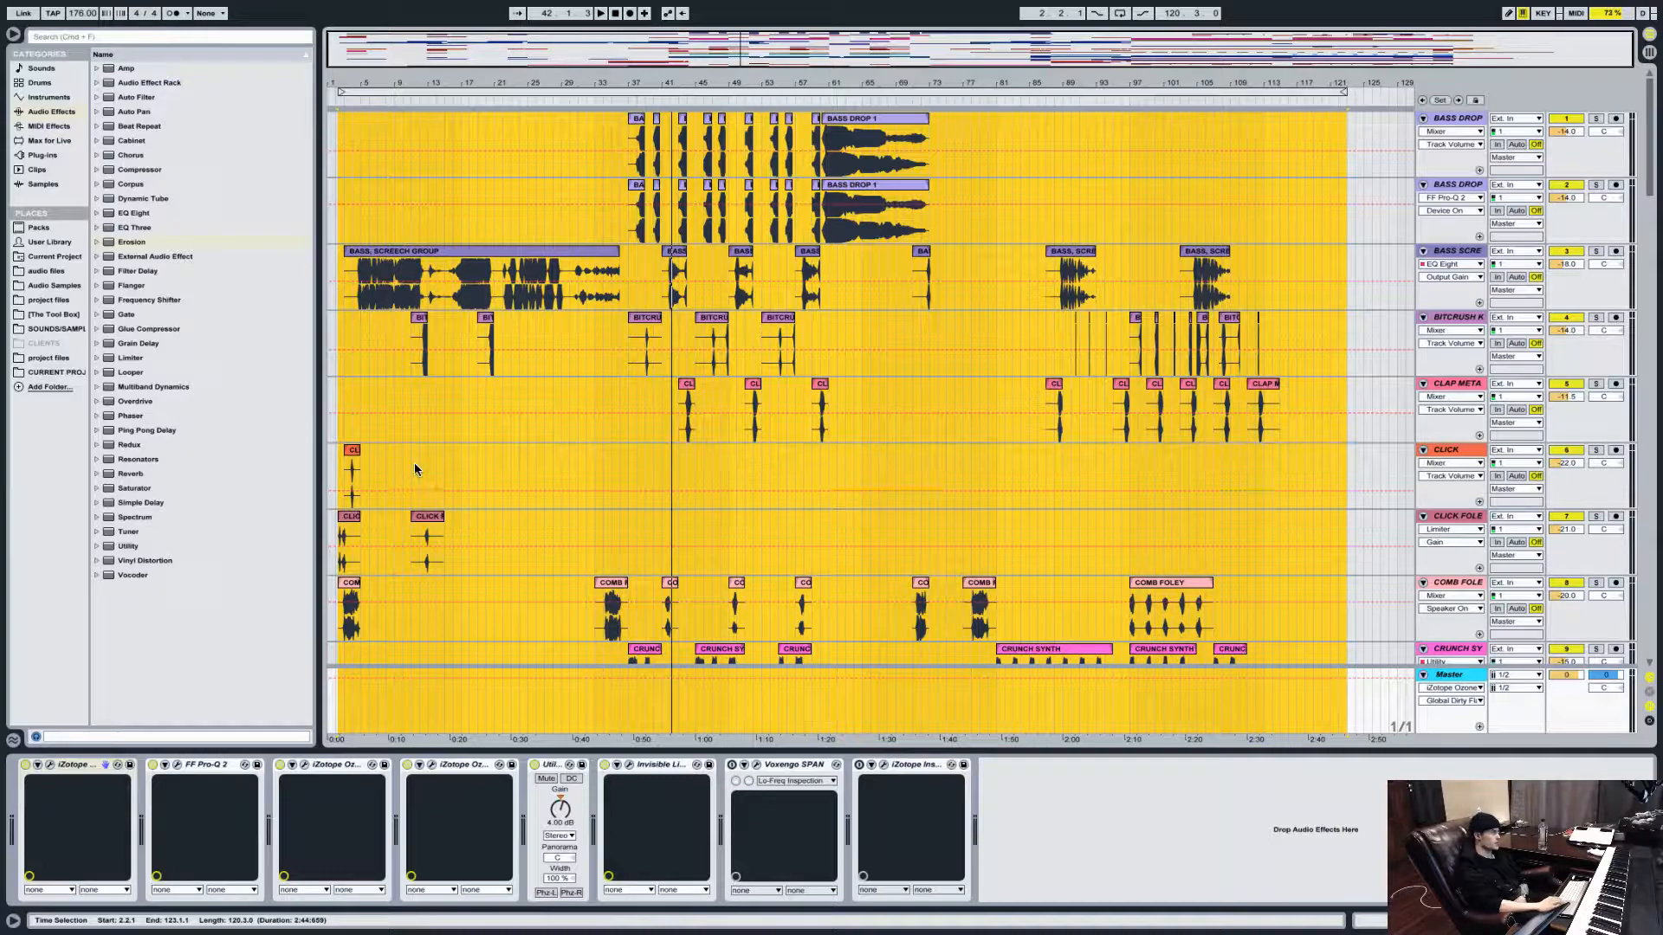
{"action": "left_click_drag", "start_coordinate": [397, 52], "coordinate": [398, 173]}
{"action": "scroll", "coordinate": [825, 383], "scroll_direction": "left", "scroll_amount": 3}
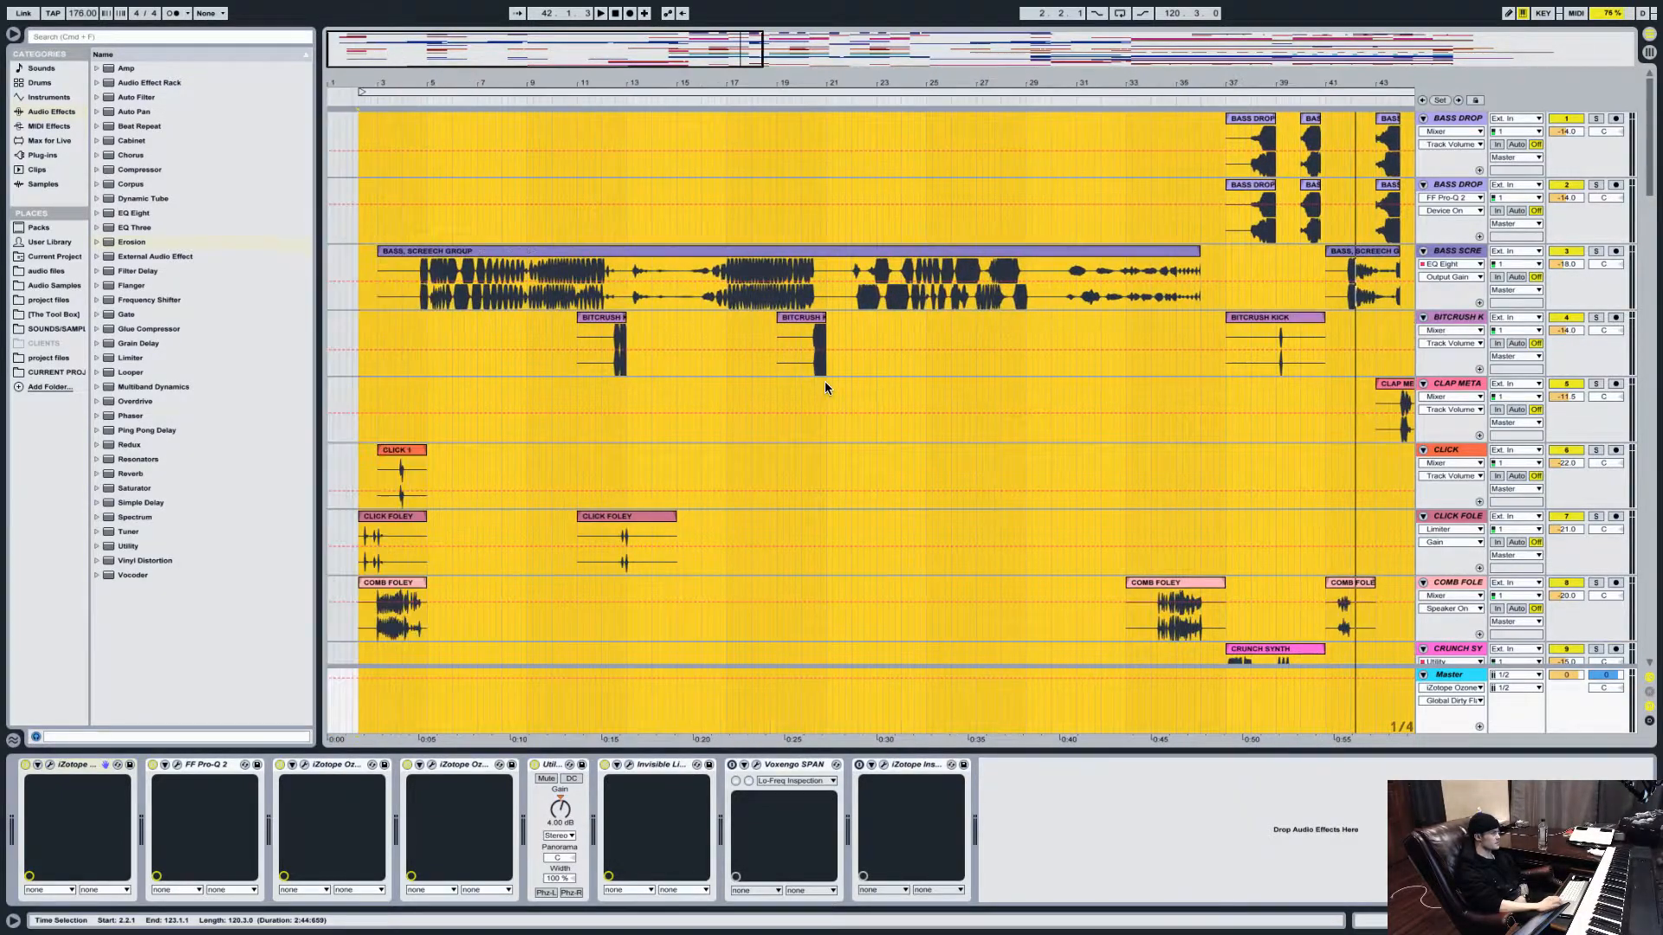
{"action": "left_click_drag", "start_coordinate": [428, 45], "coordinate": [428, 2]}
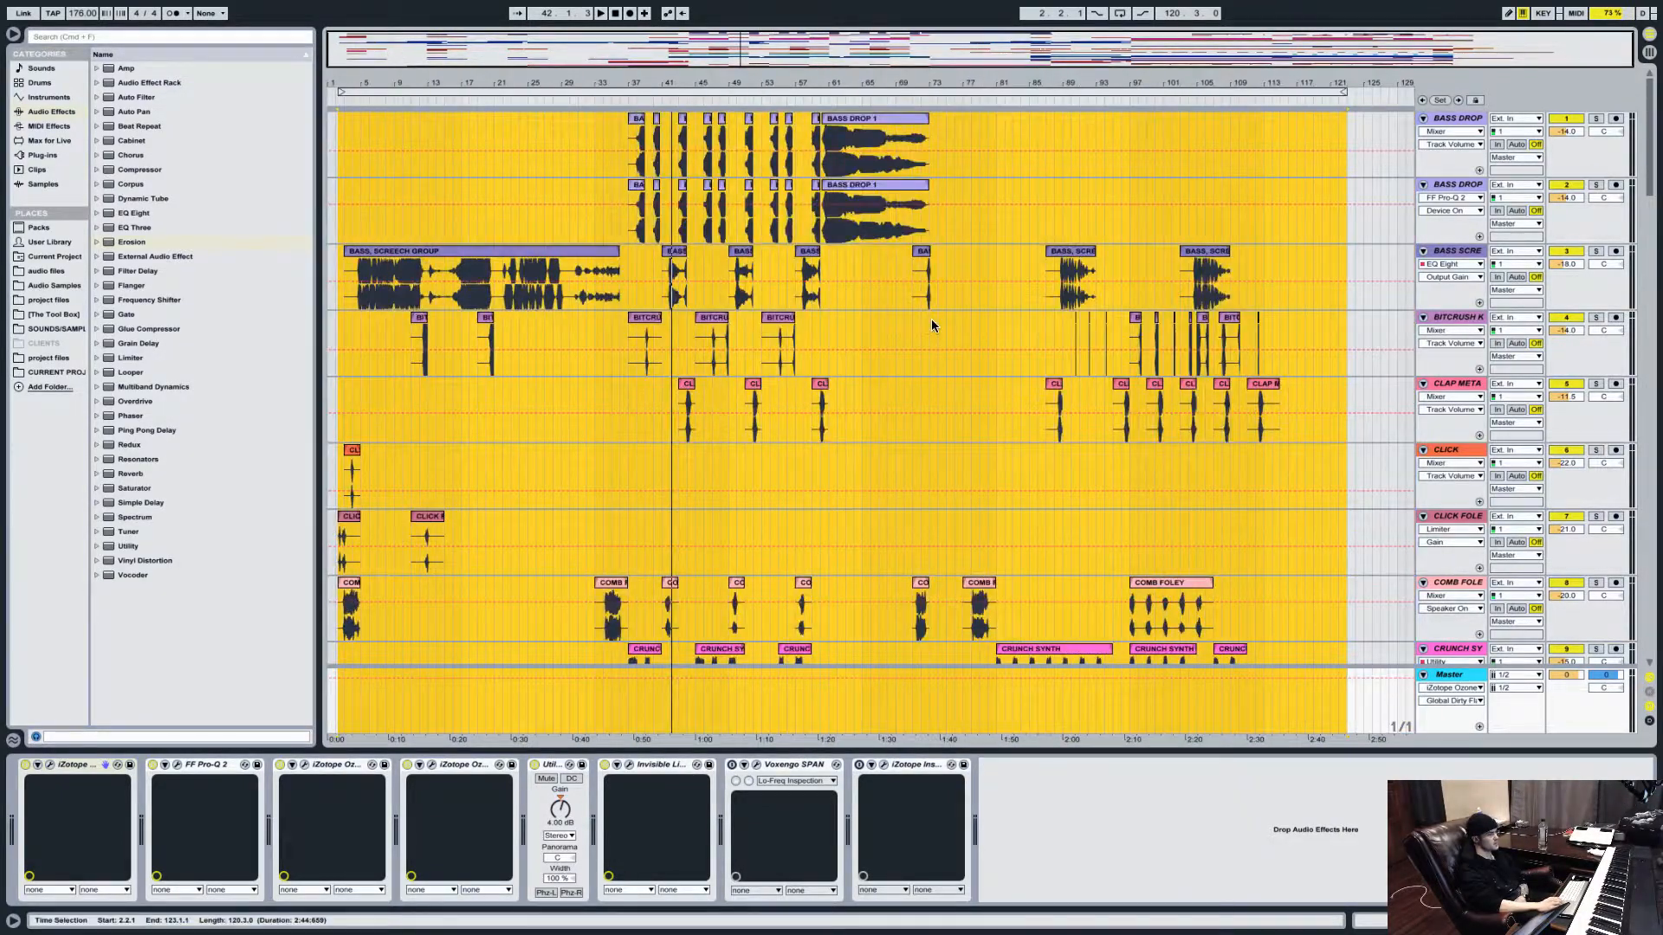
{"action": "scroll", "coordinate": [932, 320], "scroll_direction": "down", "scroll_amount": 15}
{"action": "scroll", "coordinate": [794, 377], "scroll_direction": "up", "scroll_amount": 15}
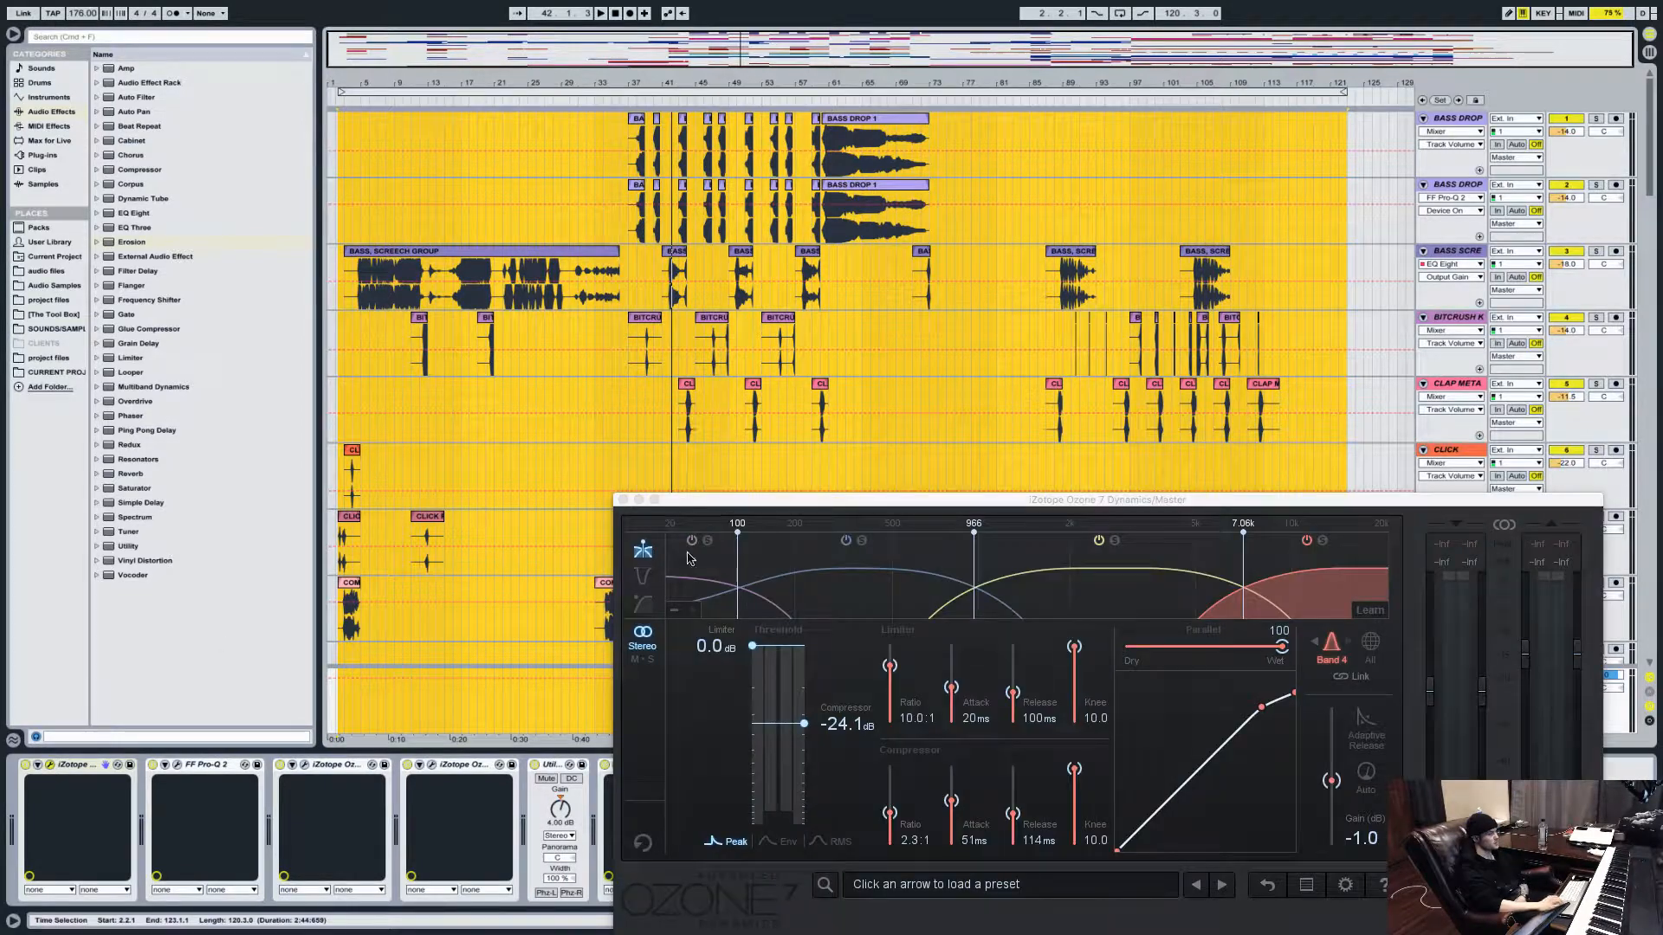
Set the crossover type of the Master's Ozone 7 Dynamics to Analog in its options and apply the change.
{"action": "left_click_drag", "start_coordinate": [1063, 497], "coordinate": [786, 270]}
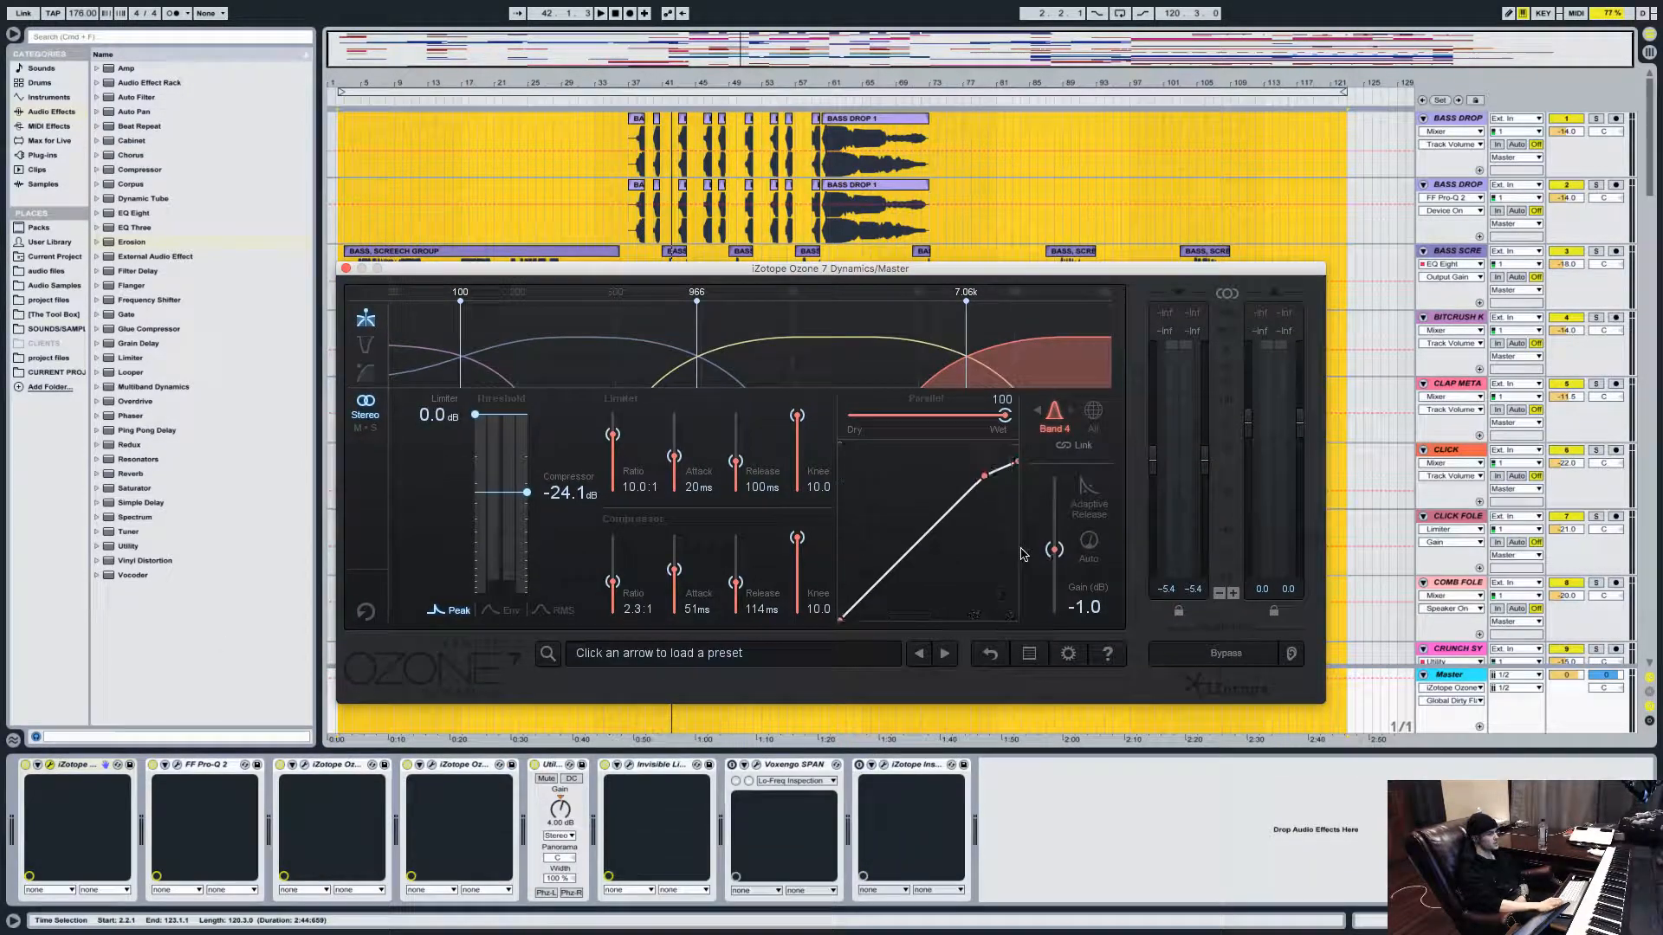
{"action": "left_click", "coordinate": [1071, 656]}
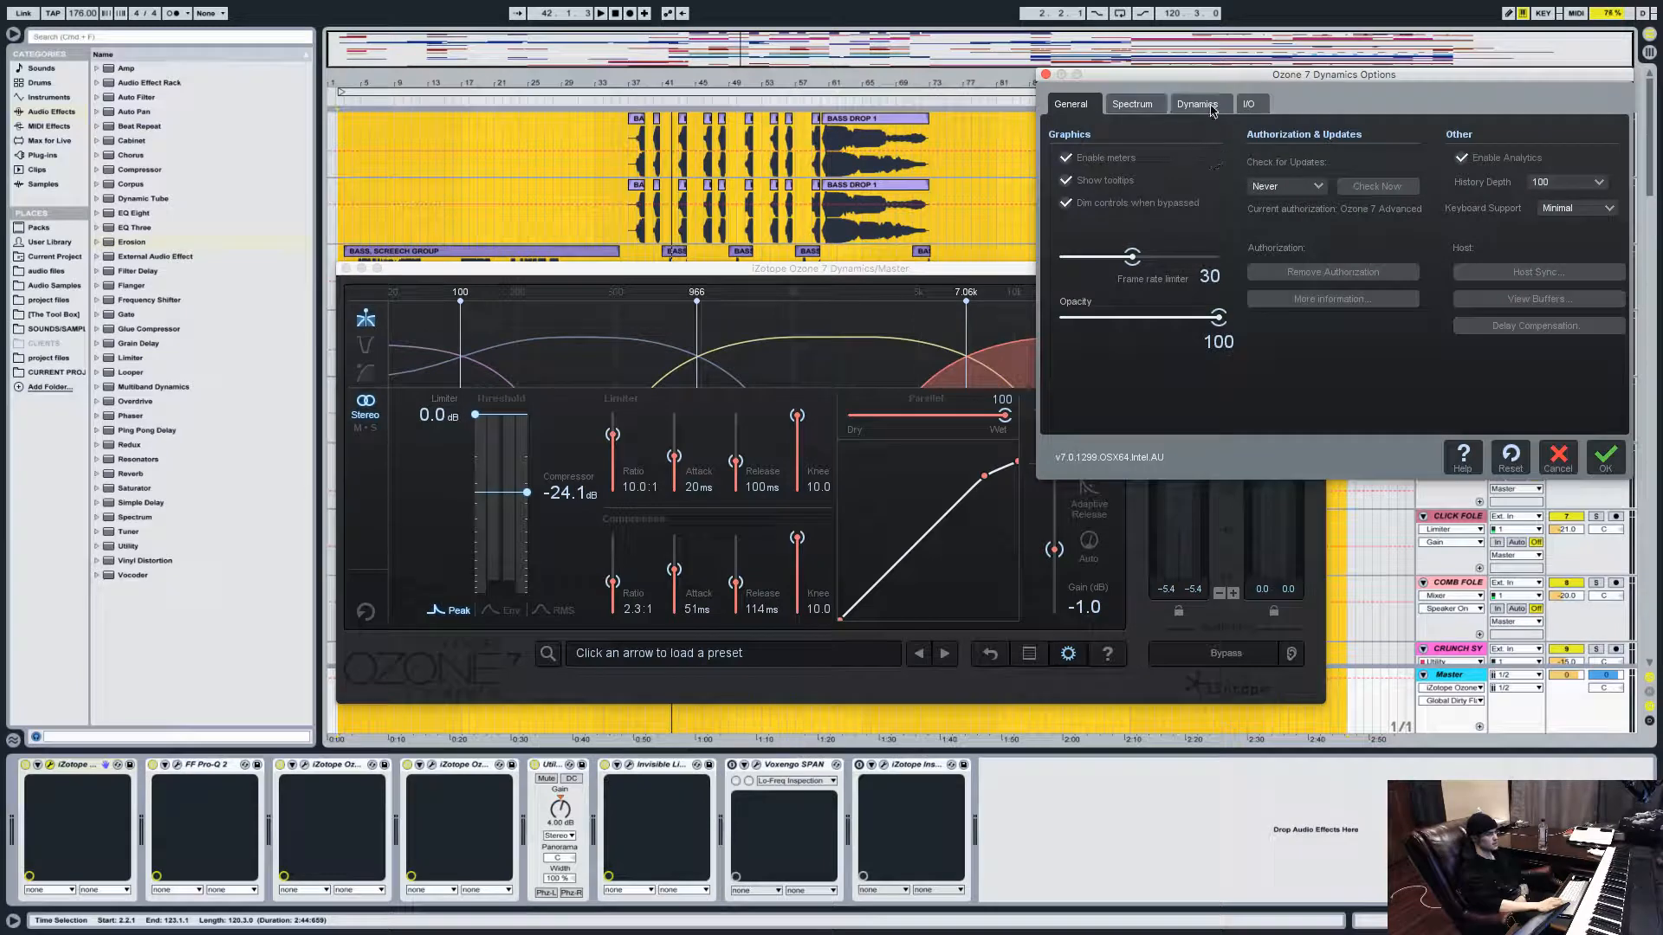
{"action": "left_click", "coordinate": [1212, 110]}
{"action": "left_click", "coordinate": [1386, 160]}
{"action": "left_click", "coordinate": [1370, 221]}
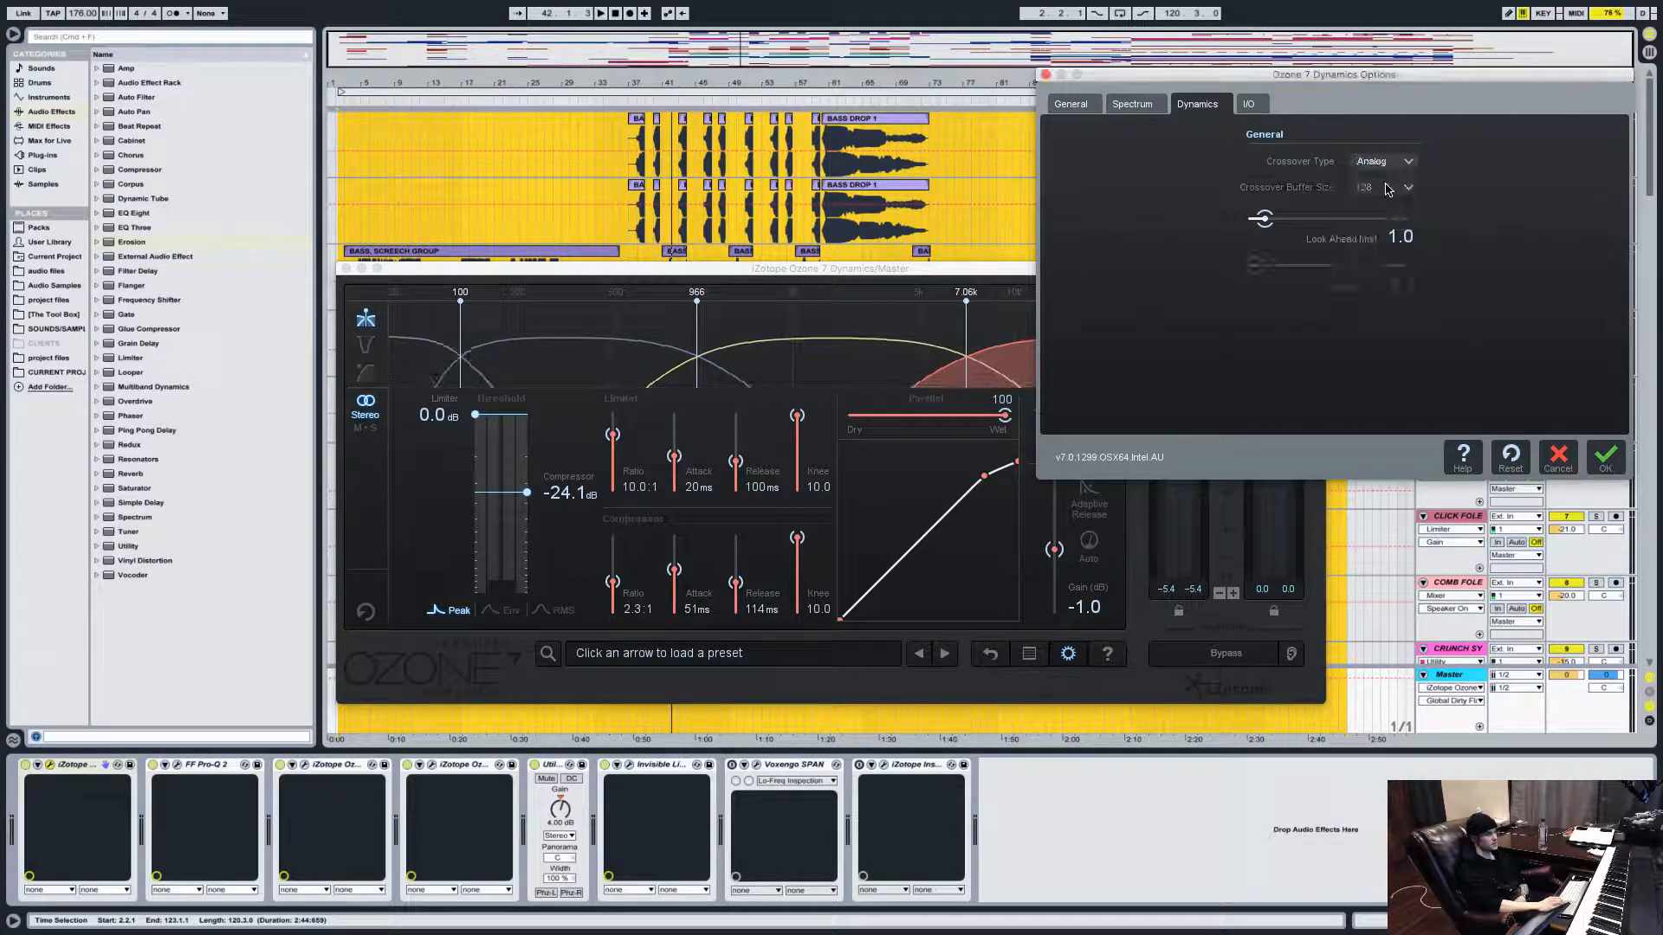
{"action": "left_click", "coordinate": [1605, 457]}
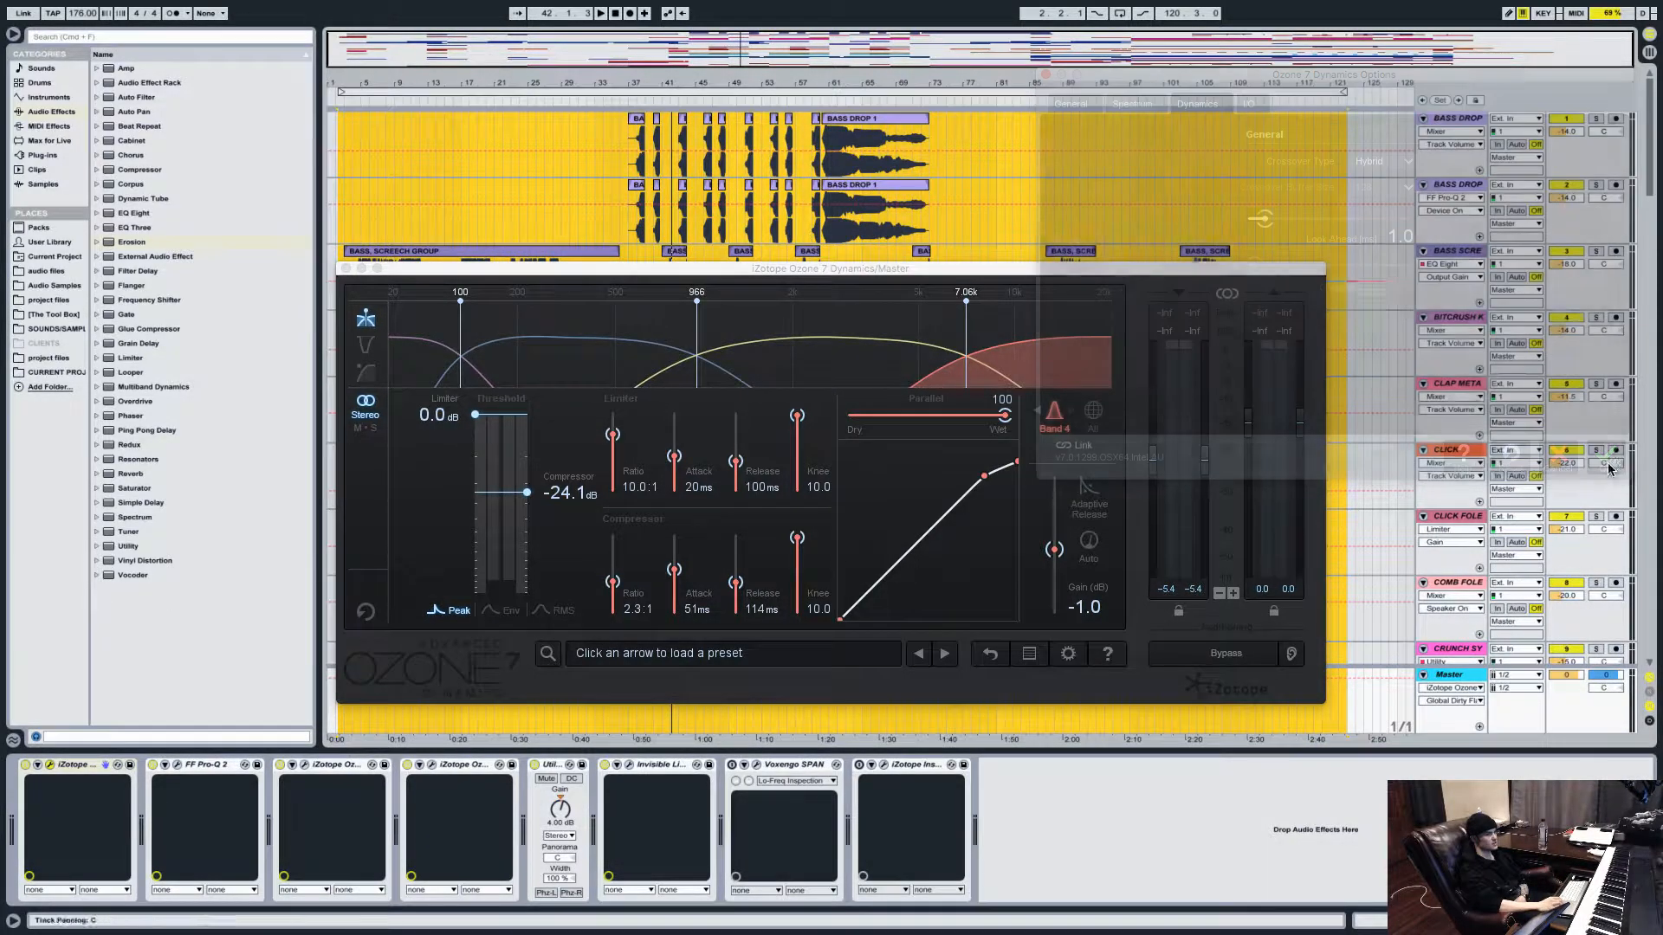
{"action": "left_click", "coordinate": [304, 766]}
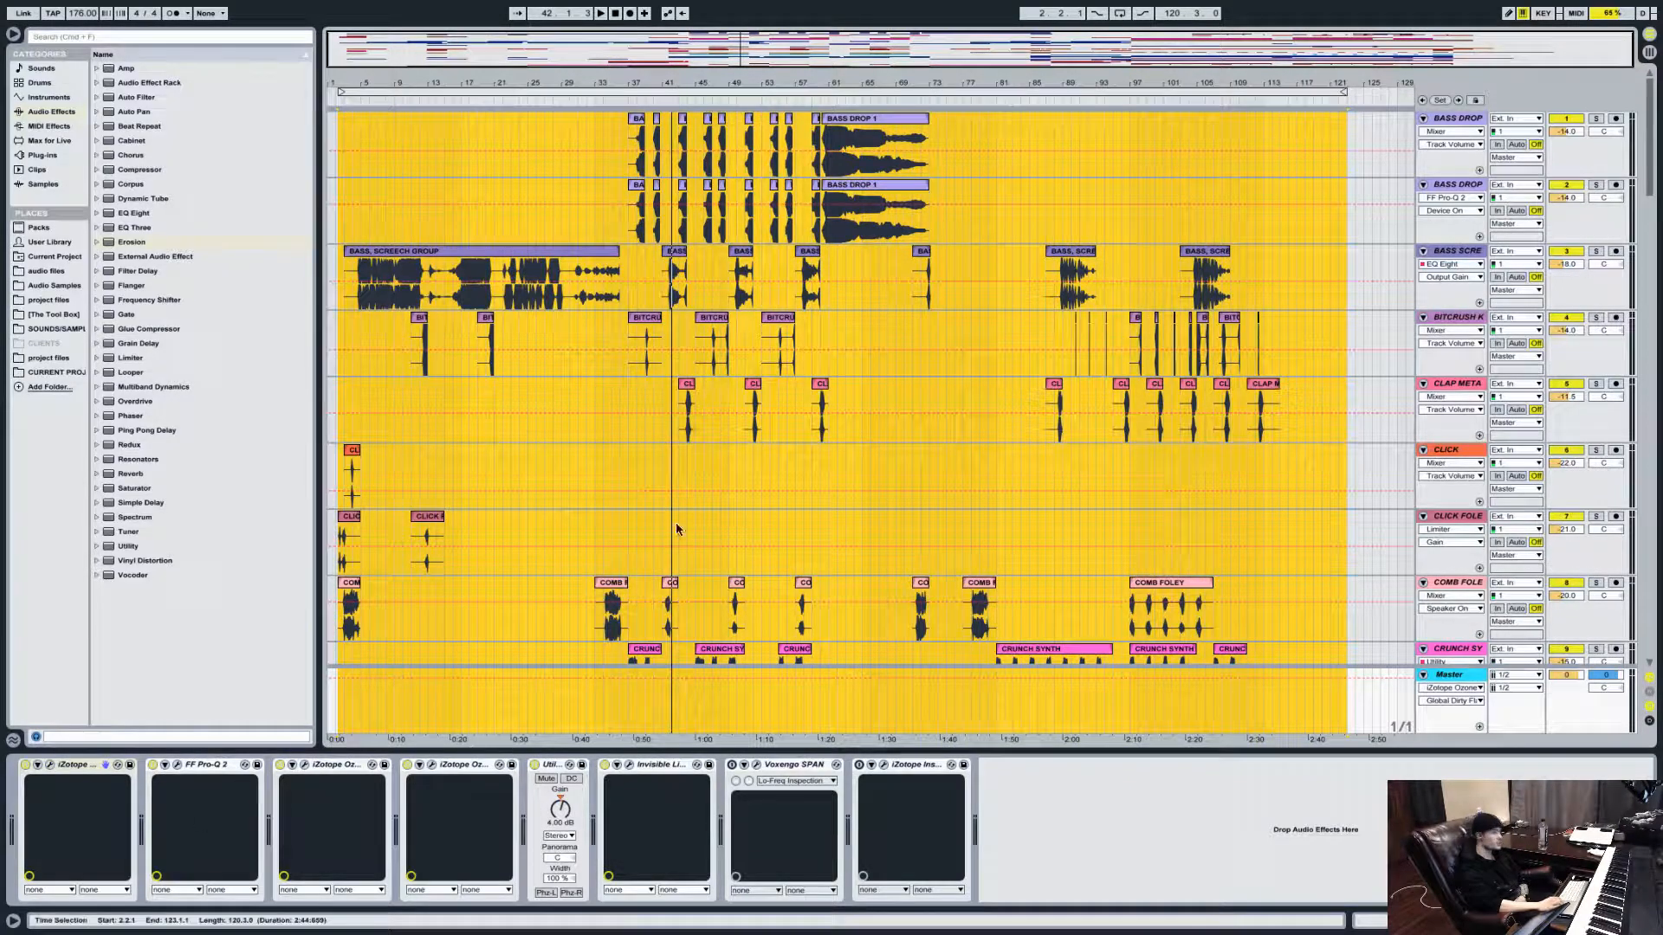
Examine the arranged clips across the project's tracks, including the section from bar 81 onward.
{"action": "scroll", "coordinate": [822, 472], "scroll_direction": "down", "scroll_amount": 8}
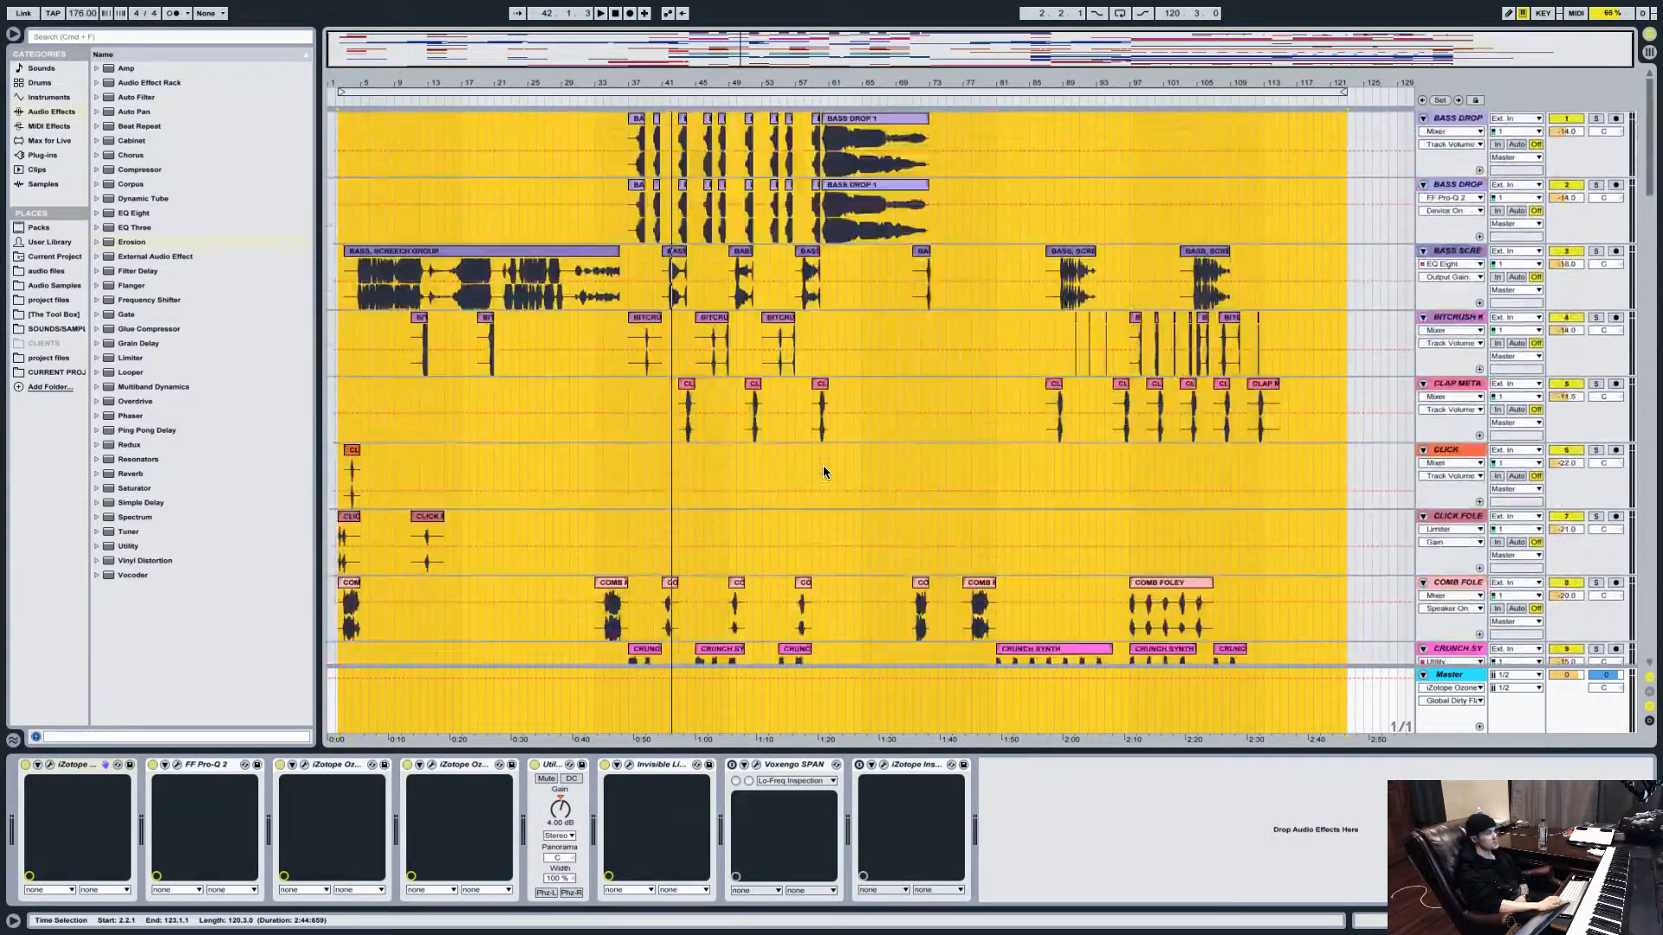
{"action": "scroll", "coordinate": [823, 471], "scroll_direction": "up", "scroll_amount": 4}
{"action": "scroll", "coordinate": [461, 266], "scroll_direction": "up", "scroll_amount": 4}
{"action": "scroll", "coordinate": [700, 173], "scroll_direction": "down", "scroll_amount": 7}
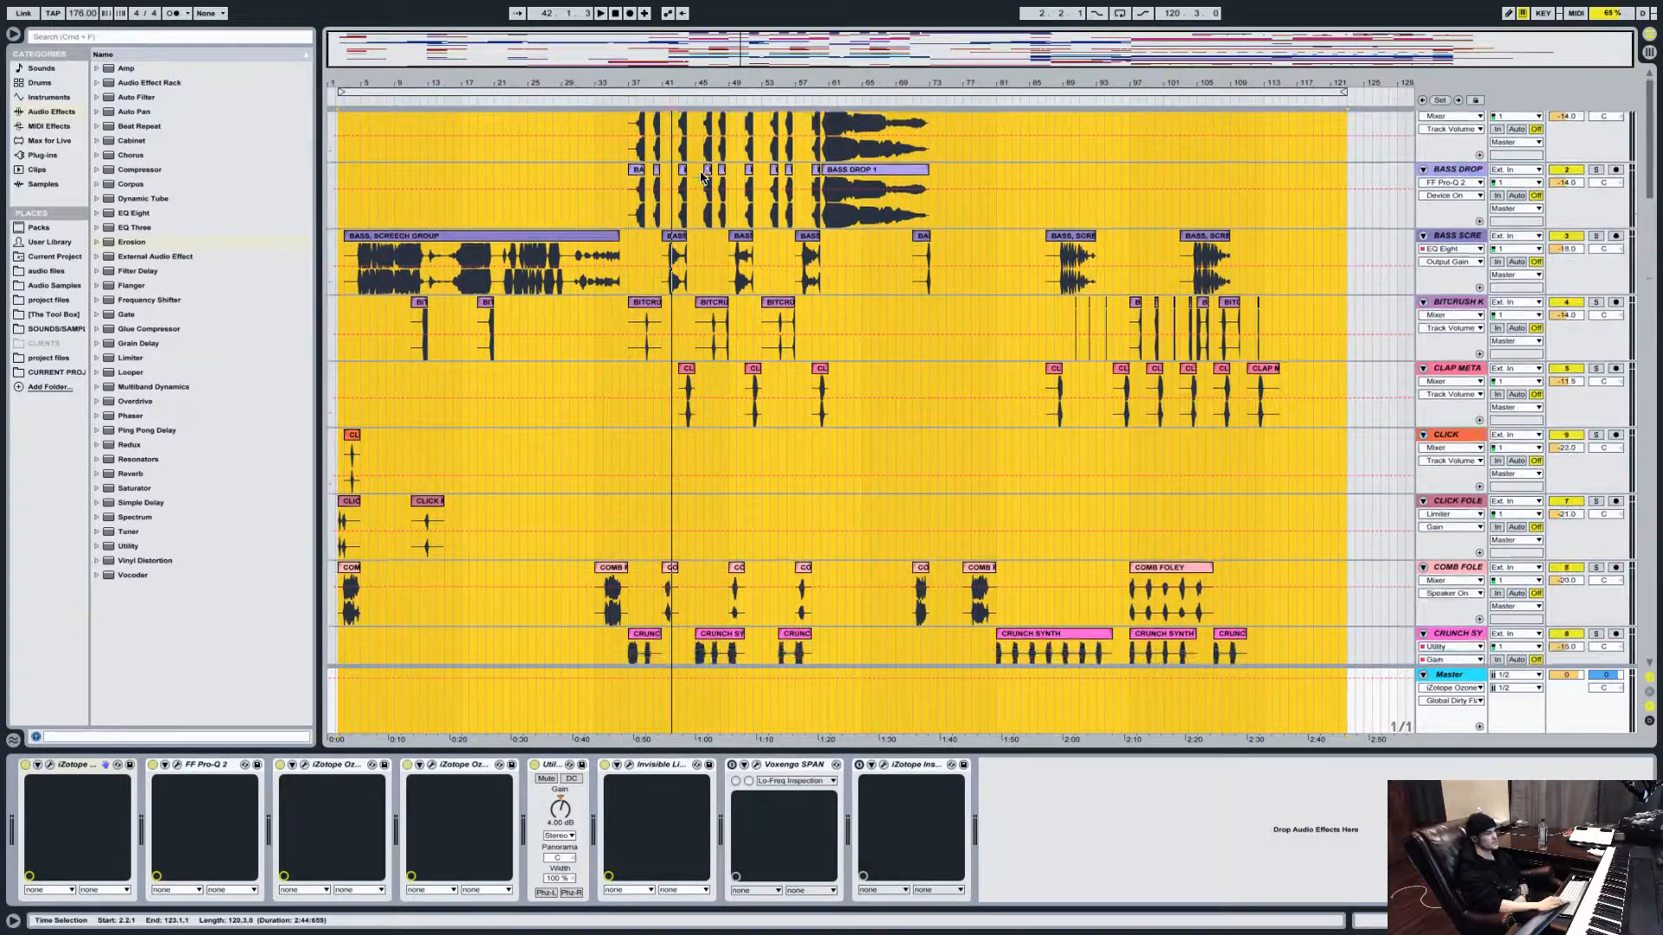
{"action": "scroll", "coordinate": [700, 169], "scroll_direction": "up", "scroll_amount": 7}
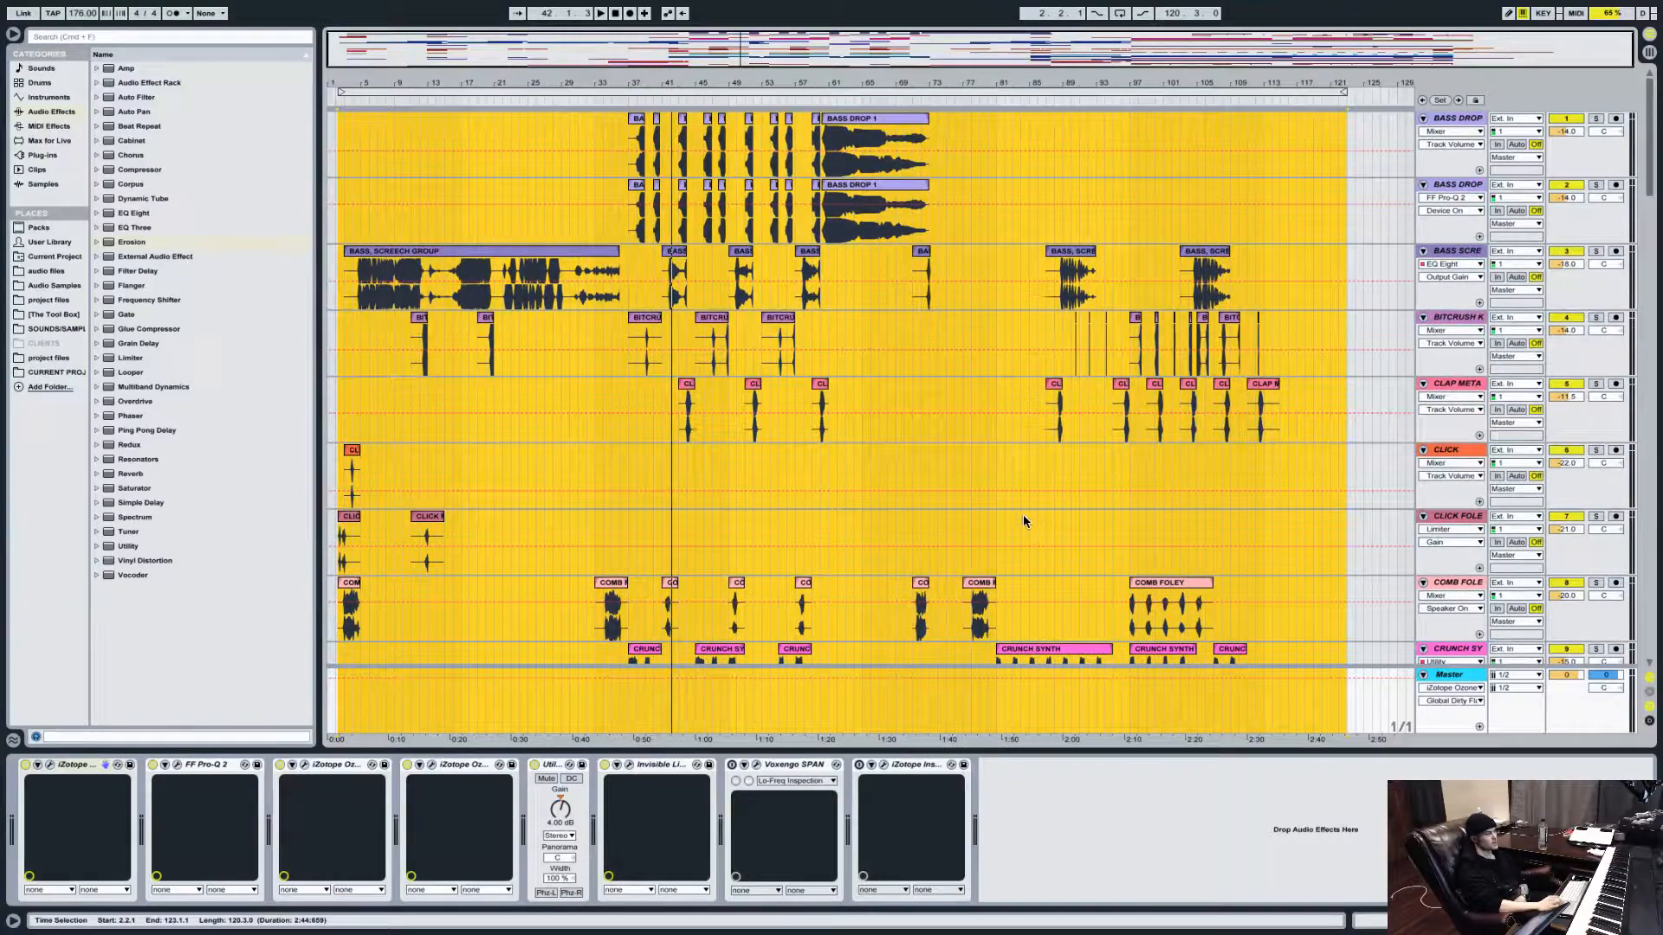
{"action": "left_click", "coordinate": [1000, 468]}
{"action": "scroll", "coordinate": [1058, 466], "scroll_direction": "down", "scroll_amount": 5}
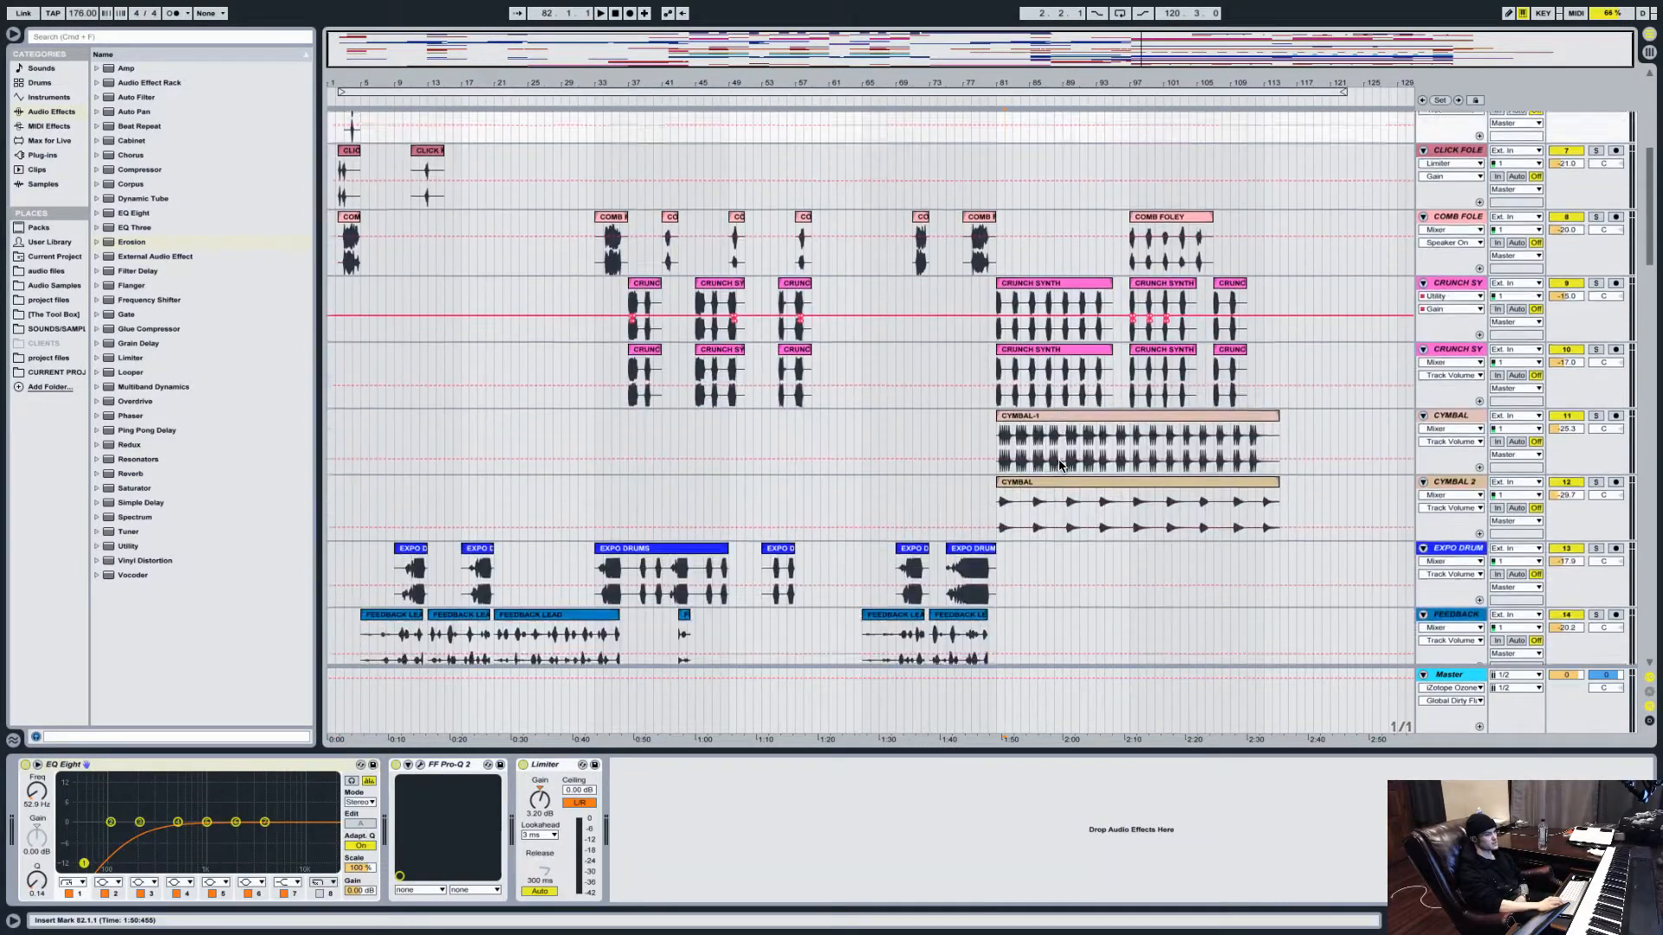
{"action": "scroll", "coordinate": [979, 206], "scroll_direction": "up", "scroll_amount": 5}
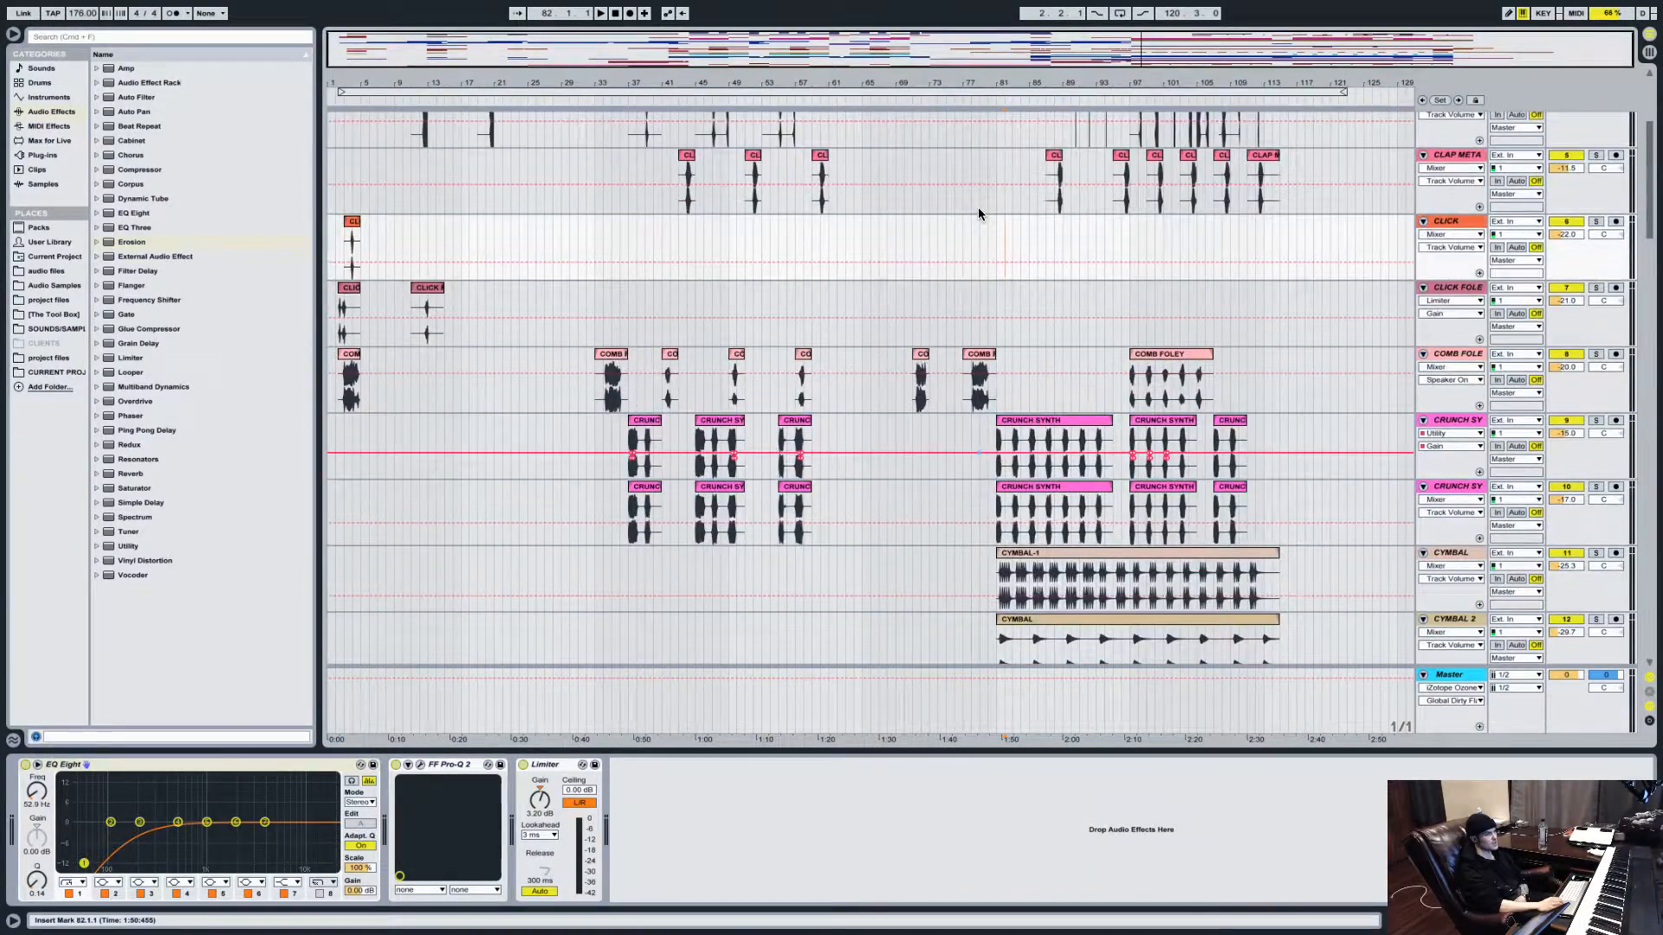
{"action": "scroll", "coordinate": [979, 213], "scroll_direction": "down", "scroll_amount": 1}
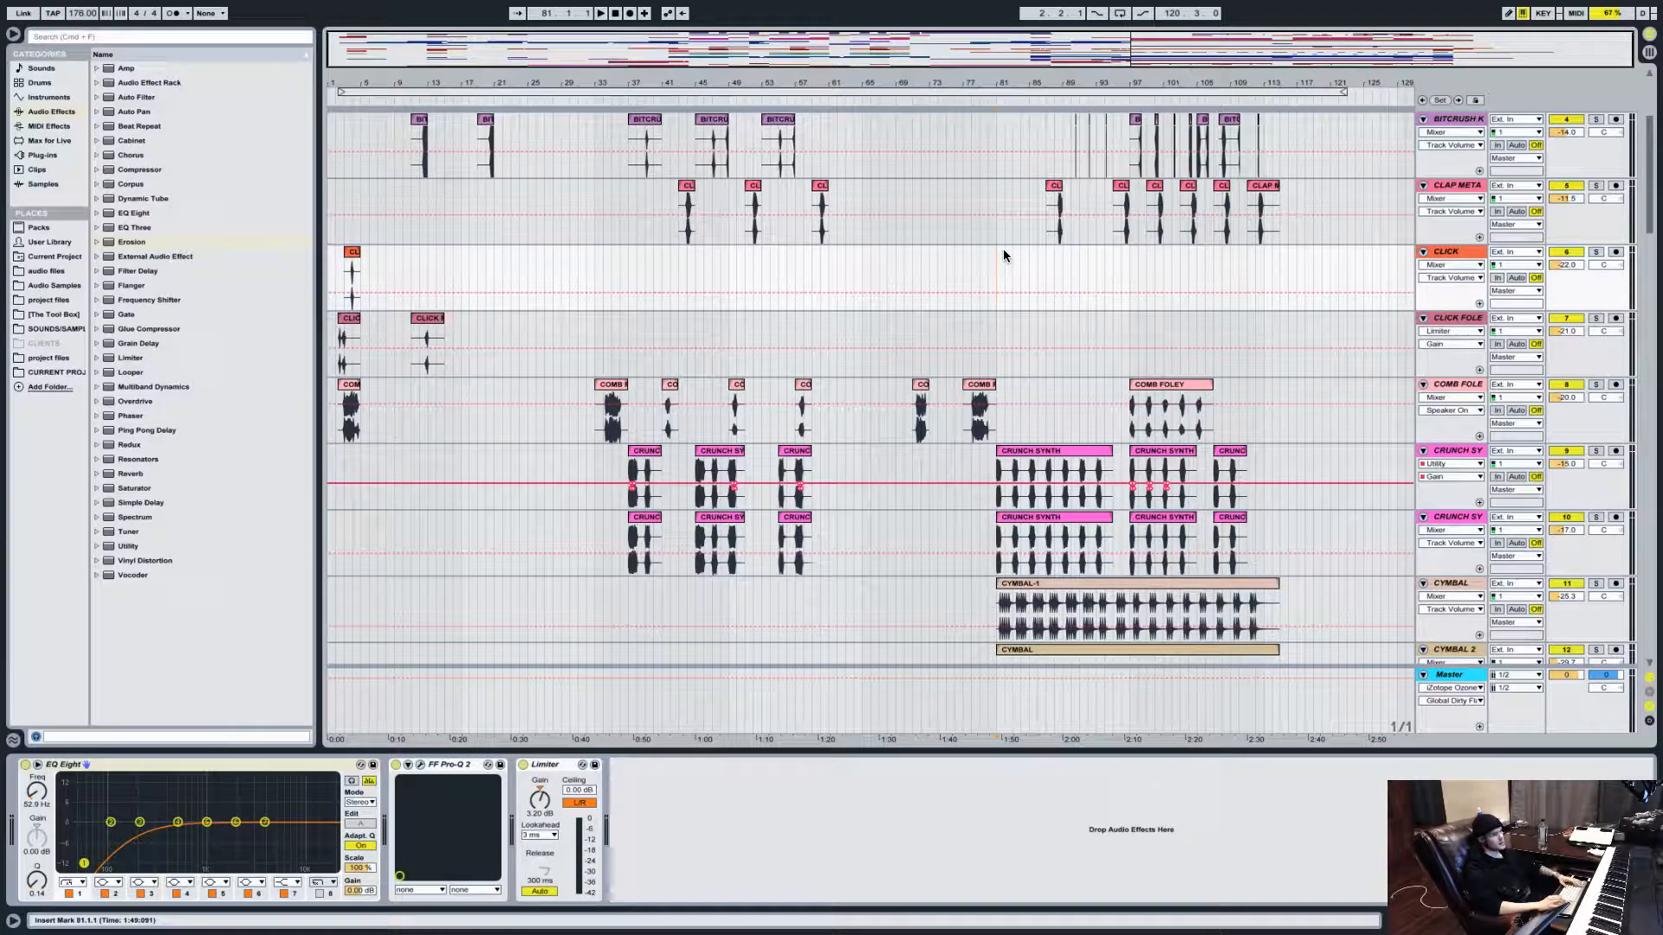
{"action": "scroll", "coordinate": [1021, 248], "scroll_direction": "down", "scroll_amount": 10}
{"action": "scroll", "coordinate": [1021, 248], "scroll_direction": "up", "scroll_amount": 15}
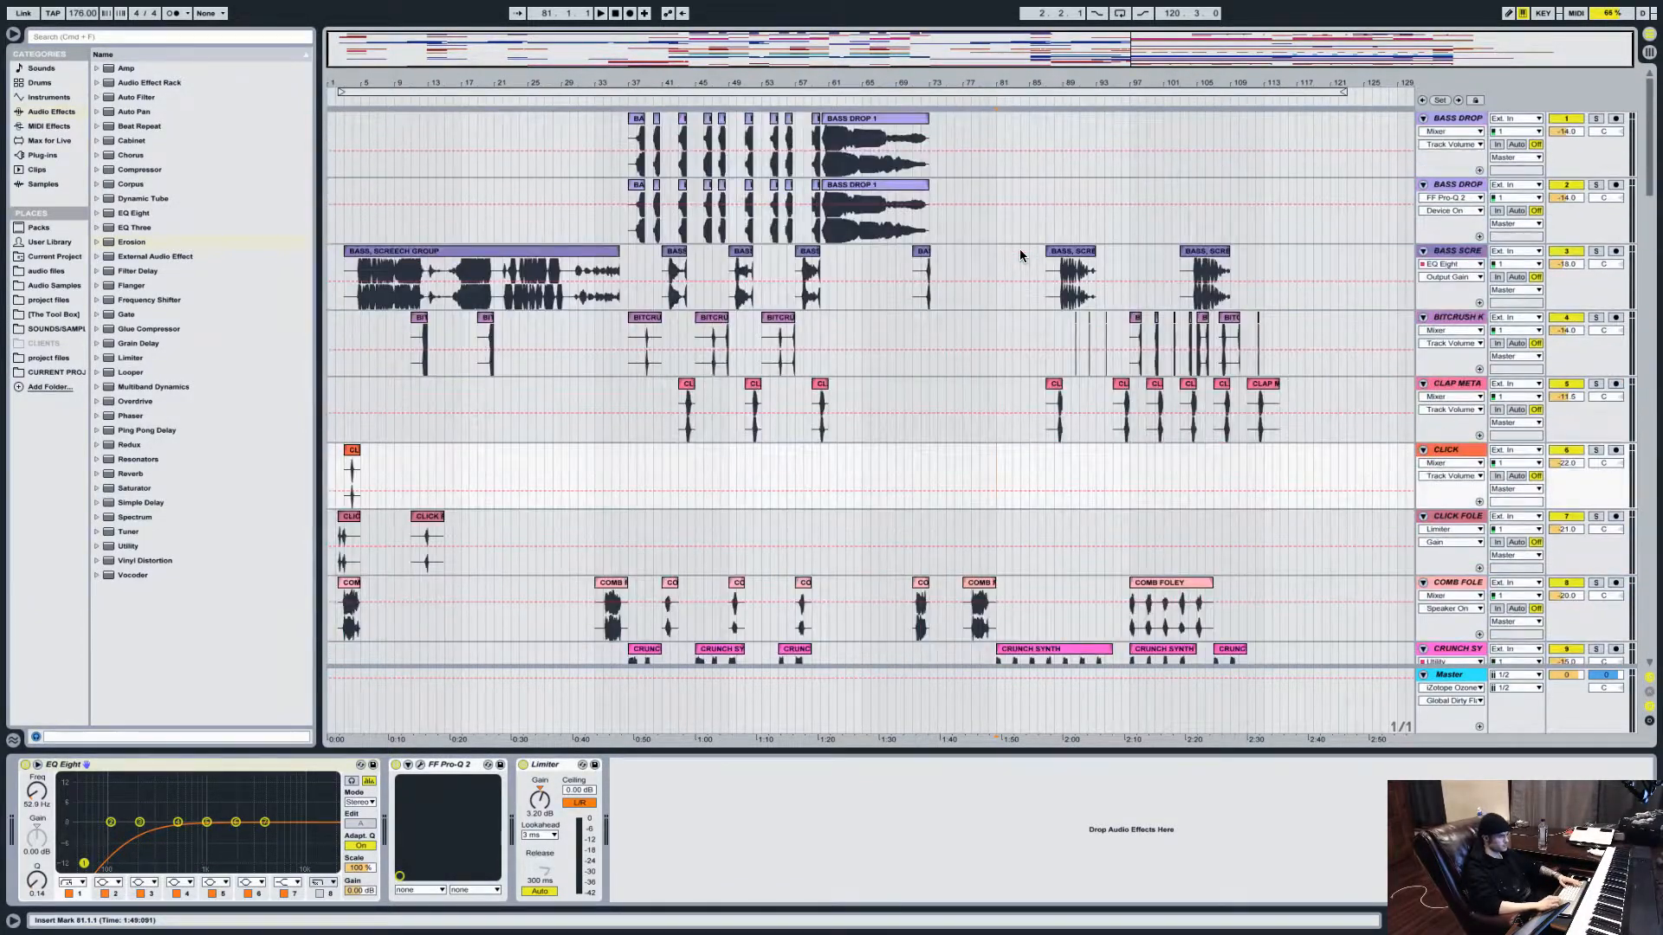
{"action": "left_click_drag", "start_coordinate": [1175, 37], "coordinate": [1175, 69]}
{"action": "scroll", "coordinate": [1039, 473], "scroll_direction": "right", "scroll_amount": 3}
{"action": "scroll", "coordinate": [1040, 473], "scroll_direction": "down", "scroll_amount": 1}
{"action": "scroll", "coordinate": [1038, 466], "scroll_direction": "down", "scroll_amount": 1}
{"action": "scroll", "coordinate": [1038, 466], "scroll_direction": "left", "scroll_amount": 1}
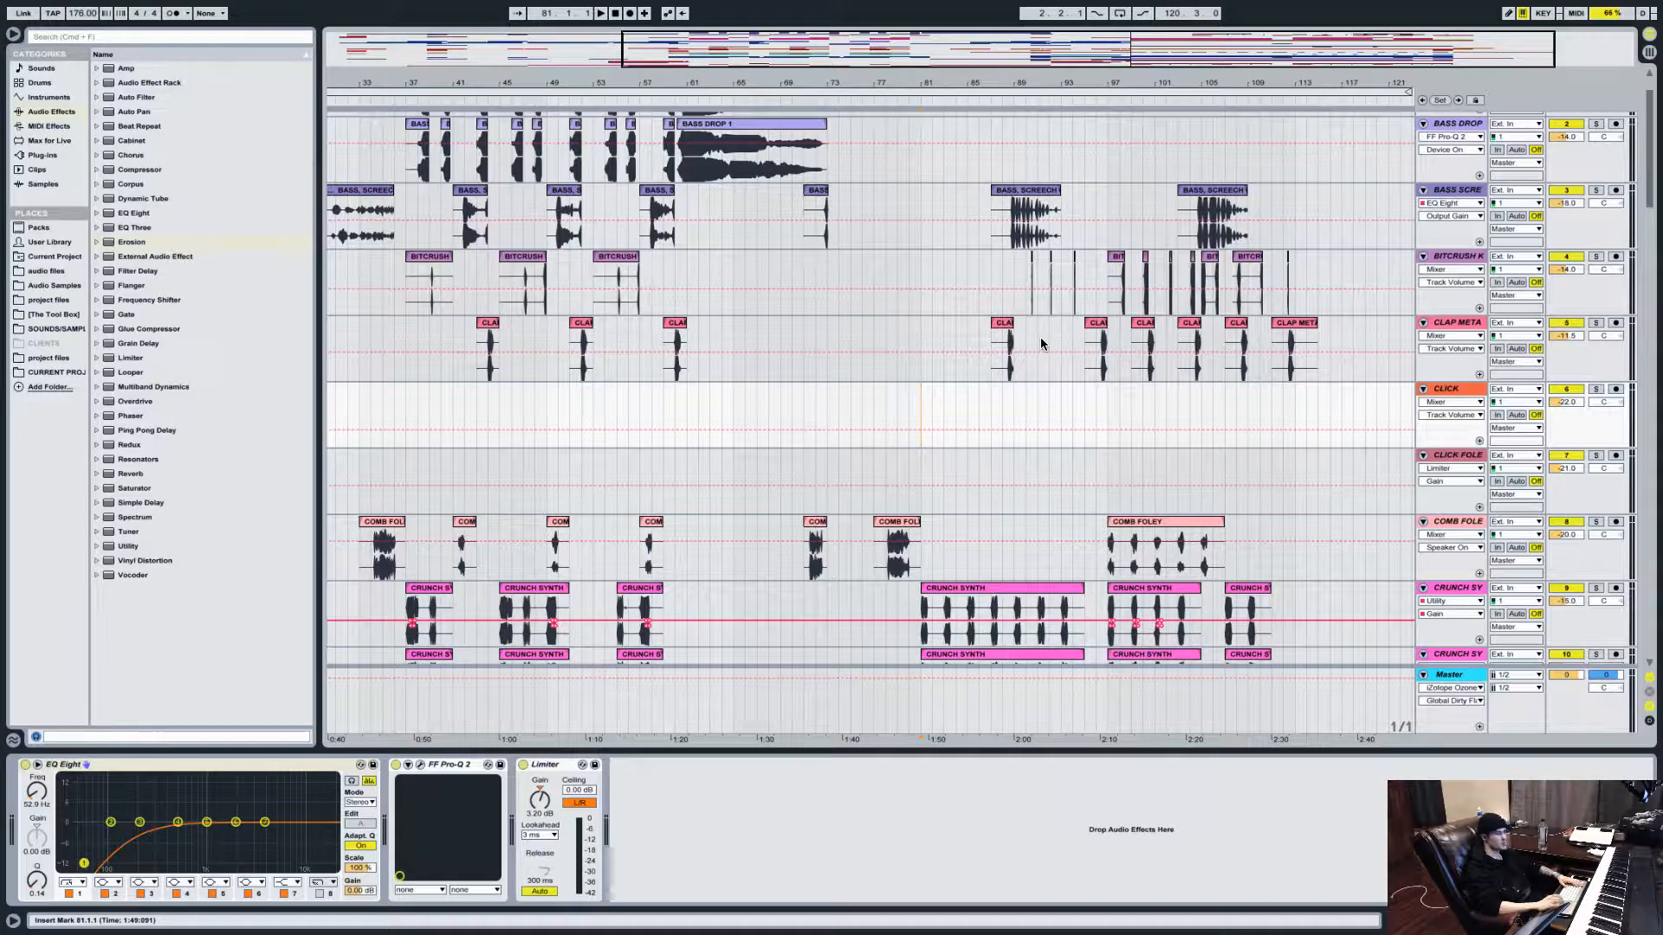
Switch off the Master track's Invisible Limiter, Utility, FF Pro-Q 2 and all three active iZotope Ozone devices.
{"action": "left_click", "coordinate": [1470, 677]}
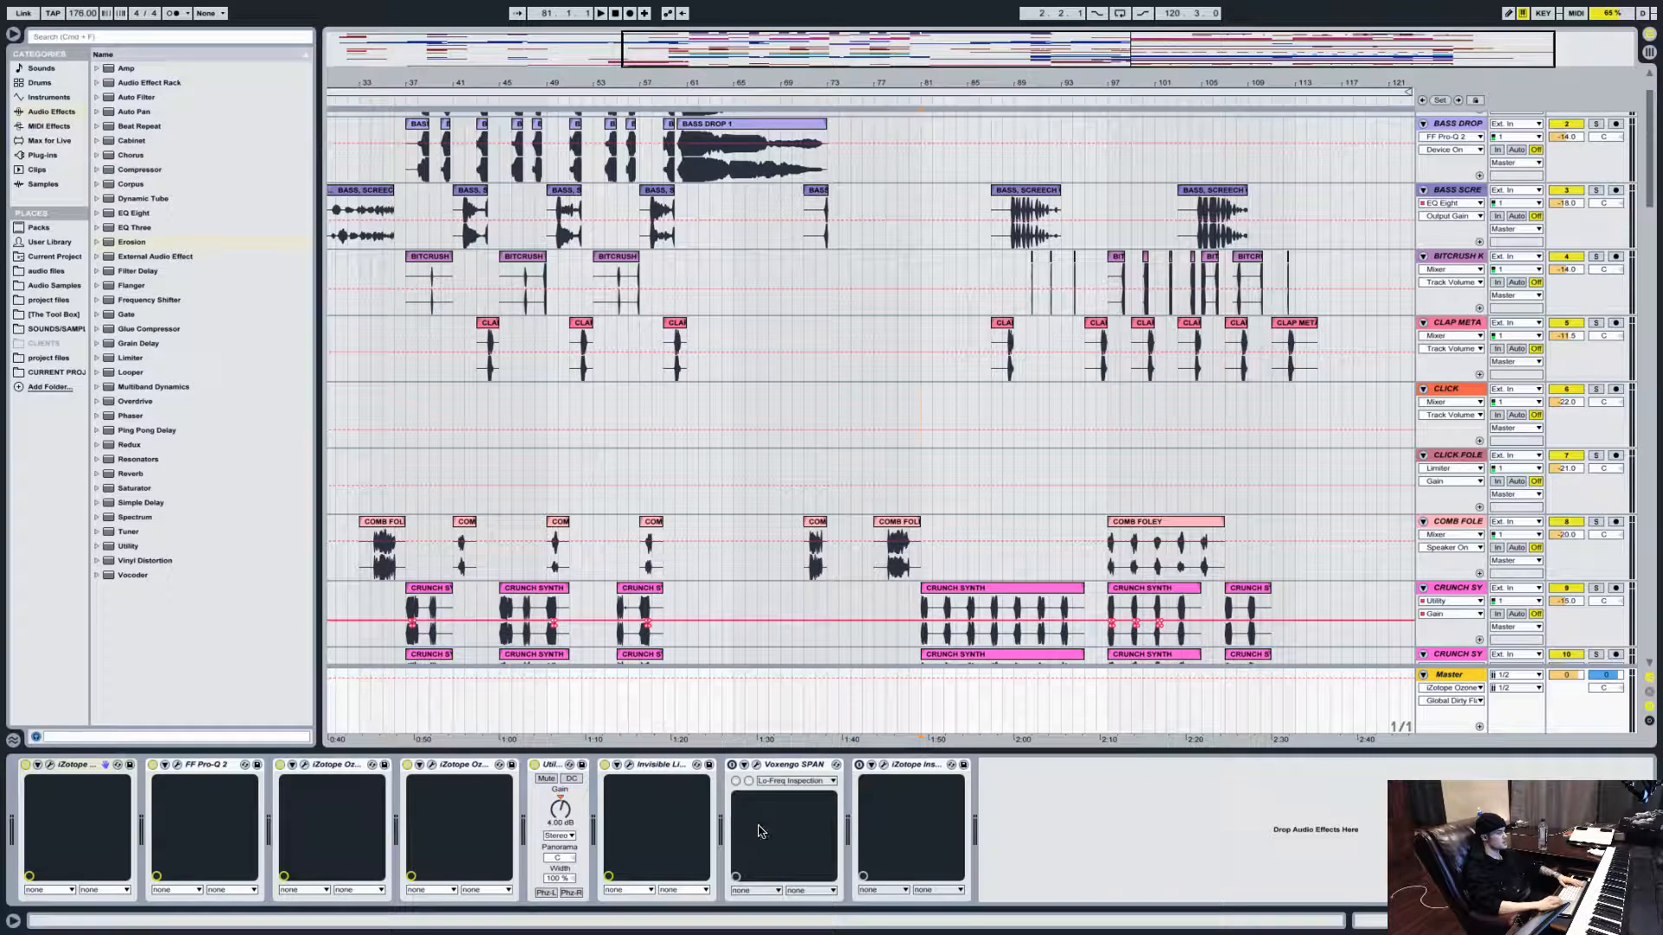
{"action": "left_click", "coordinate": [604, 767]}
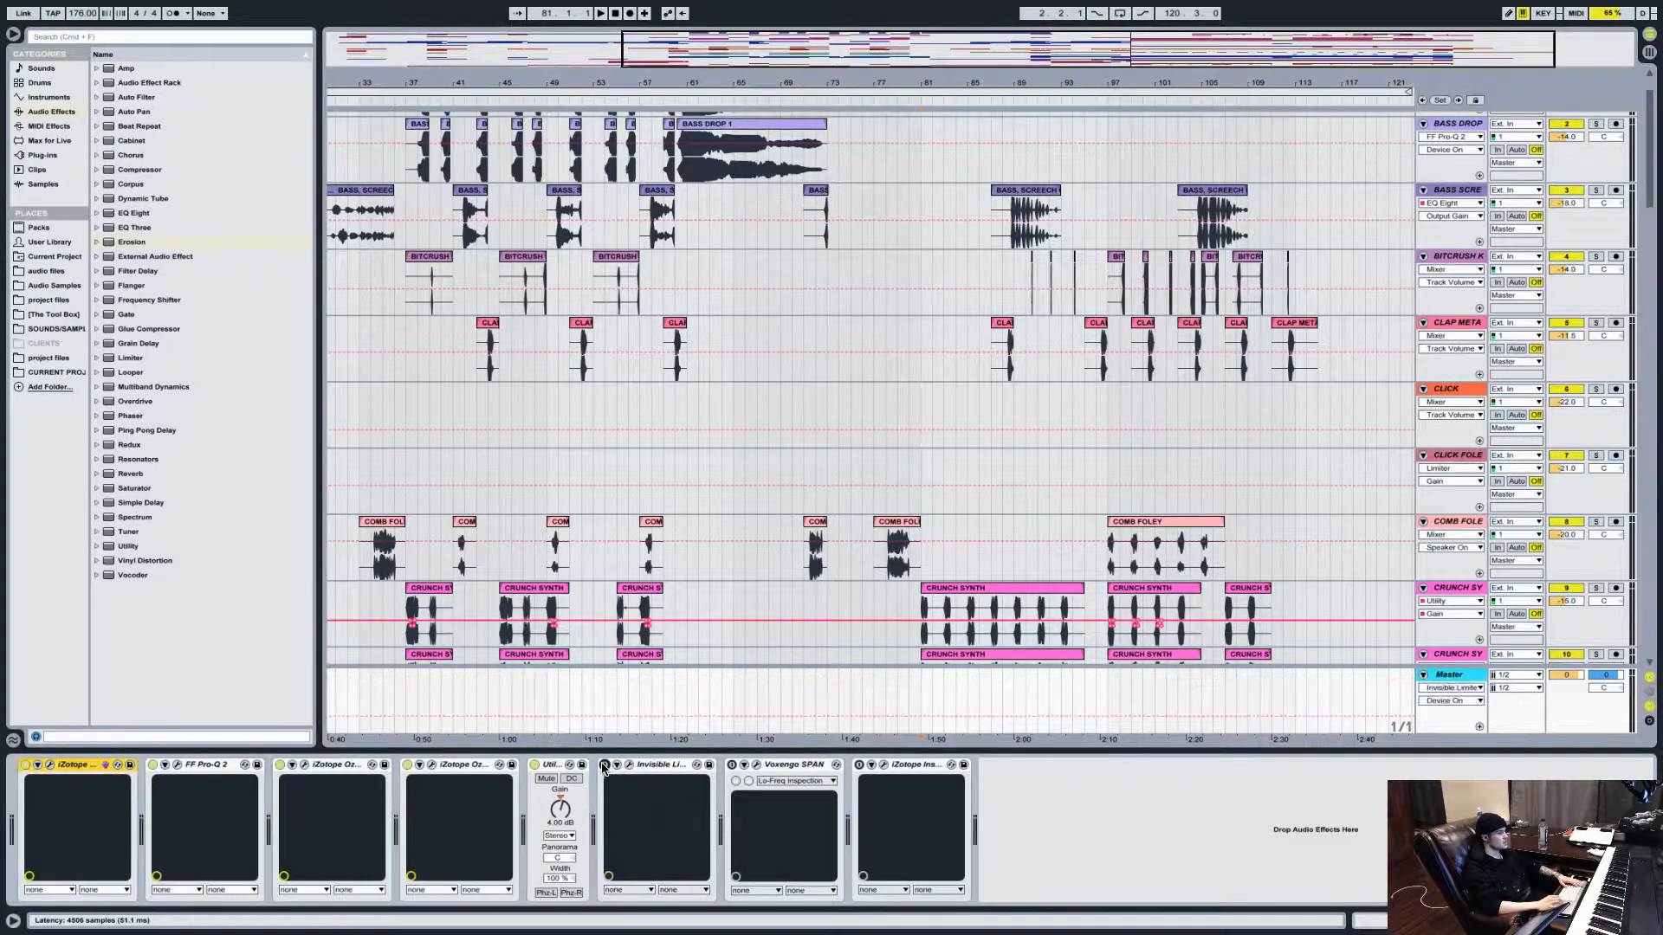
{"action": "left_click", "coordinate": [535, 765]}
{"action": "left_click", "coordinate": [407, 765]}
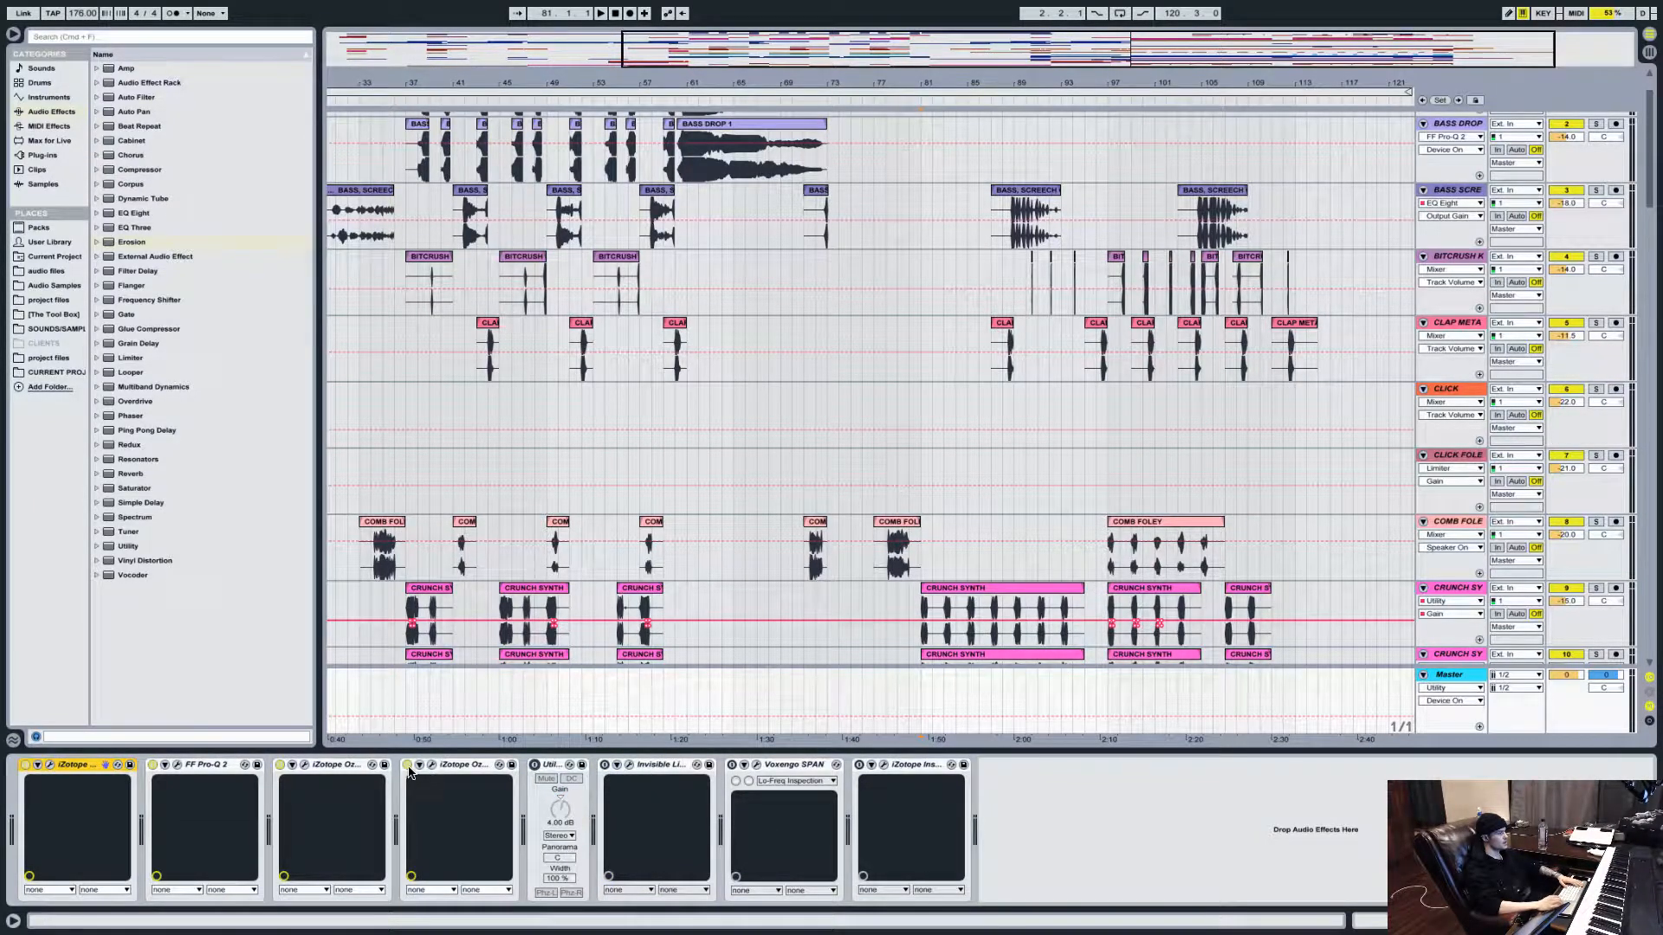
{"action": "left_click", "coordinate": [280, 765]}
{"action": "left_click", "coordinate": [153, 765]}
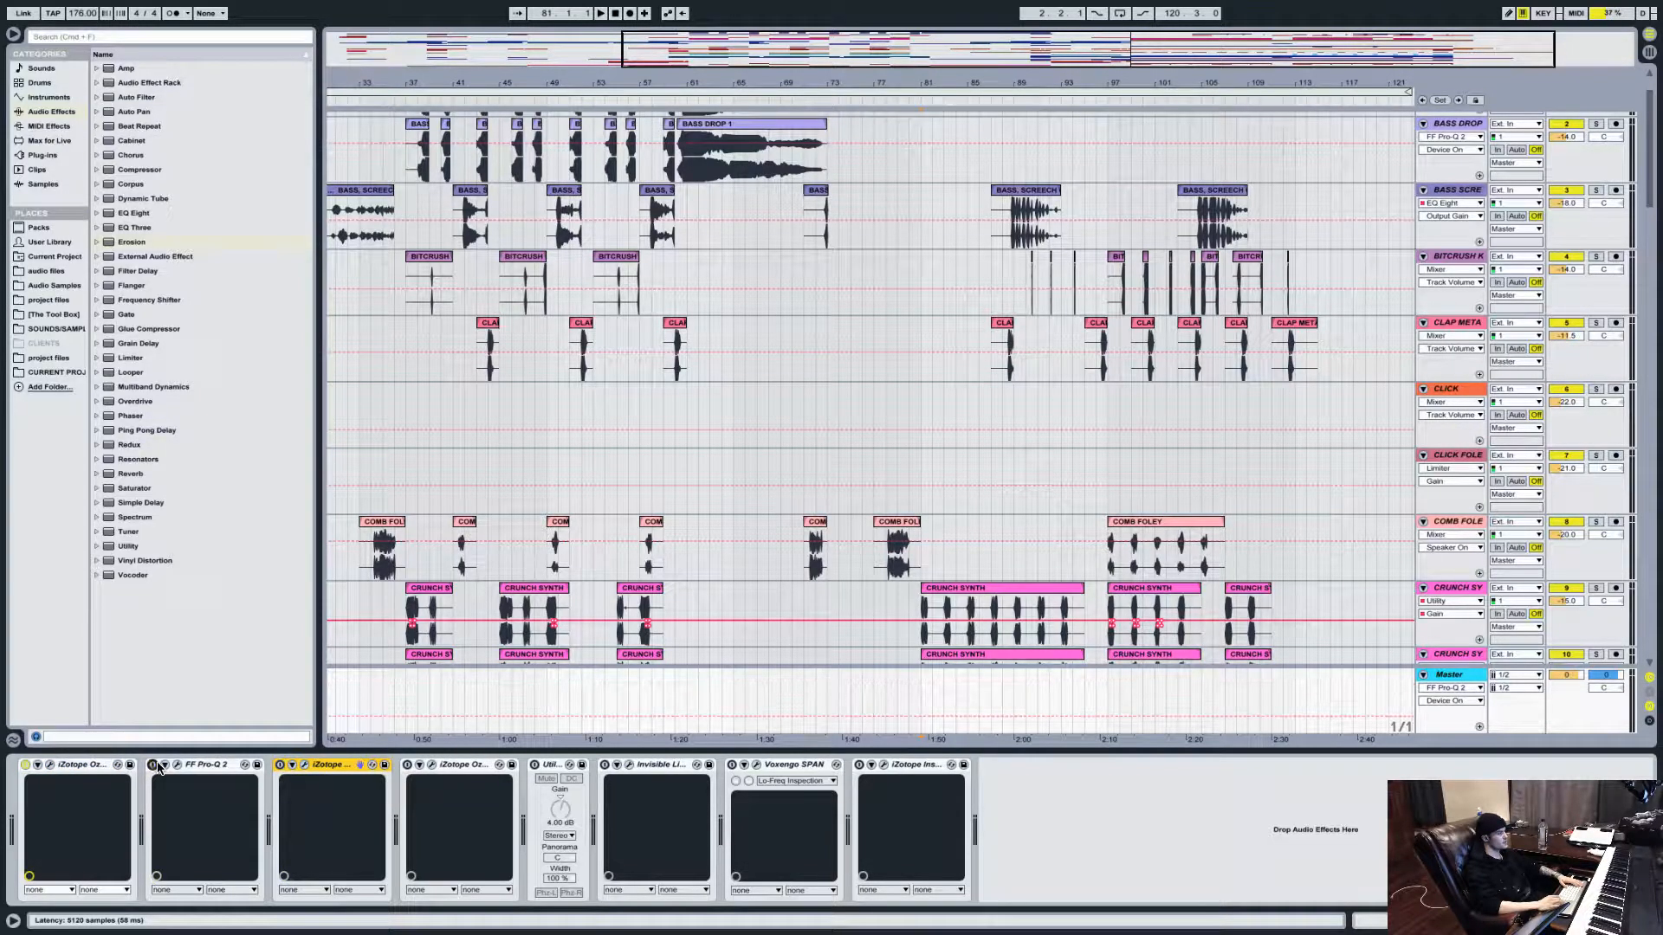
{"action": "left_click", "coordinate": [26, 765]}
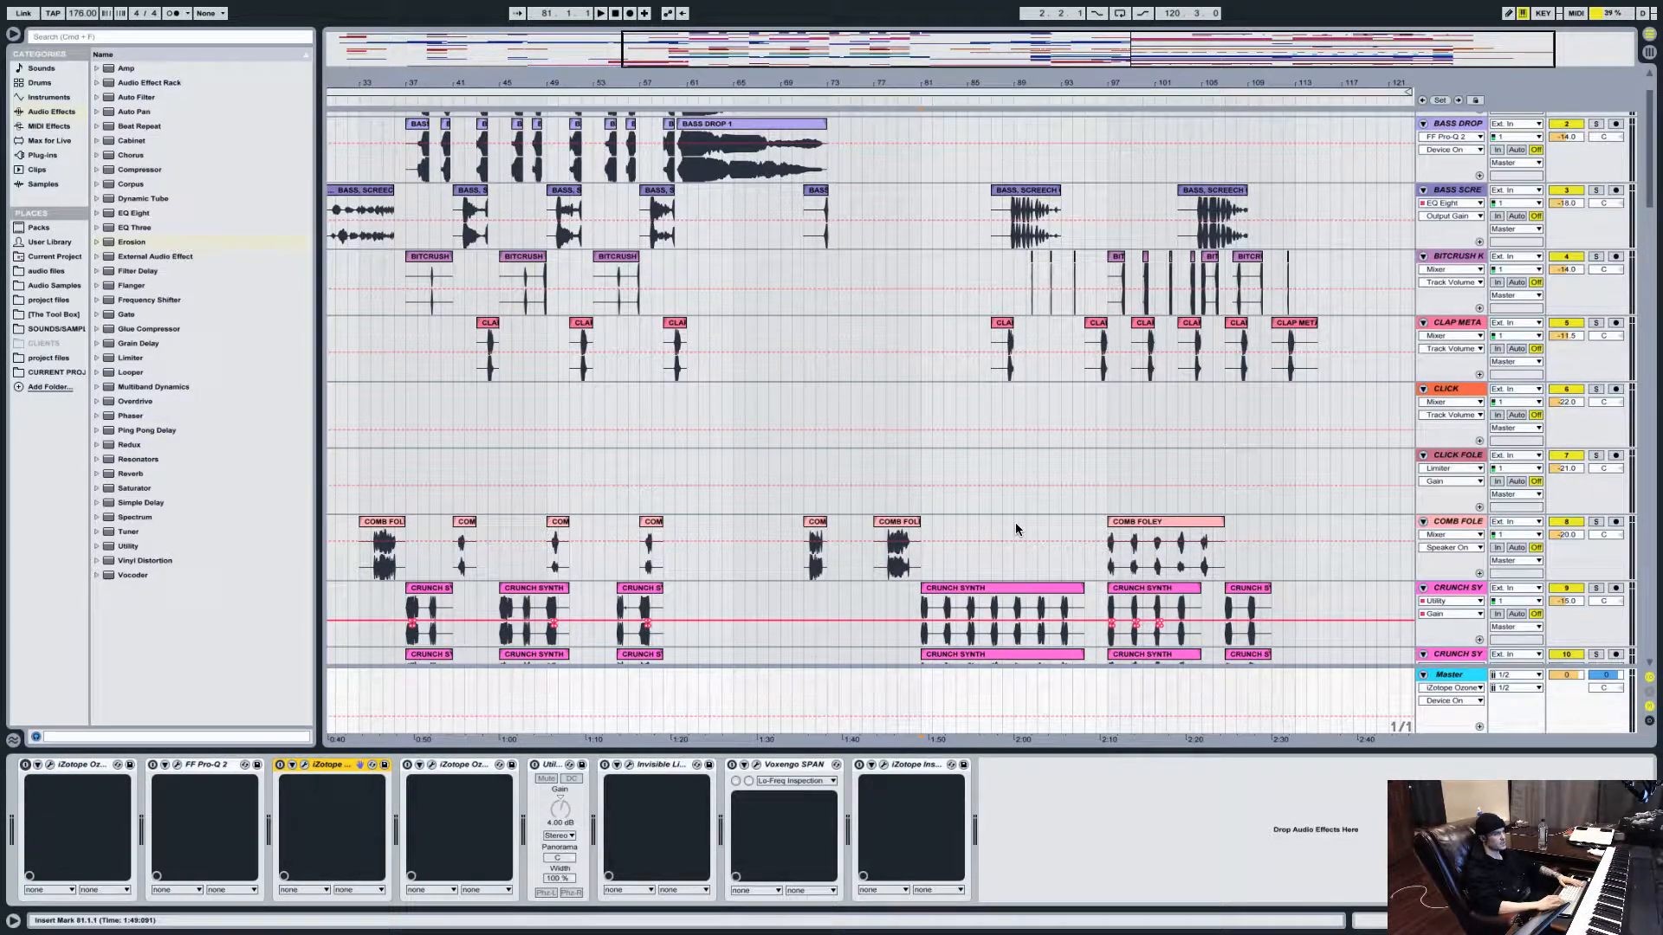
Play the mix from bar 81 with the Master's Utility off and on to compare, leaving the Utility switched off.
{"action": "left_click", "coordinate": [920, 405]}
{"action": "key", "text": "space"}
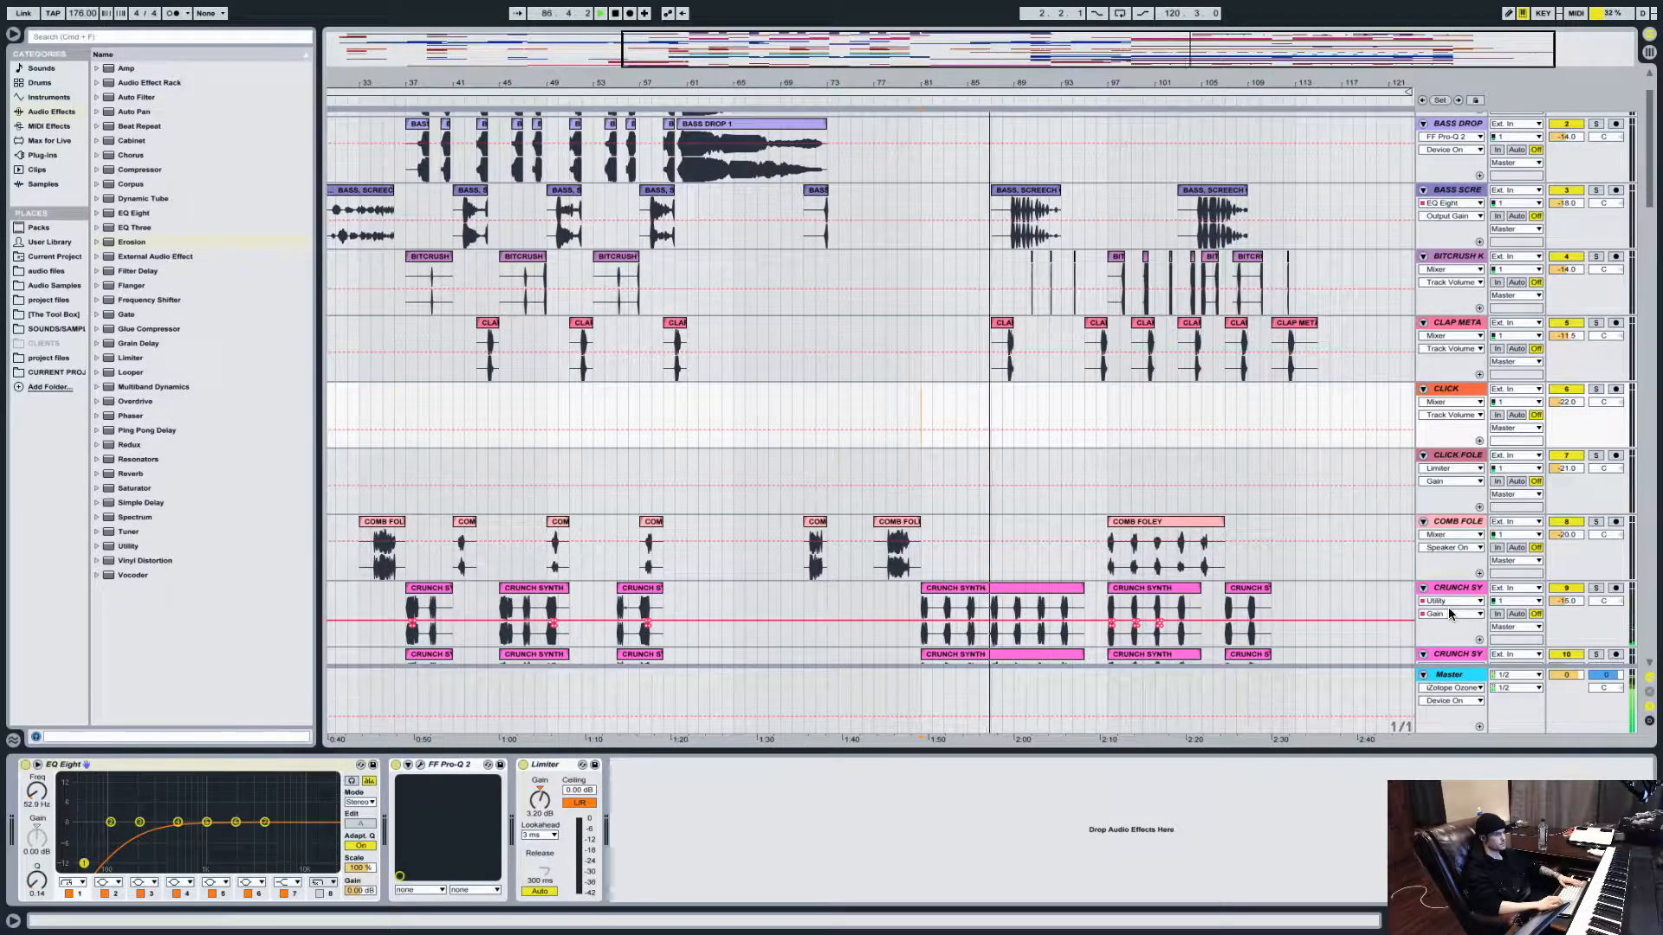
{"action": "left_click", "coordinate": [1462, 676]}
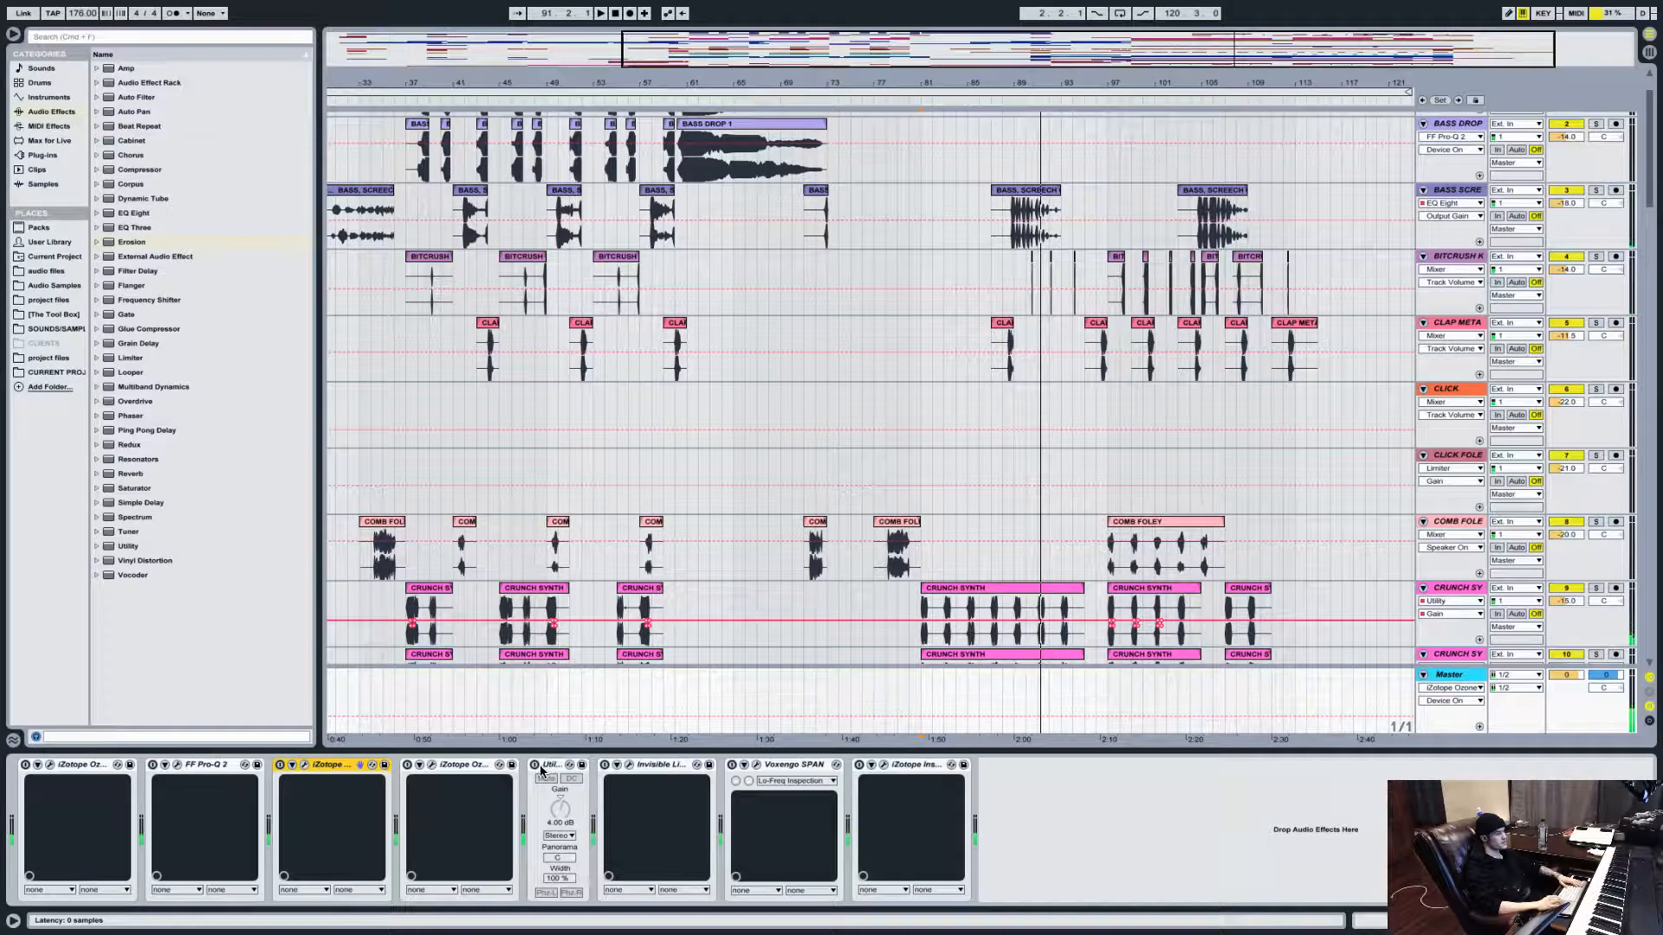
{"action": "left_click", "coordinate": [534, 766]}
{"action": "key", "text": "space"}
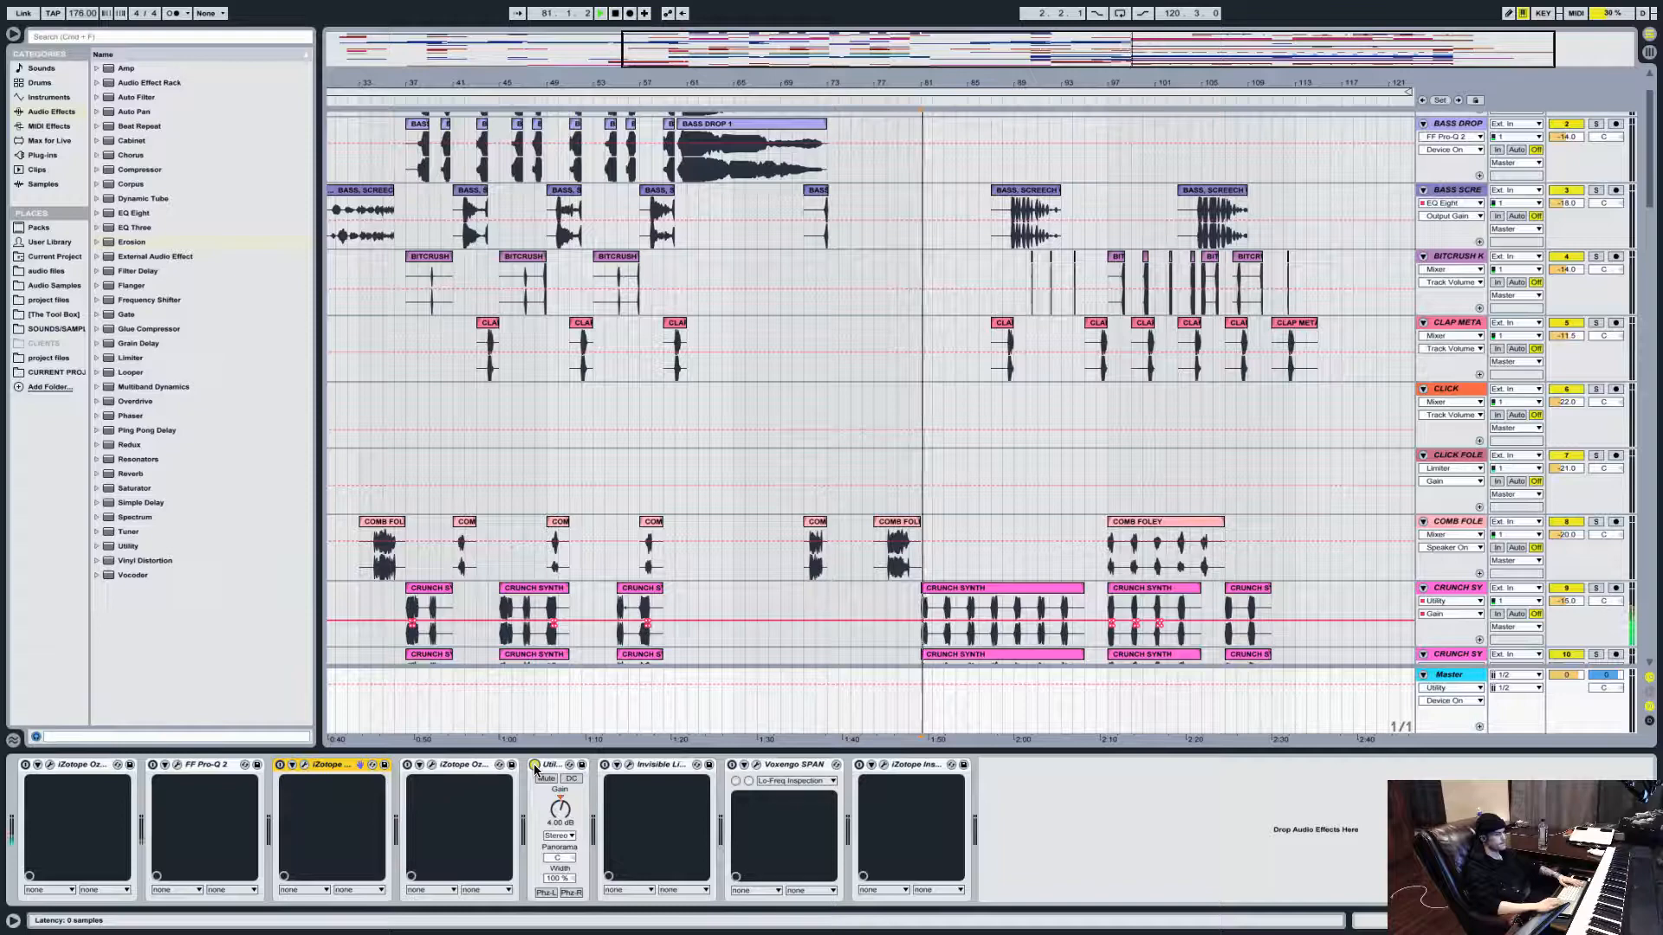
{"action": "key", "text": "space"}
{"action": "left_click", "coordinate": [536, 766]}
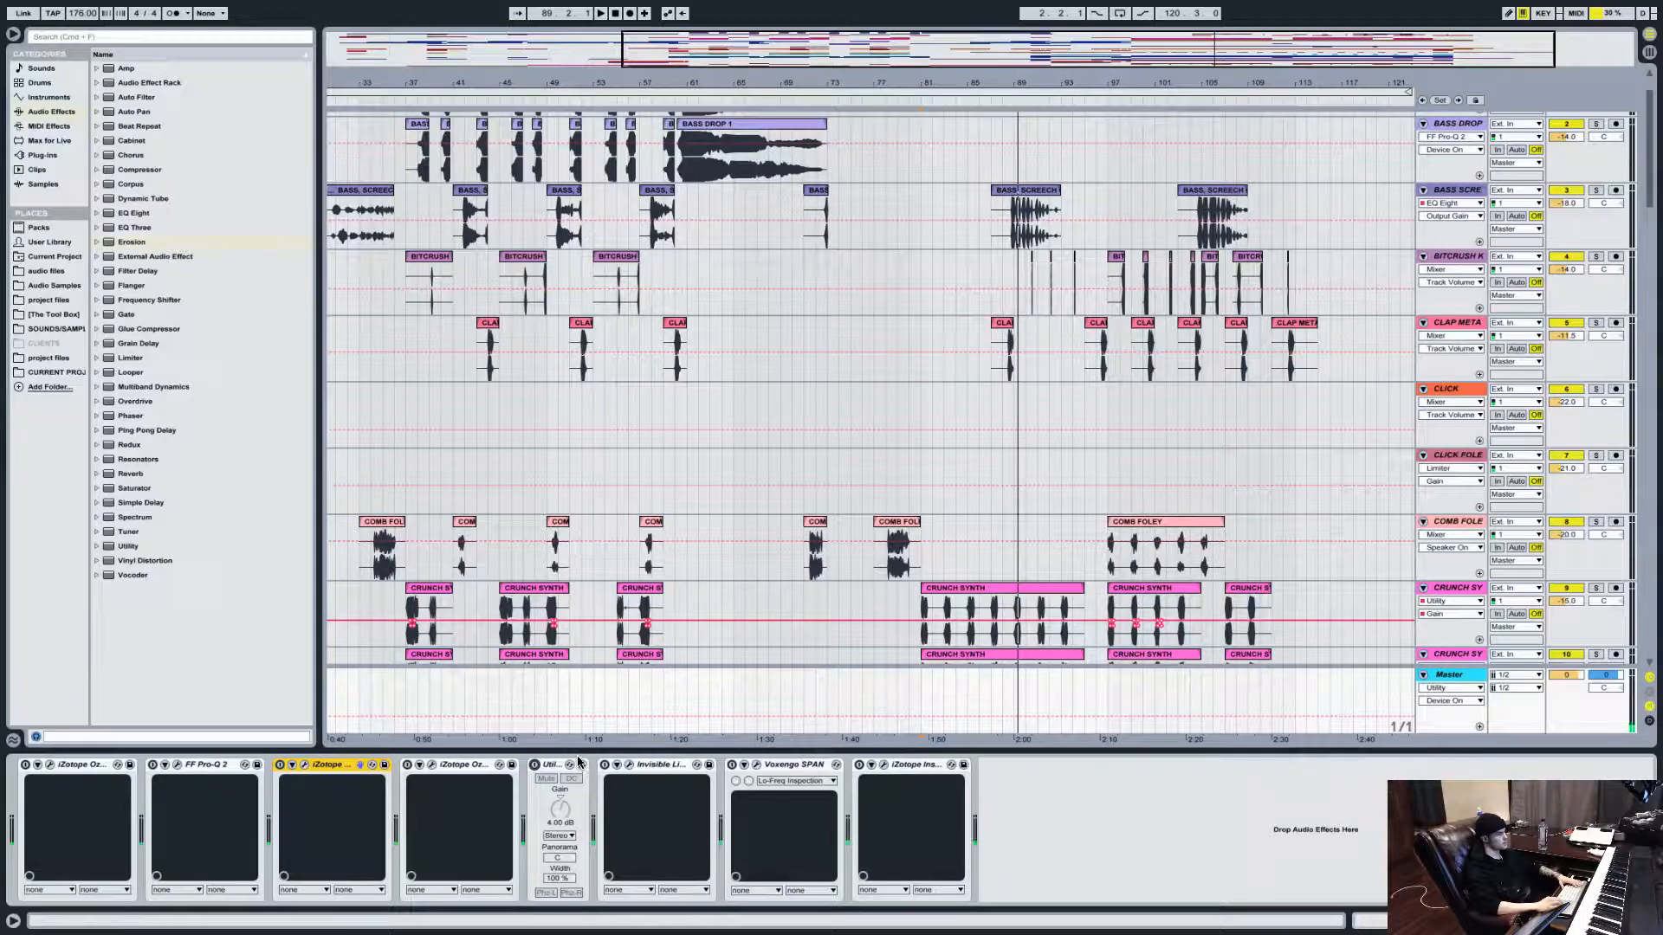
{"action": "scroll", "coordinate": [1069, 440], "scroll_direction": "down", "scroll_amount": 20}
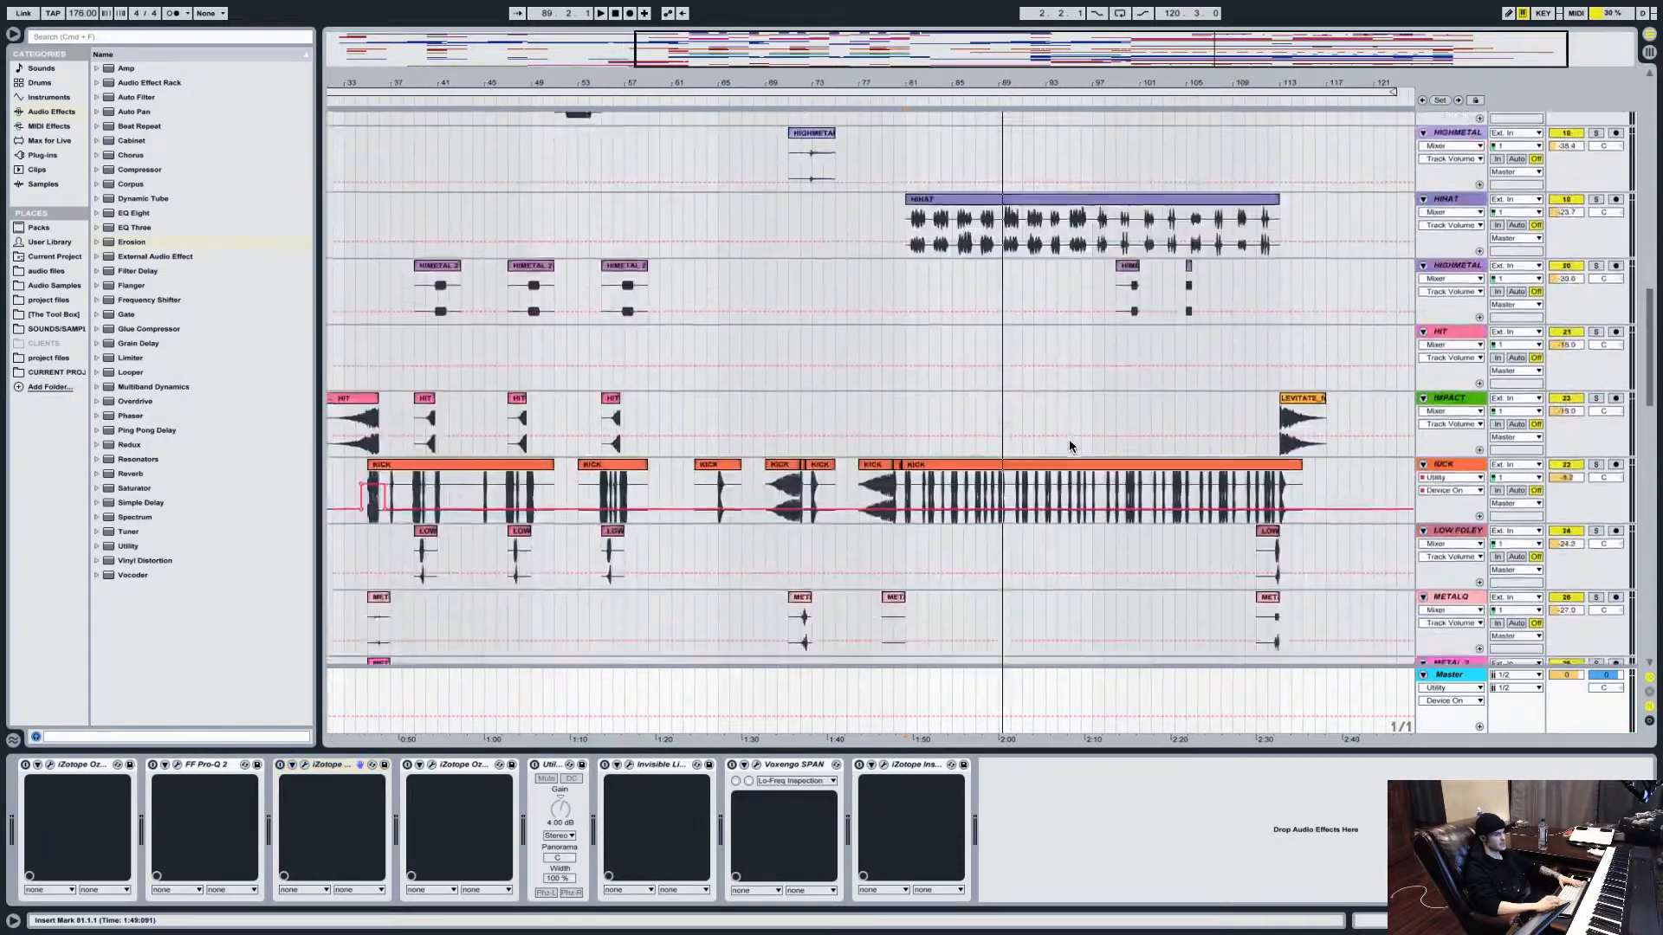
{"action": "scroll", "coordinate": [1069, 443], "scroll_direction": "up", "scroll_amount": 20}
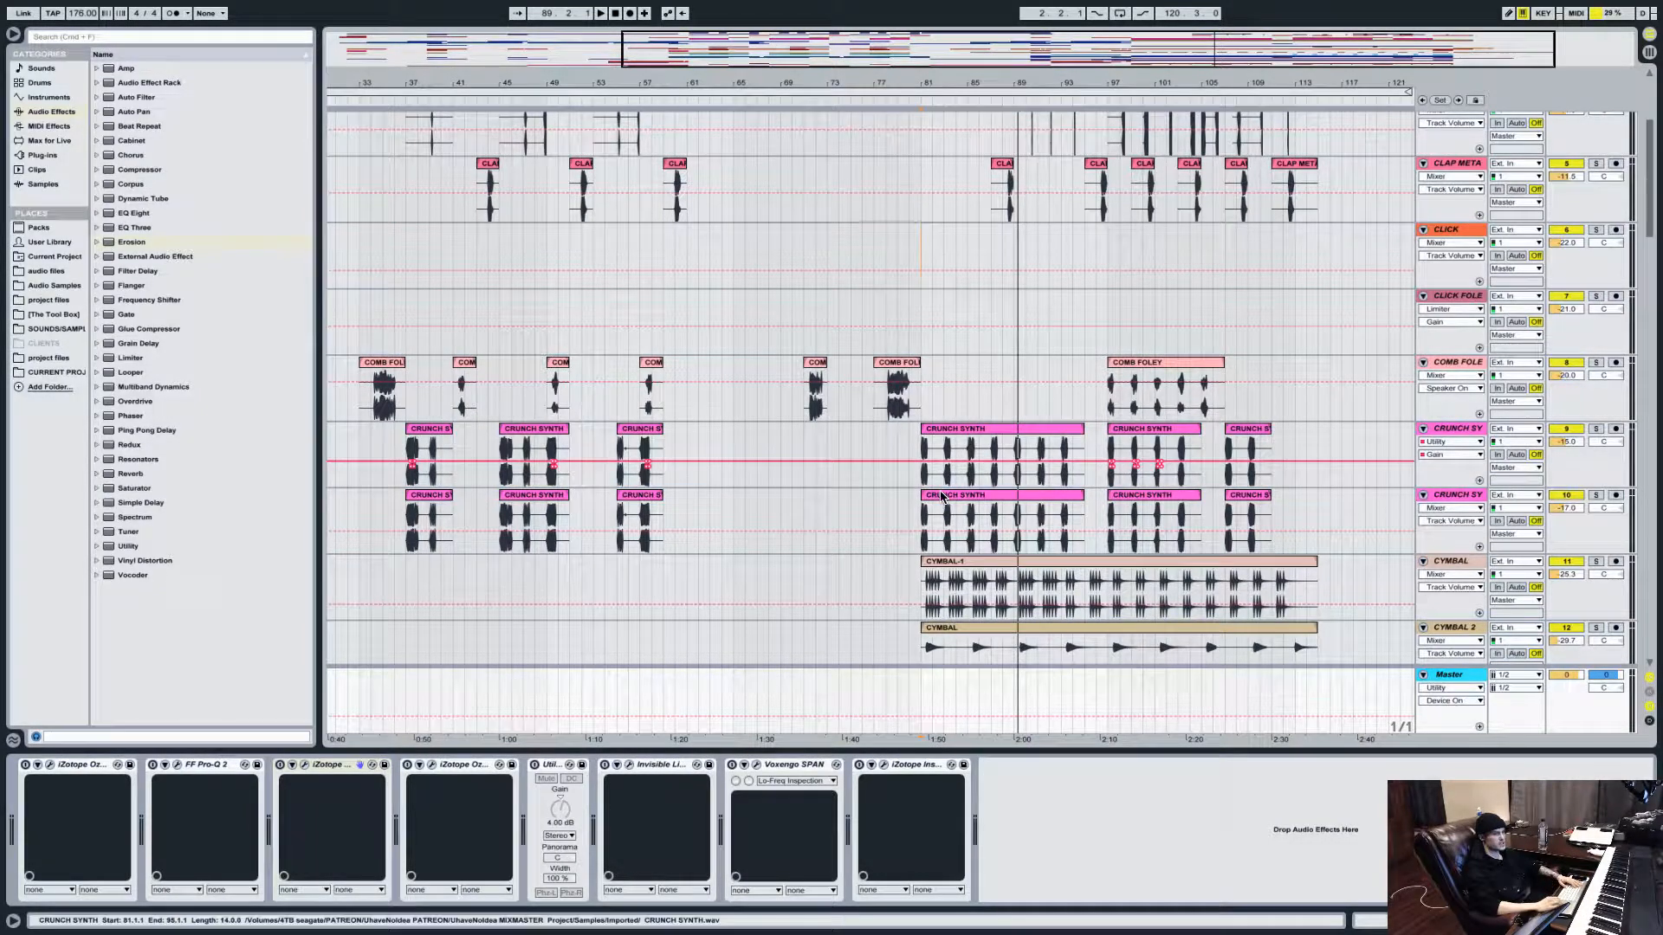
{"action": "scroll", "coordinate": [940, 496], "scroll_direction": "up", "scroll_amount": 2}
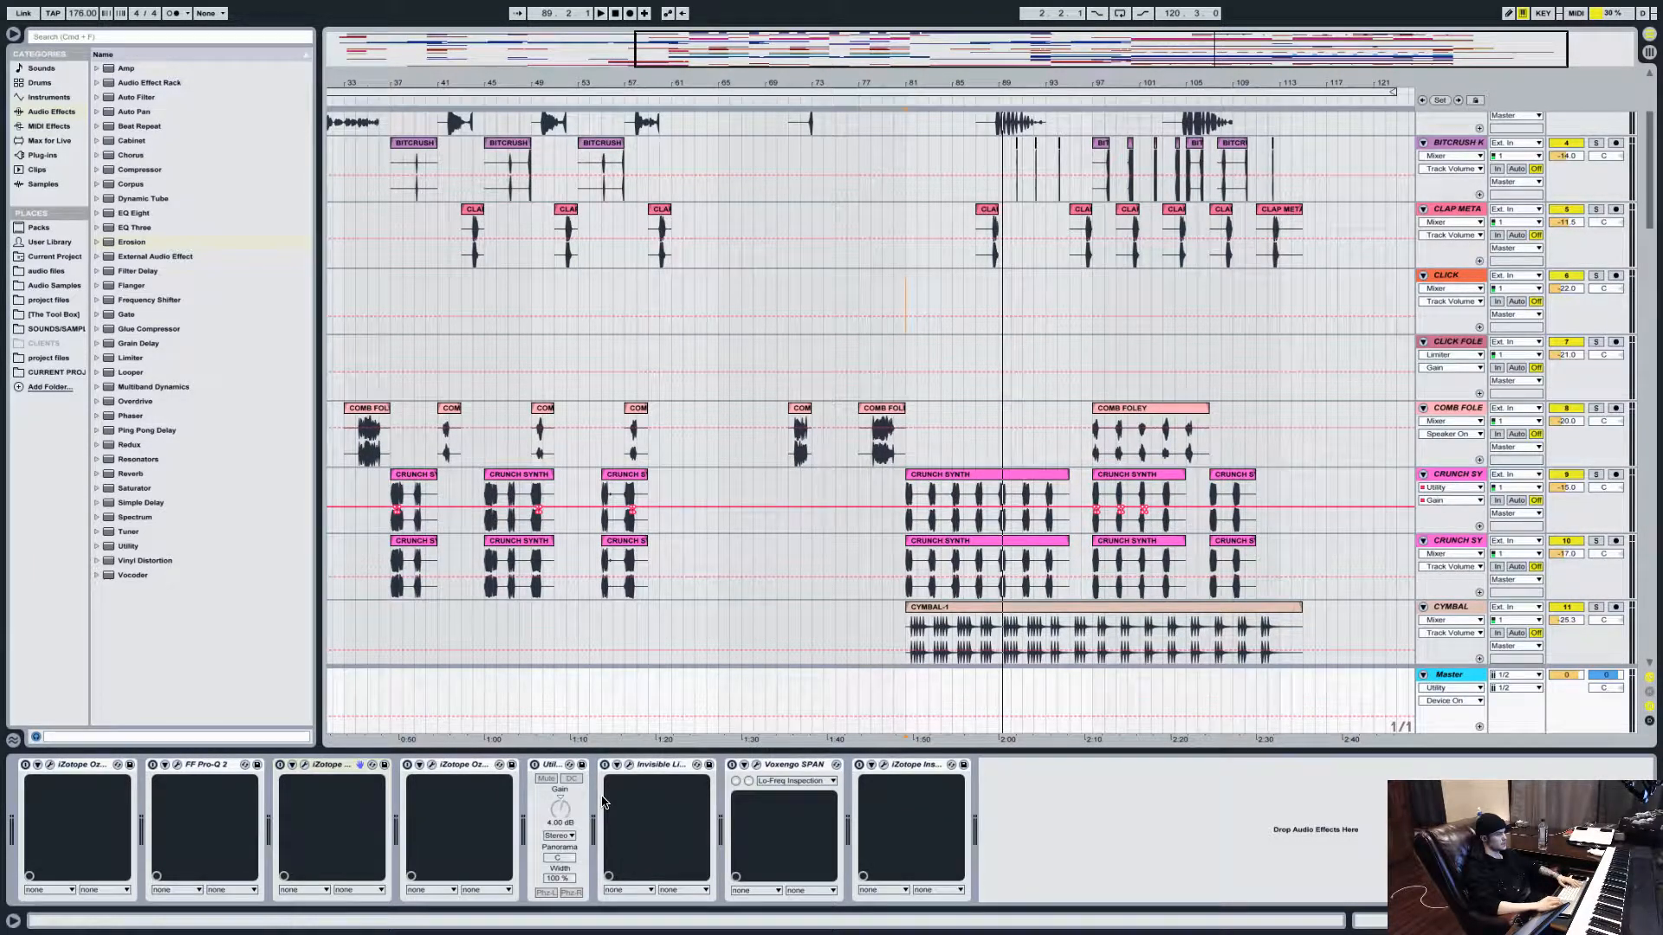
{"action": "scroll", "coordinate": [1074, 403], "scroll_direction": "down", "scroll_amount": 8}
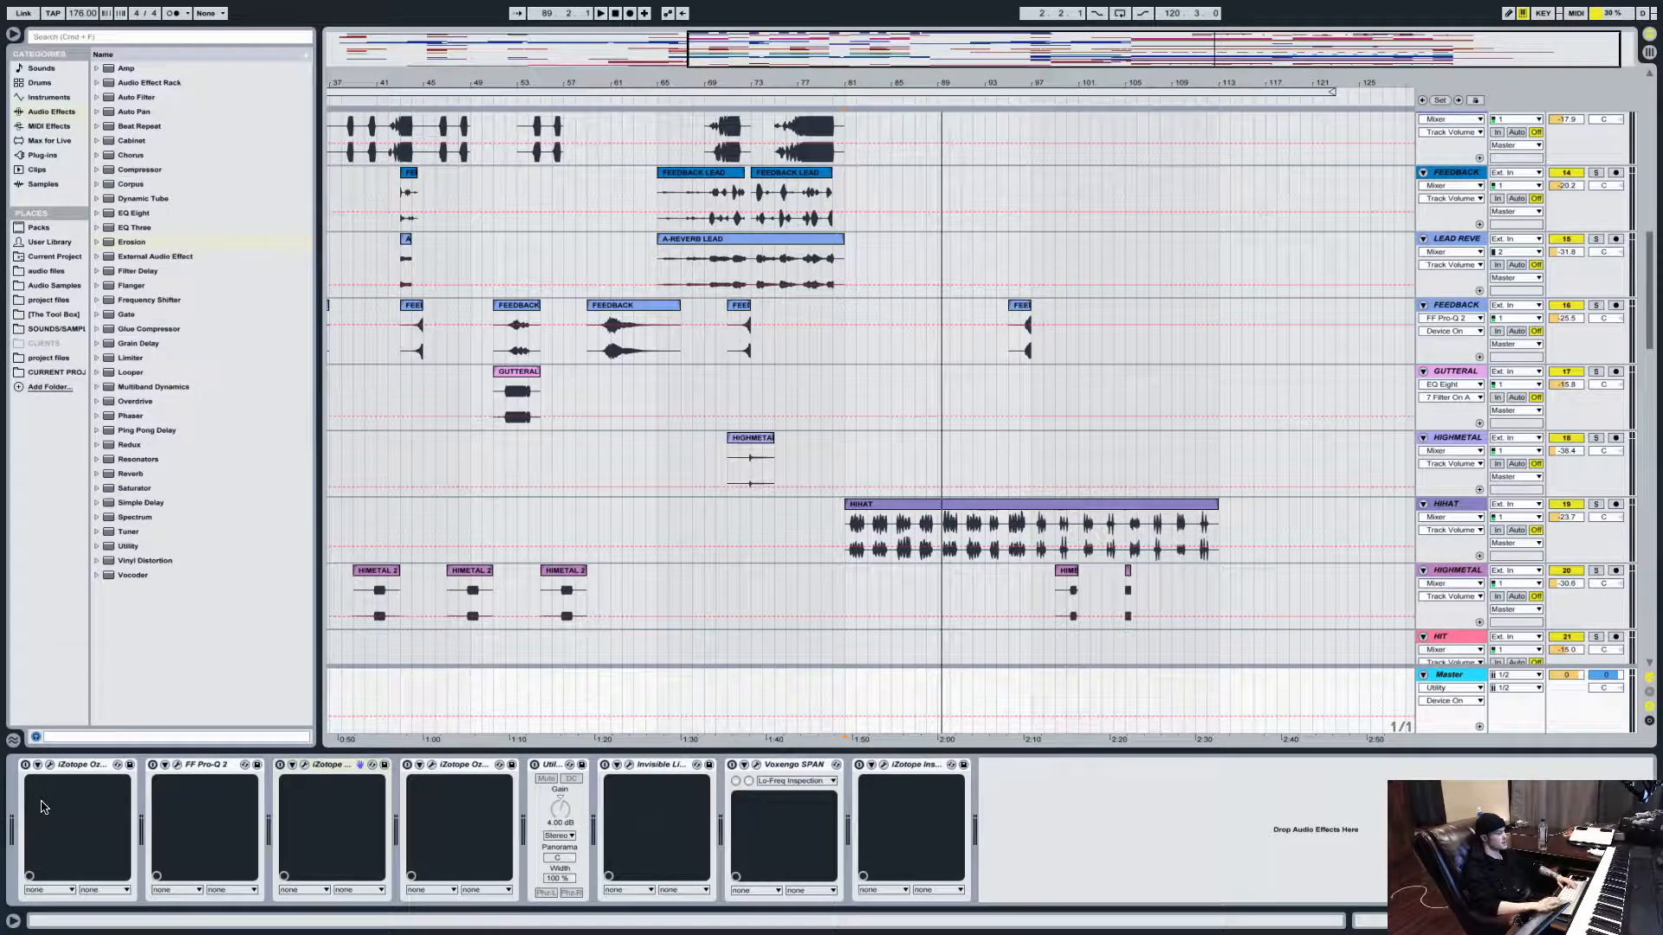
Switch on the first iZotope Ozone device in the Master chain and open its Dynamics plug-in window.
{"action": "left_click", "coordinate": [25, 765]}
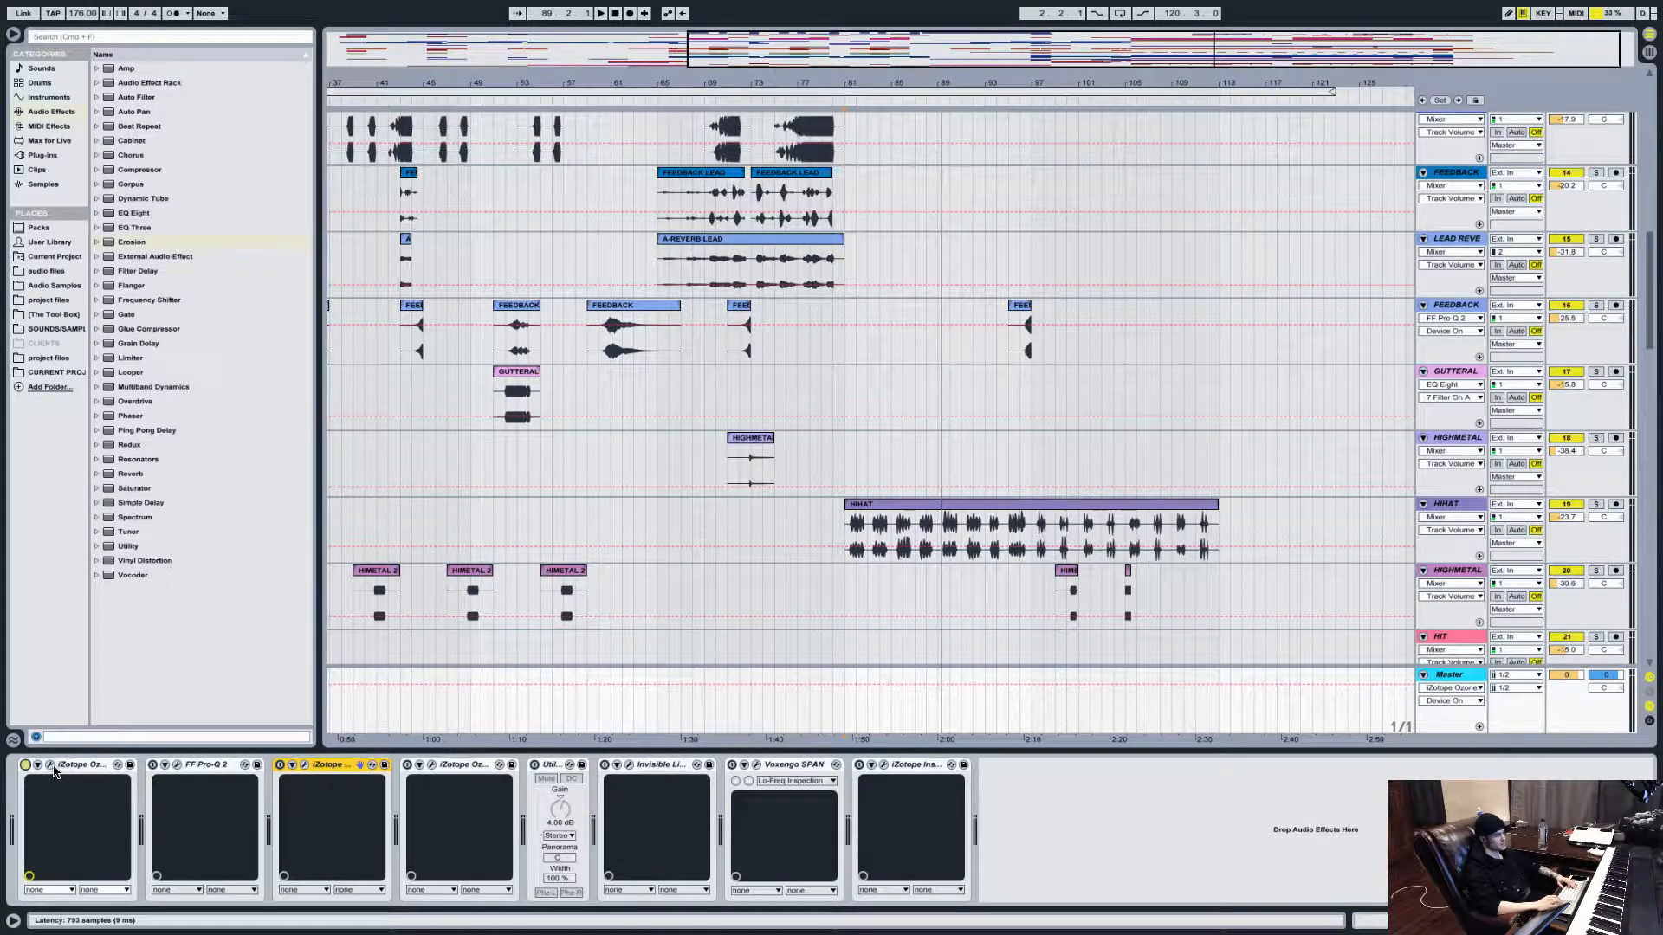
{"action": "left_click", "coordinate": [51, 766]}
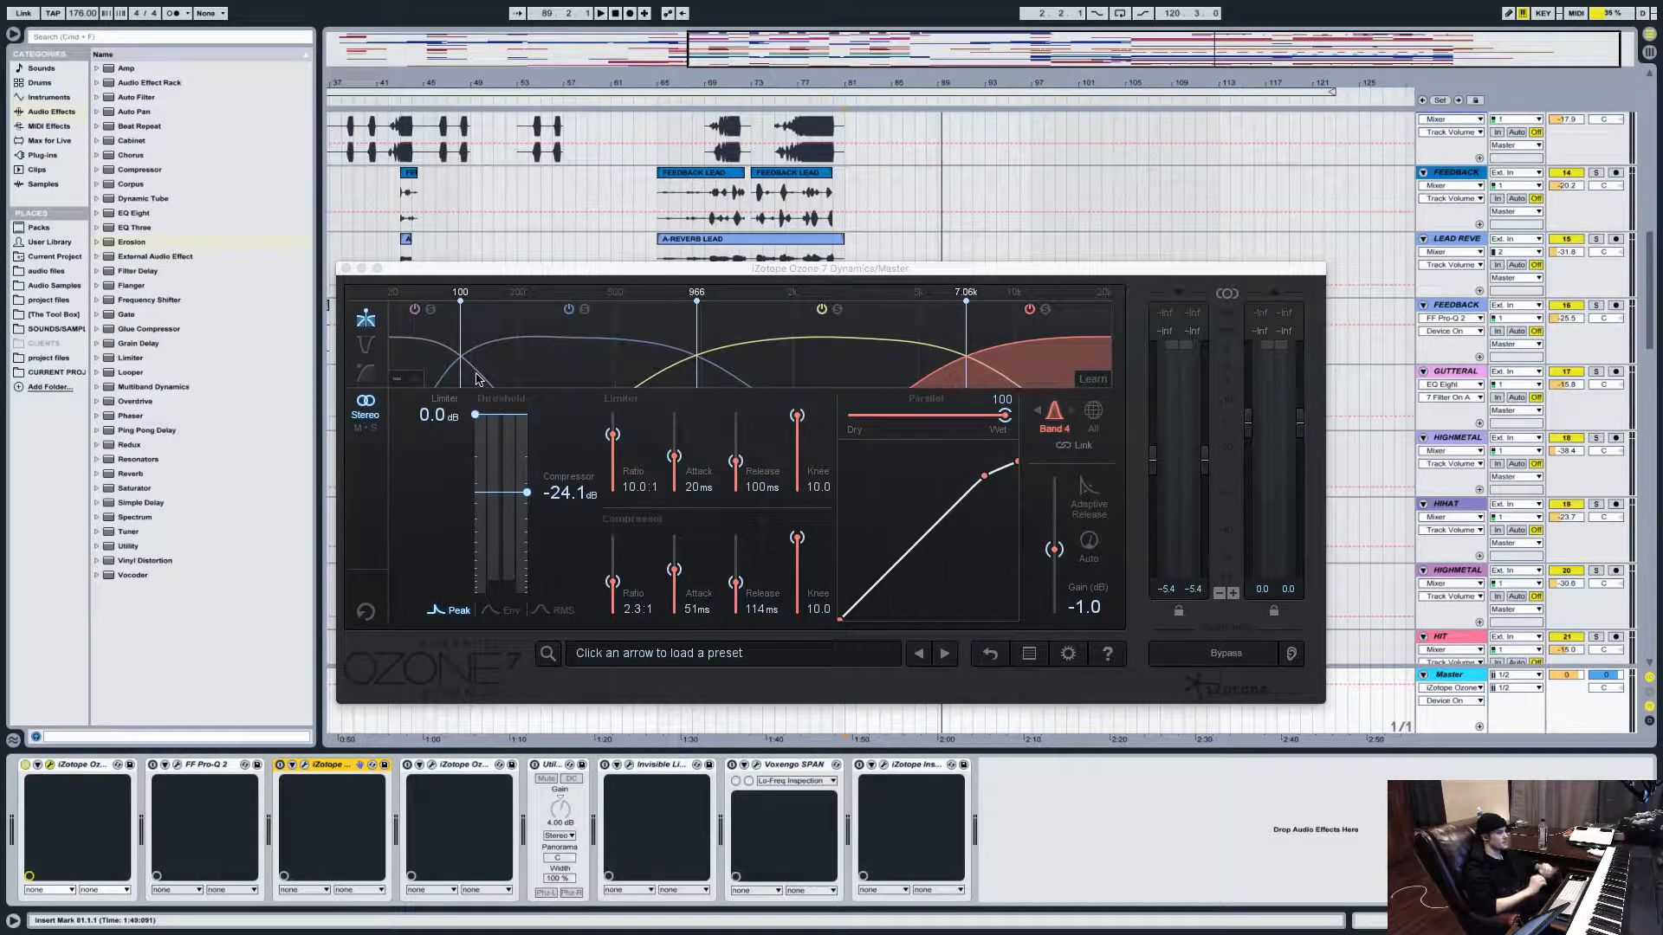
Review the limiter and compressor settings of each of the four Dynamics bands, ending on band 1.
{"action": "left_click", "coordinate": [430, 359]}
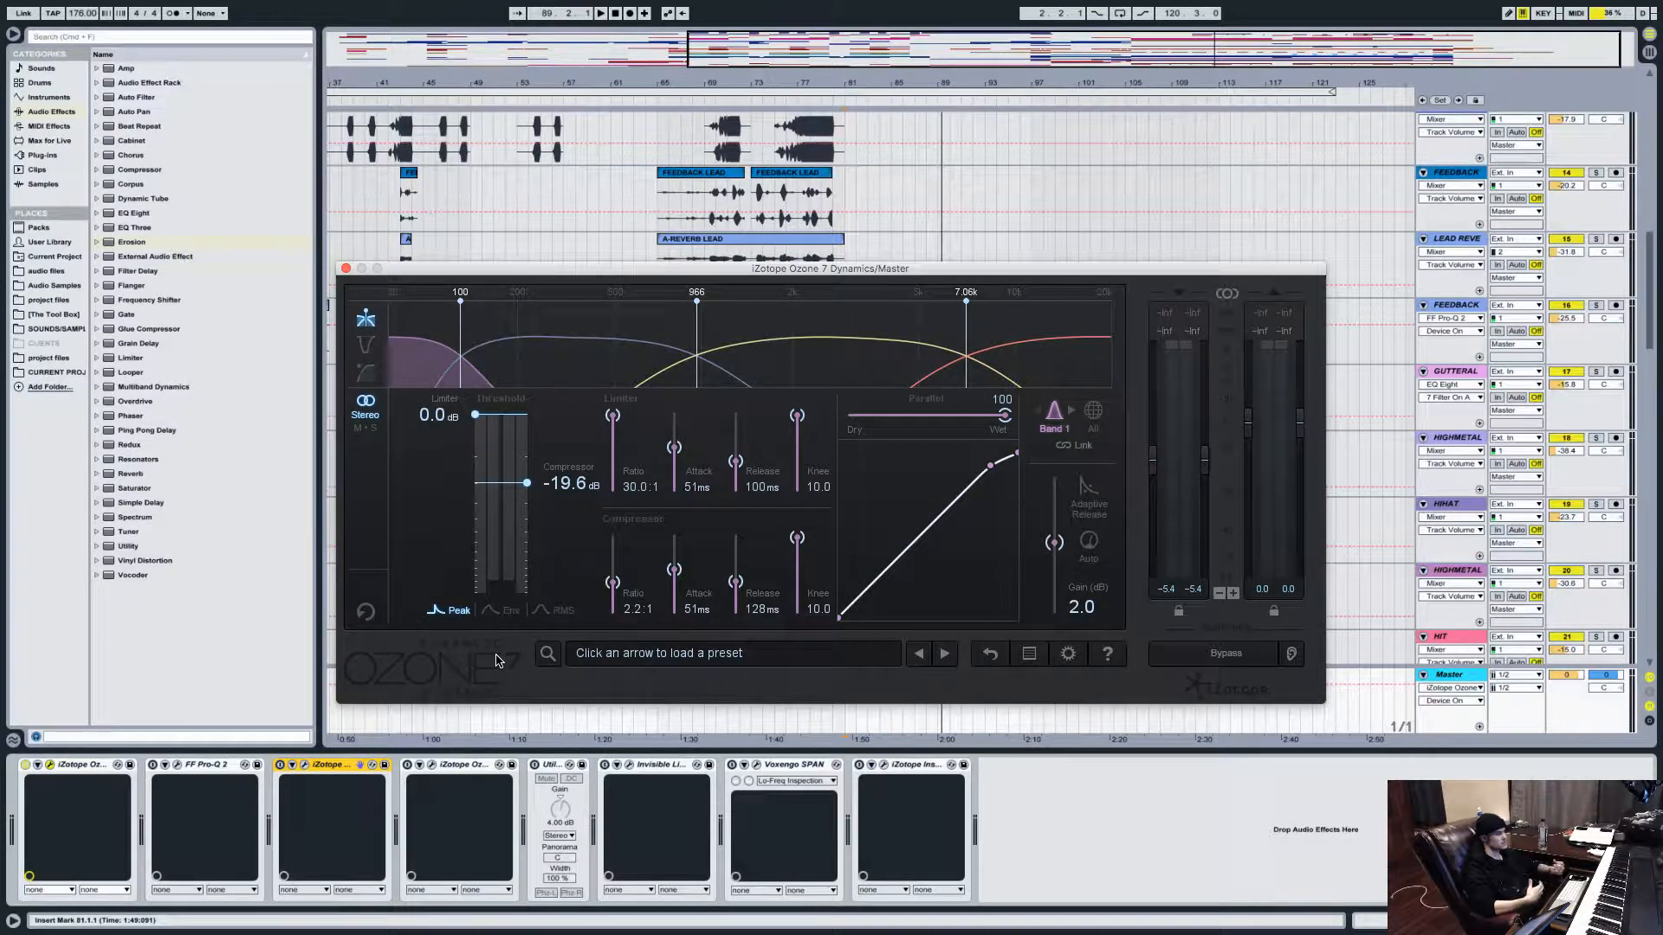
{"action": "mouse_move", "coordinate": [495, 384]}
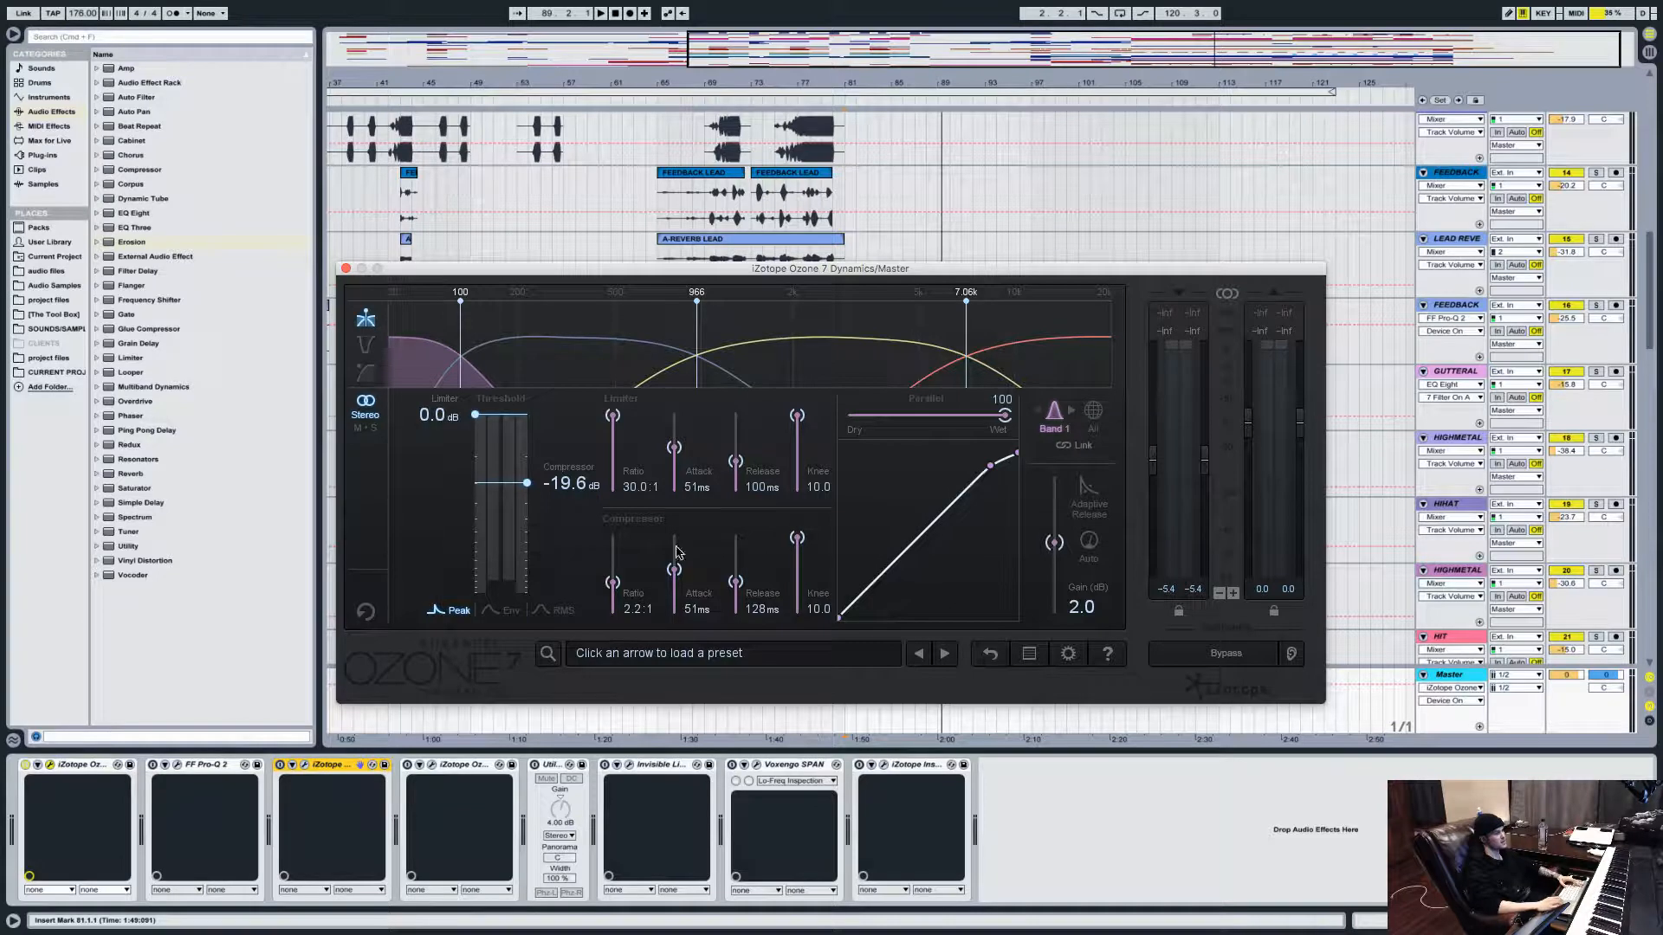
{"action": "left_click", "coordinate": [585, 359]}
{"action": "left_click", "coordinate": [767, 362]}
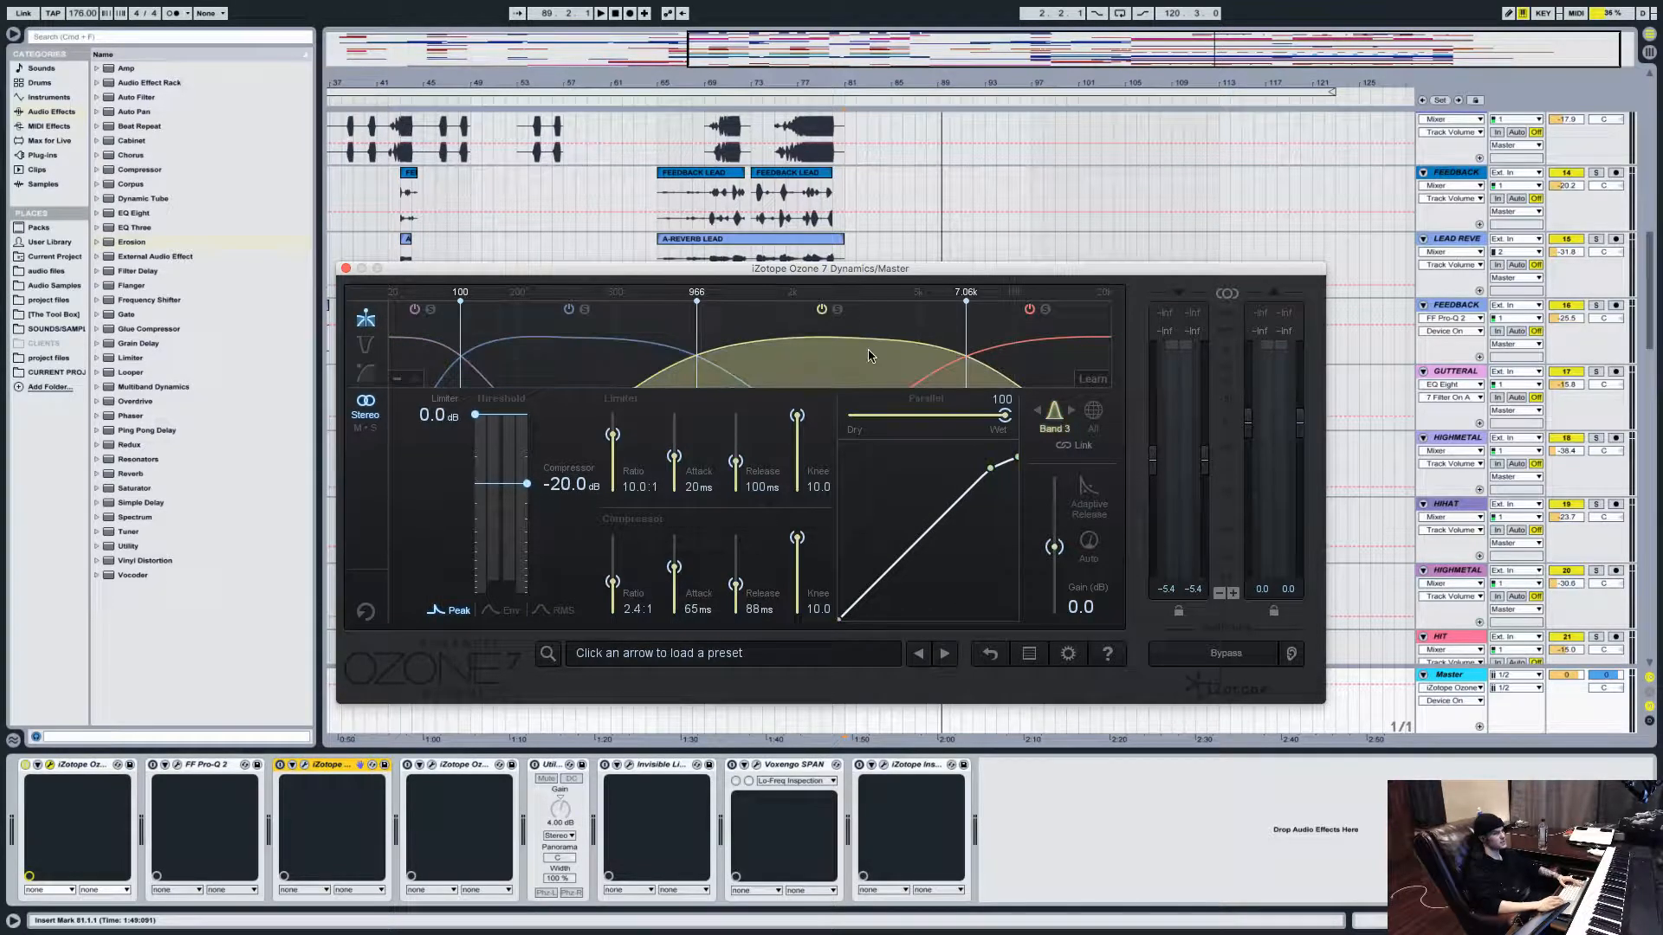
{"action": "left_click", "coordinate": [1074, 353]}
{"action": "left_click", "coordinate": [414, 362]}
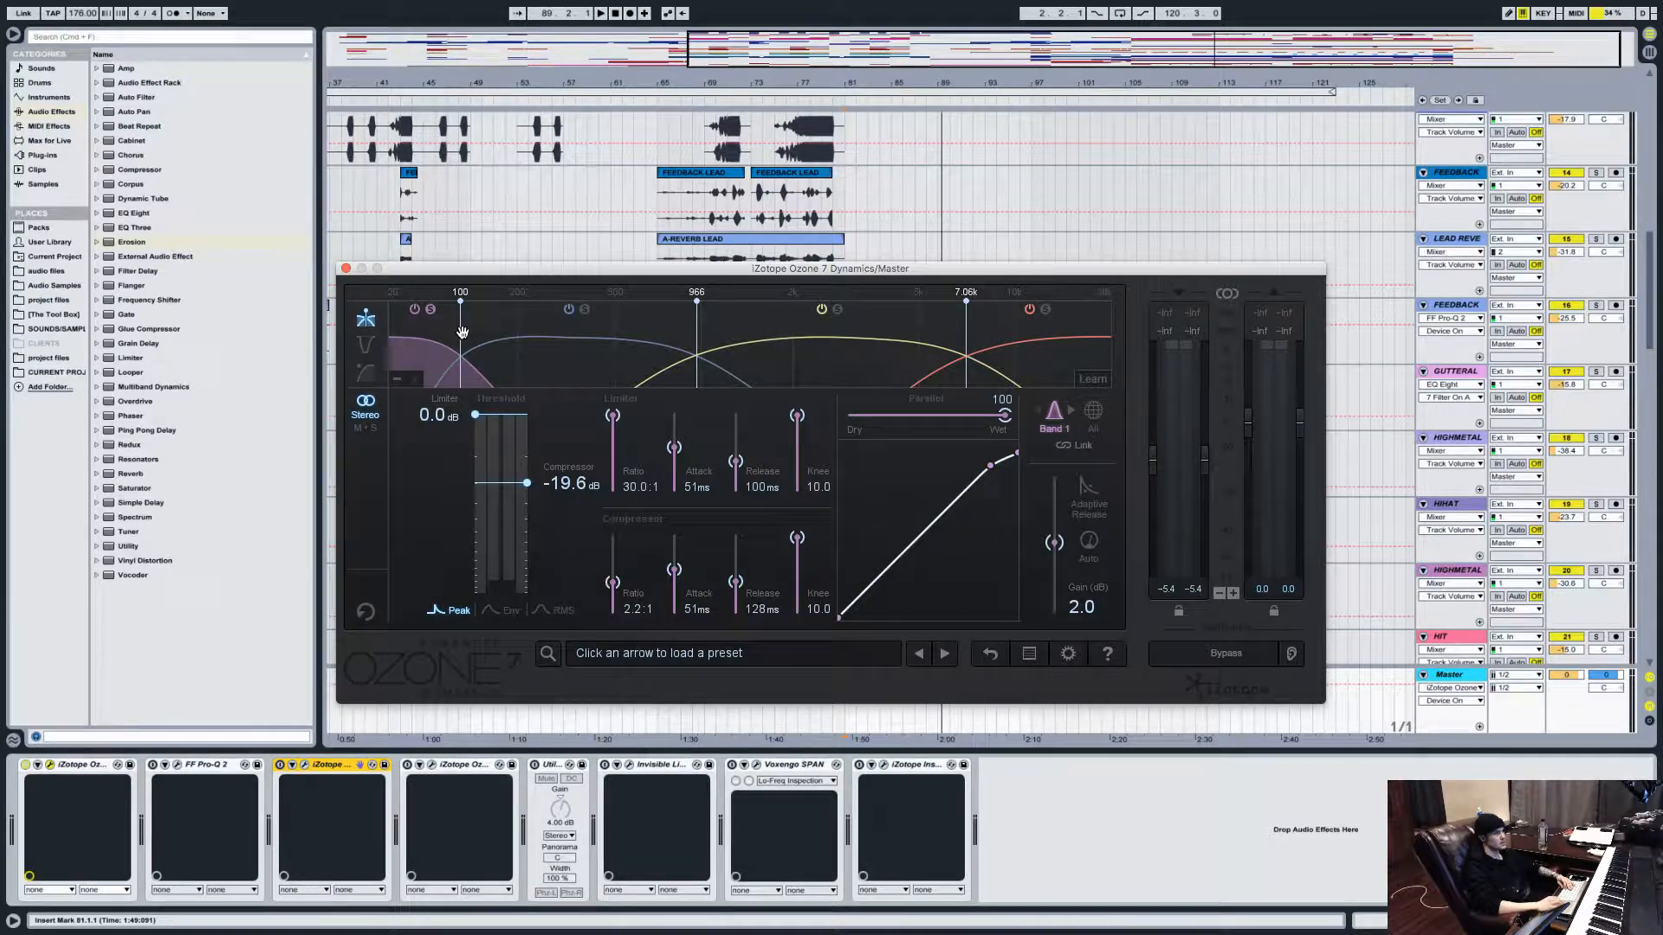
Solo Dynamics band 1 and play the mix to check its level against the compressor threshold.
{"action": "key", "text": "space"}
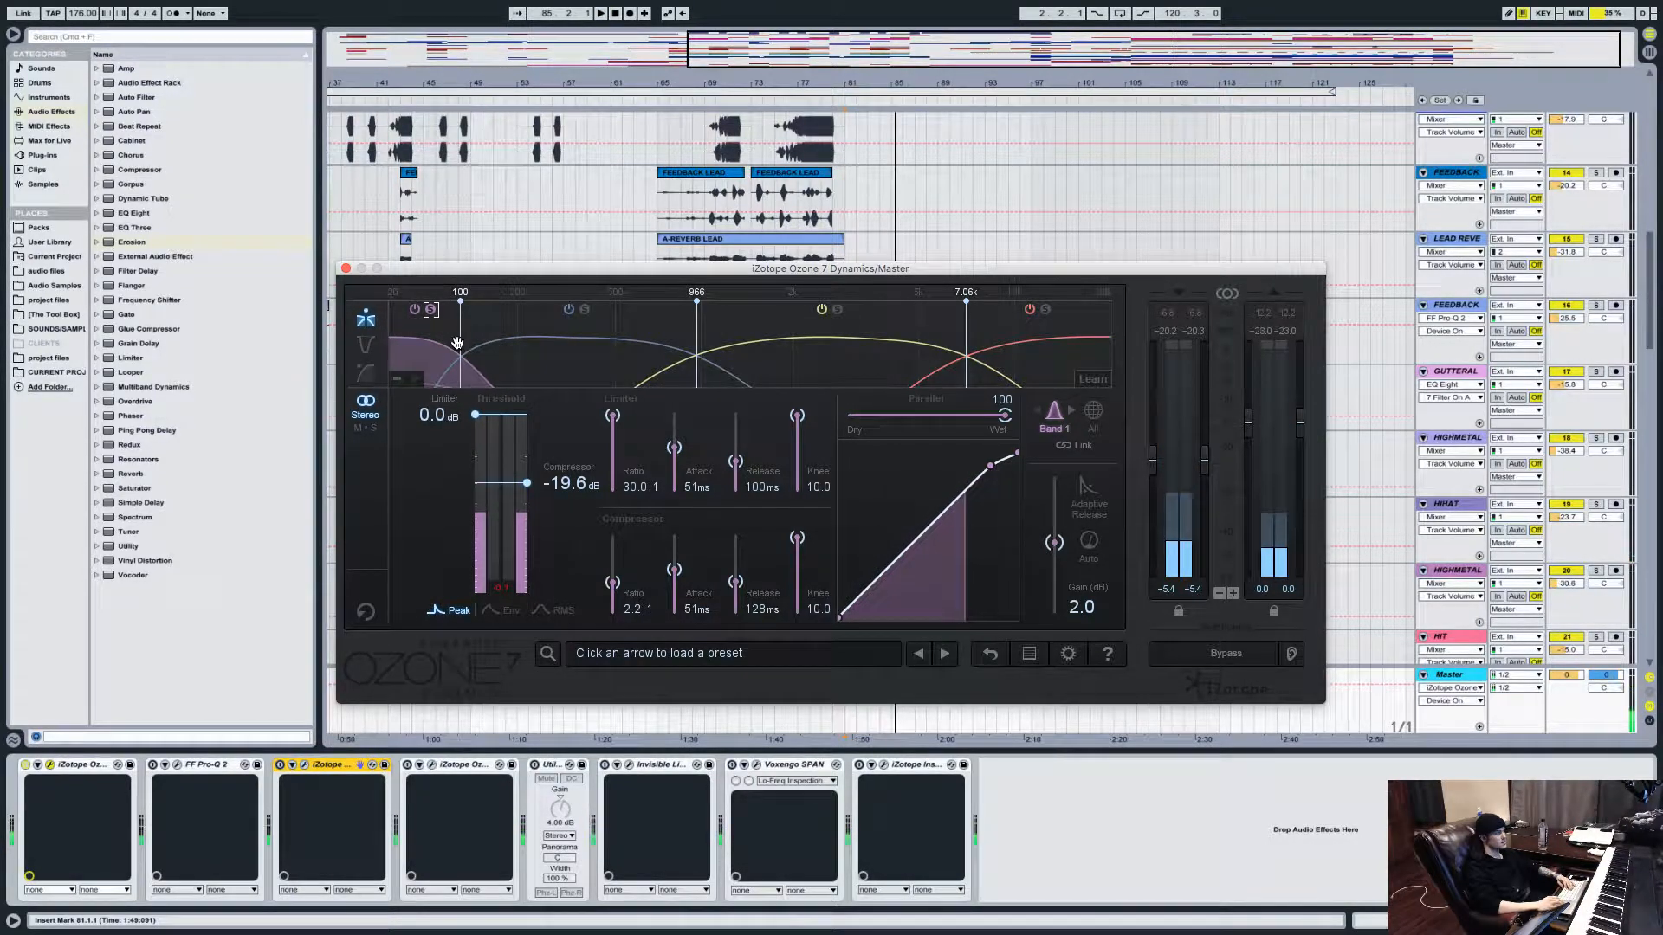
{"action": "key", "text": "space"}
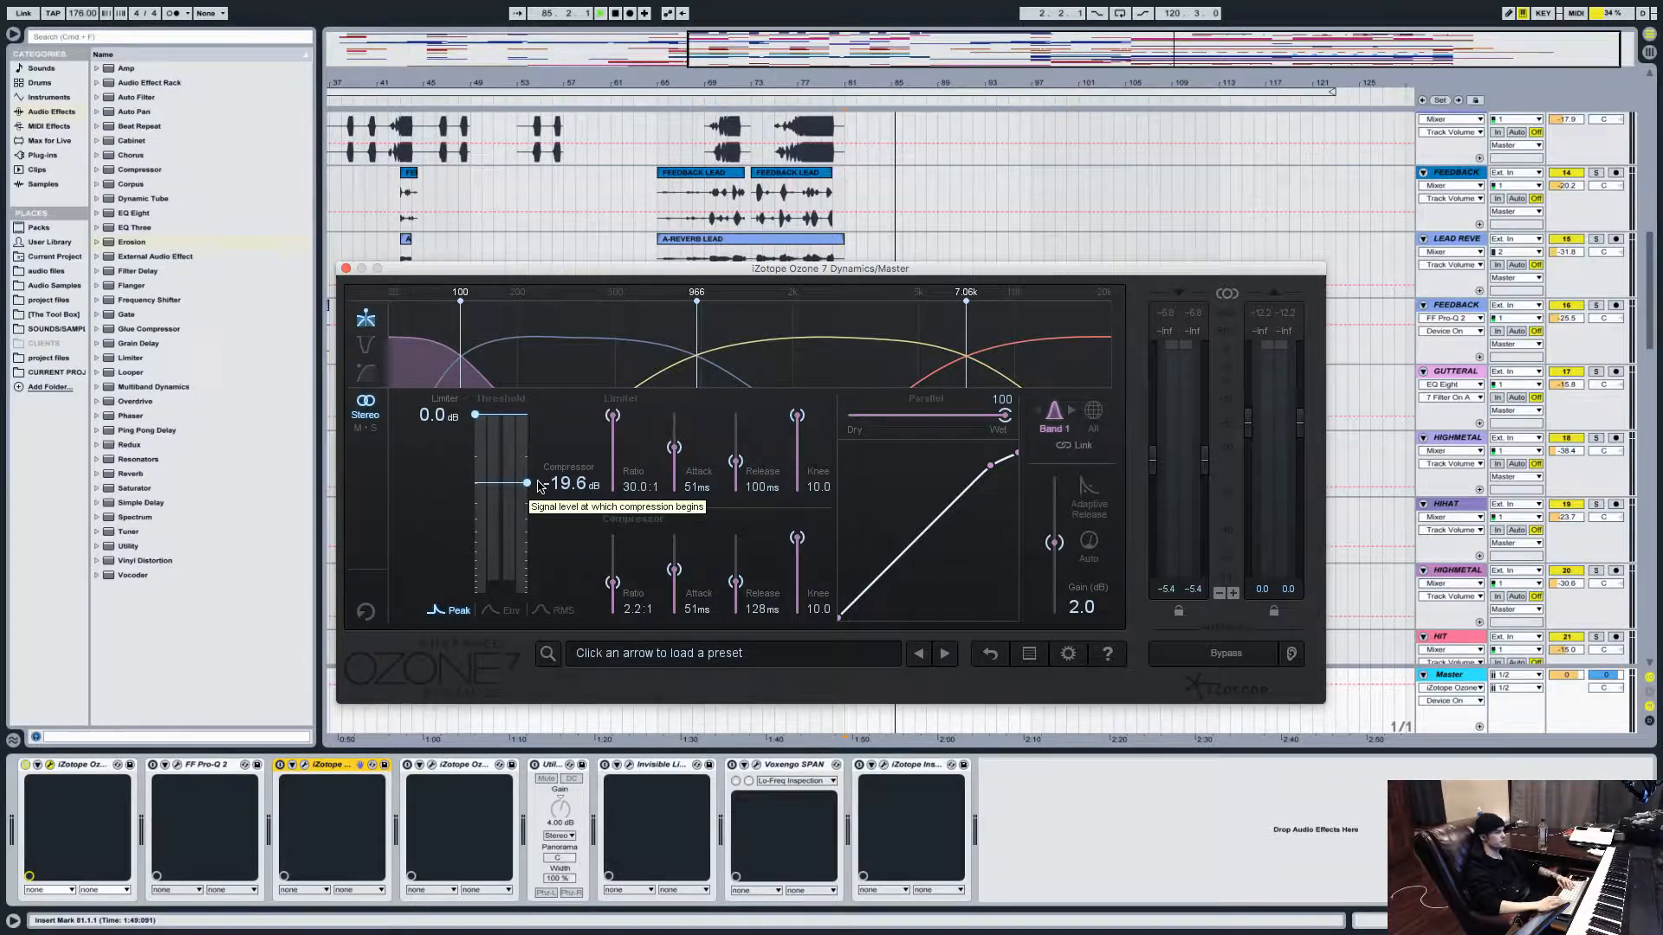
{"action": "key", "text": "space"}
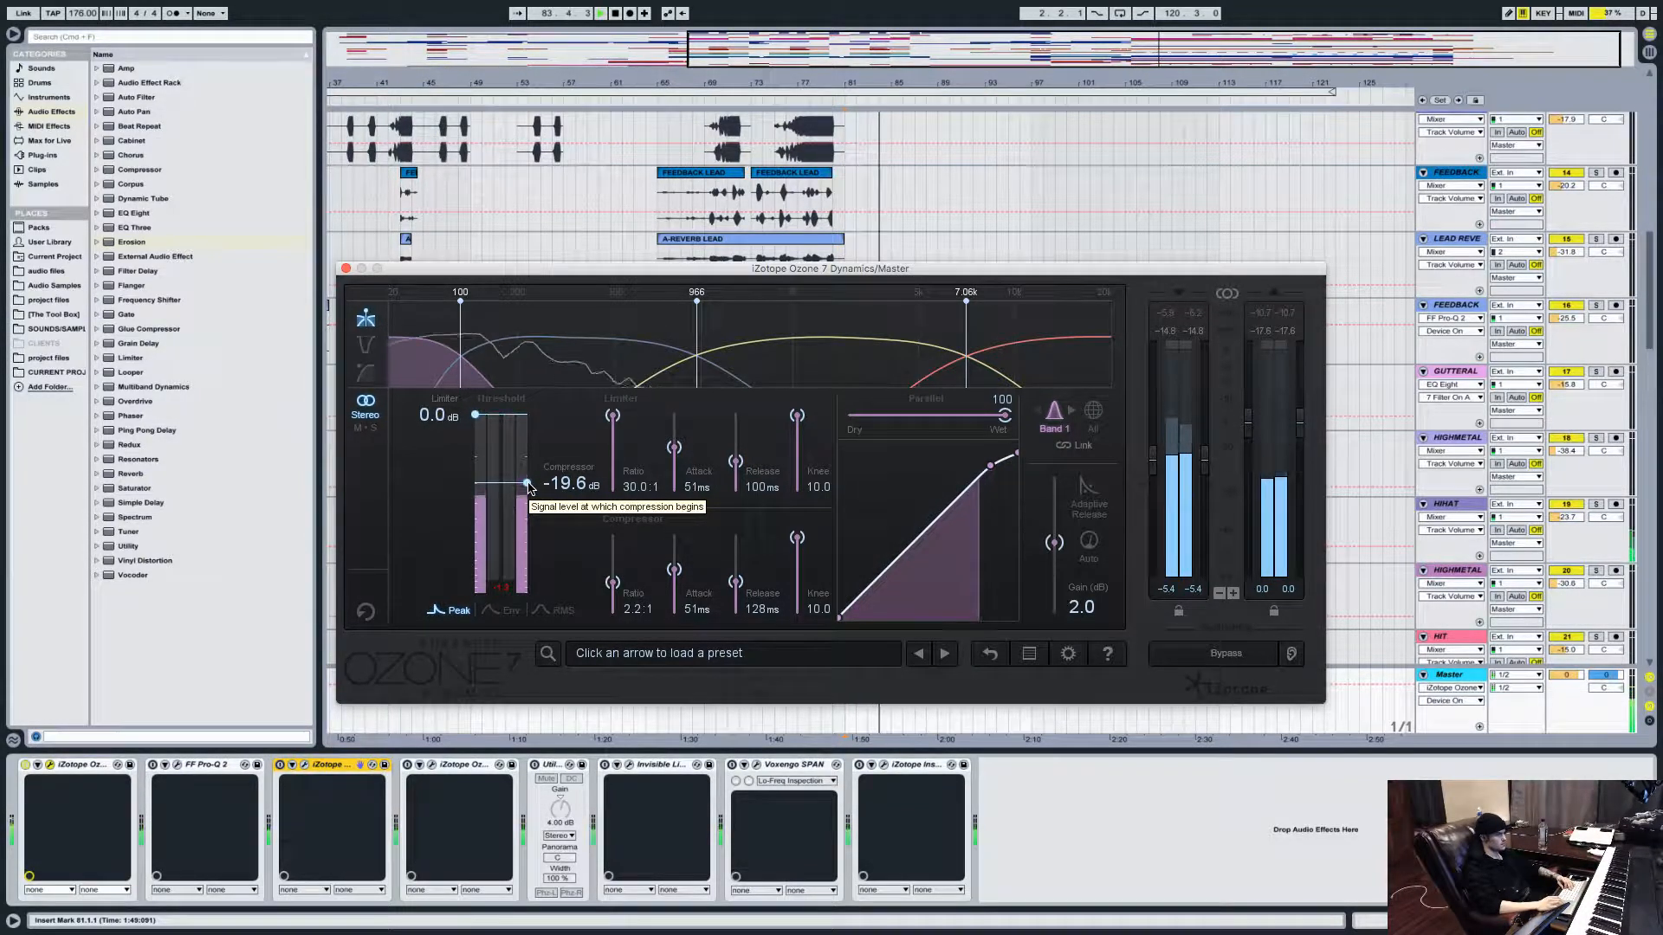
{"action": "key", "text": "space"}
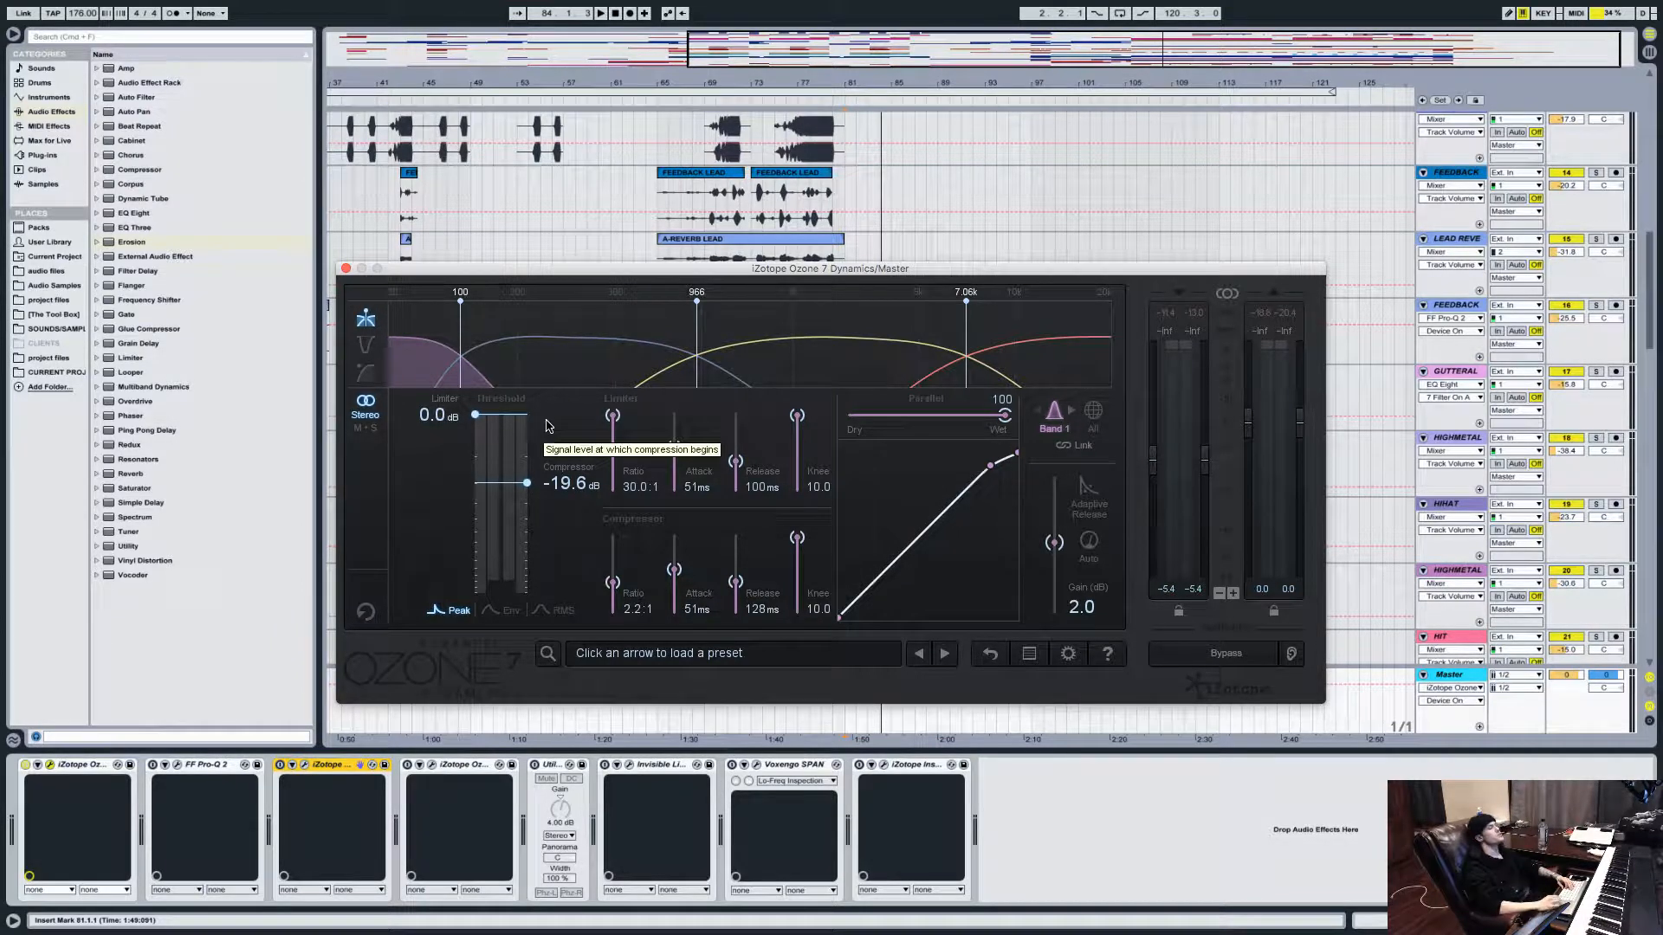
Play the mix with band 2 soloed to check its compression, and compare its settings with band 1.
{"action": "left_click", "coordinate": [503, 381]}
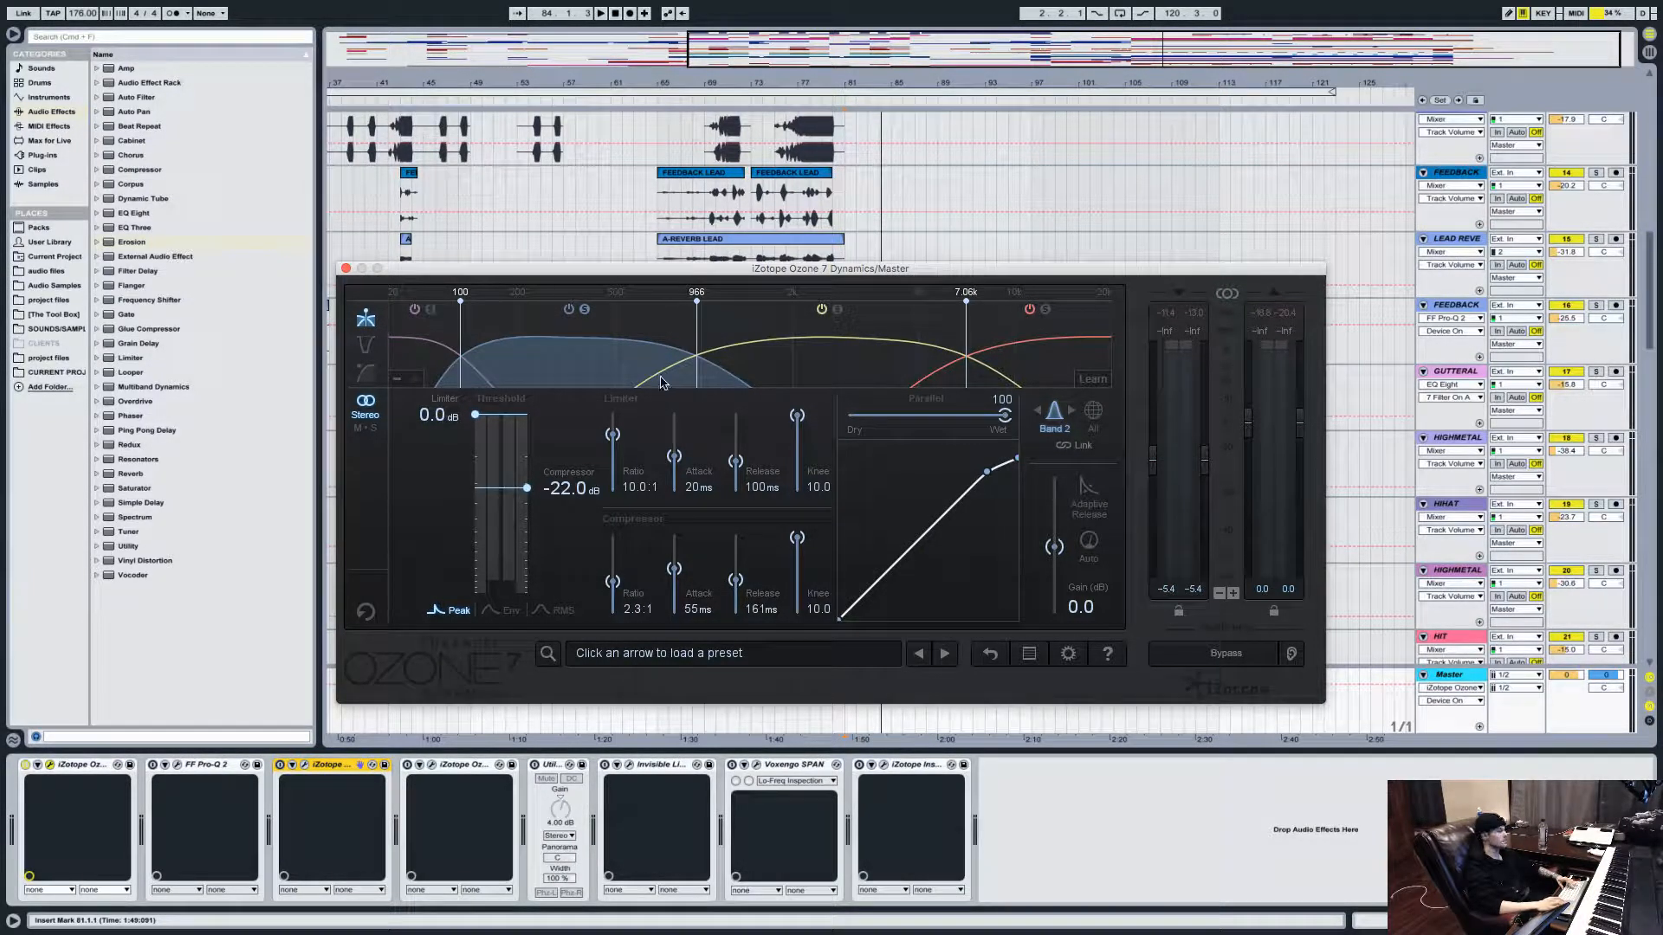
{"action": "key", "text": "space"}
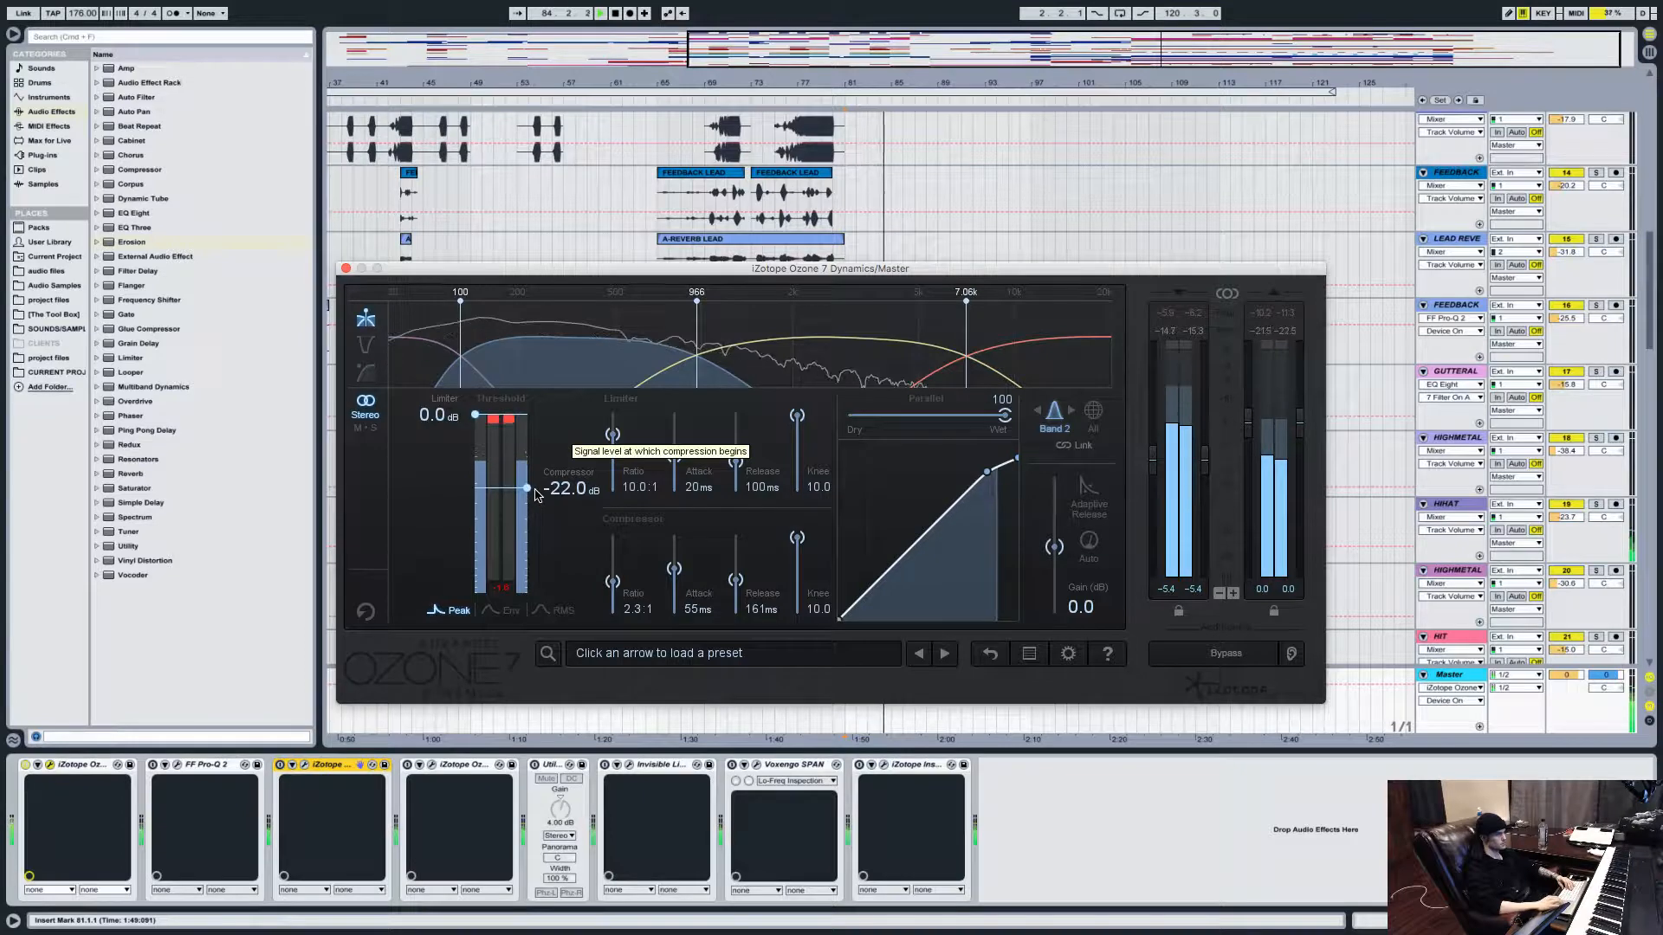
{"action": "key", "text": "space"}
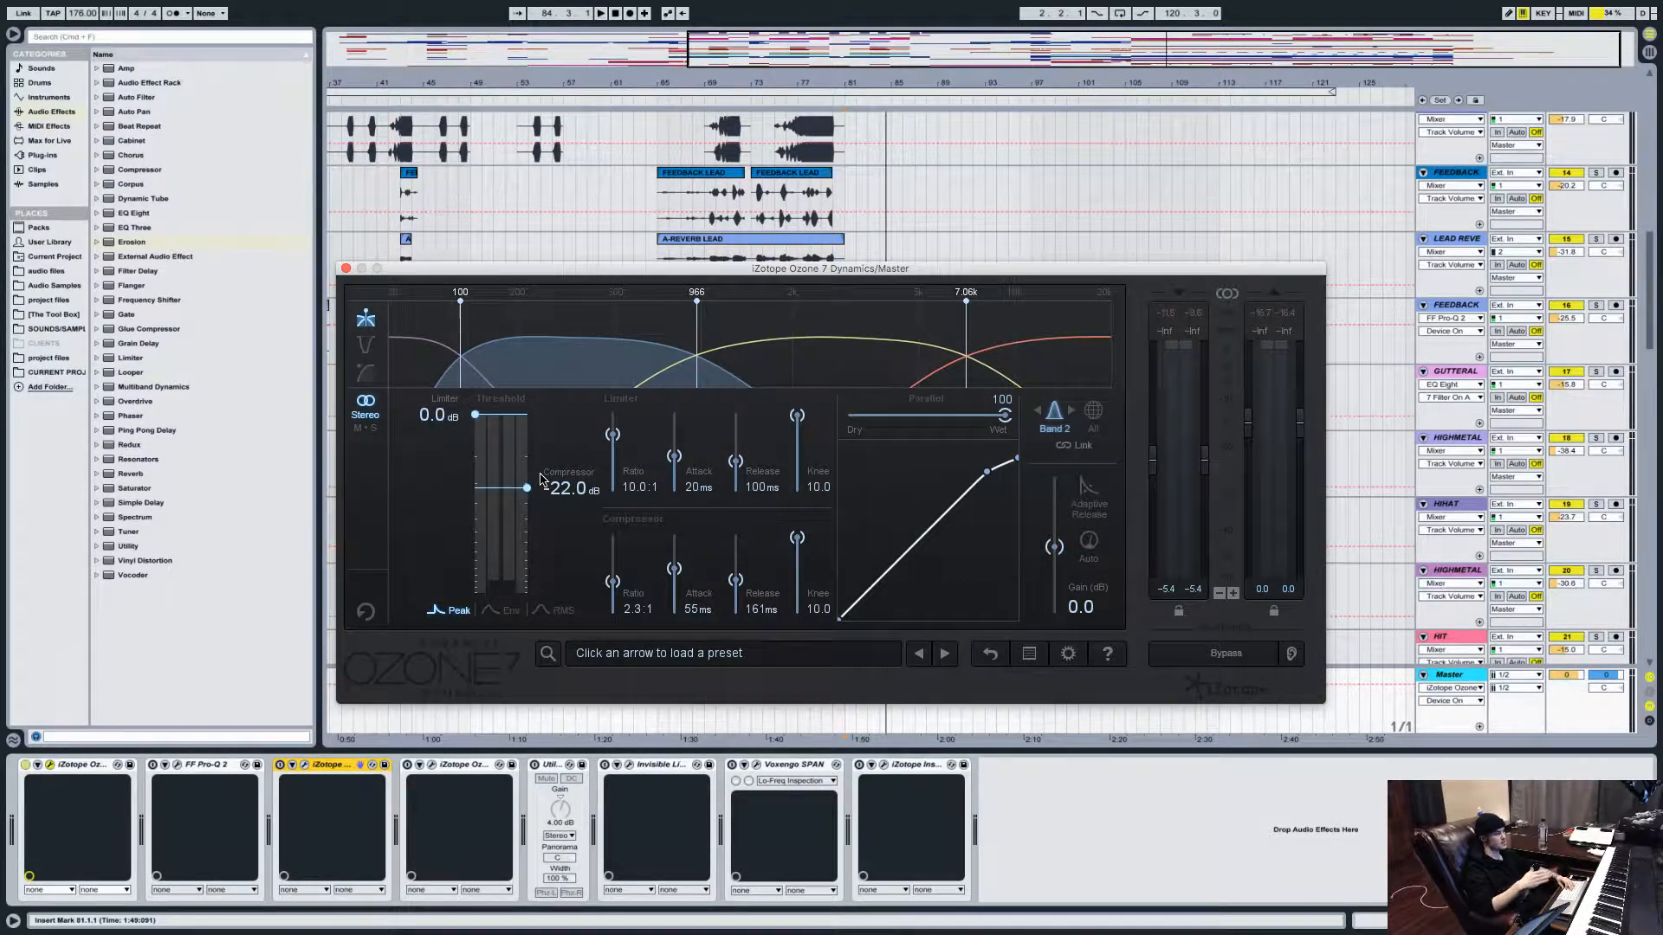
{"action": "left_click", "coordinate": [441, 357]}
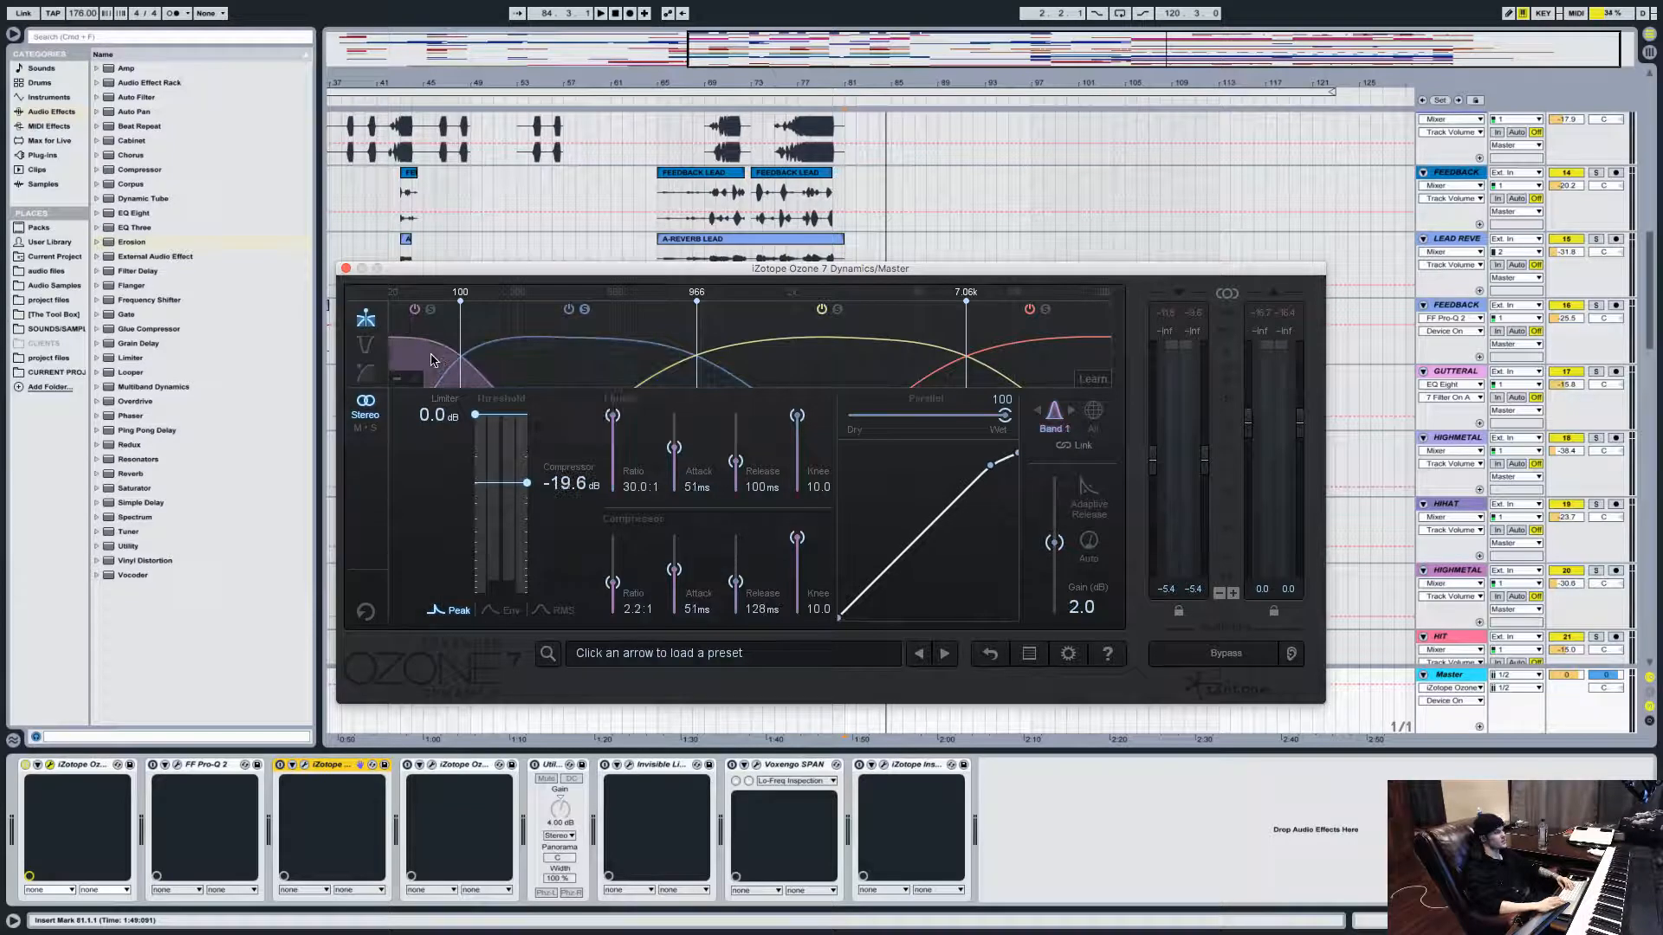
{"action": "left_click", "coordinate": [563, 376]}
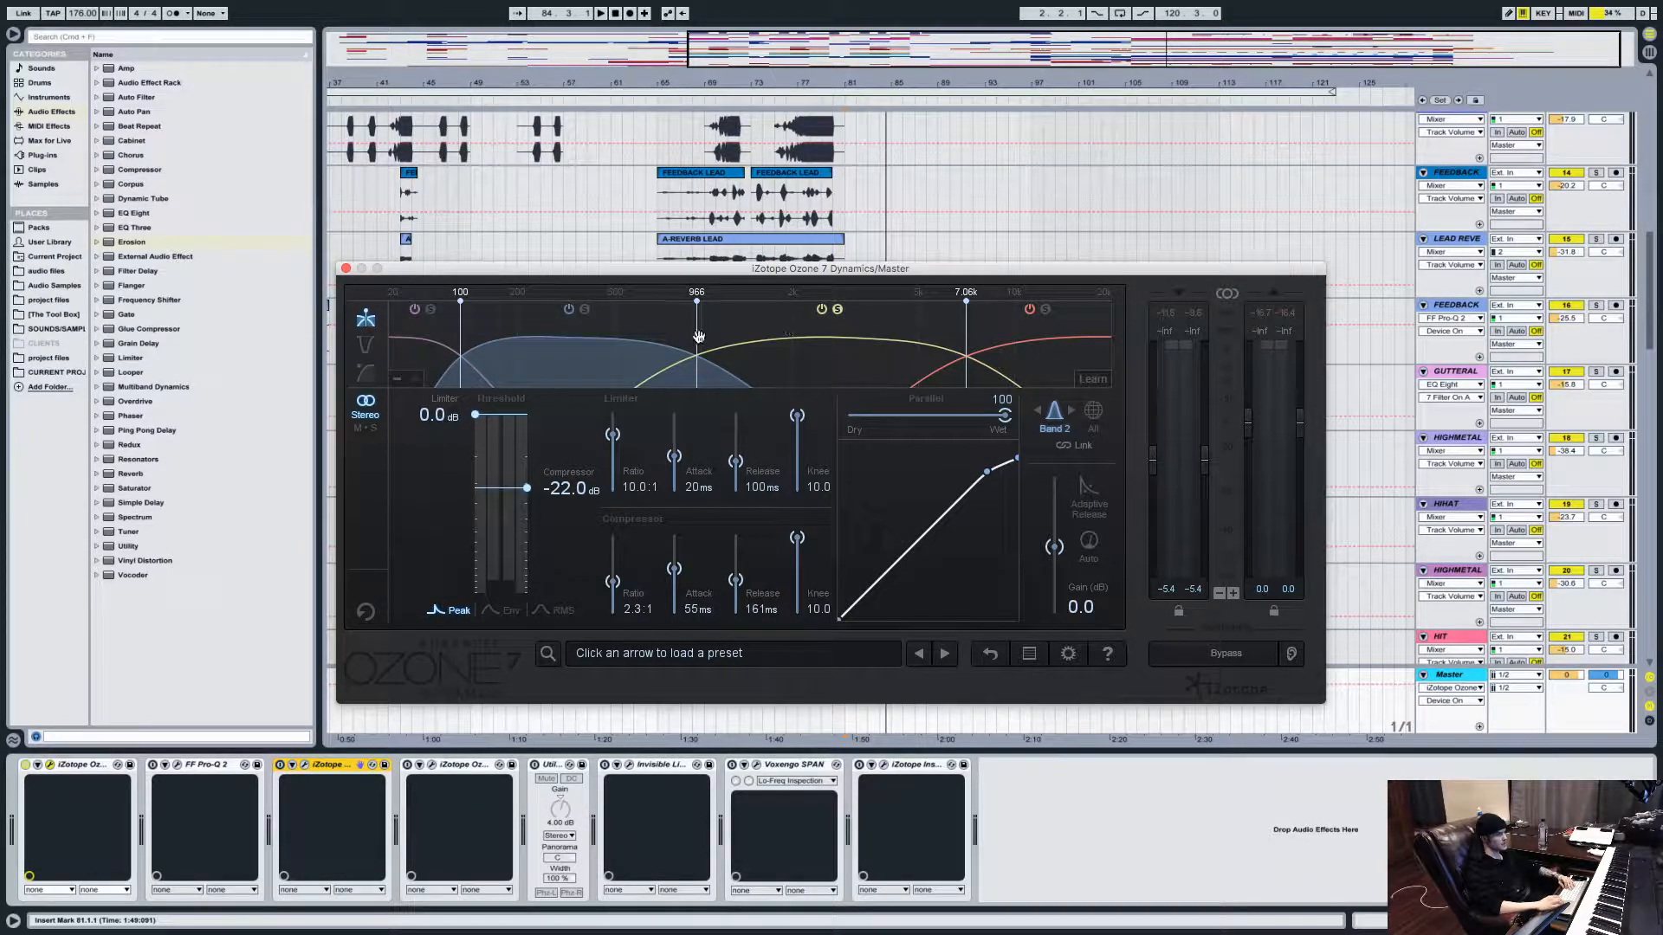
Solo band 3 and play the mix twice to check its signal against the compressor threshold.
{"action": "left_click", "coordinate": [789, 359]}
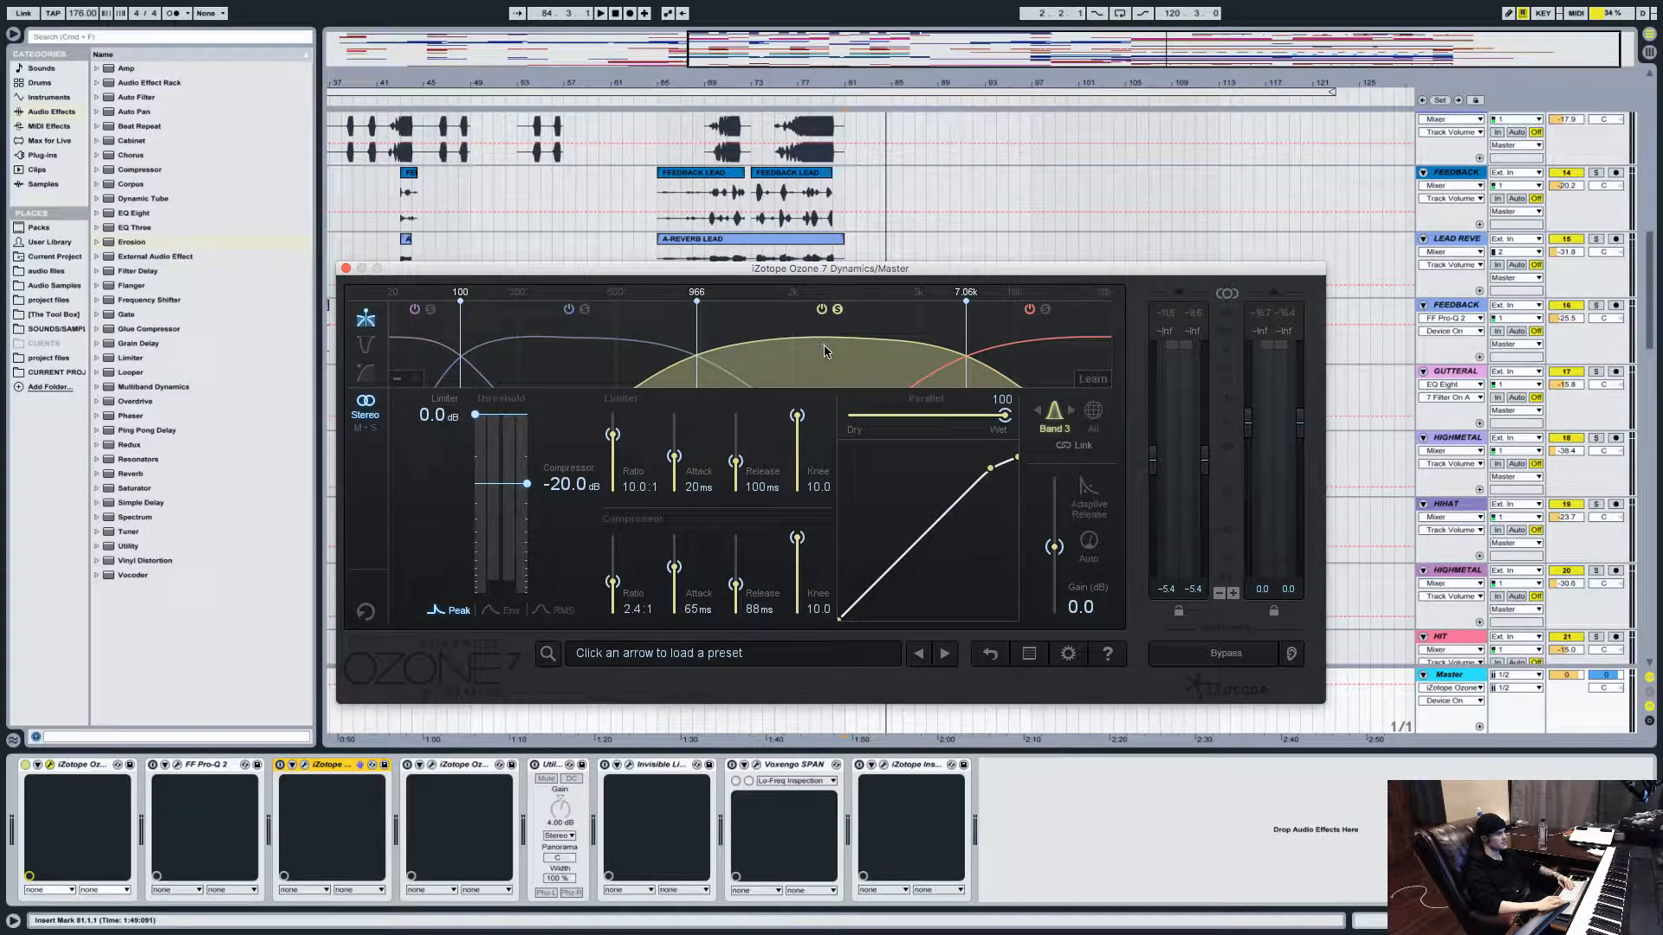
{"action": "key", "text": "space"}
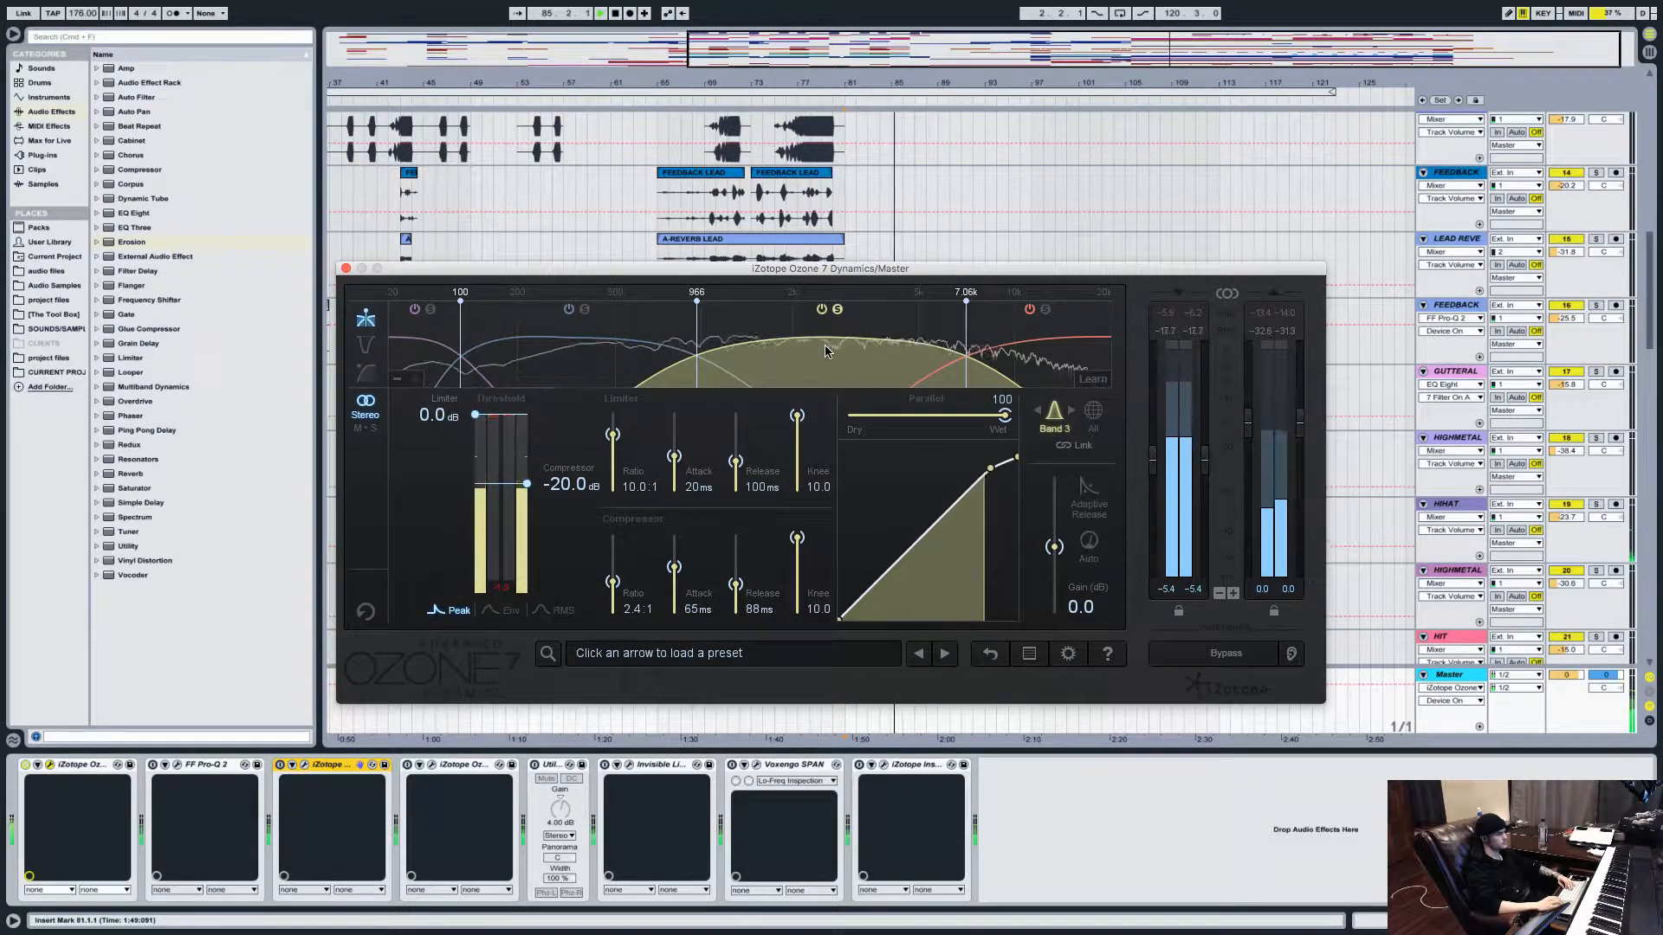
{"action": "key", "text": "space"}
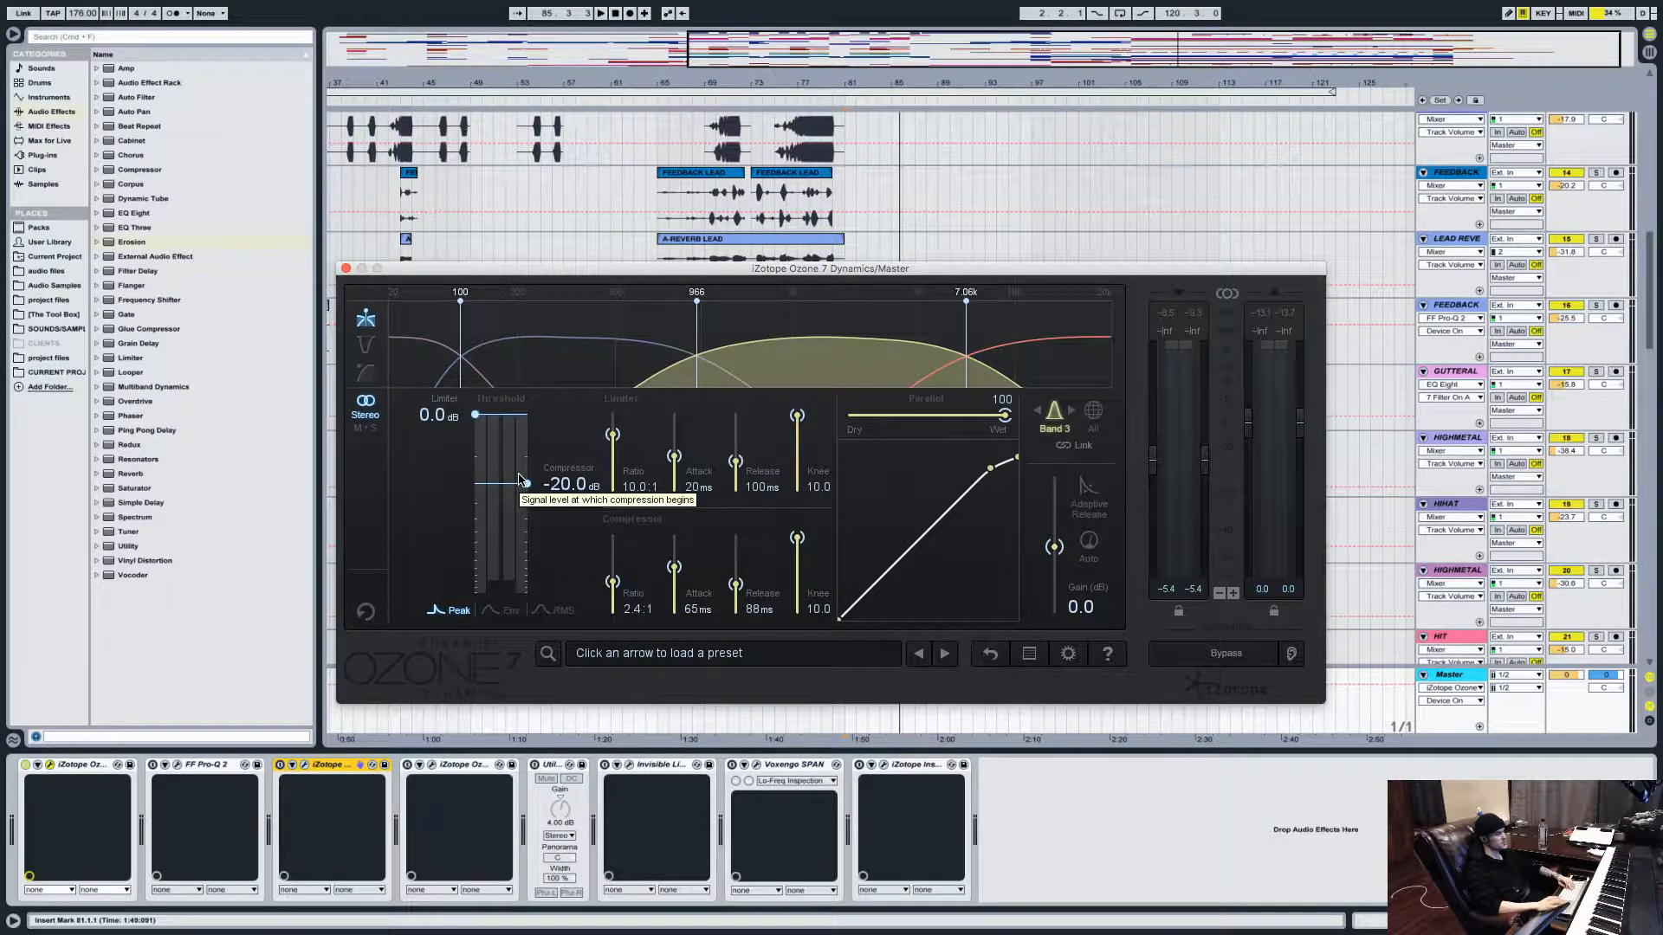
{"action": "key", "text": "space"}
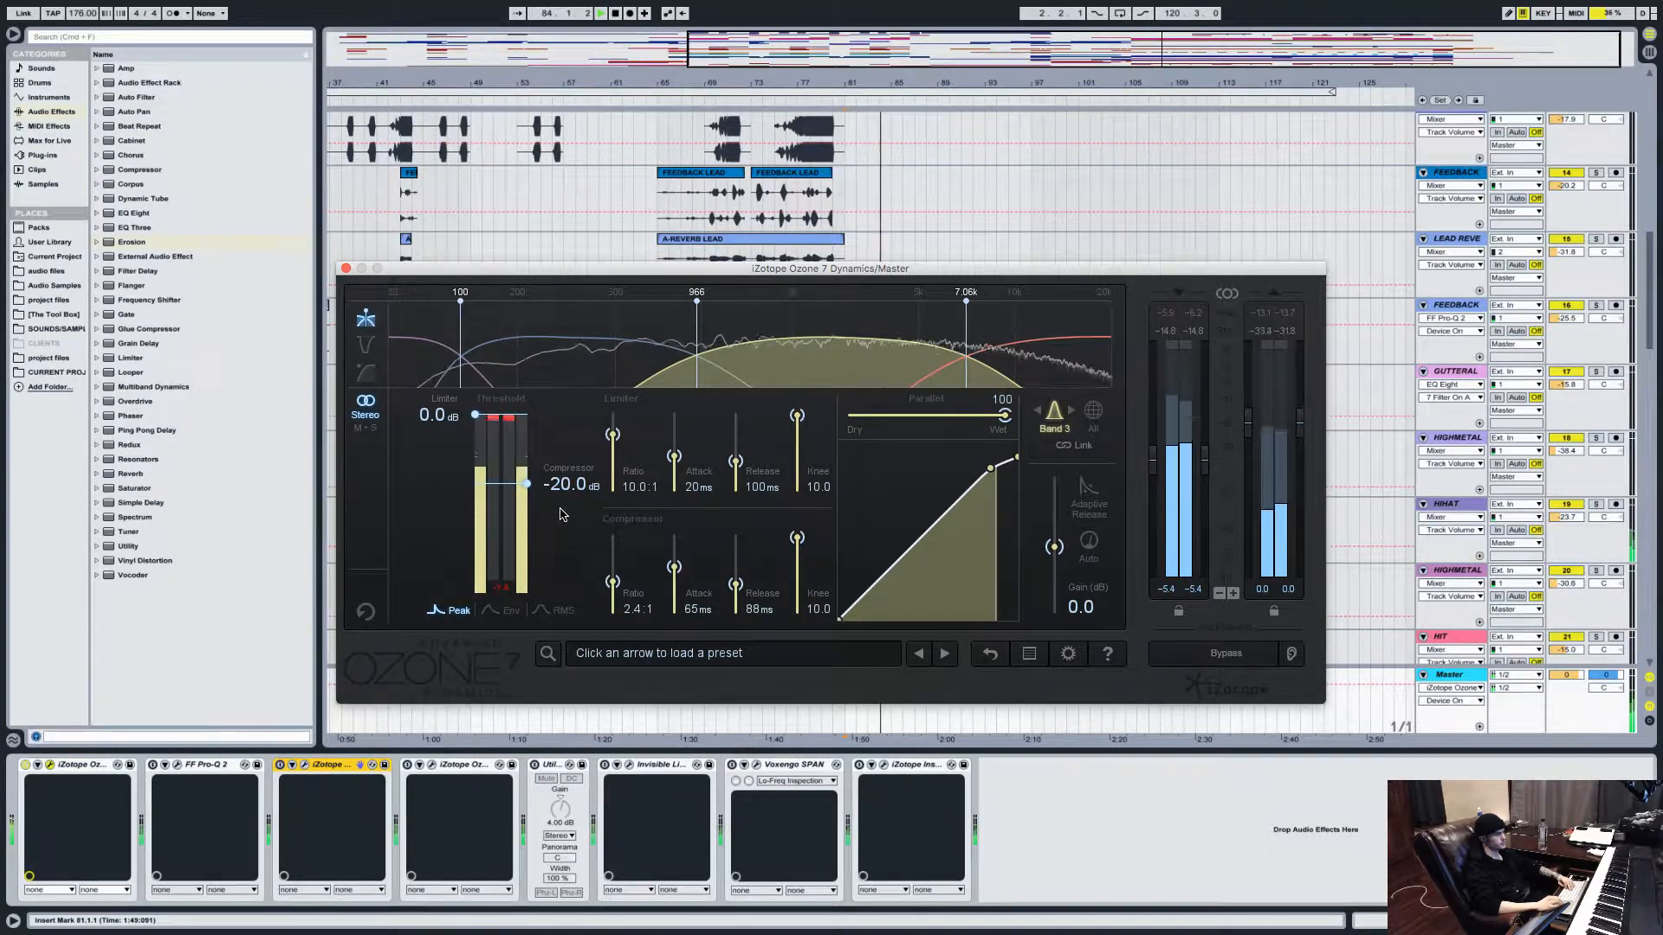
{"action": "key", "text": "space"}
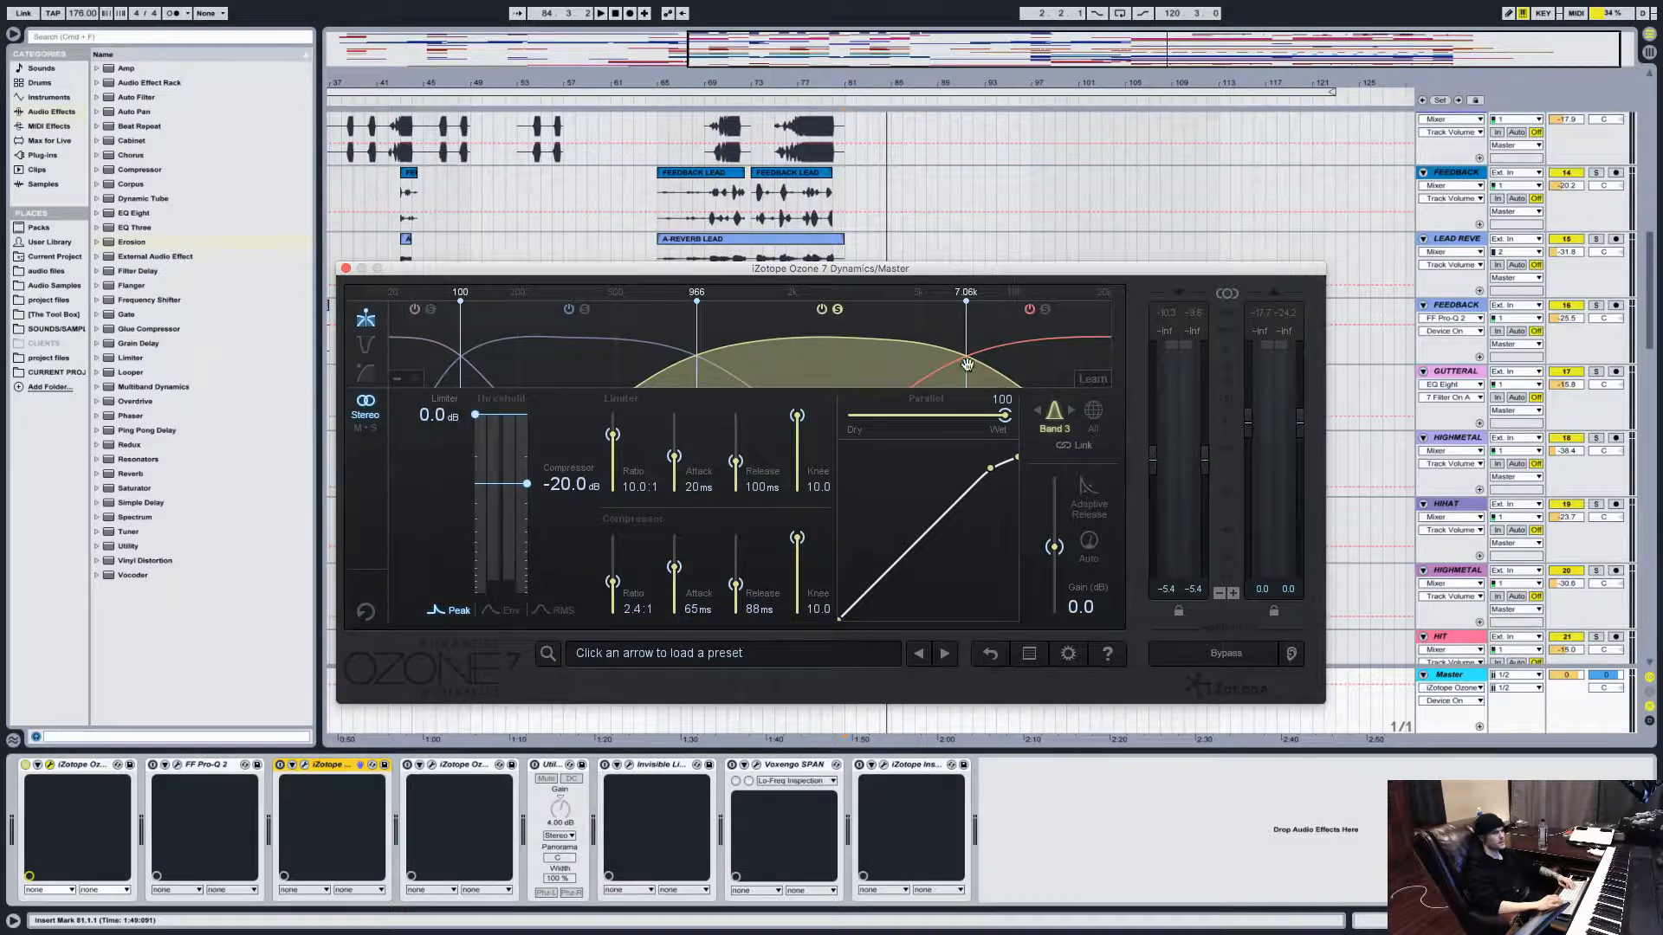
Review band 4's settings and play it soloed to check its signal against the compressor threshold.
{"action": "left_click", "coordinate": [1111, 319]}
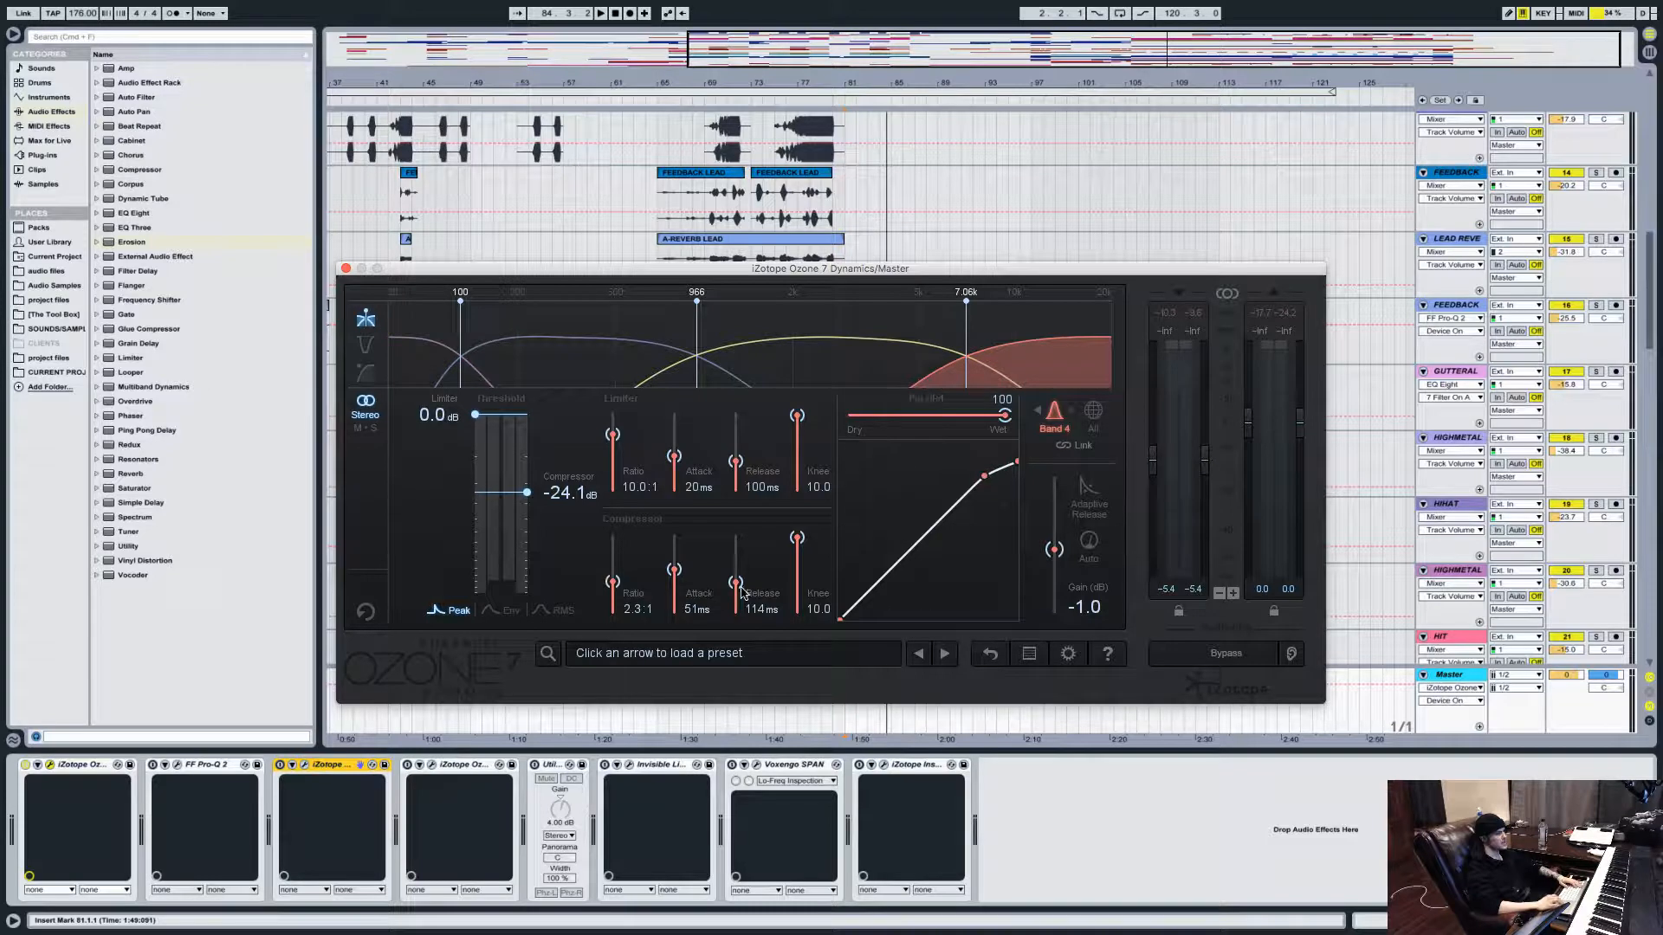
{"action": "key", "text": "space"}
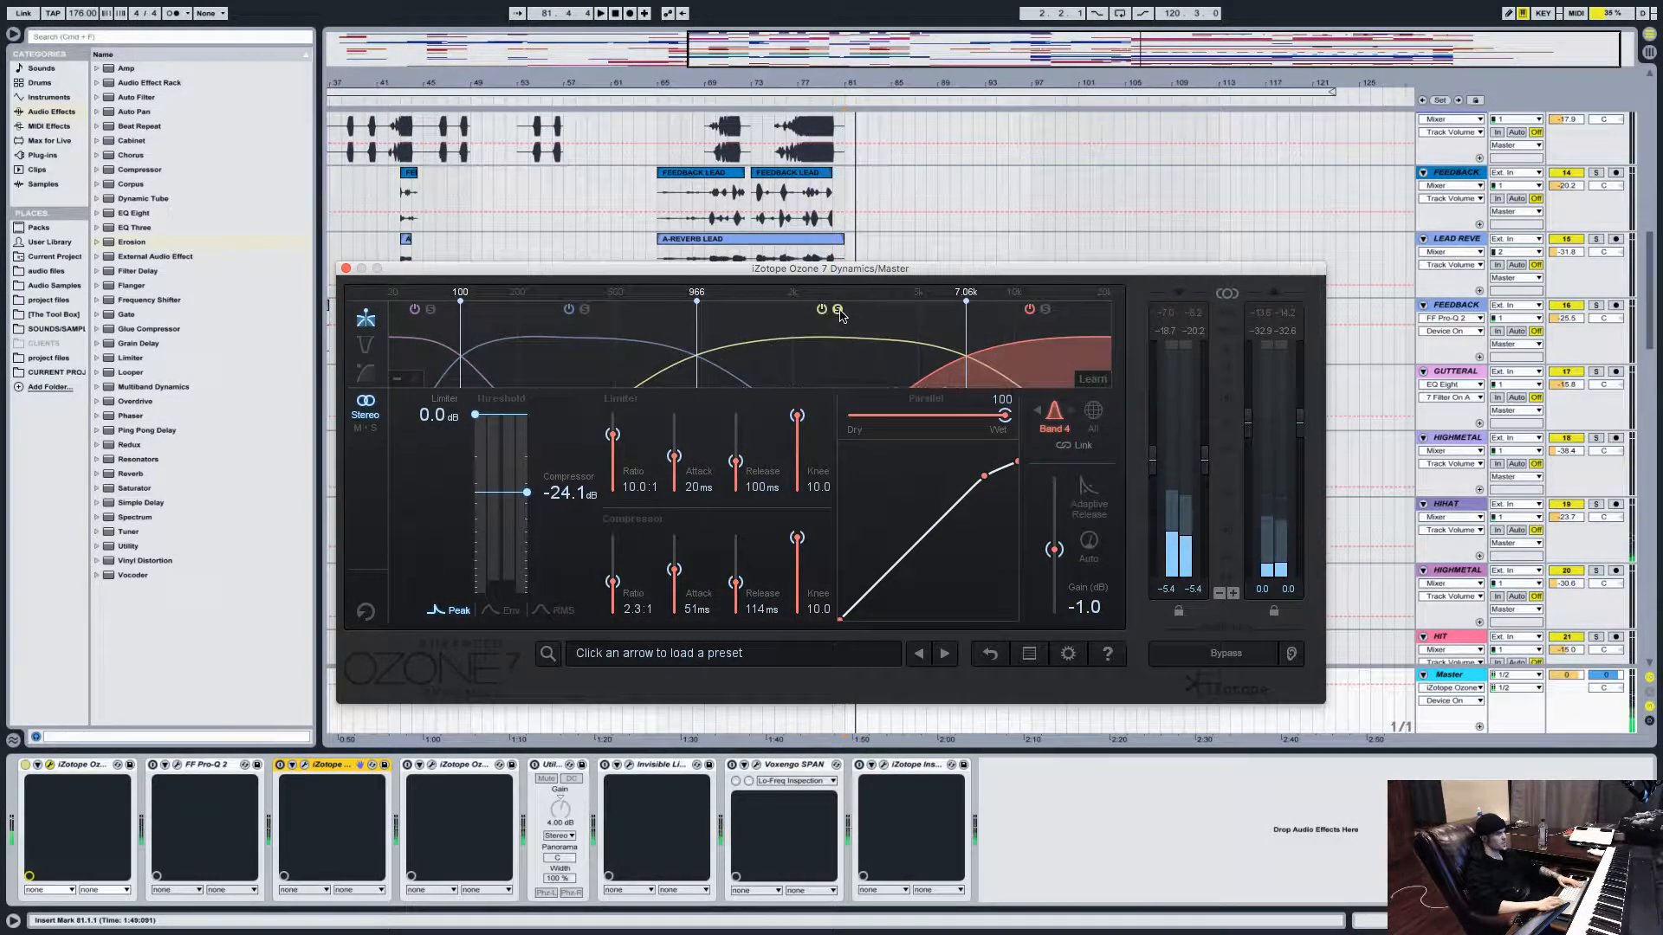
{"action": "key", "text": "space"}
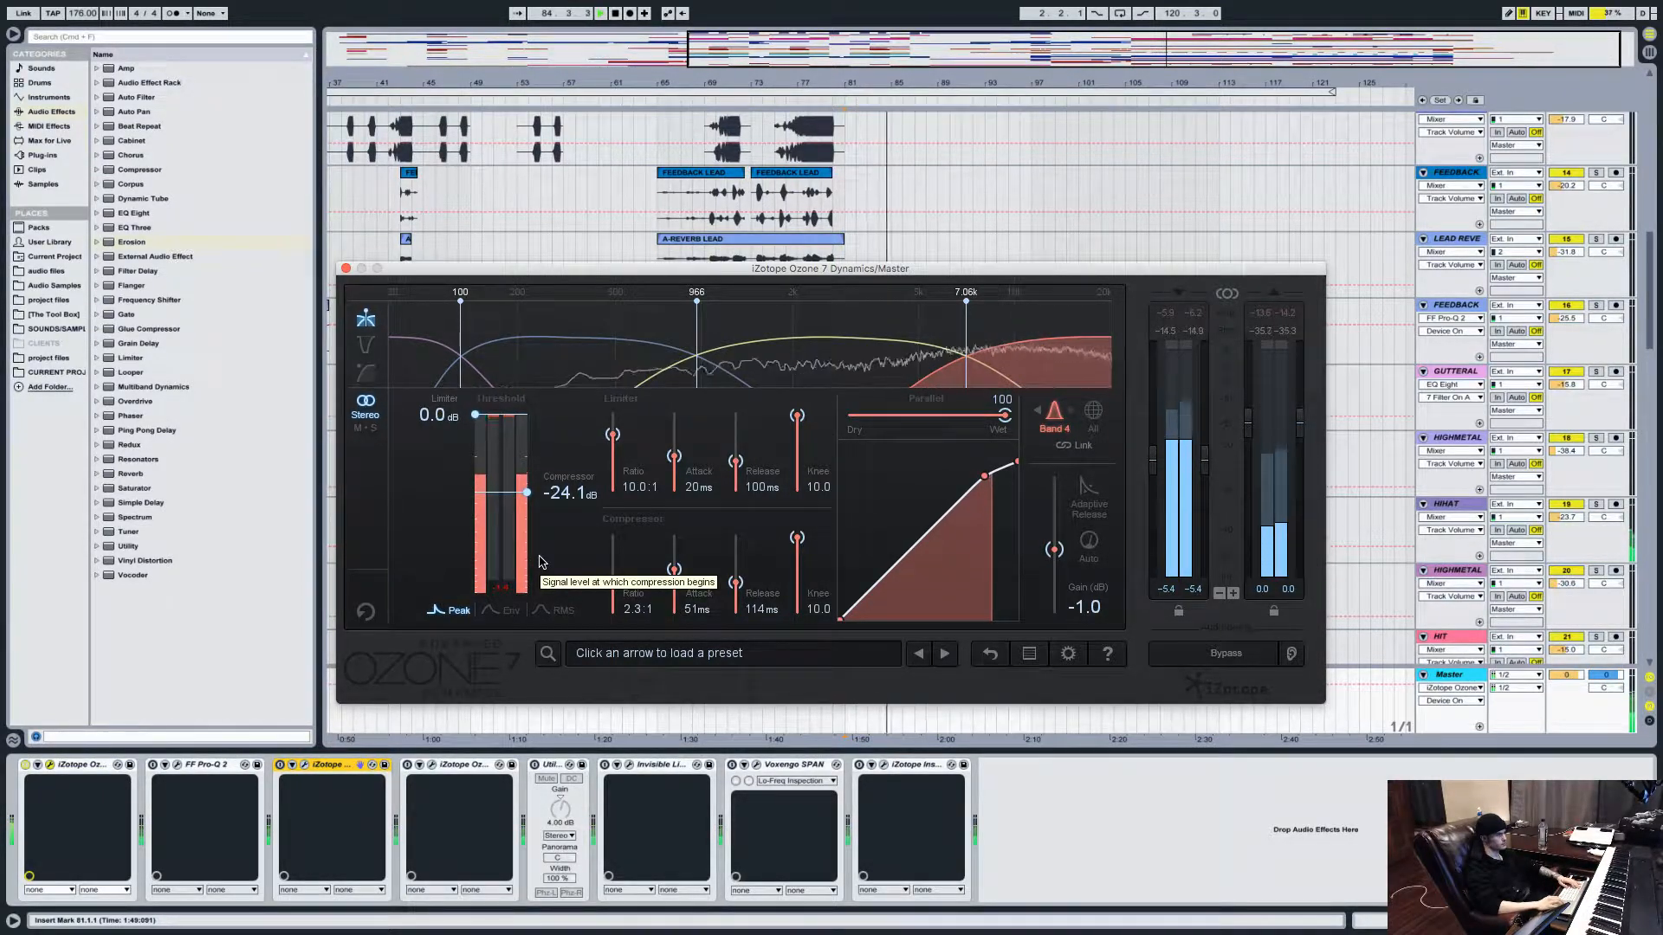
{"action": "key", "text": "space"}
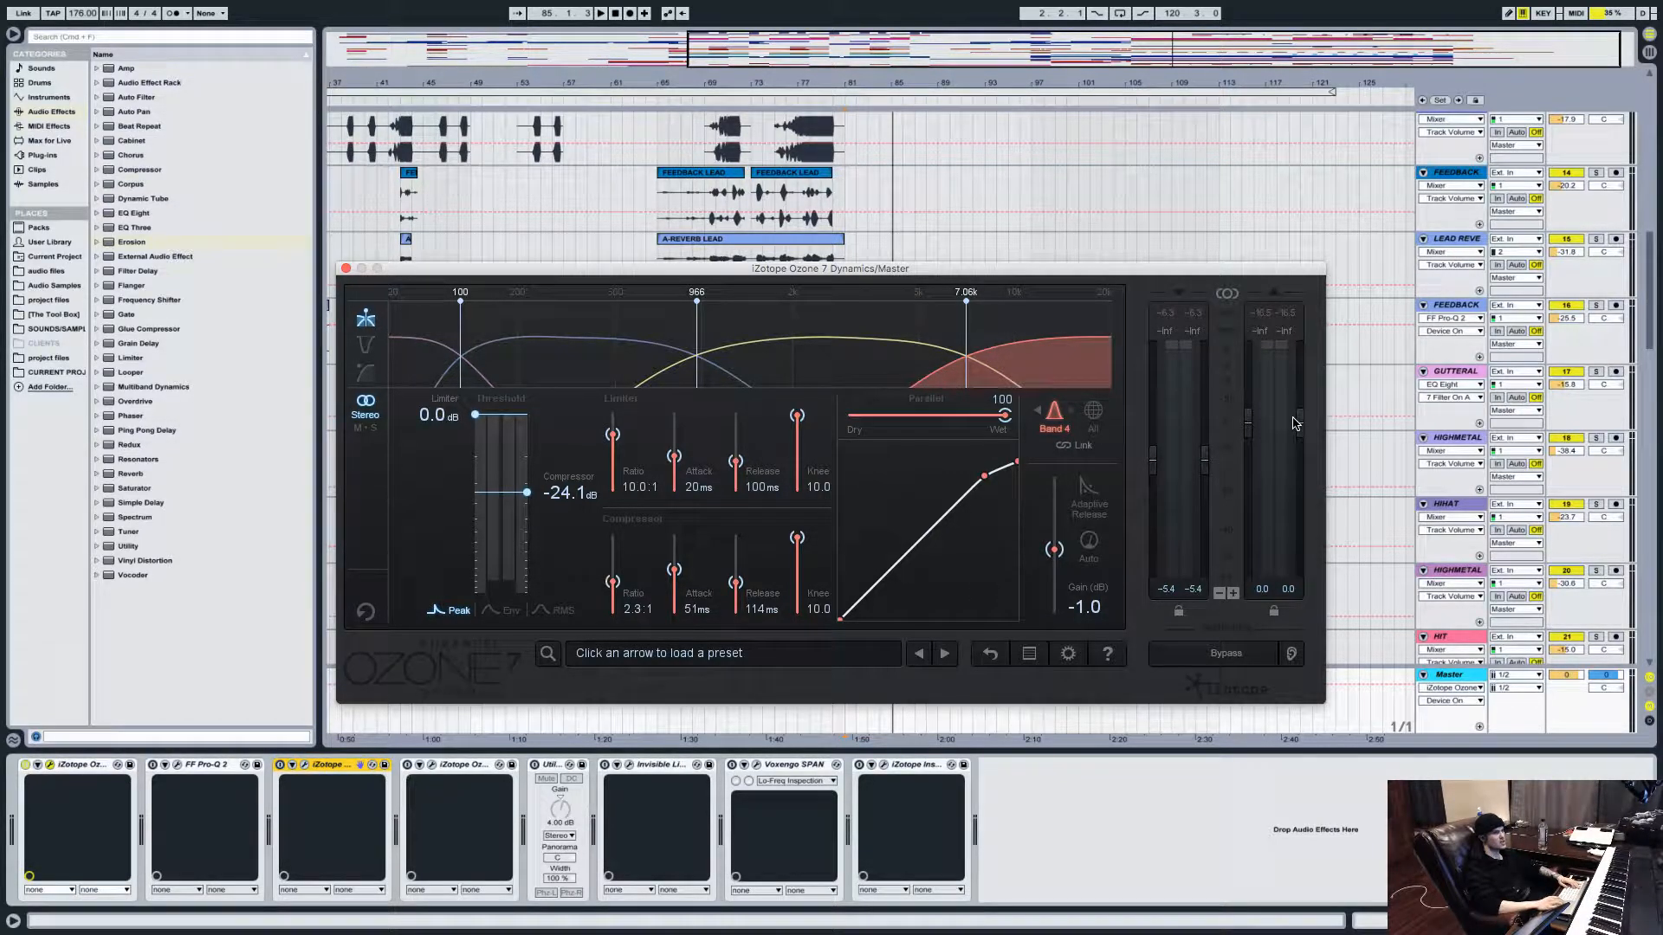
Lower the Ozone Dynamics output gain to -4.2 dB and play the mix with the device off and on to compare.
{"action": "left_click_drag", "start_coordinate": [1301, 422], "coordinate": [1301, 438]}
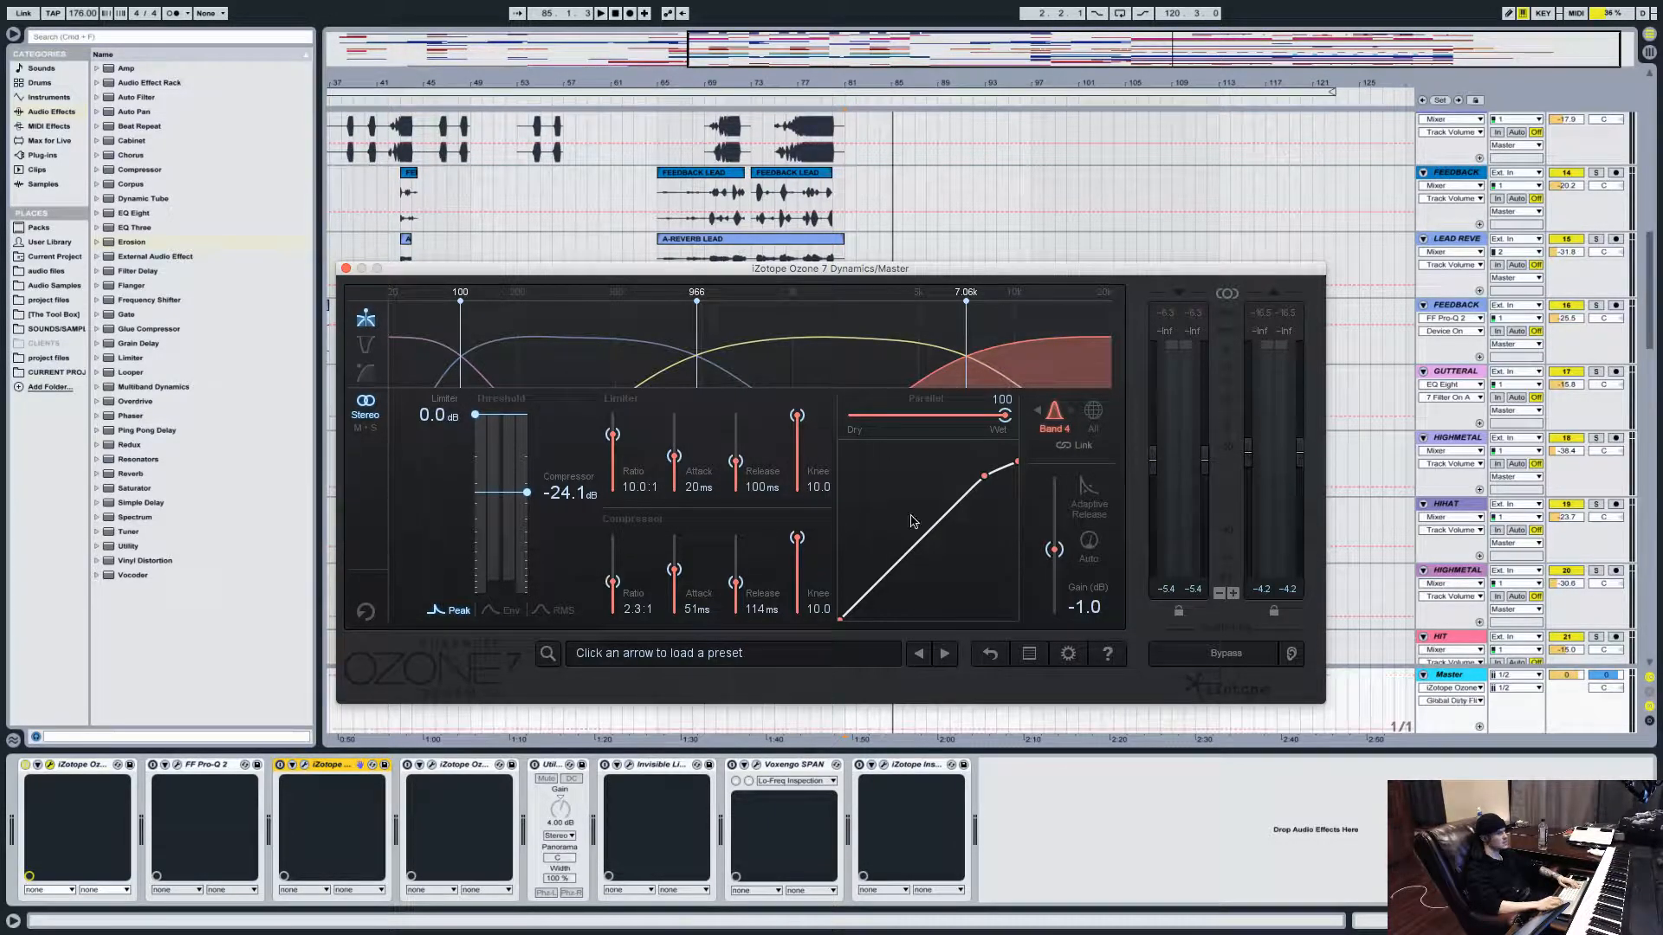
{"action": "left_click", "coordinate": [25, 765]}
{"action": "key", "text": "space"}
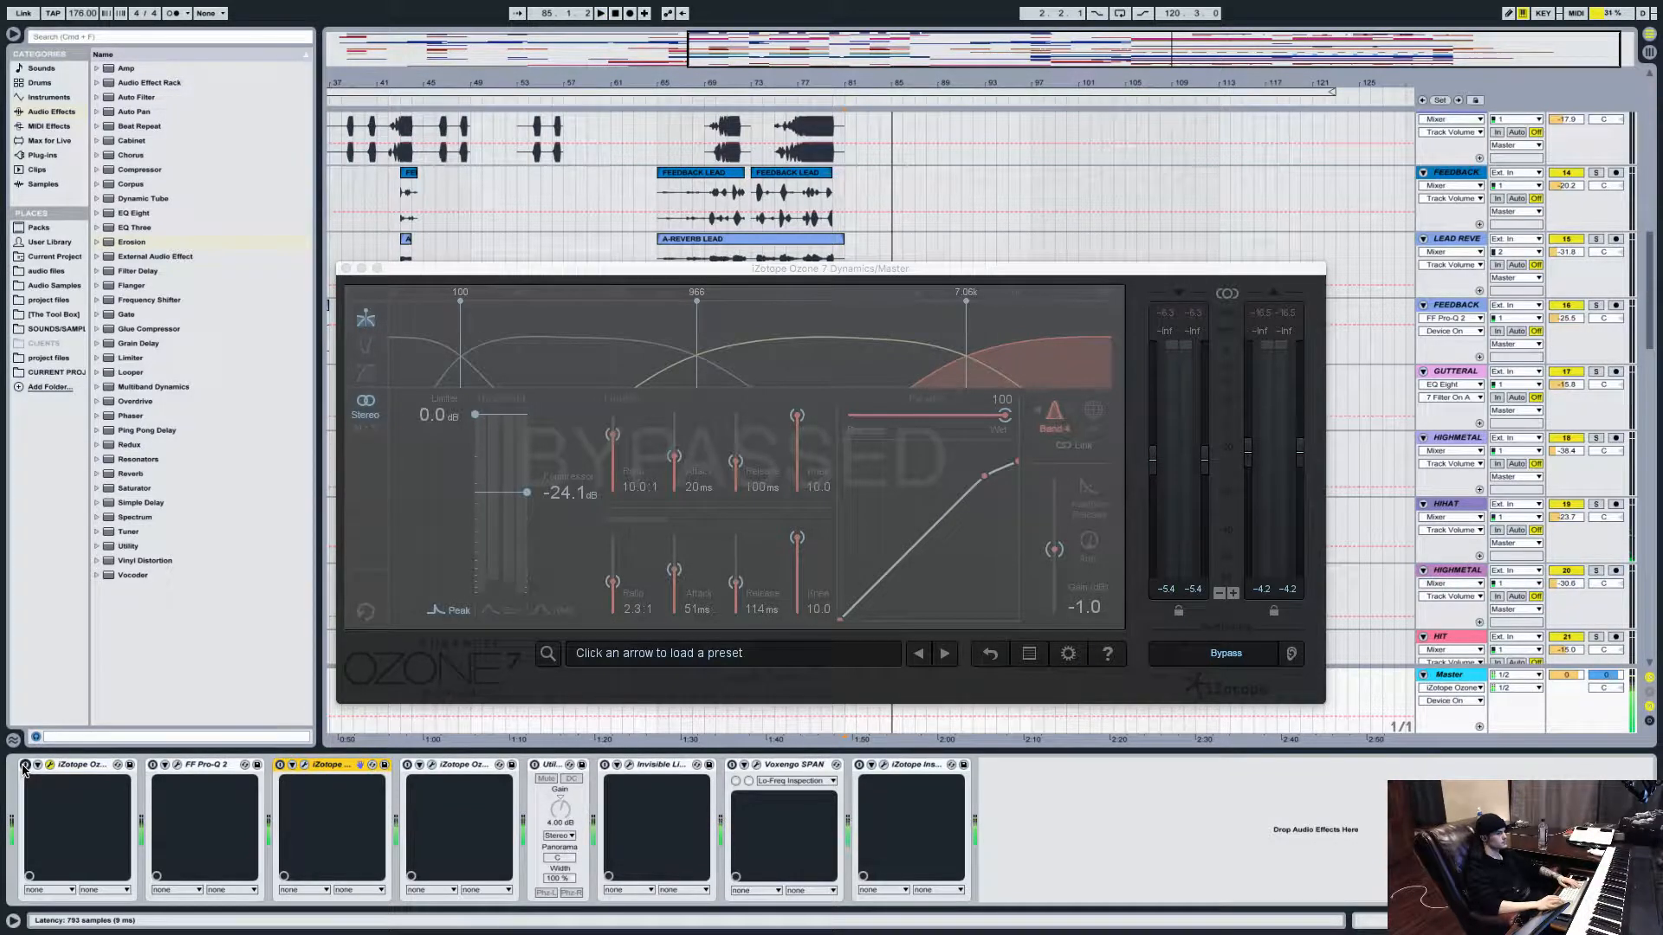
{"action": "left_click", "coordinate": [25, 766]}
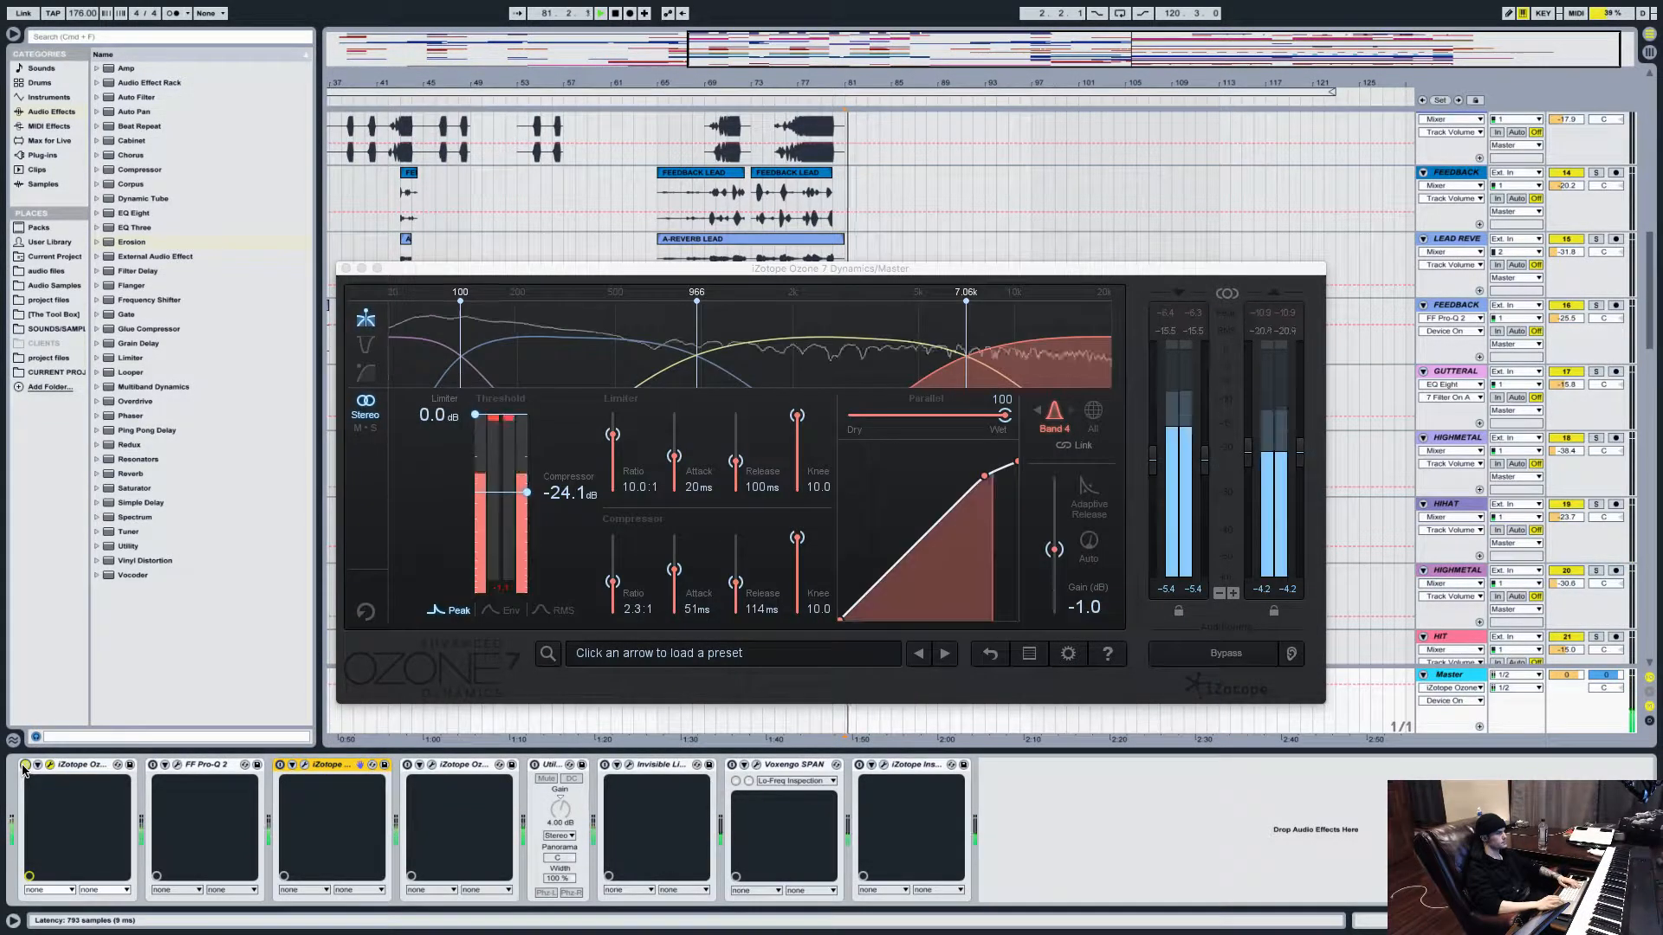
{"action": "key", "text": "space"}
Raise the Ozone Dynamics output gain to +7.1 dB, checking playback with the device on and off.
{"action": "left_click", "coordinate": [1306, 454]}
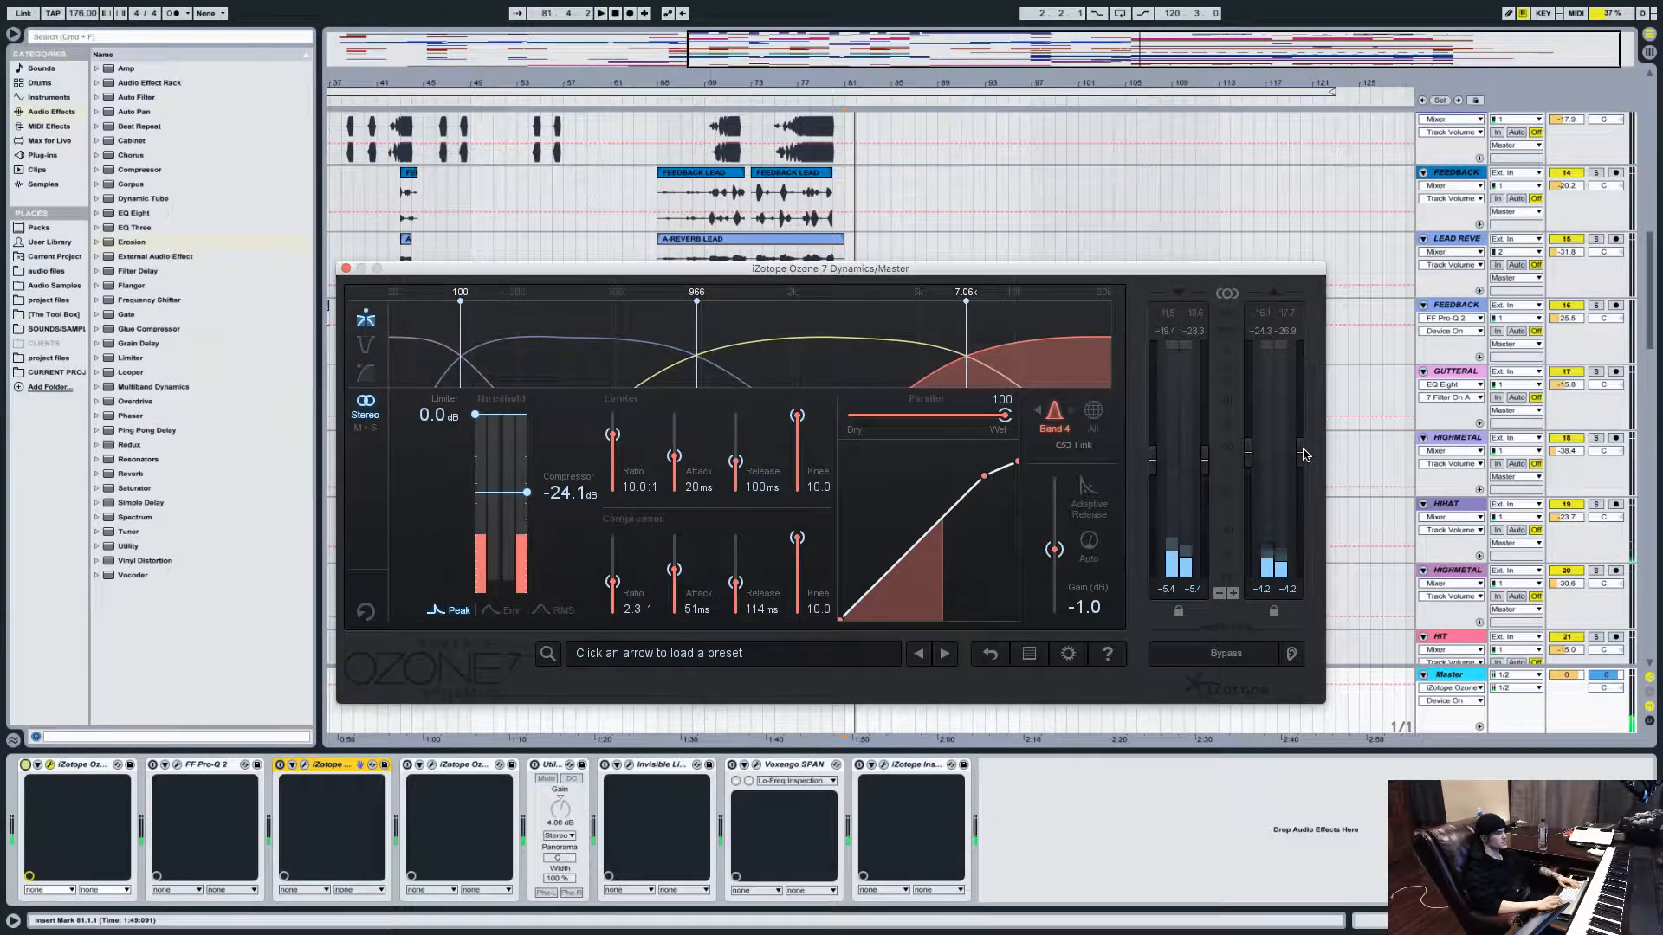
{"action": "left_click_drag", "start_coordinate": [1306, 461], "coordinate": [1309, 405]}
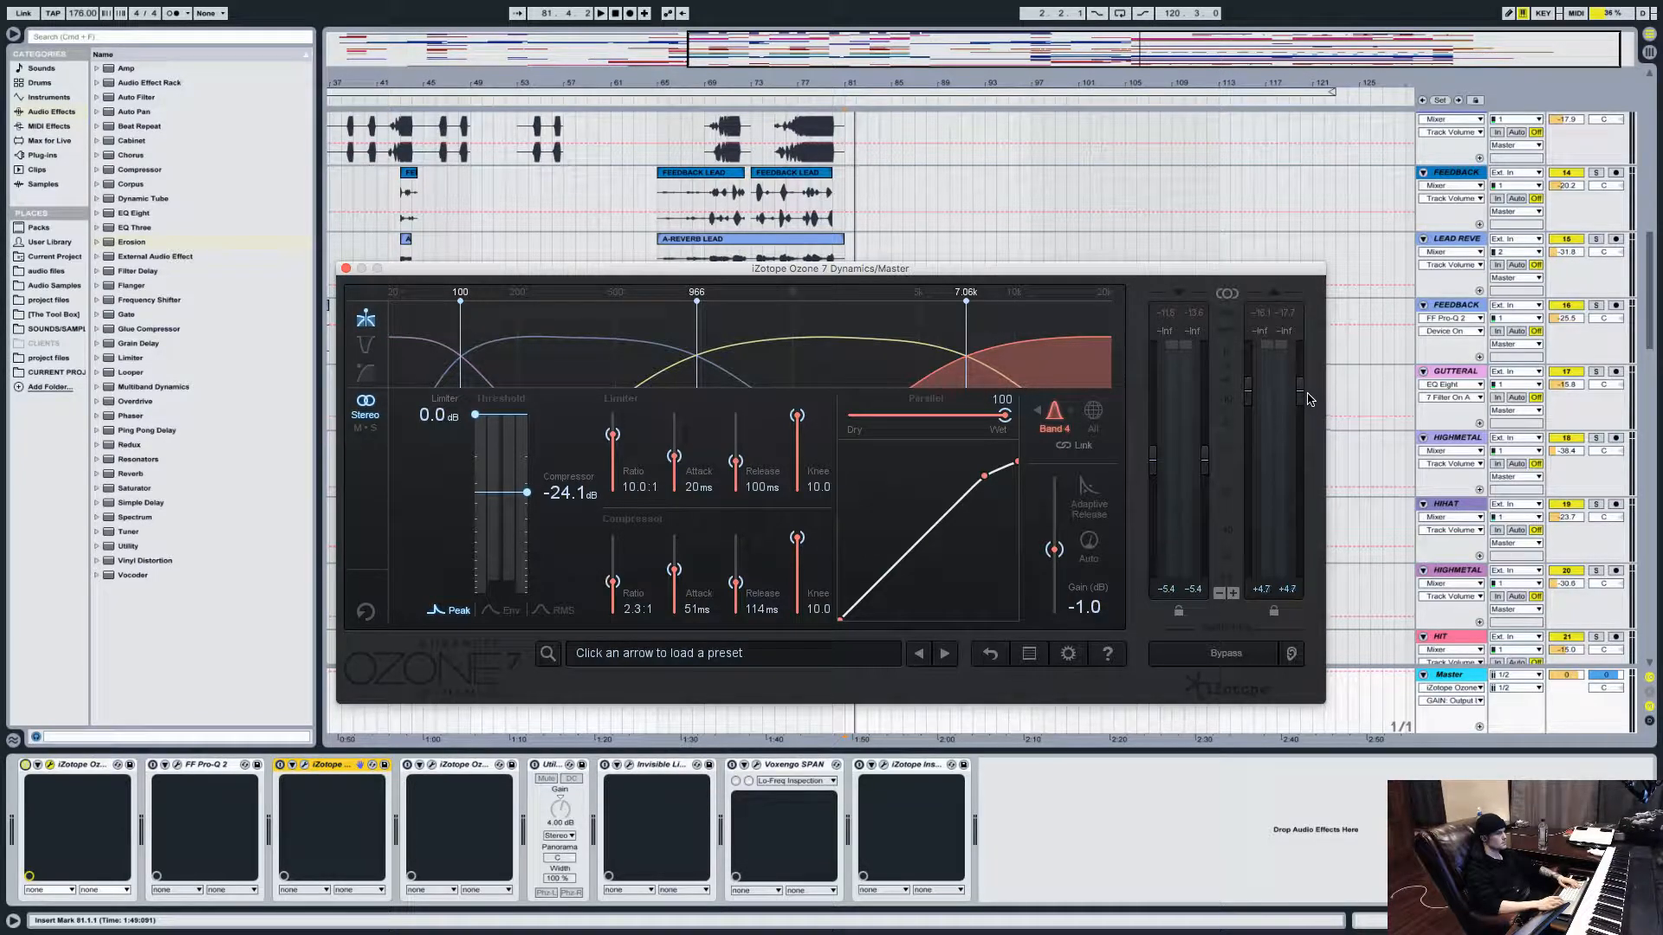
{"action": "key", "text": "space"}
{"action": "left_click_drag", "start_coordinate": [1309, 399], "coordinate": [1303, 383]}
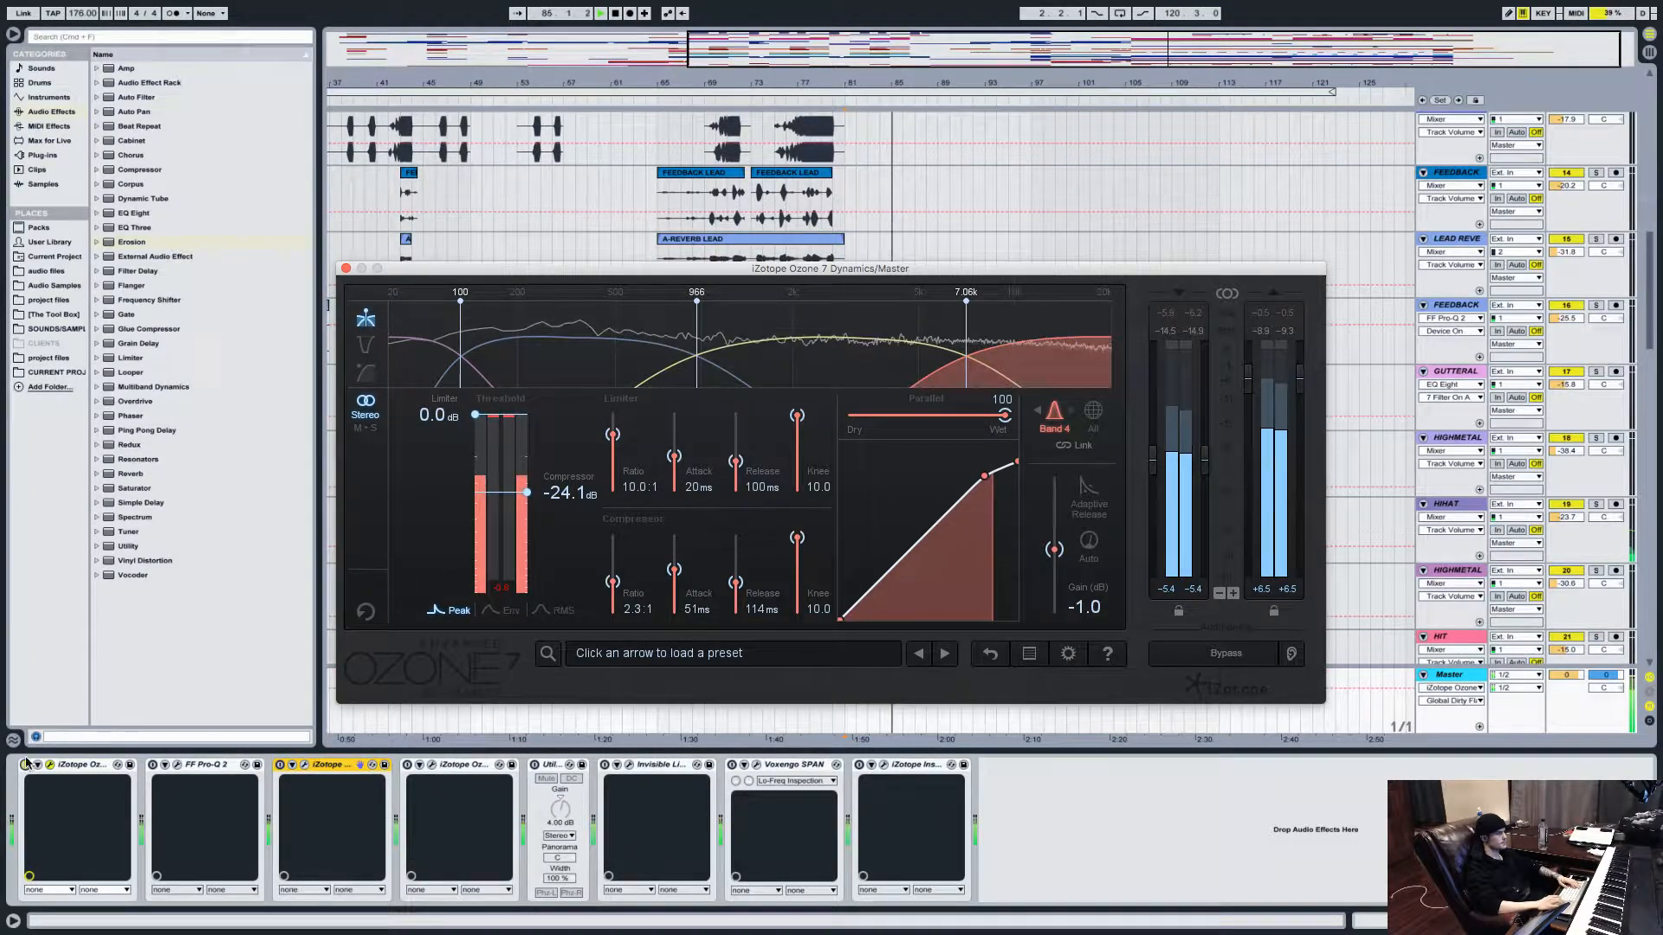
{"action": "key", "text": "space"}
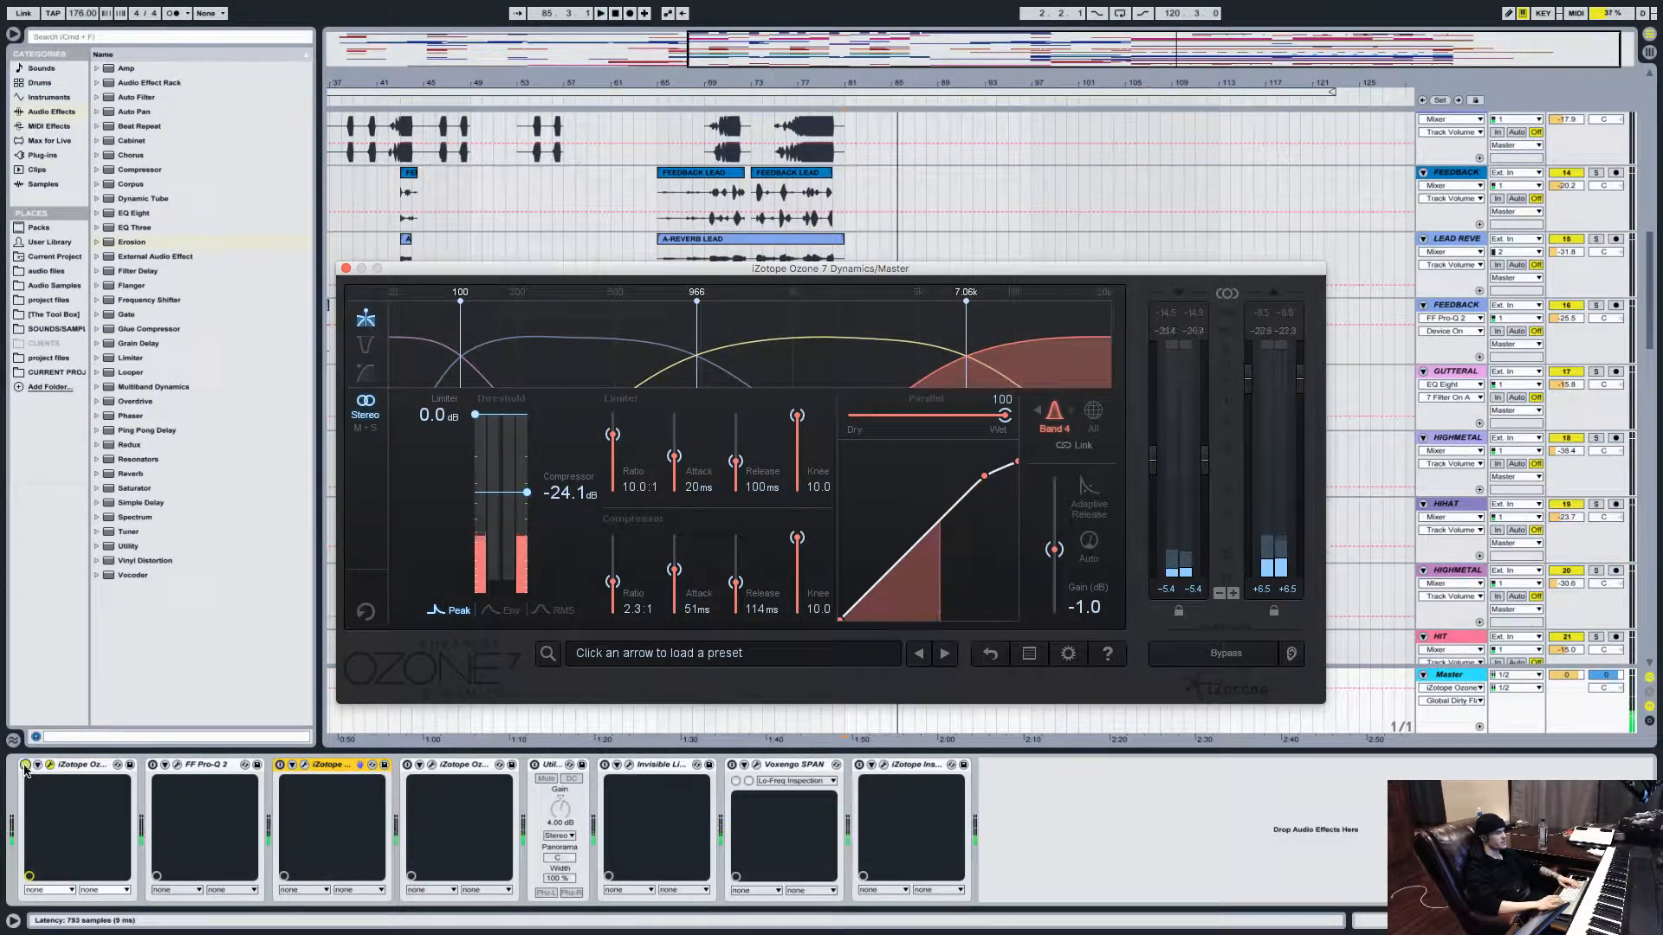
{"action": "left_click", "coordinate": [25, 766]}
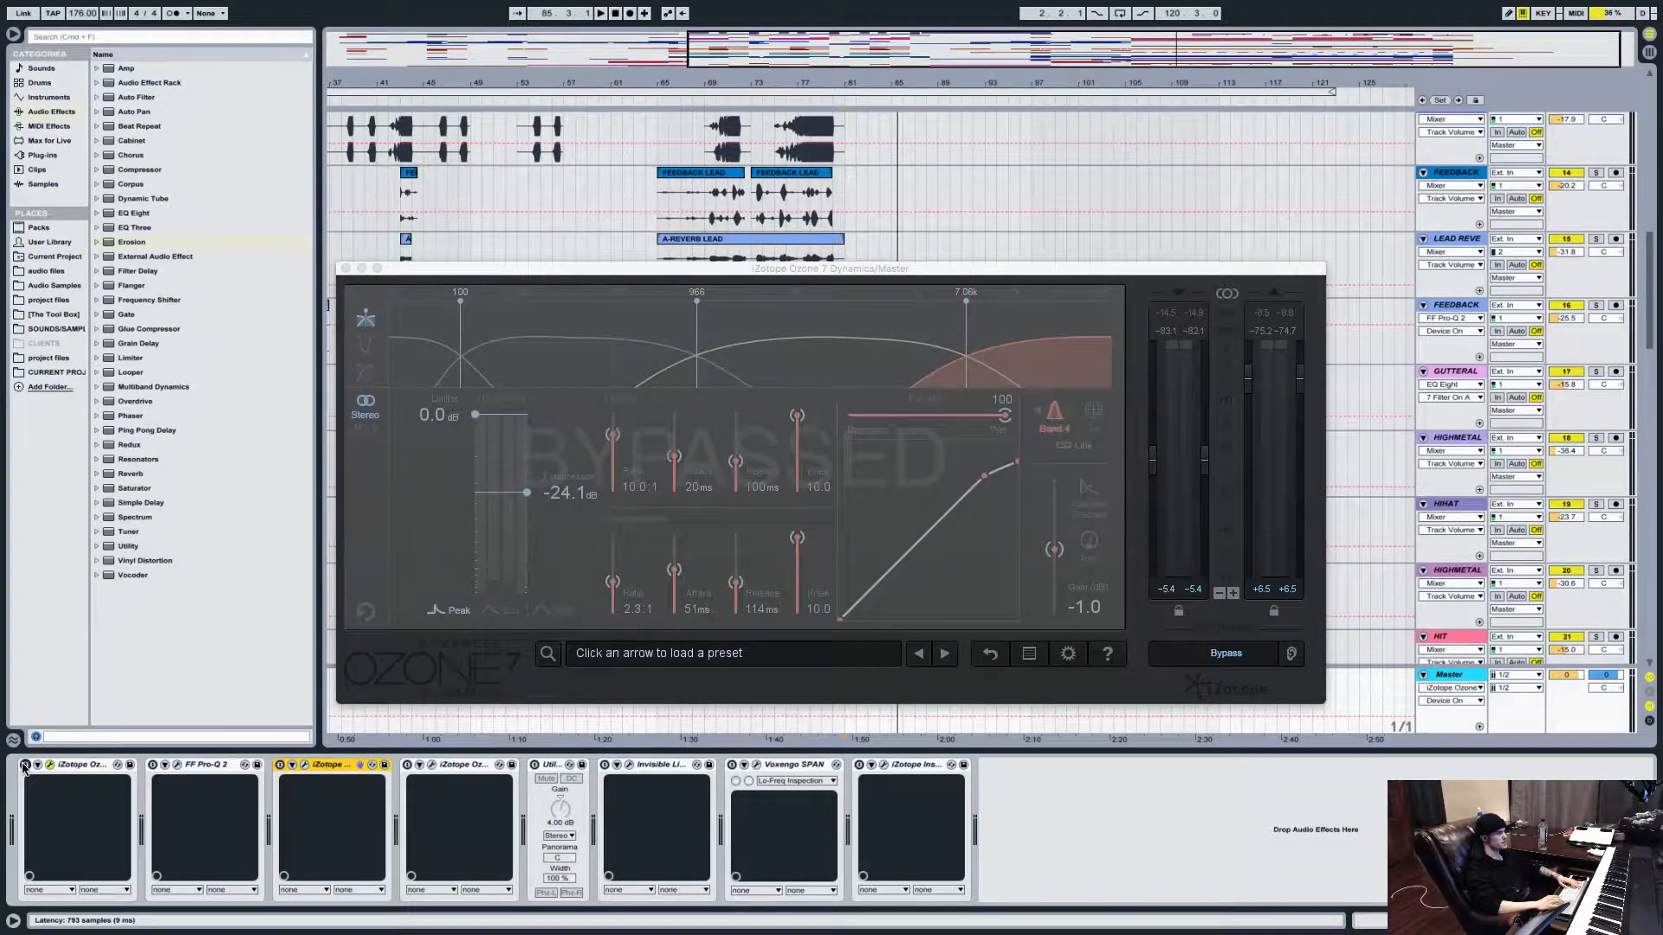
{"action": "key", "text": "space"}
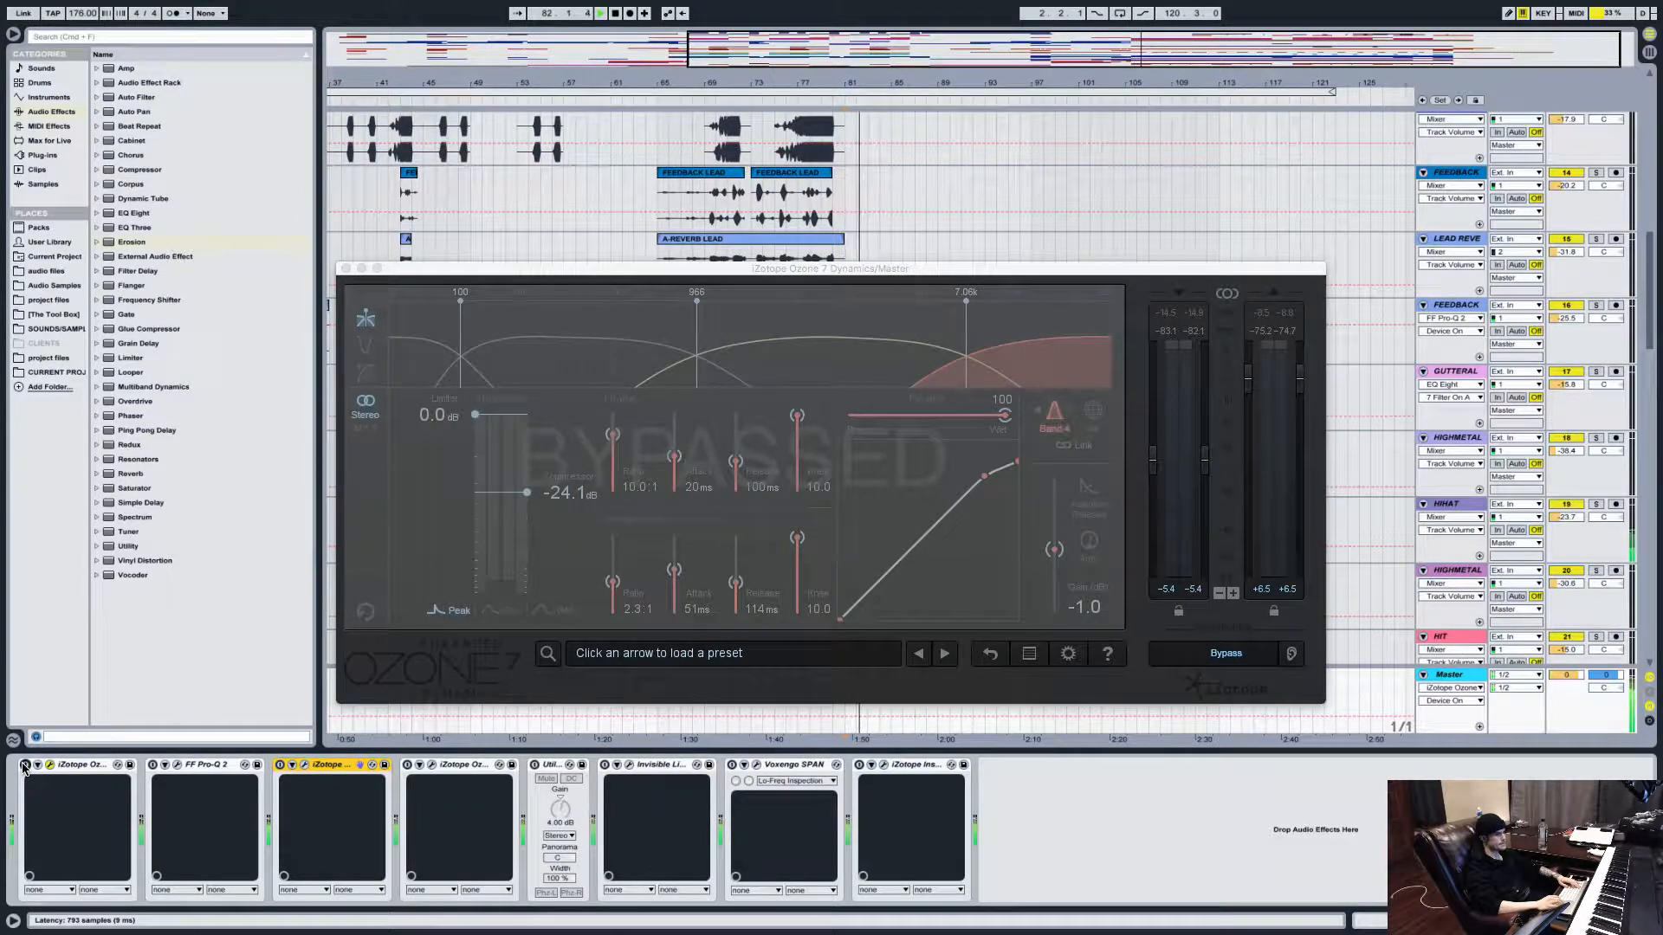
{"action": "left_click_drag", "start_coordinate": [1301, 378], "coordinate": [1304, 374]}
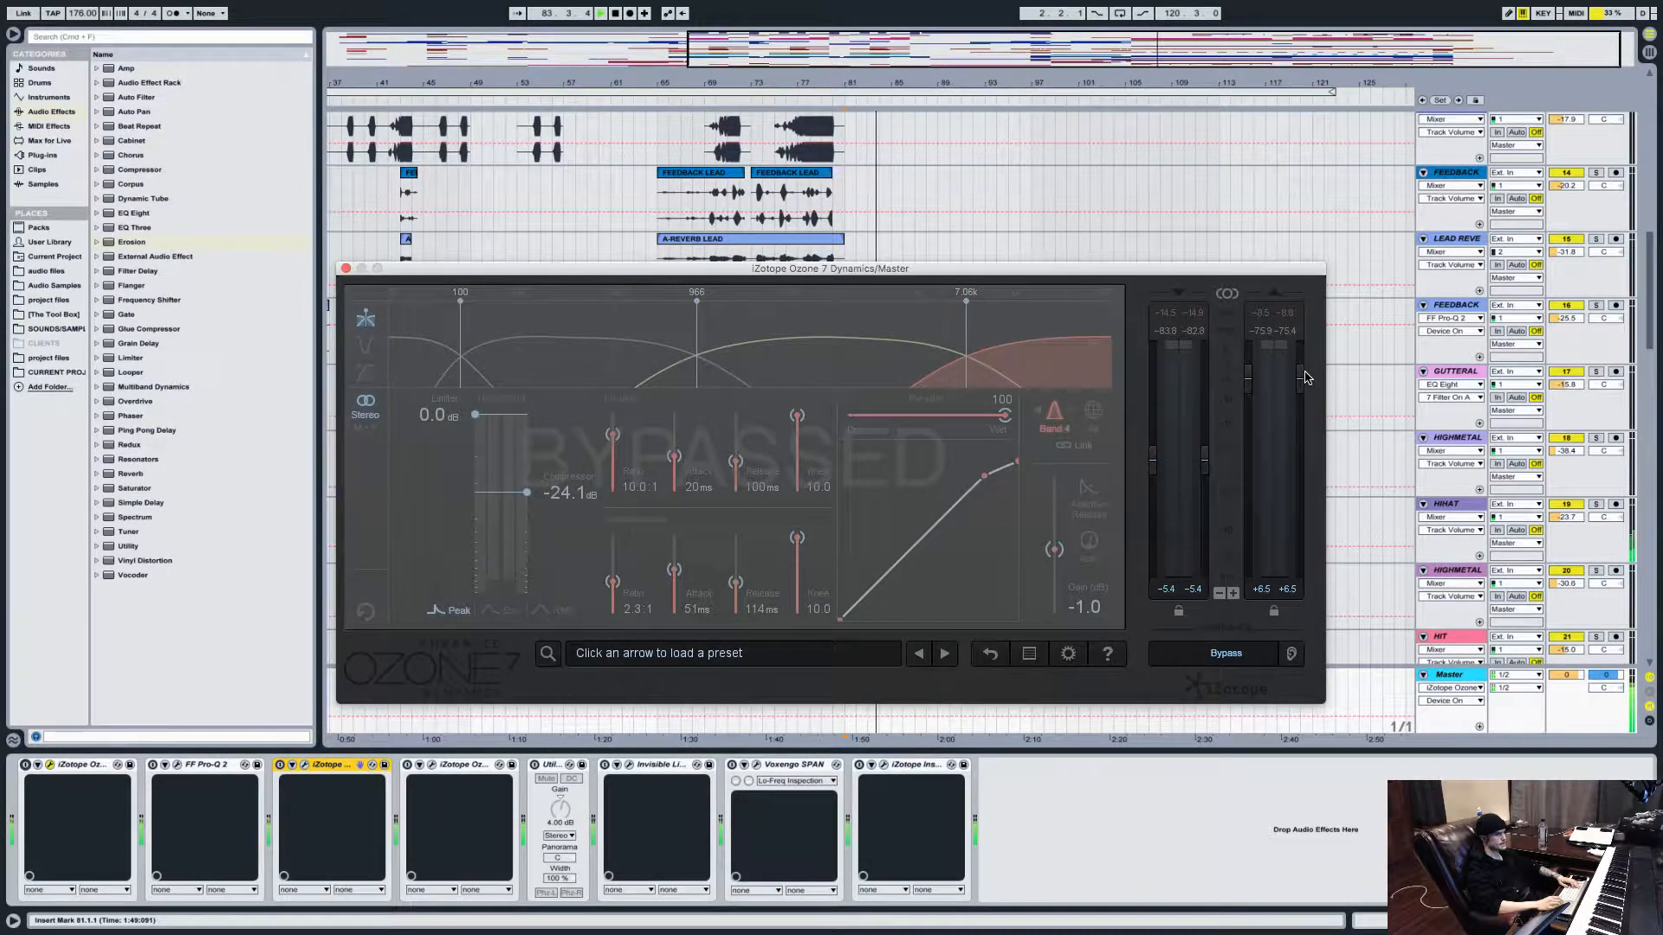
{"action": "key", "text": "space"}
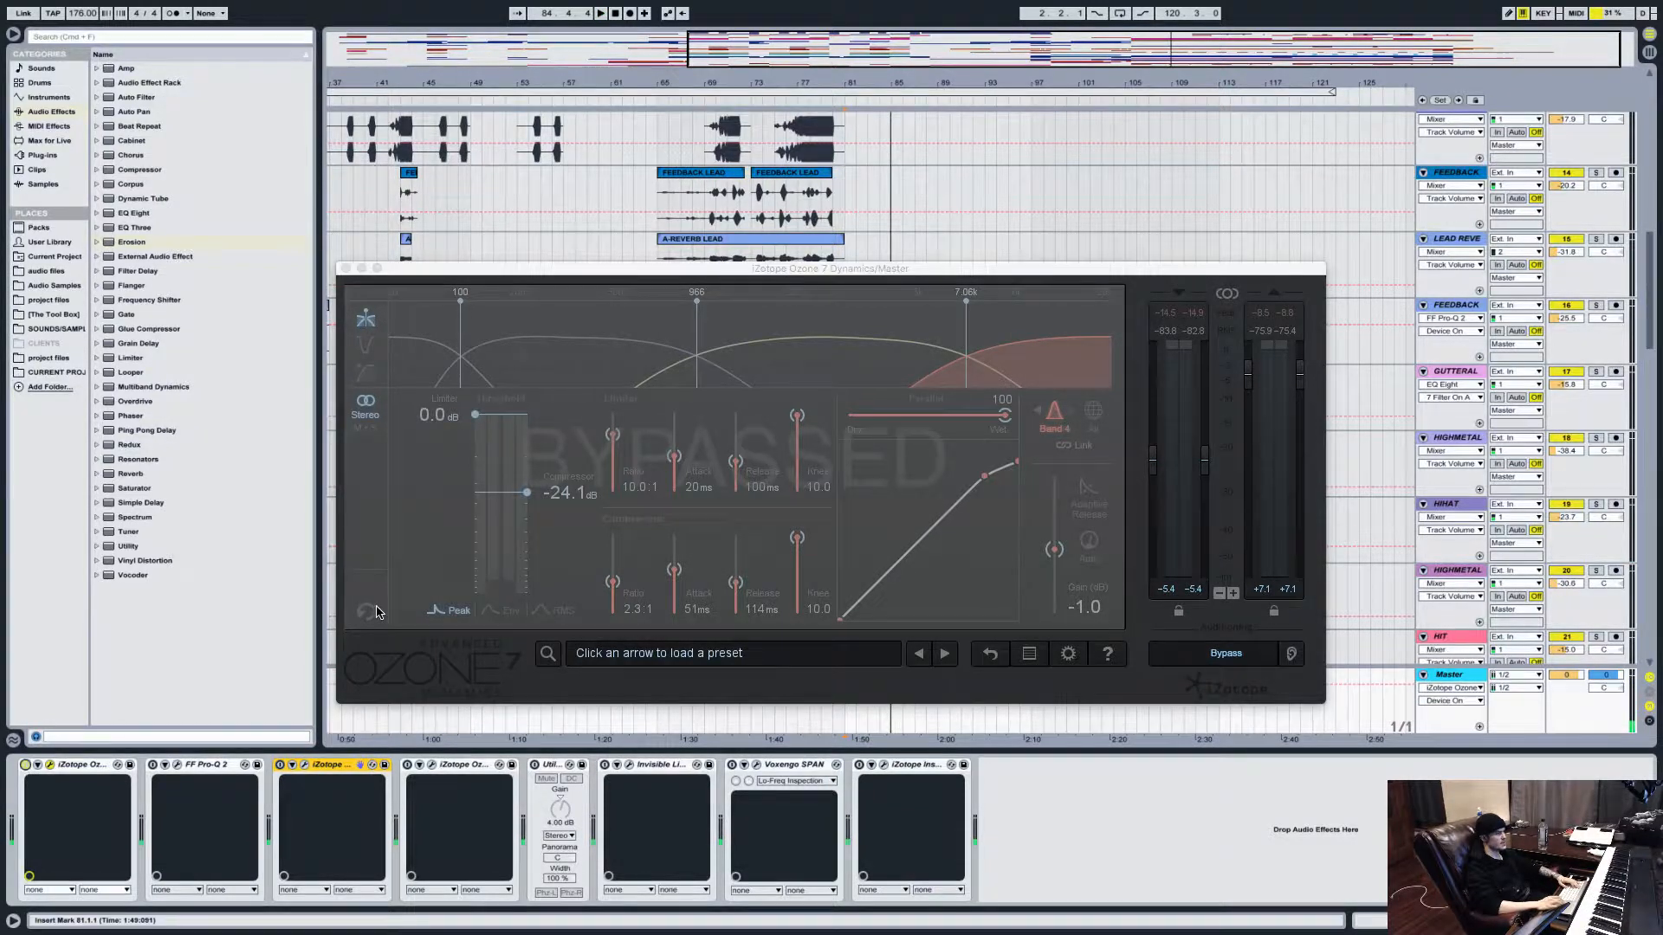
{"action": "left_click", "coordinate": [26, 765]}
Play the mix while switching the Ozone Dynamics device off and on to compare the level-adjusted sound, ending with it off.
{"action": "key", "text": "space"}
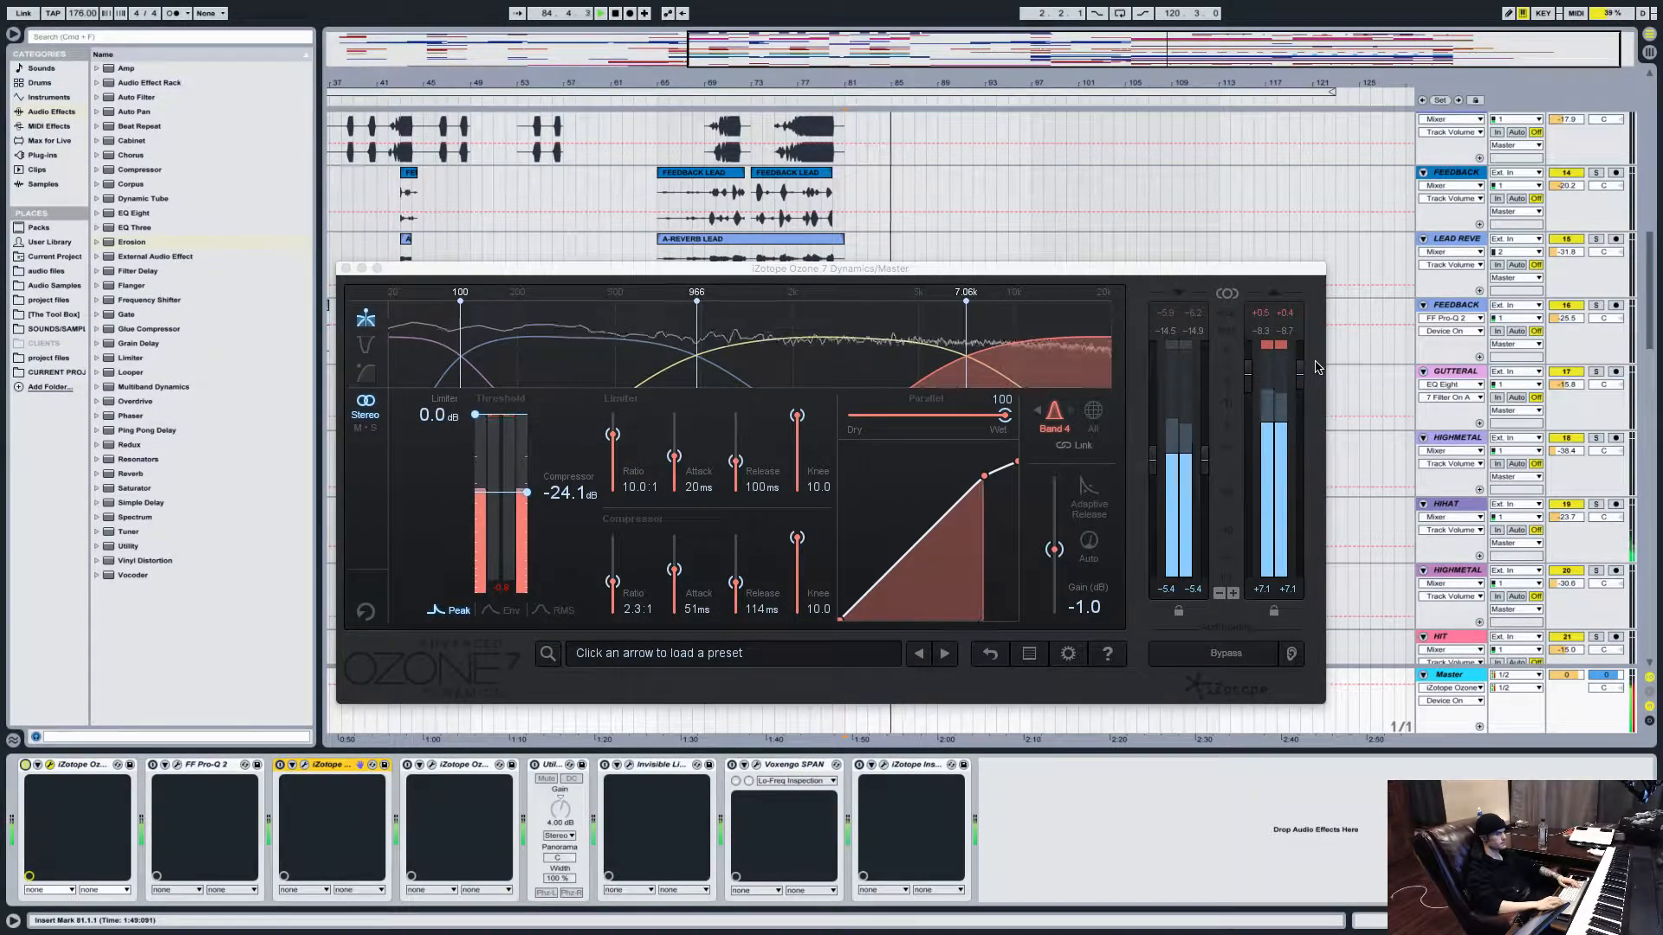
{"action": "key", "text": "space"}
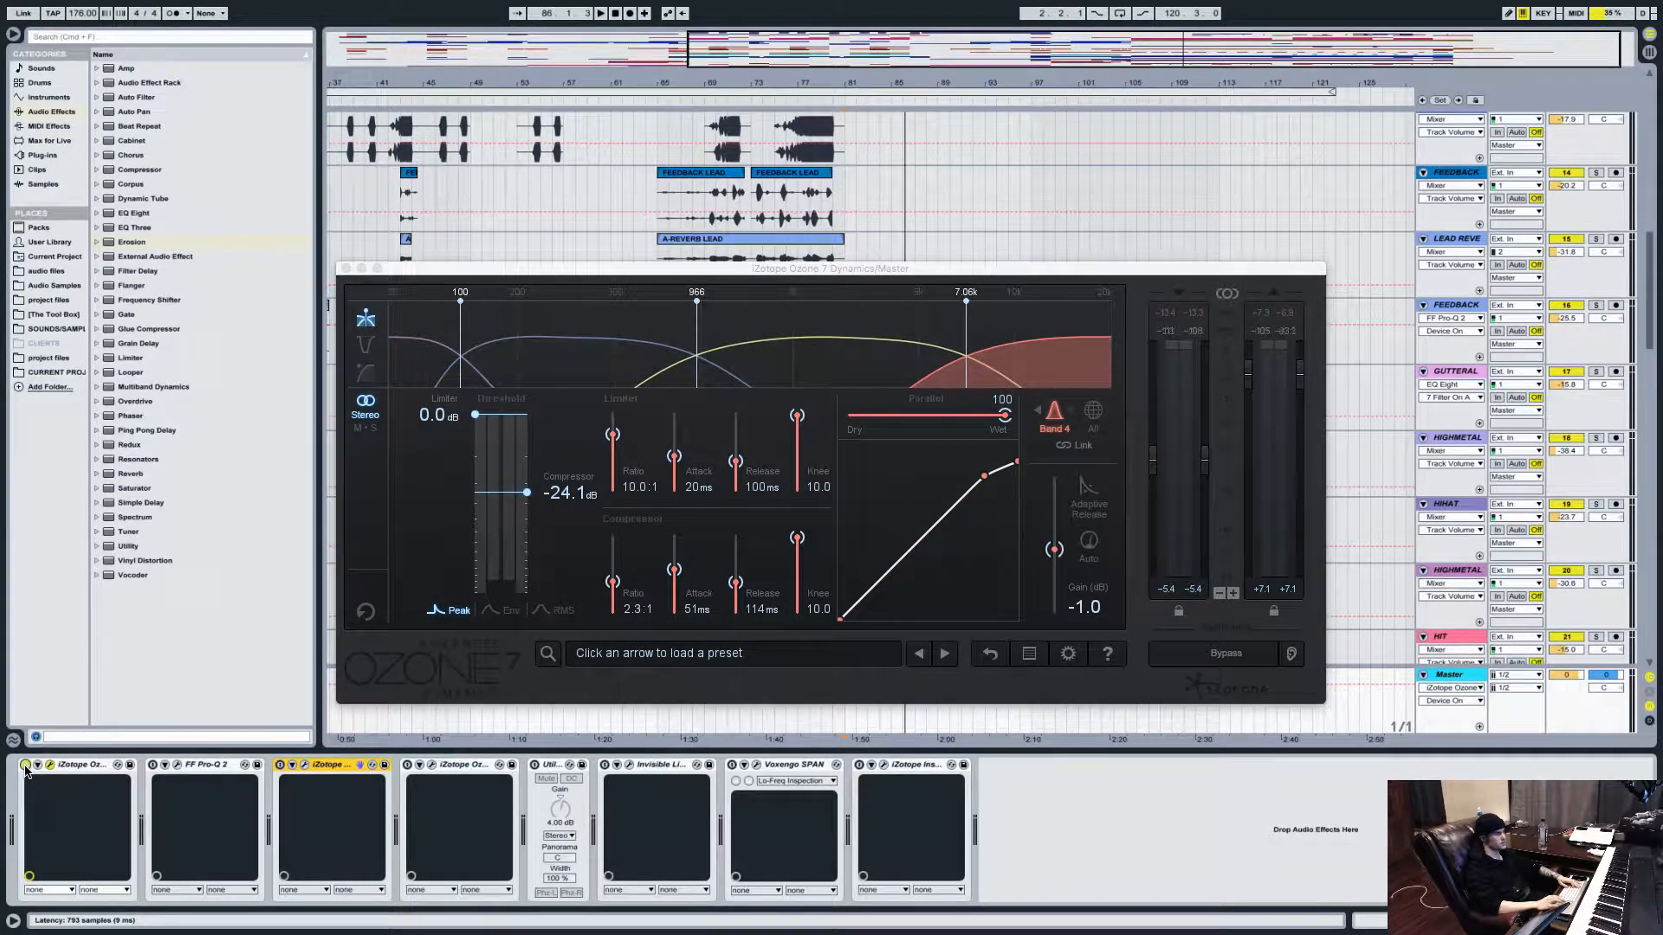
{"action": "key", "text": "space"}
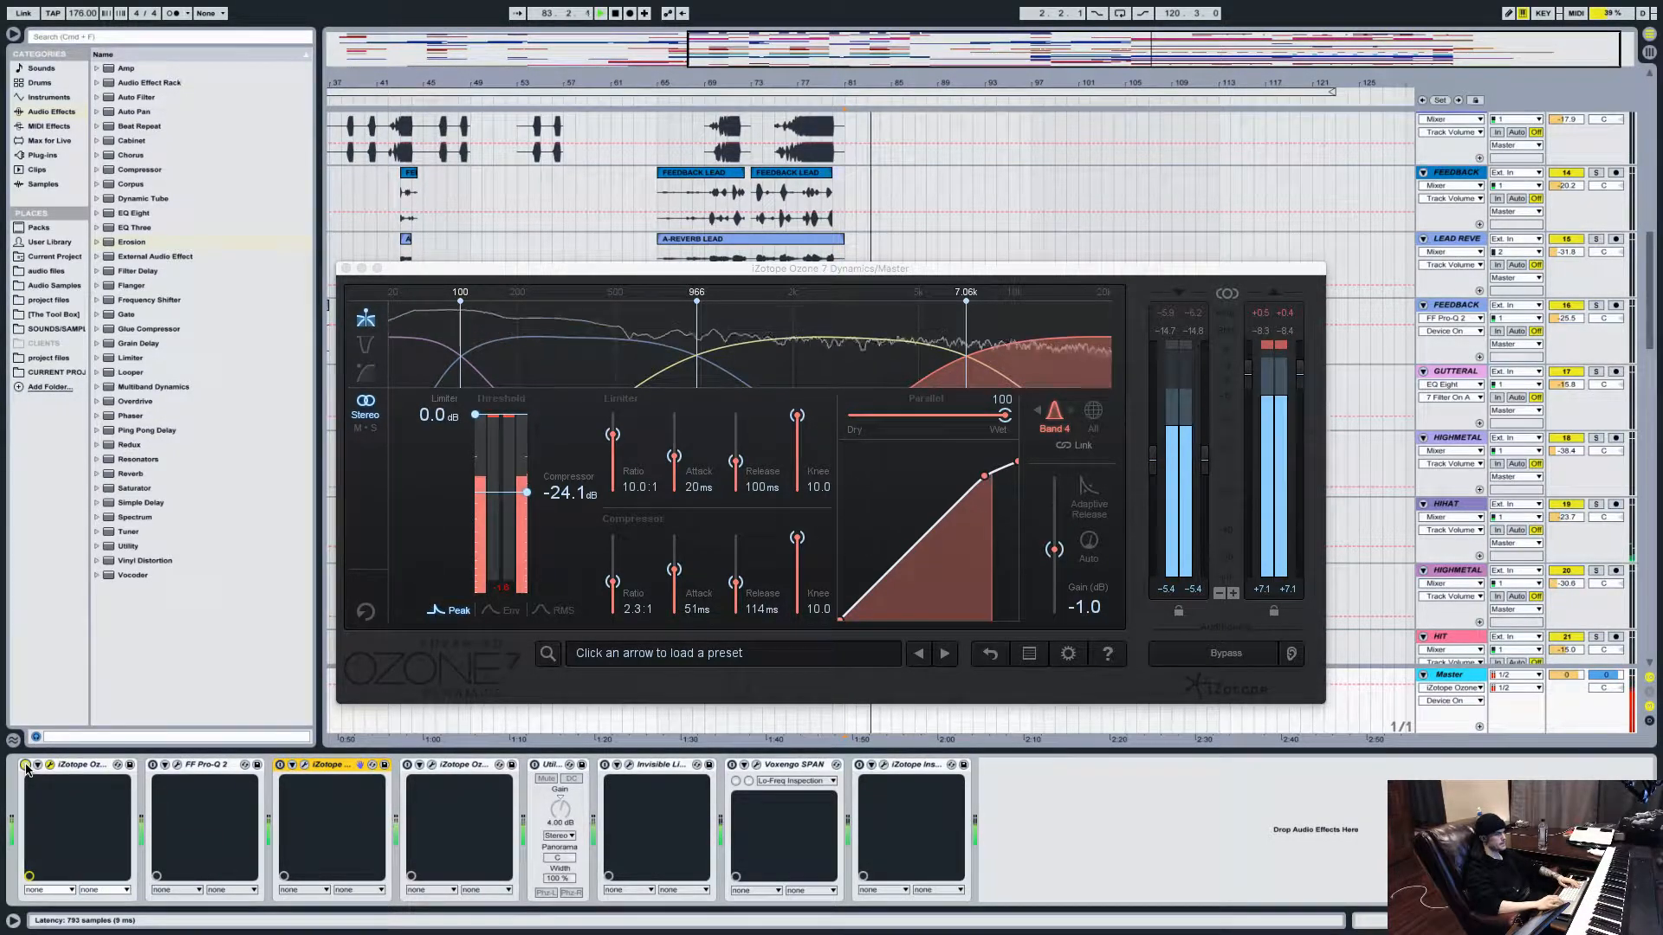
{"action": "left_click", "coordinate": [25, 765]}
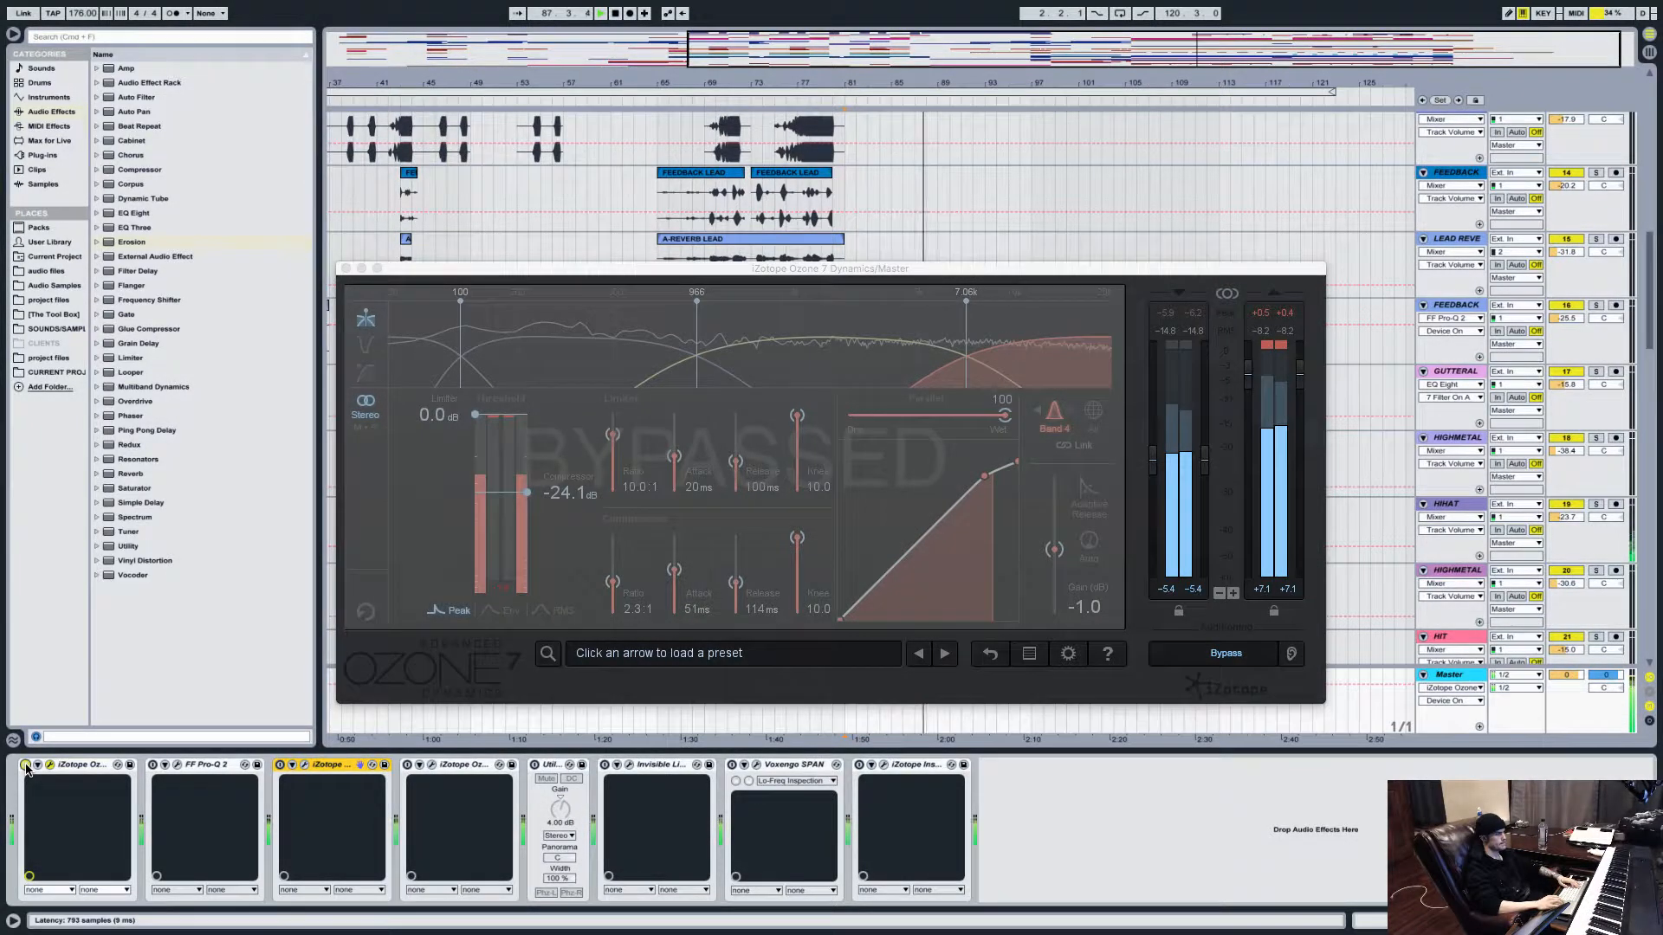
{"action": "left_click", "coordinate": [25, 766]}
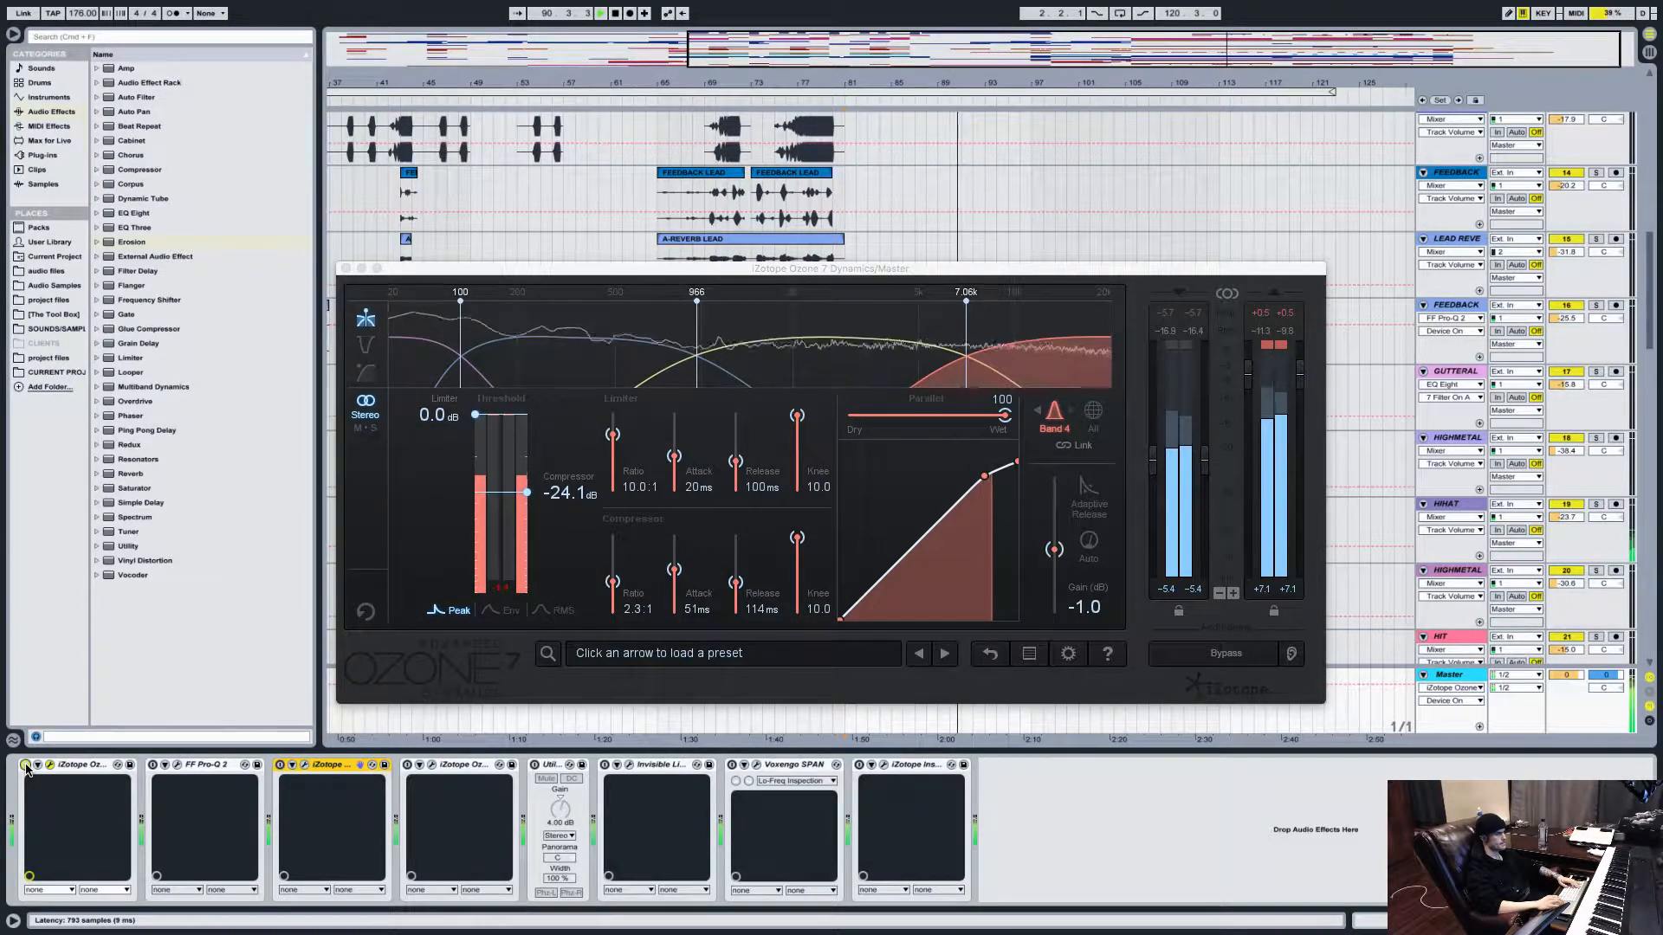
{"action": "left_click", "coordinate": [25, 766]}
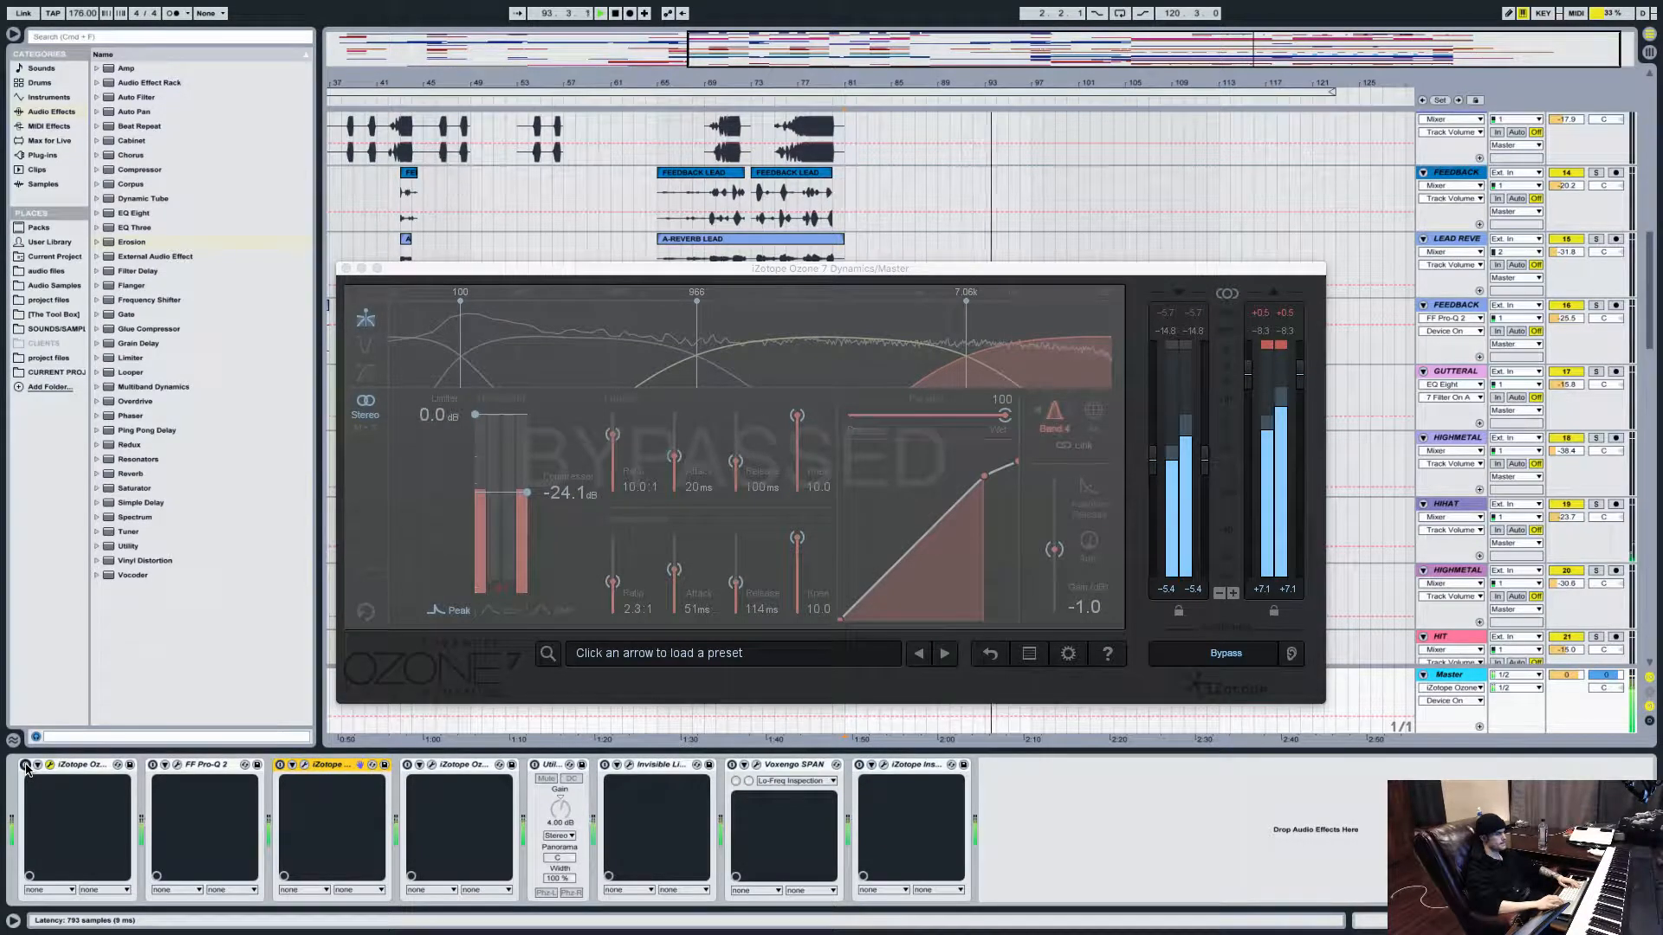
Turn the Ozone Dynamics device back on, stop playback, reset its output gain to 0.0 dB and close its window.
{"action": "left_click", "coordinate": [25, 766]}
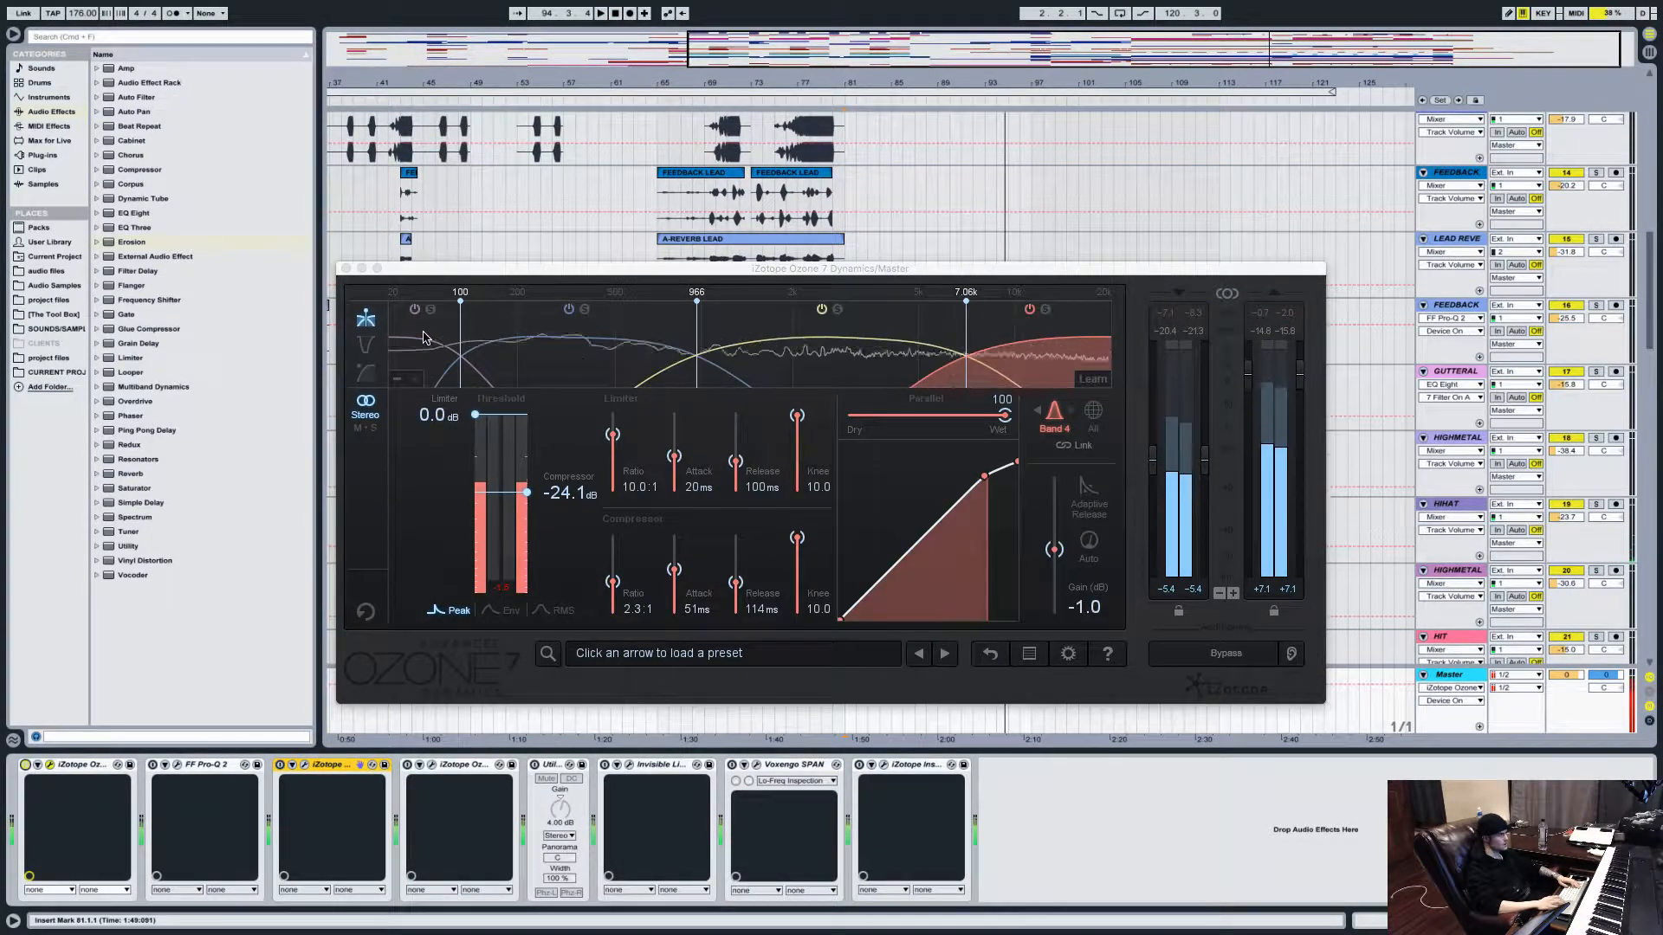
{"action": "key", "text": "space"}
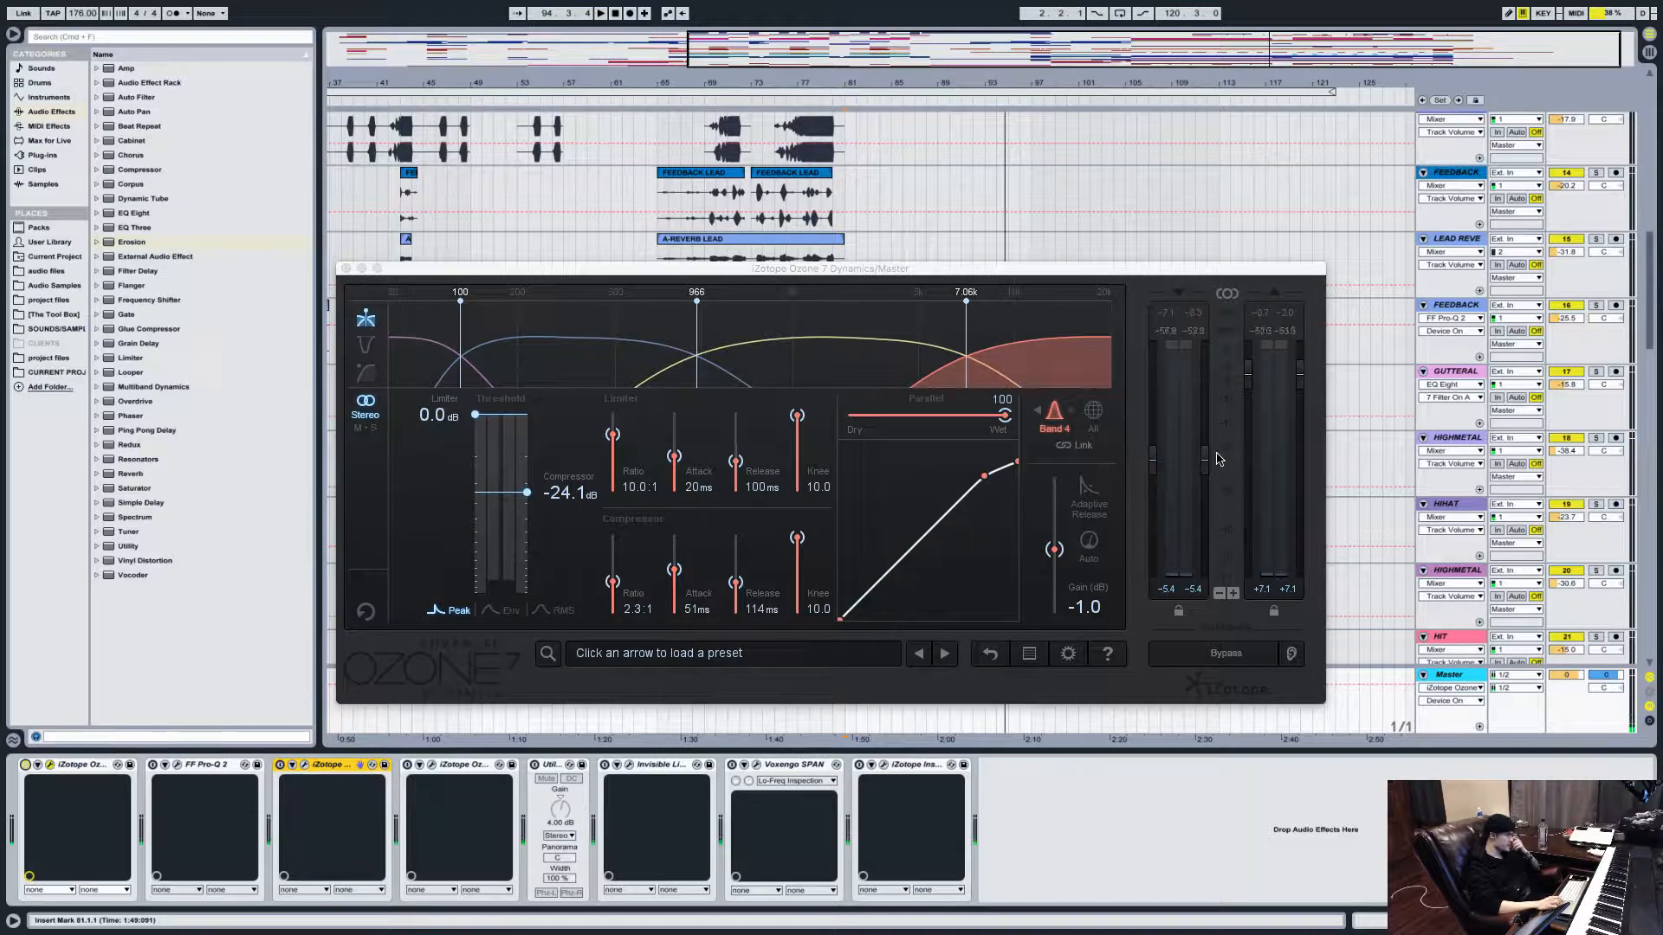
{"action": "left_click", "coordinate": [1297, 381], "text": "alt"}
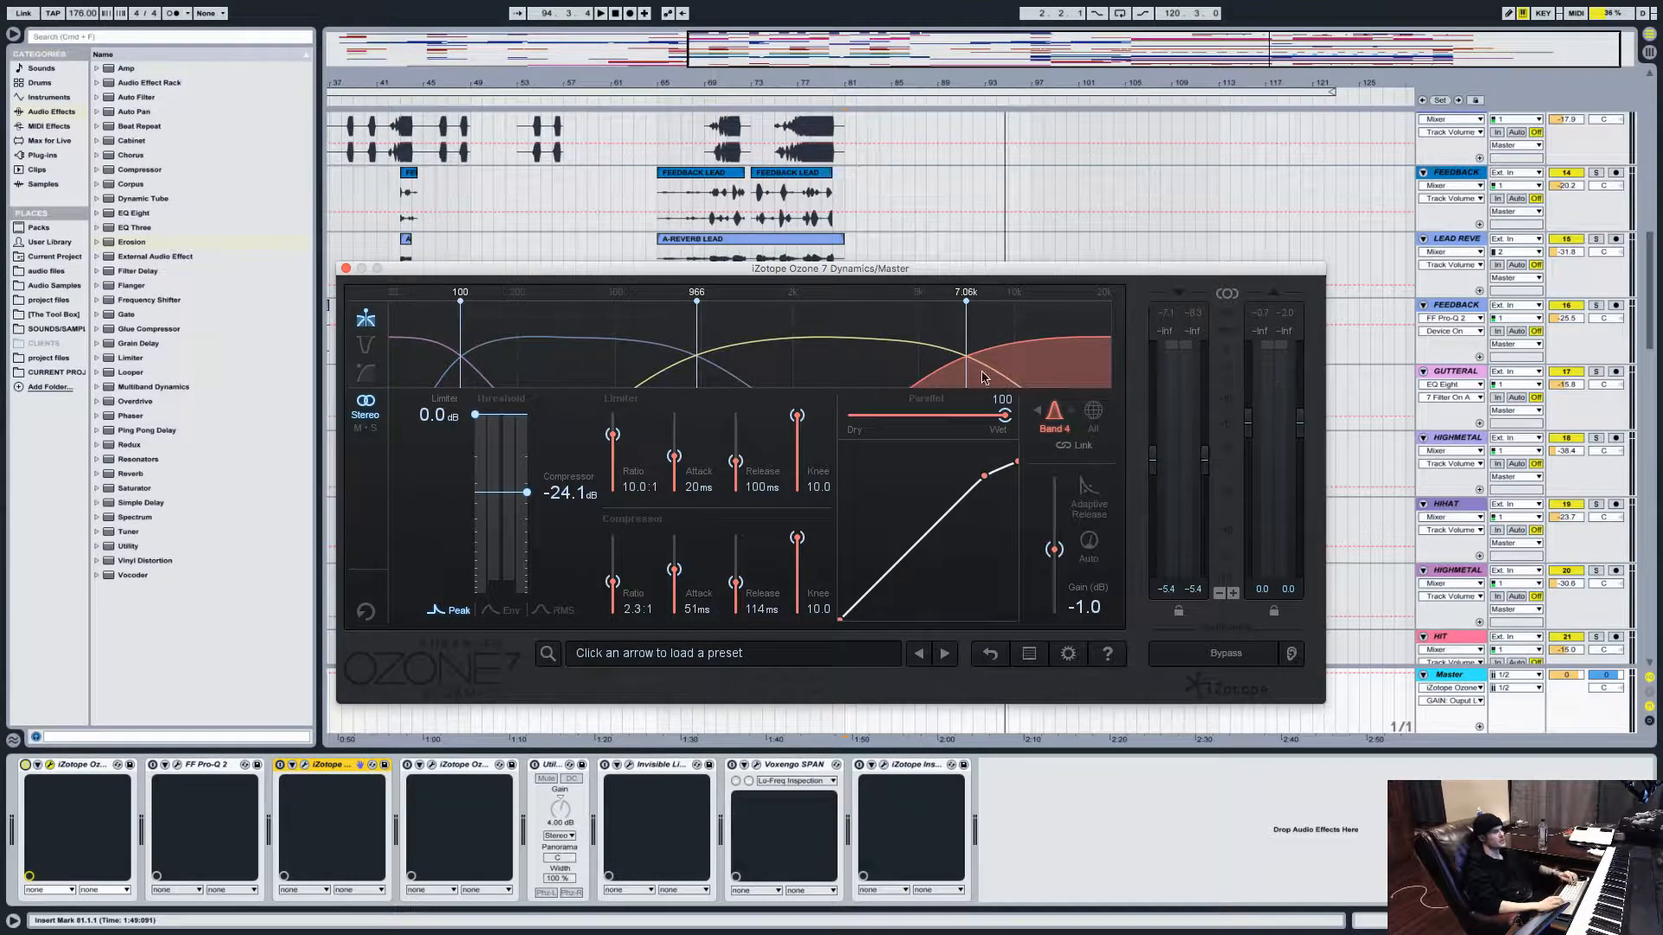
{"action": "left_click", "coordinate": [346, 268]}
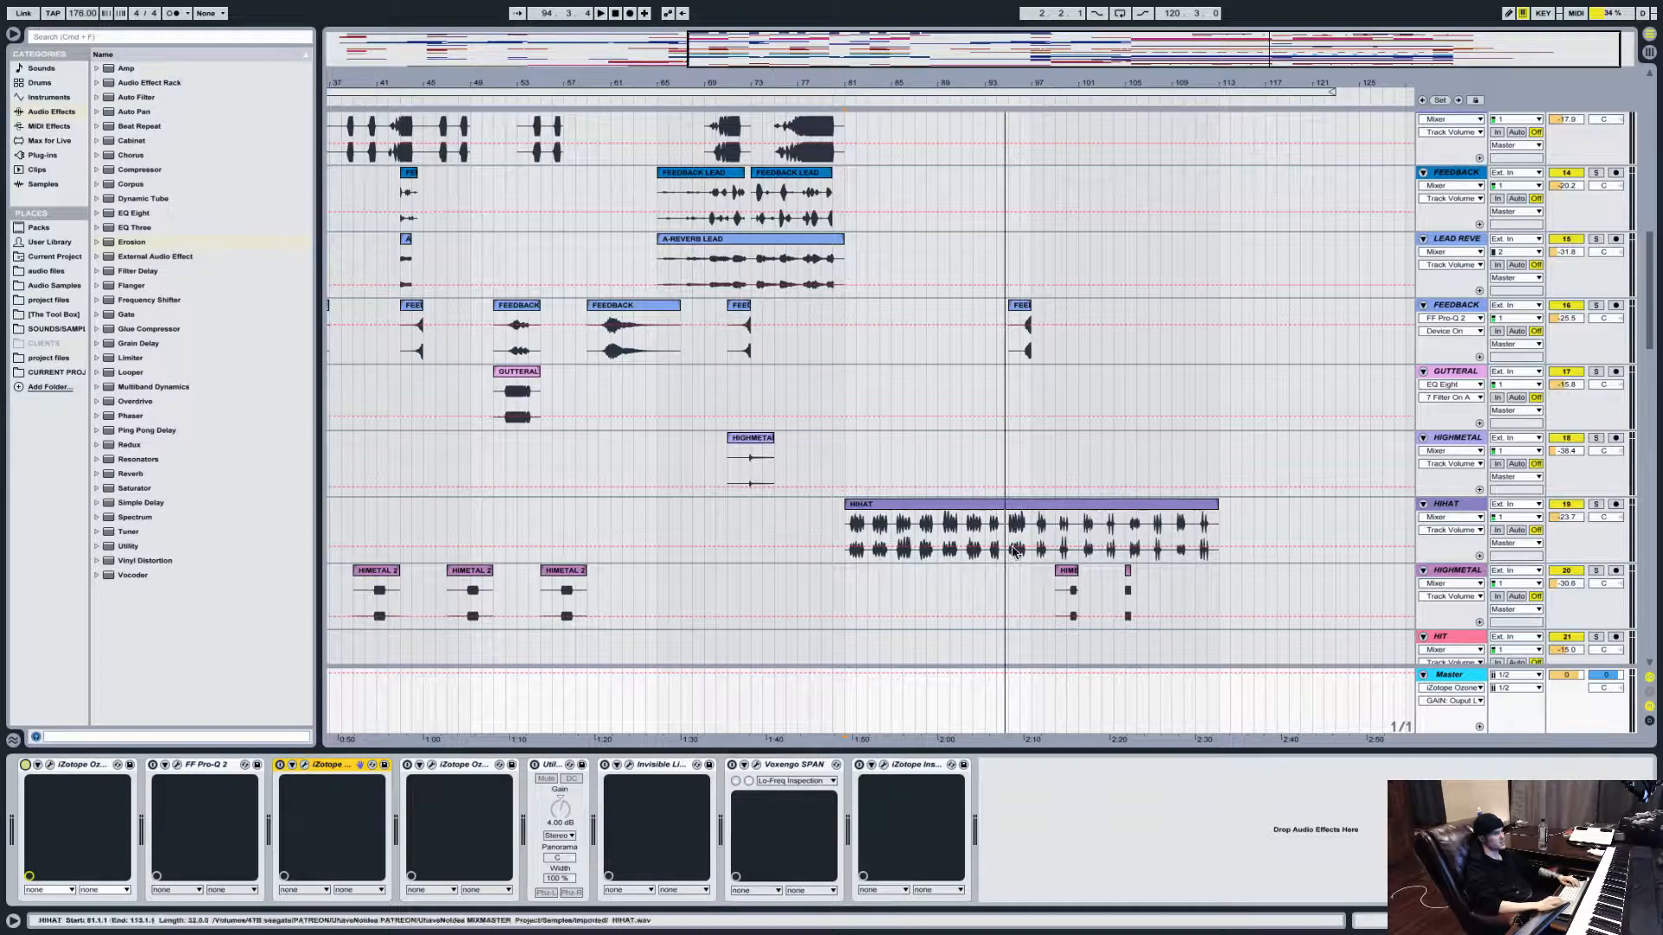
Enable and open FF Pro-Q 2 on the Master, and check its Linear Phase resolution options, leaving it at Low.
{"action": "left_click", "coordinate": [153, 766]}
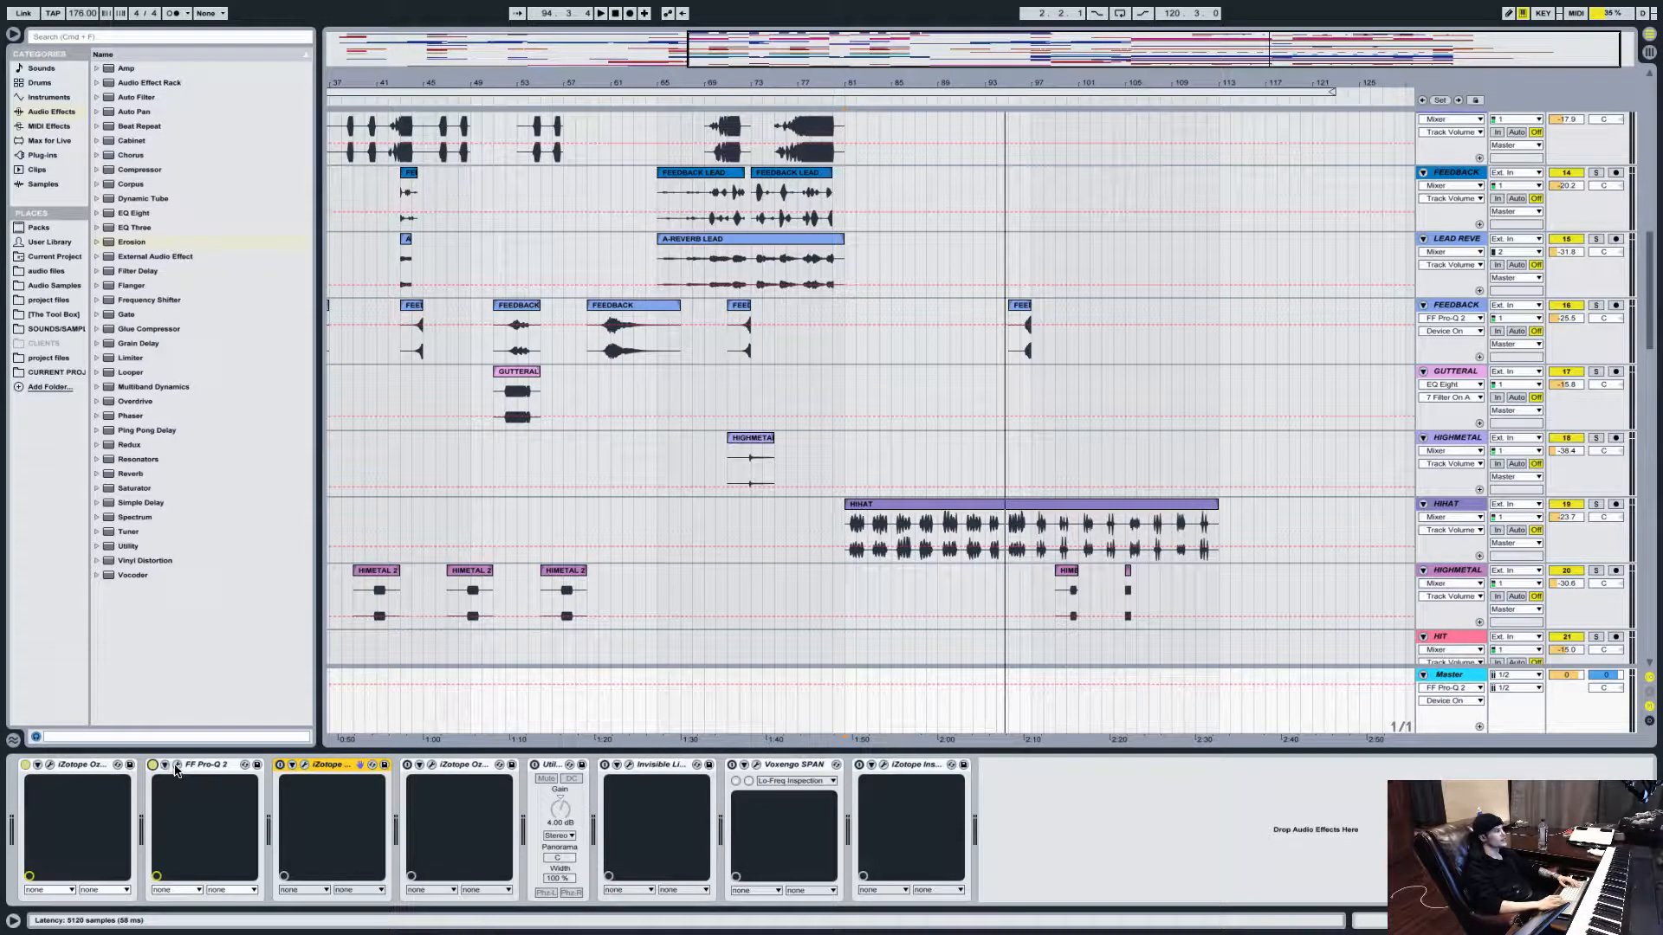
{"action": "left_click", "coordinate": [177, 766]}
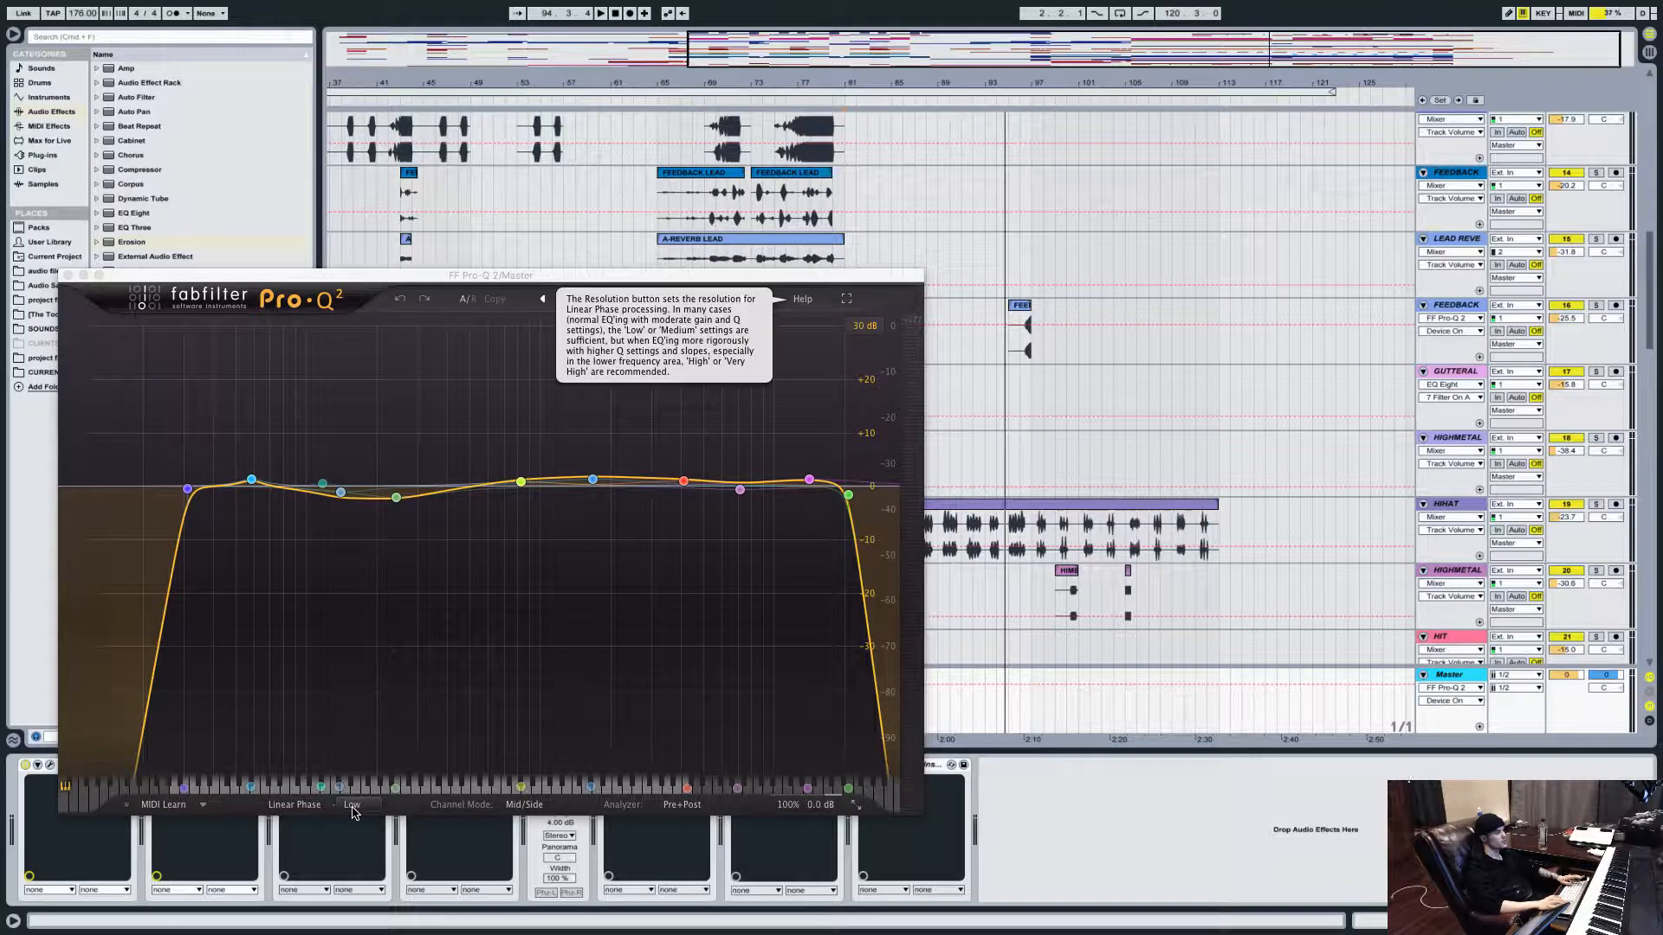
{"action": "left_click", "coordinate": [353, 812]}
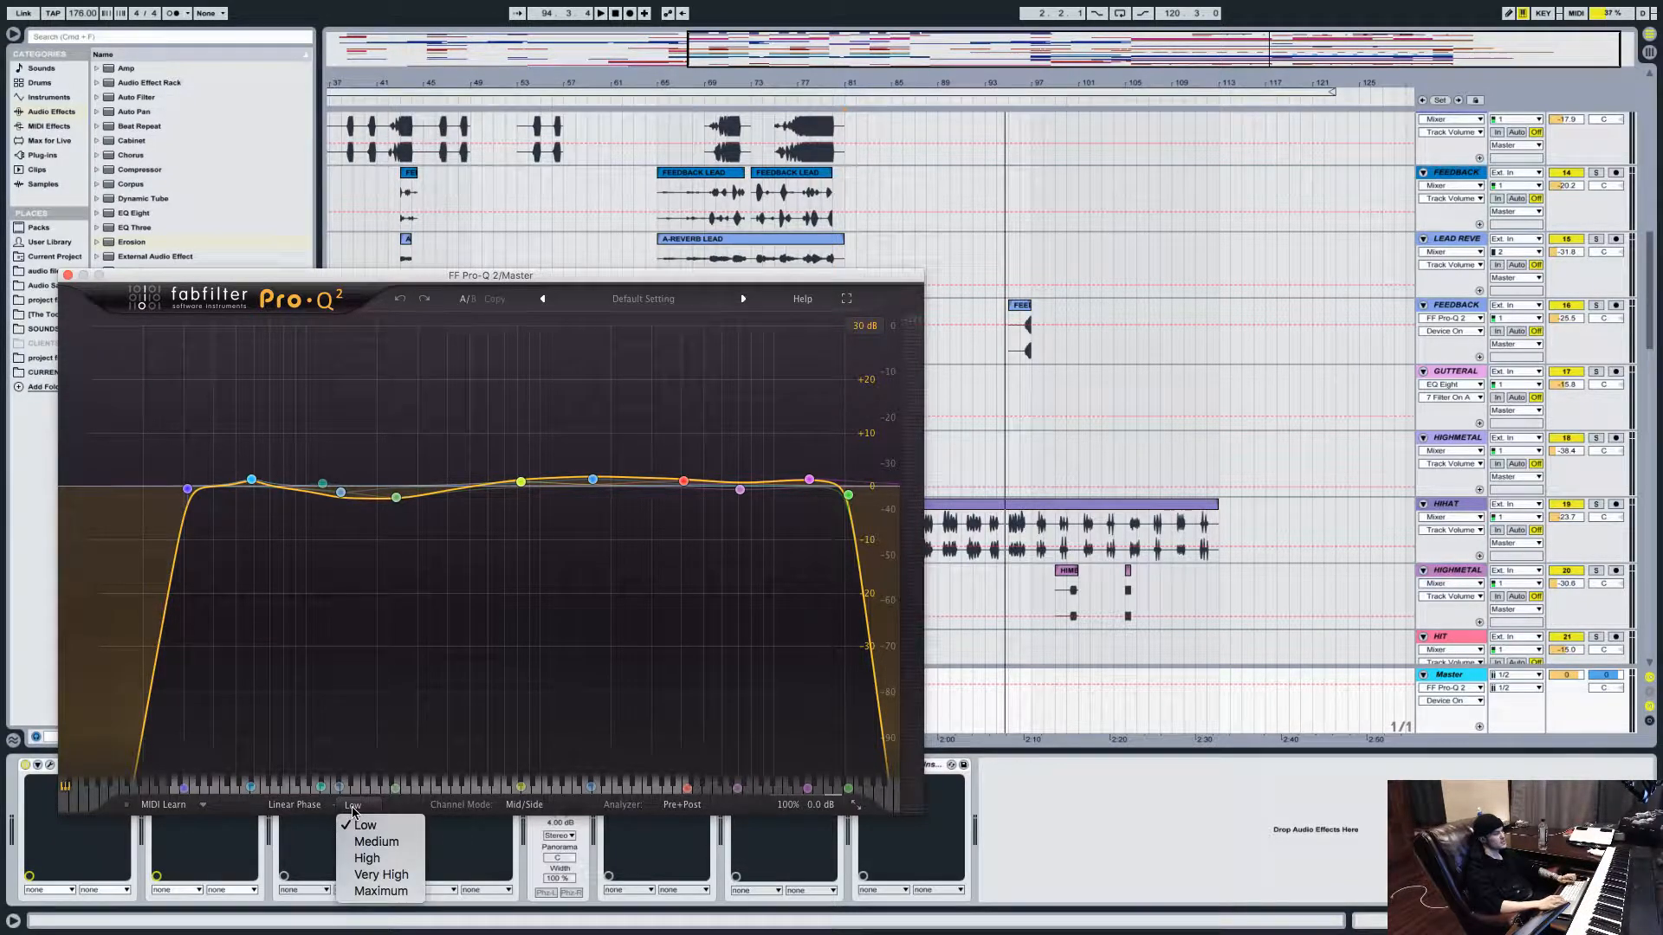
{"action": "left_click", "coordinate": [345, 811]}
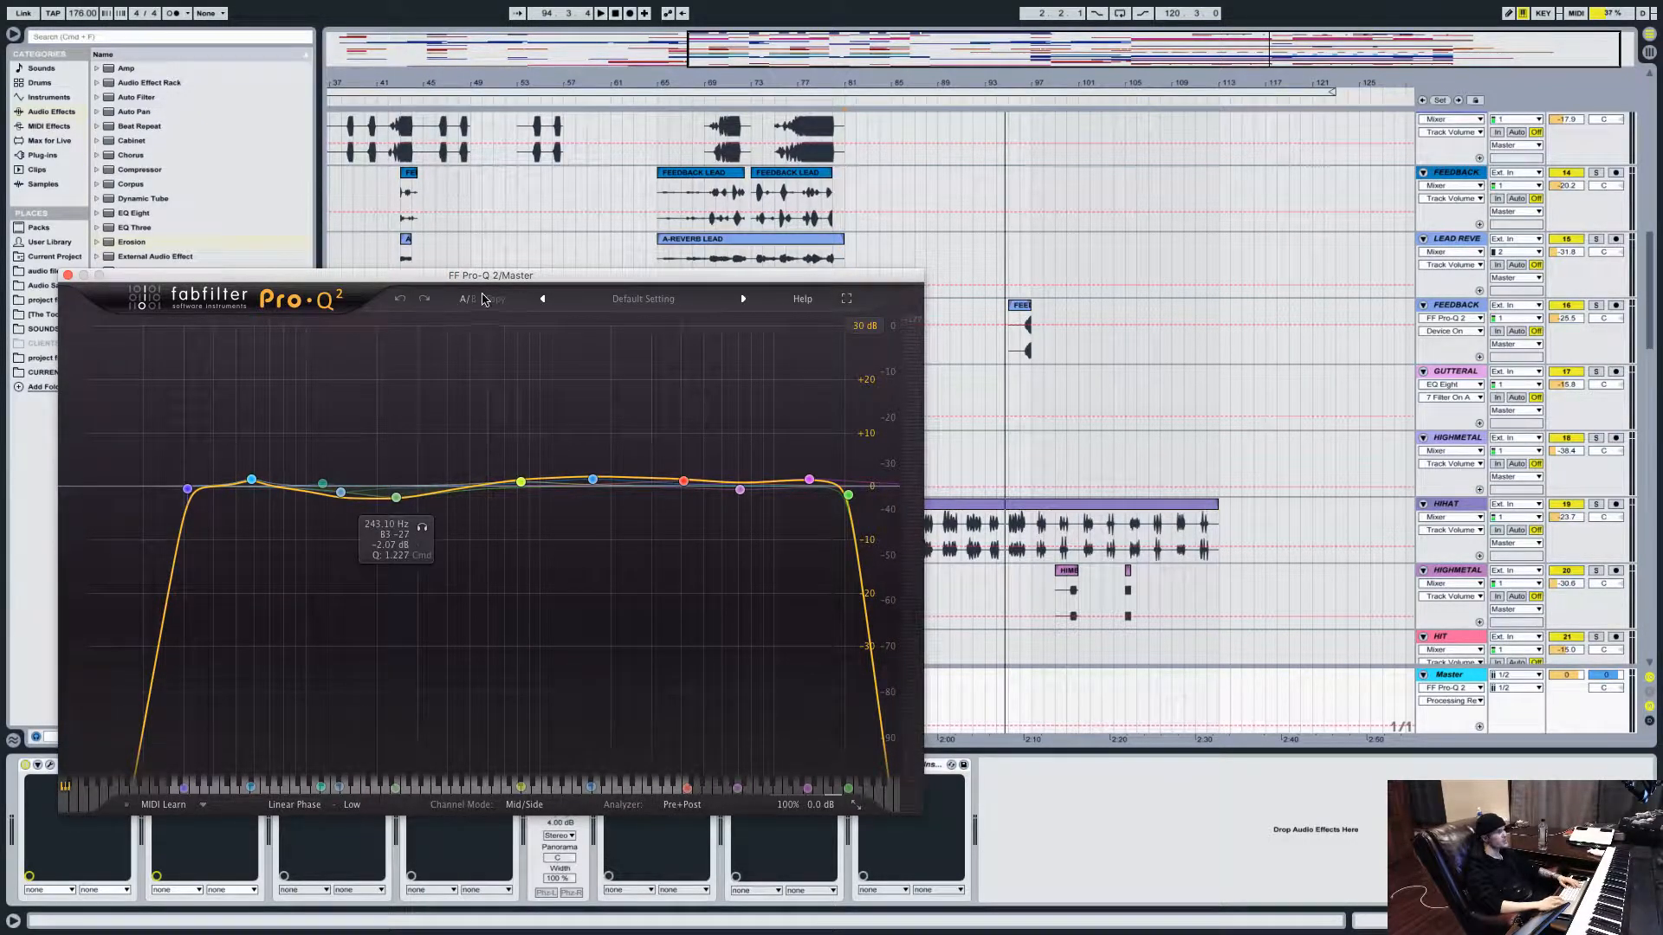
Enable and open Voxengo SPAN, and arrange its window beside the Pro-Q 2 window so both displays are visible.
{"action": "left_click_drag", "start_coordinate": [496, 278], "coordinate": [503, 111]}
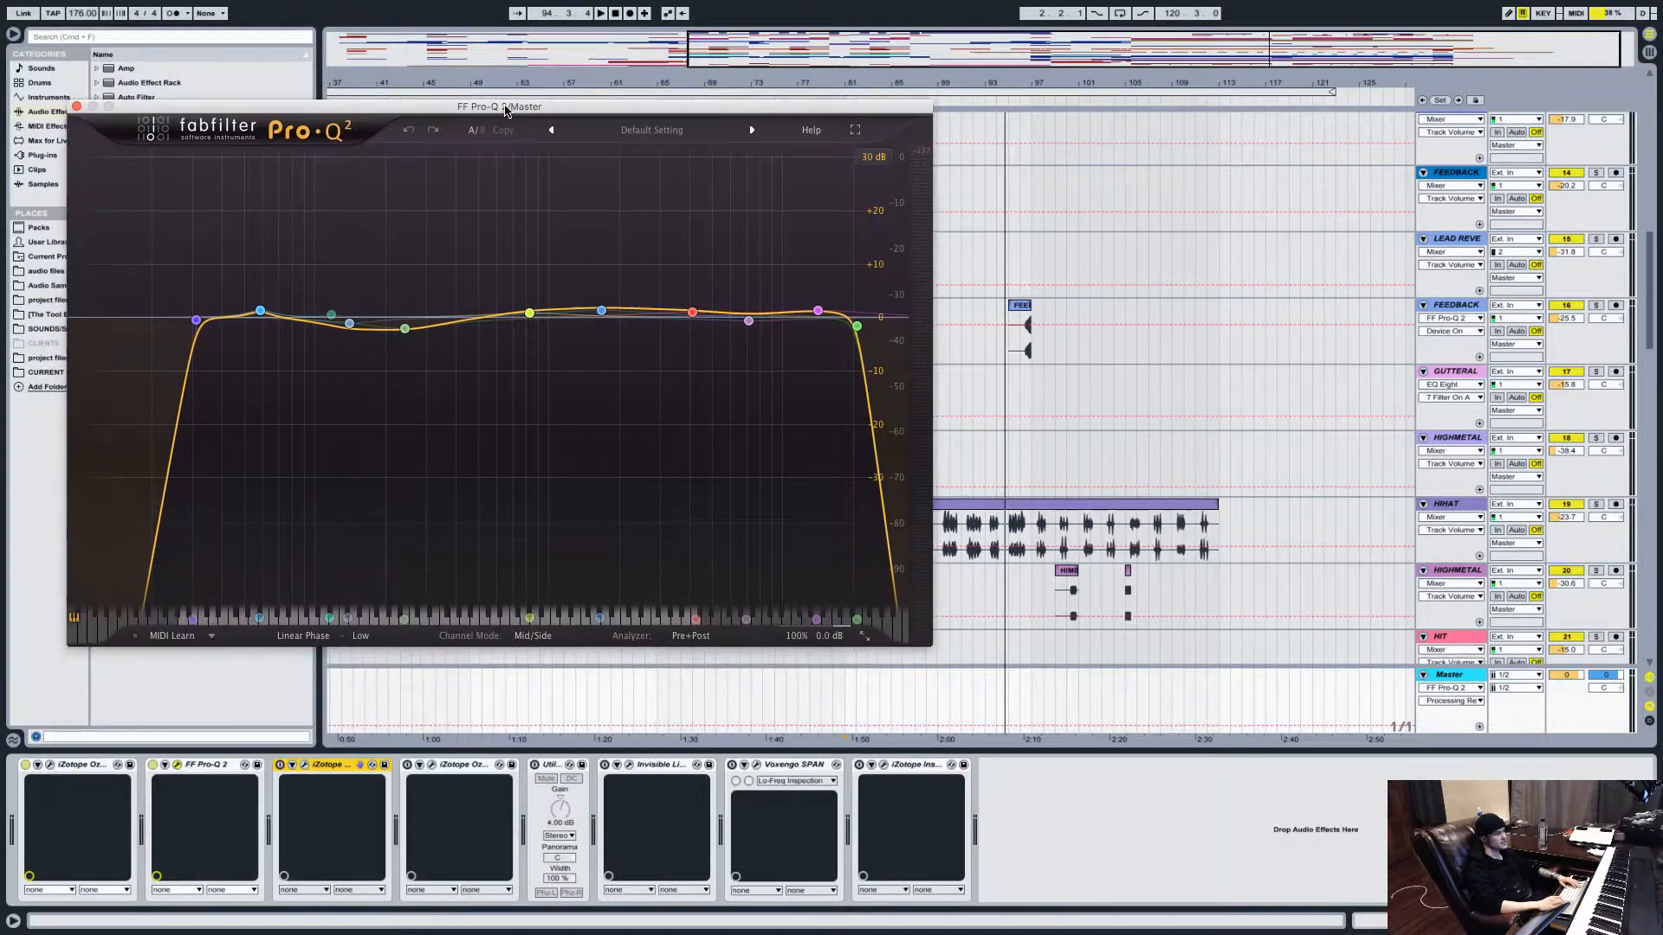
{"action": "left_click", "coordinate": [728, 763]}
{"action": "left_click", "coordinate": [757, 766]}
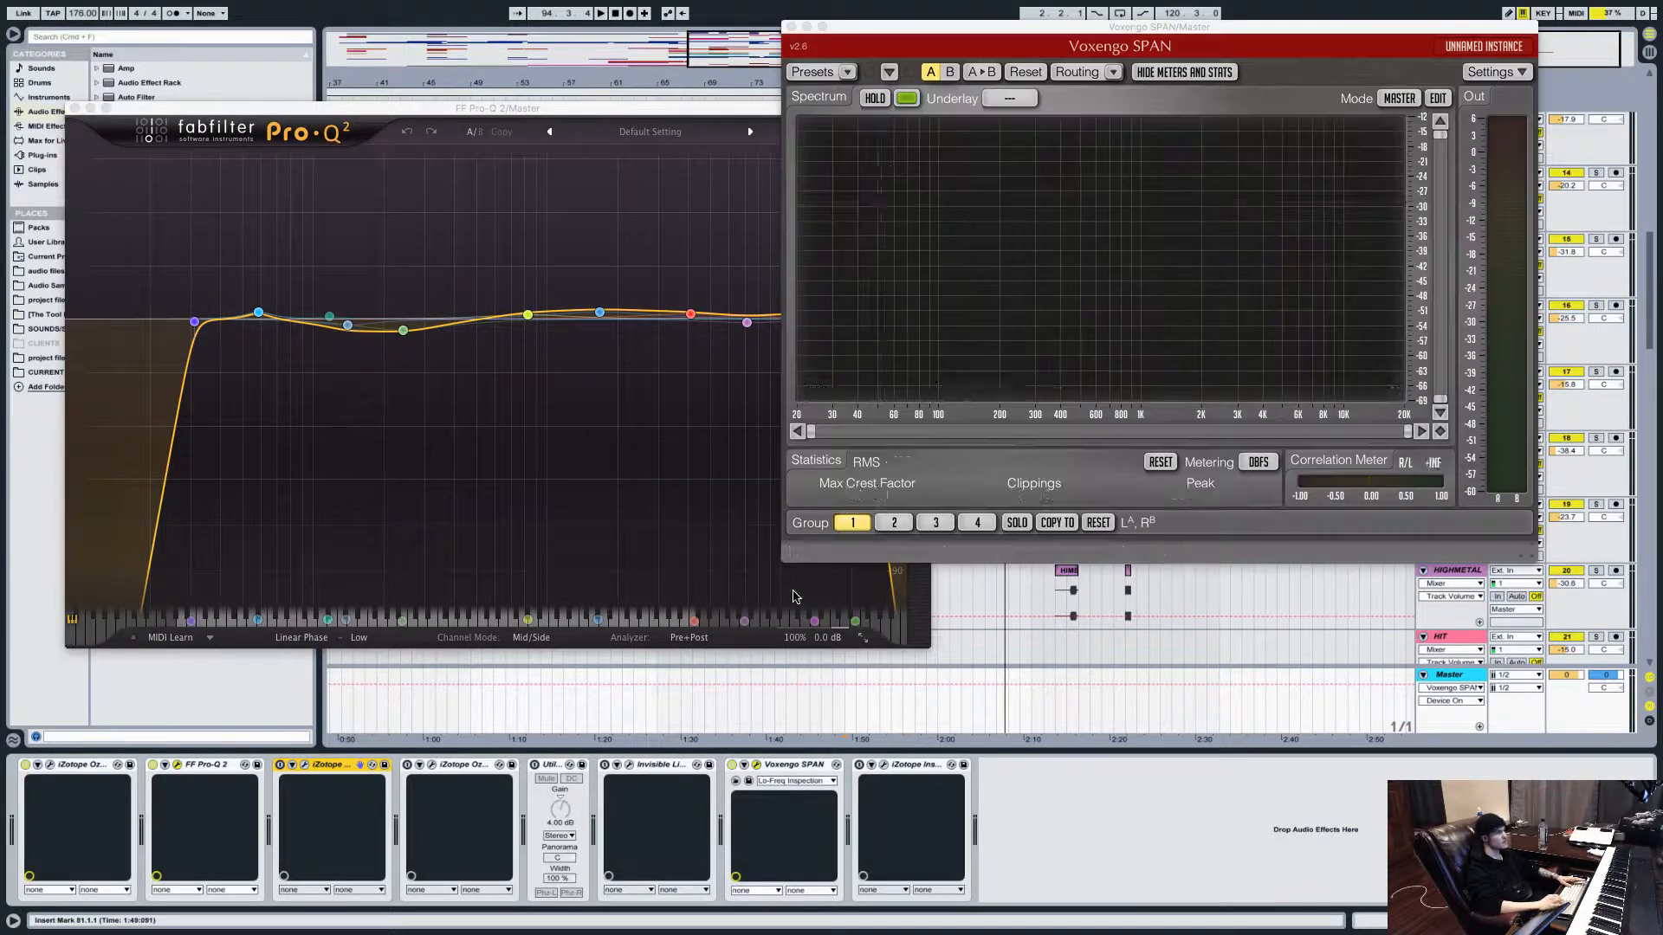
{"action": "left_click_drag", "start_coordinate": [1045, 38], "coordinate": [1146, 312]}
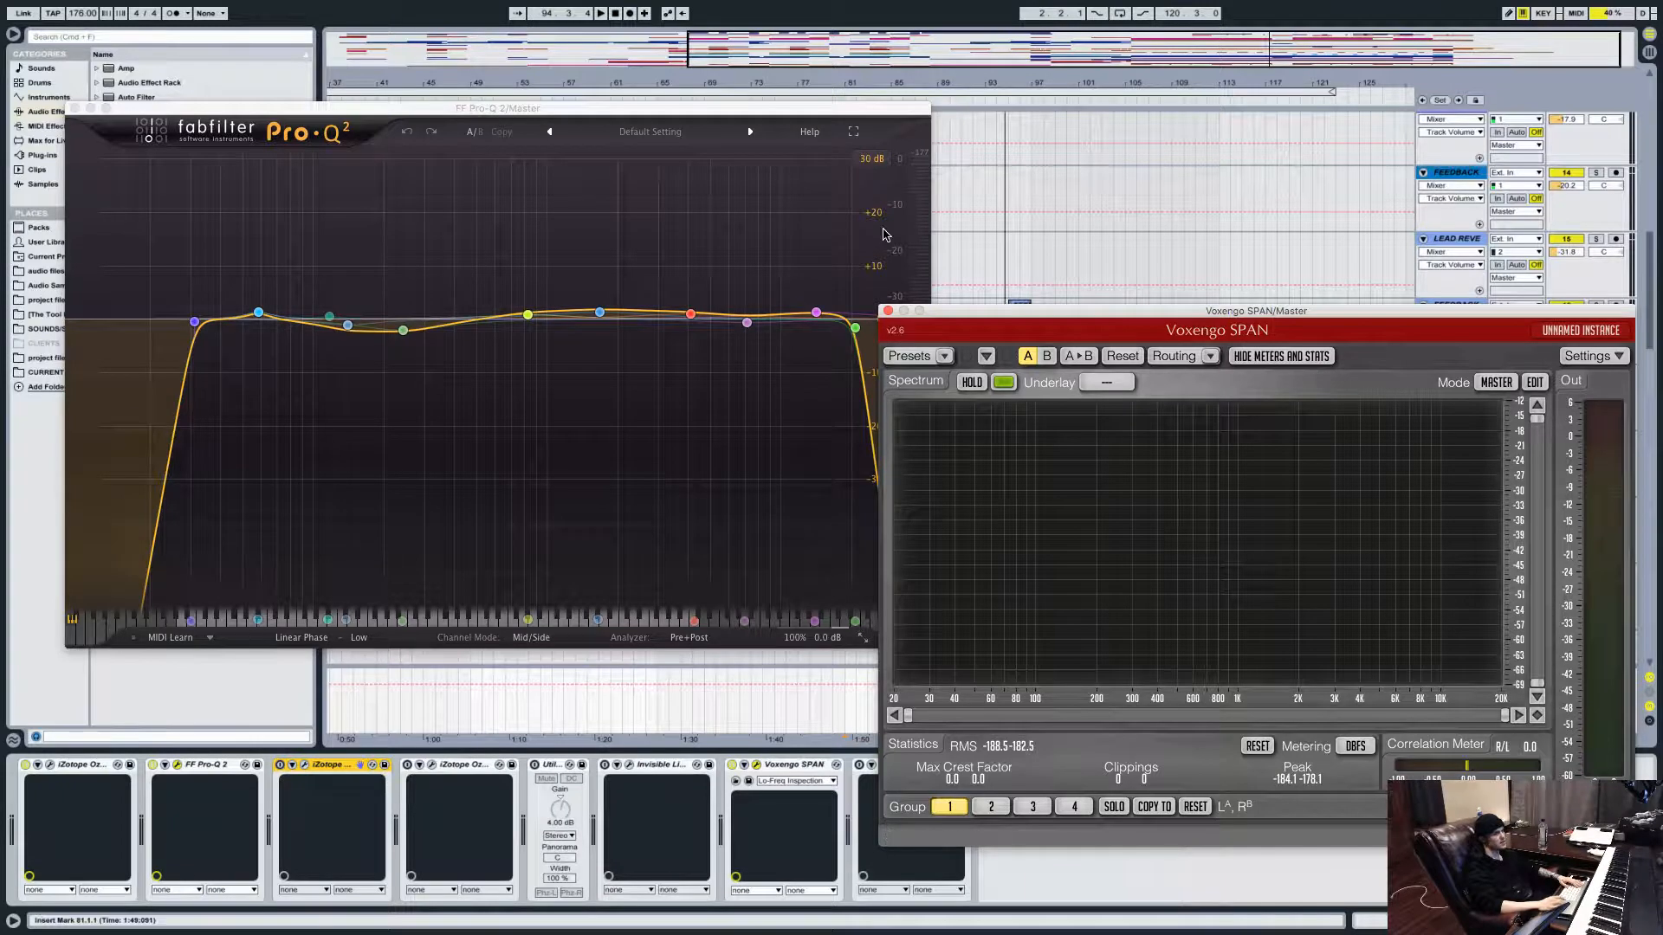
{"action": "left_click_drag", "start_coordinate": [744, 107], "coordinate": [720, 25]}
Play the mix to examine its frequency spectrum in Pro-Q 2 and SPAN, and stop playback.
{"action": "key", "text": "space"}
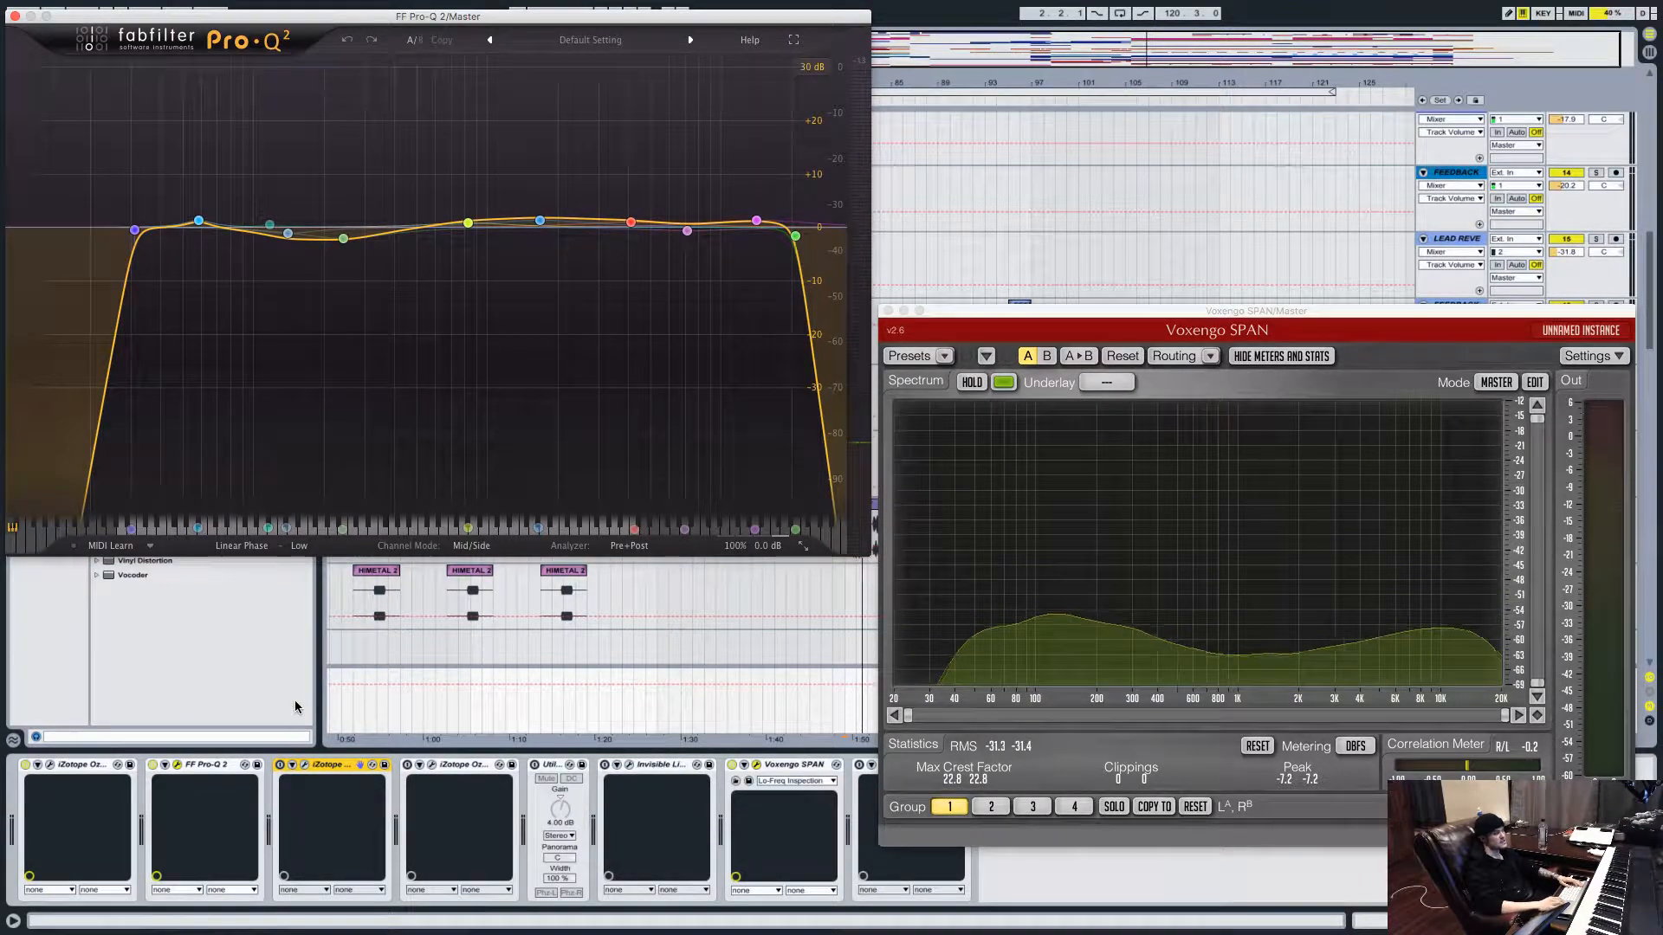
{"action": "left_click", "coordinate": [327, 777]}
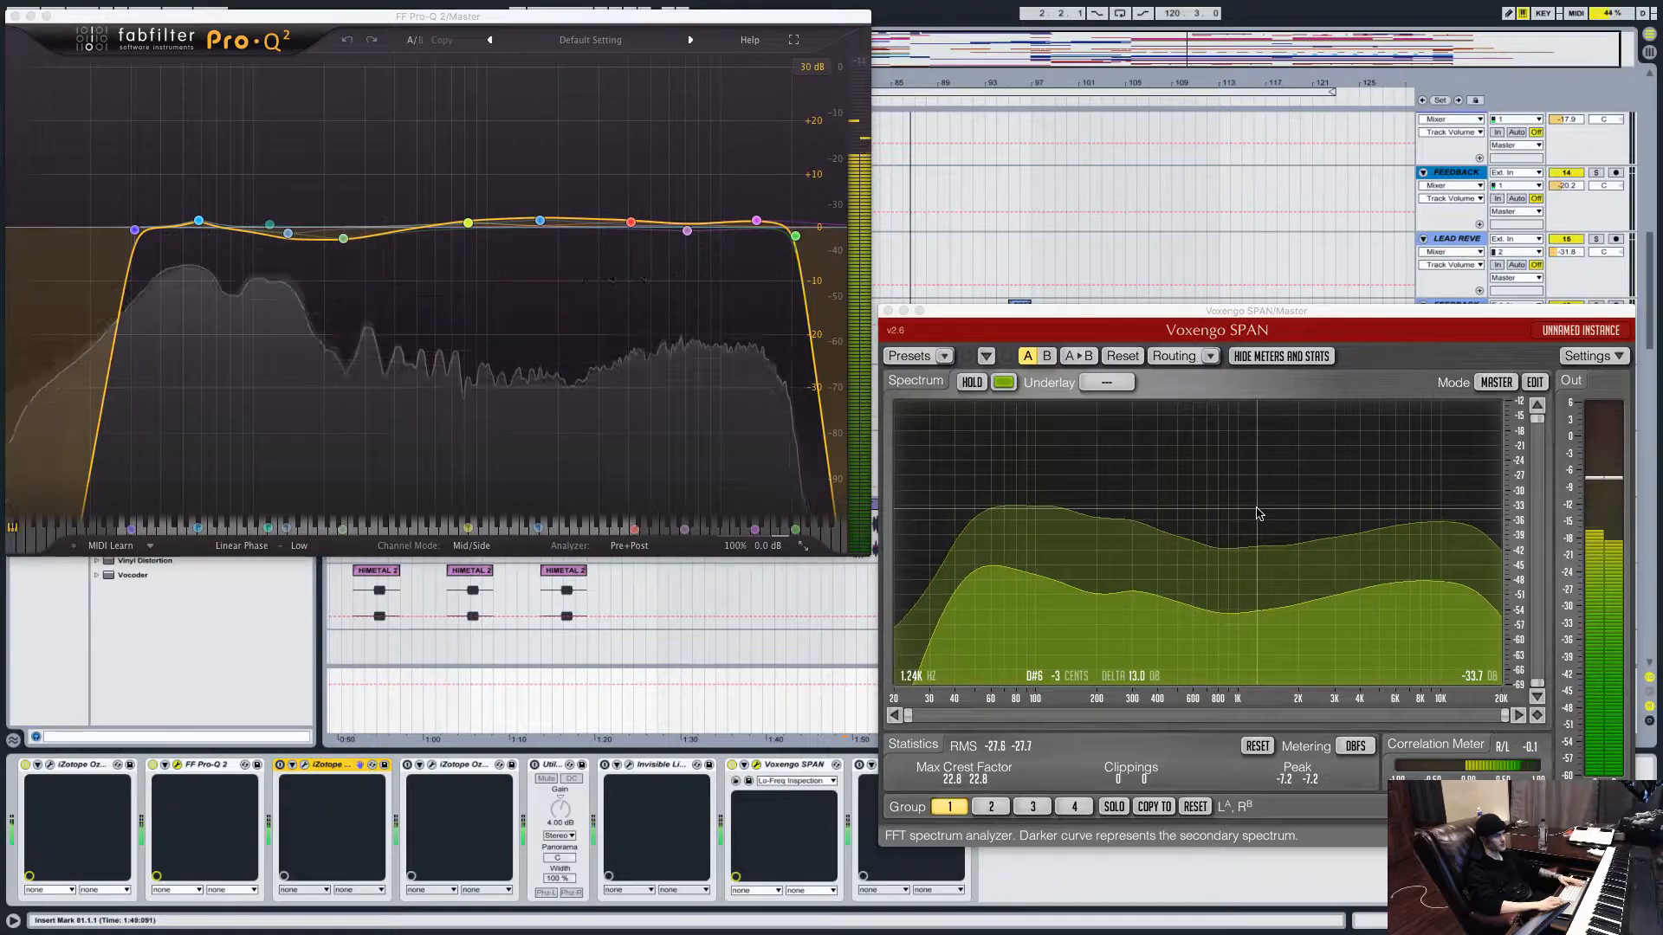
{"action": "key", "text": "space"}
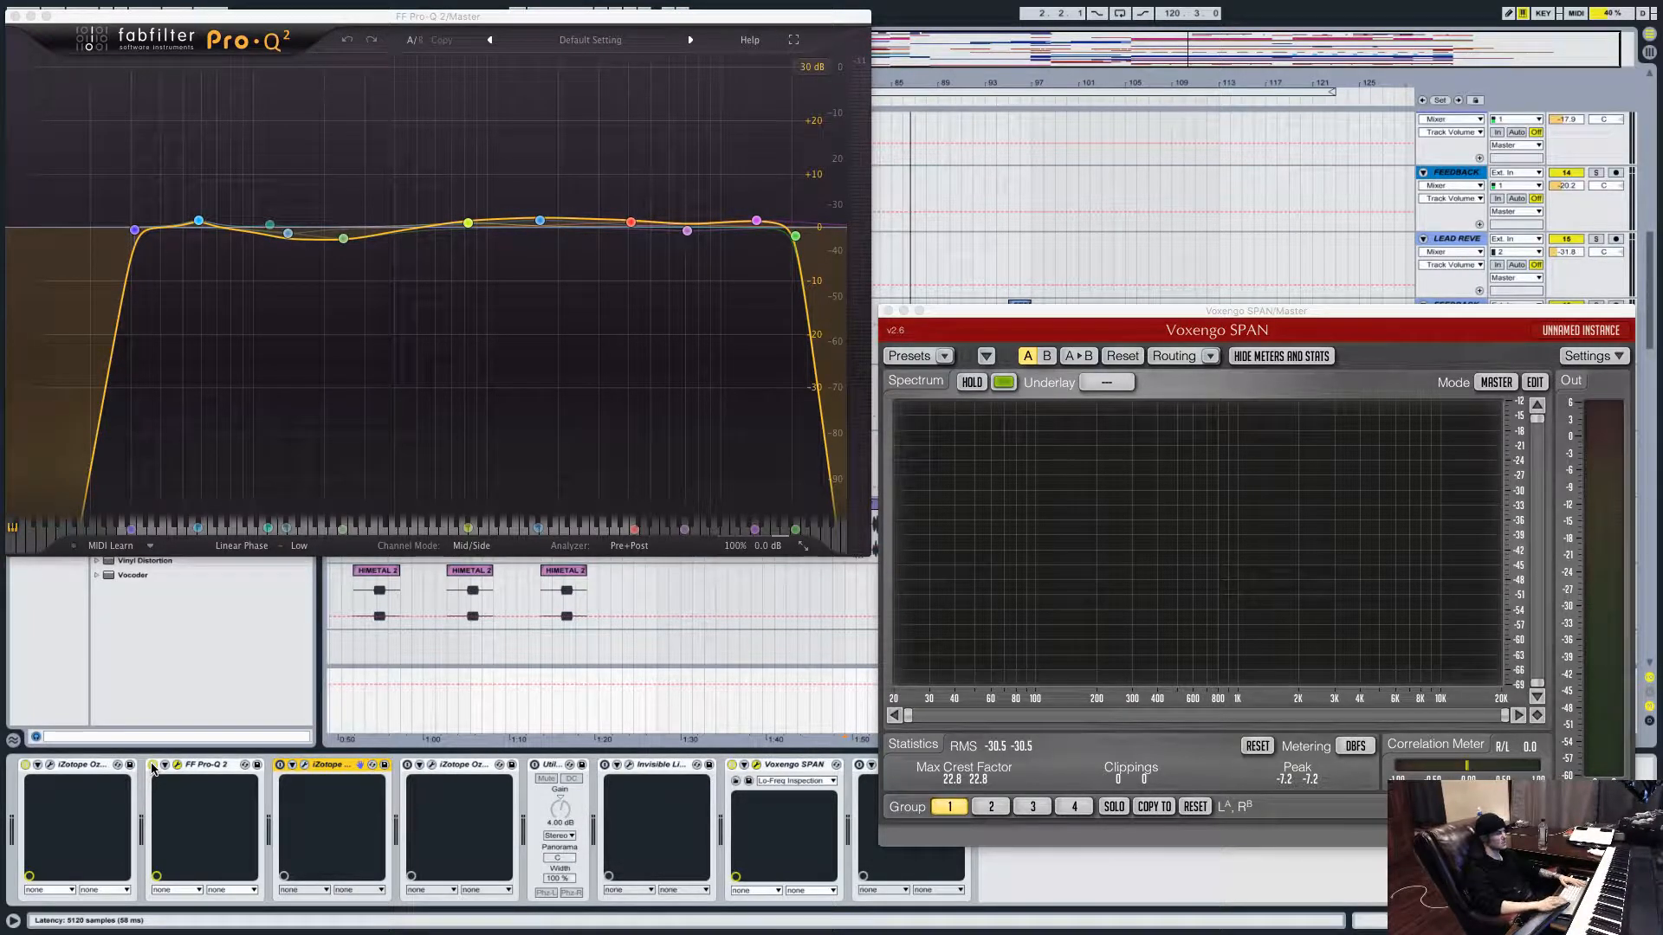
Enable the Utility device with its 4.00 dB gain and play the mix with Pro-Q 2 off and on, leaving the EQ on.
{"action": "key", "text": "space"}
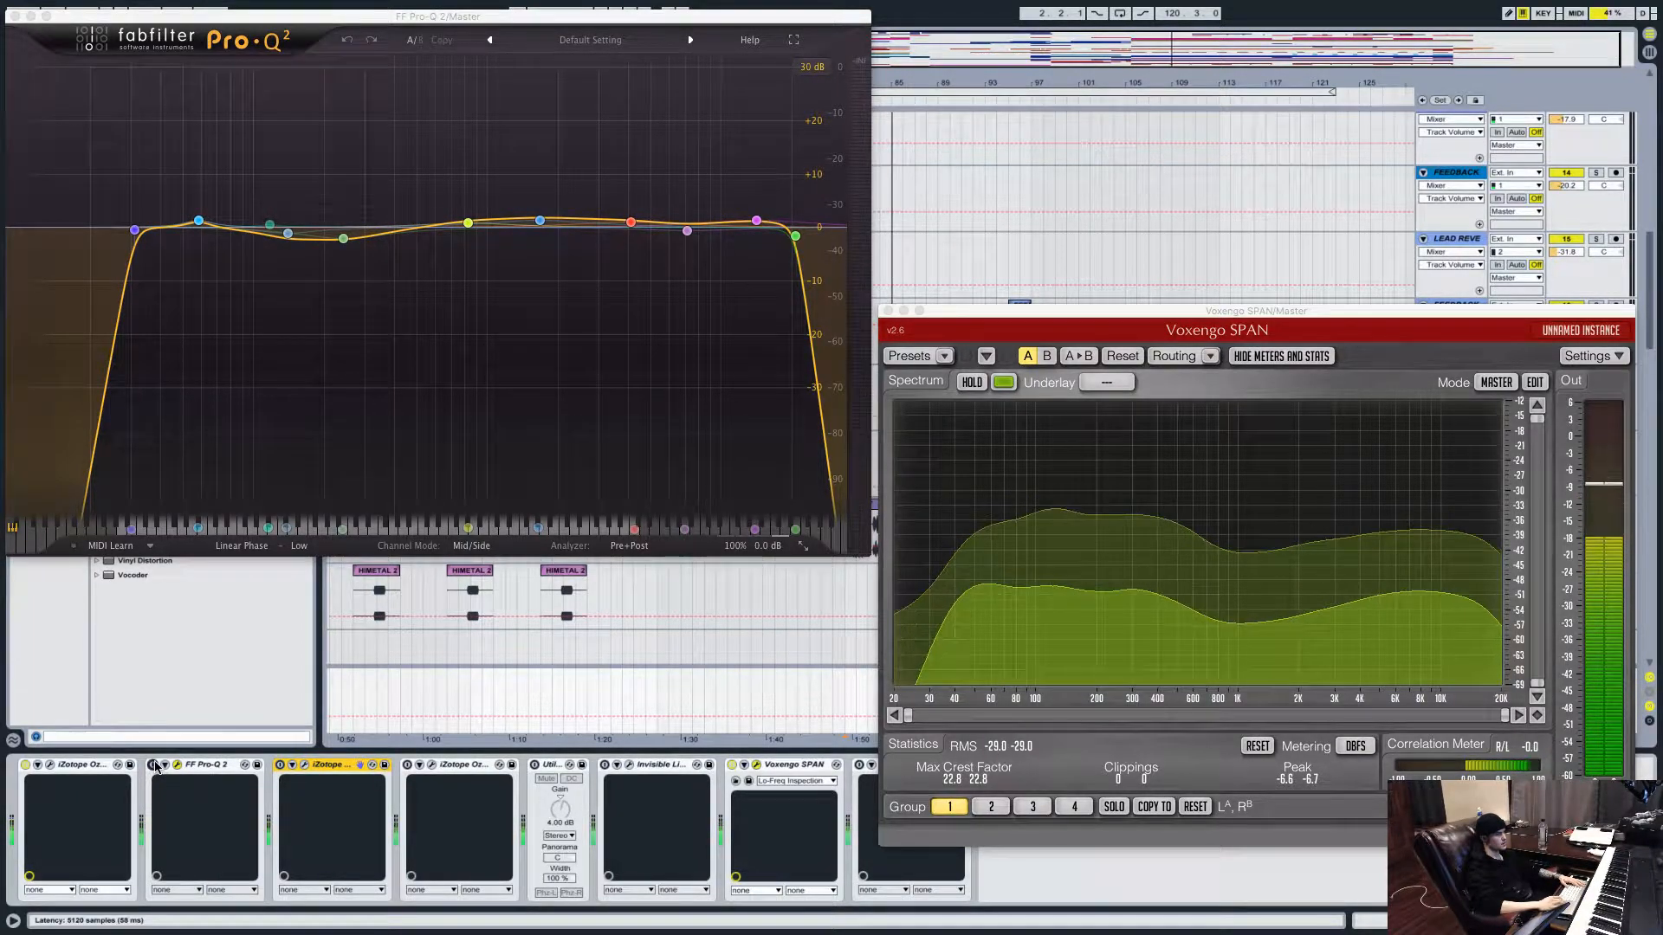
{"action": "left_click", "coordinate": [534, 765]}
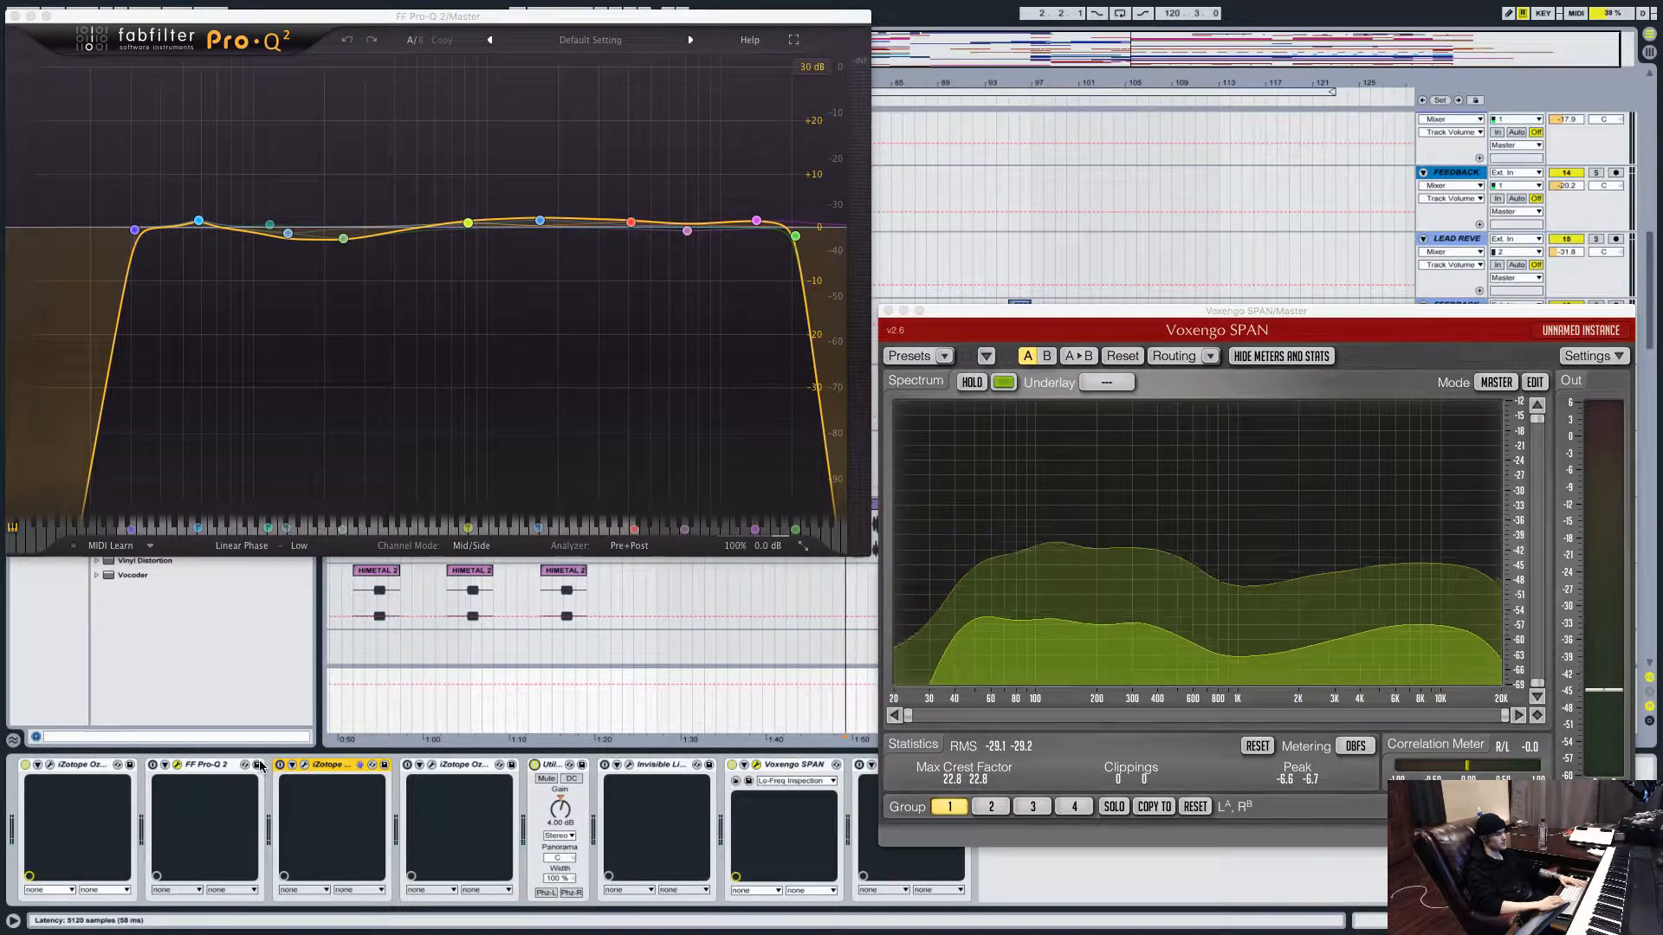
{"action": "key", "text": "space"}
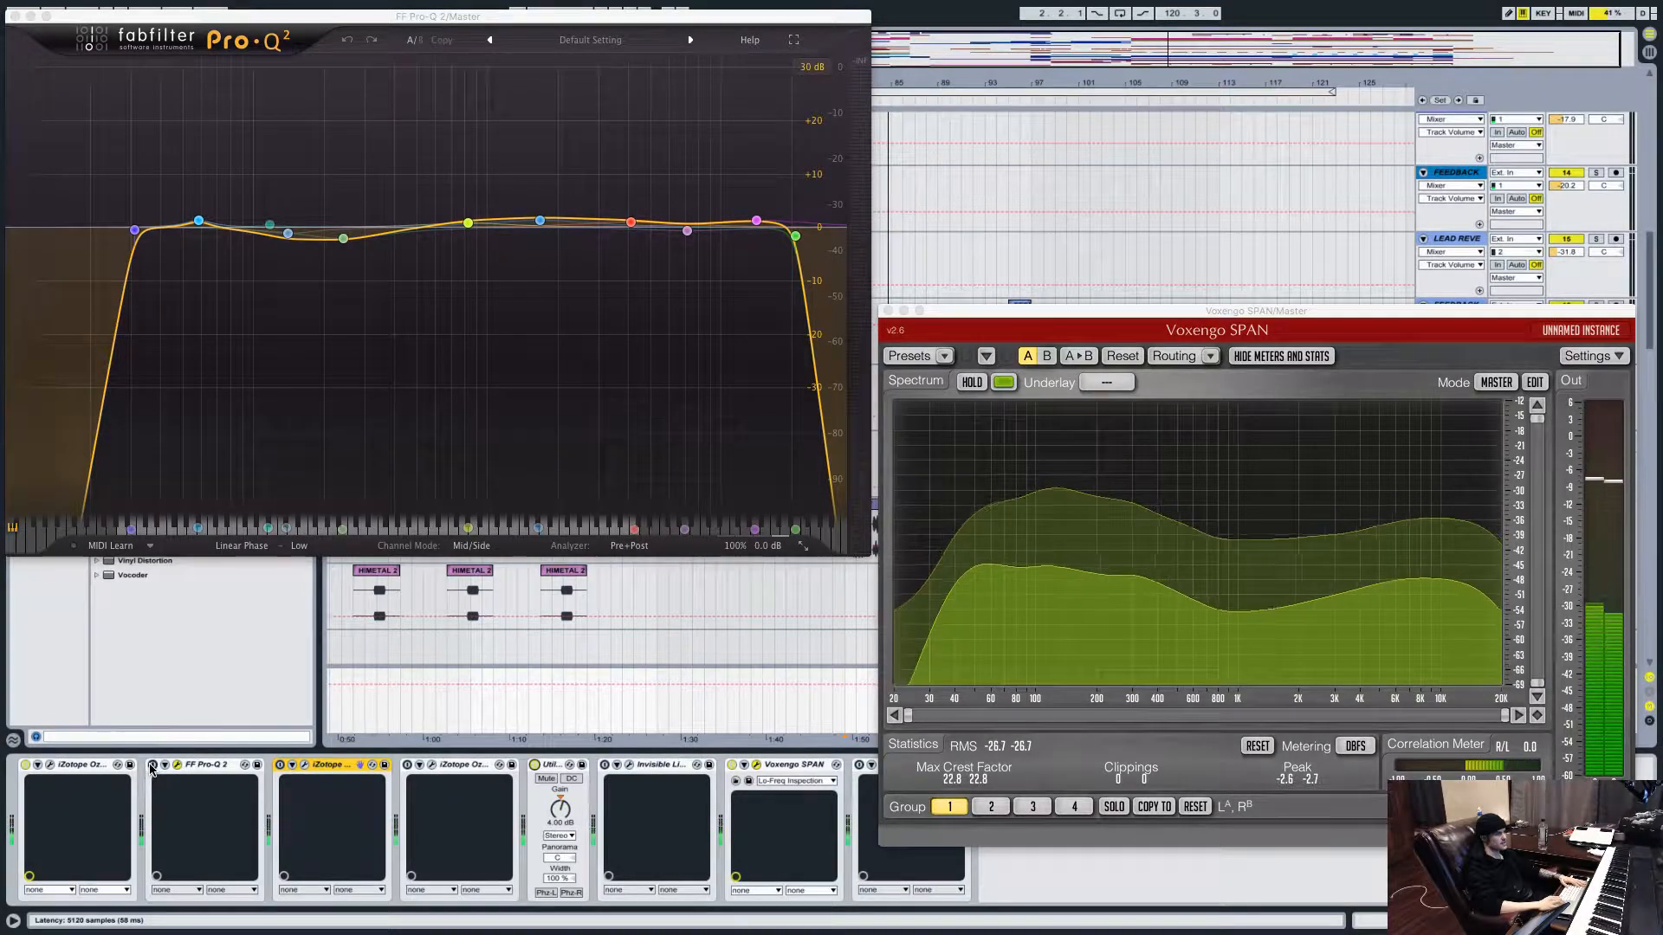
{"action": "left_click", "coordinate": [153, 766]}
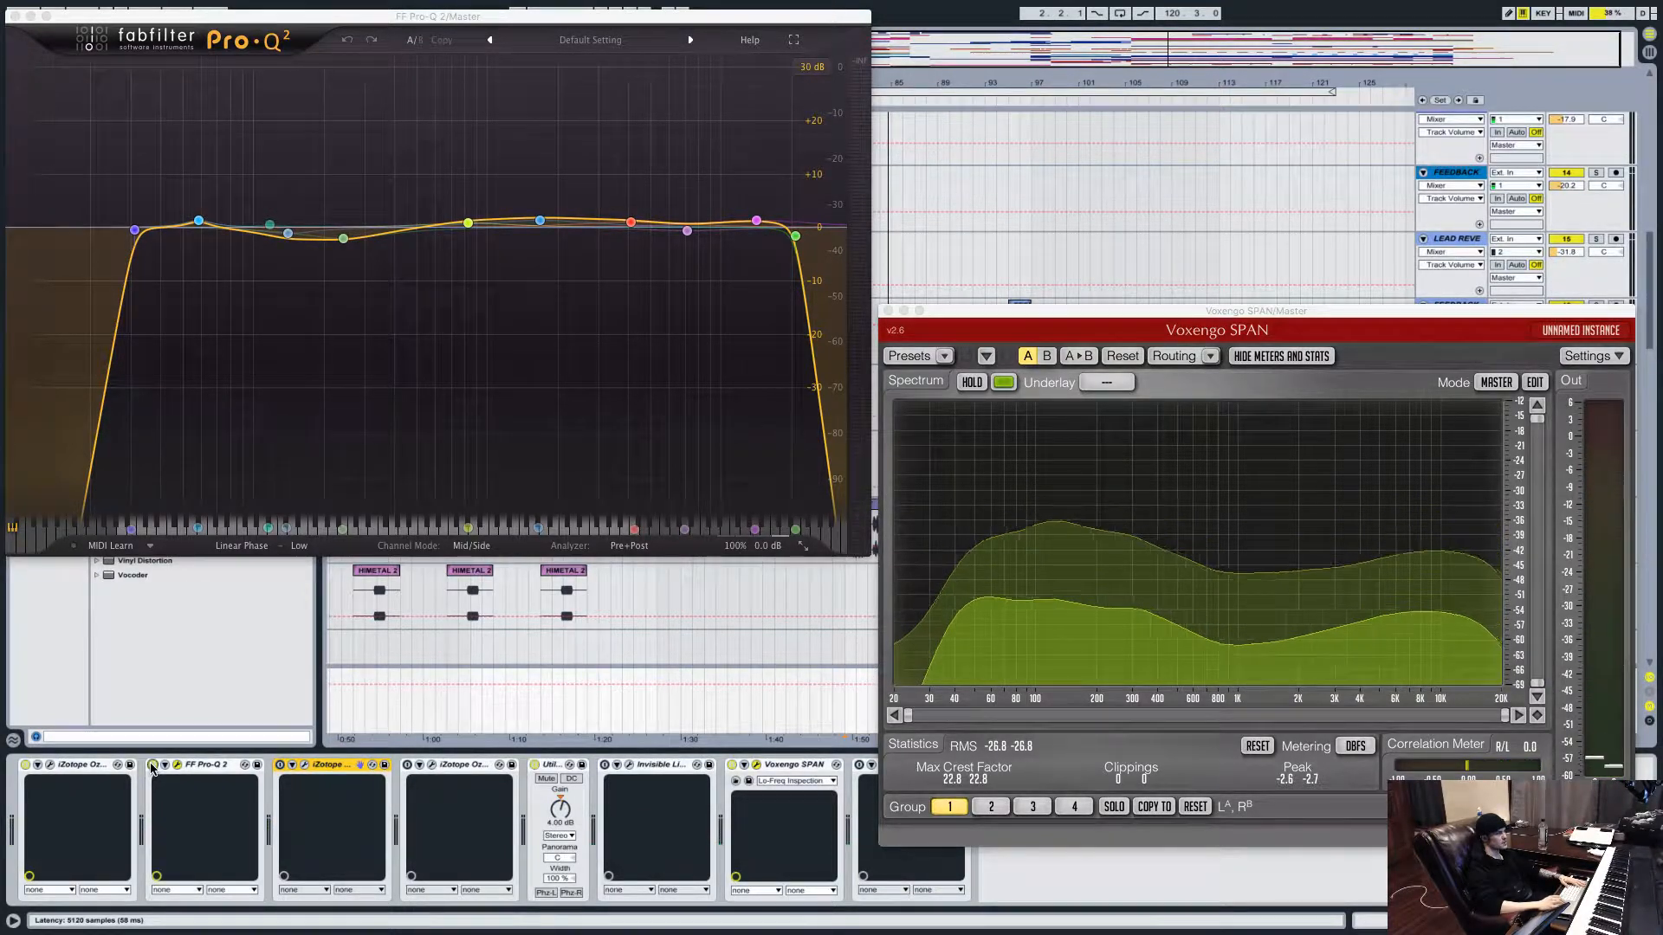
{"action": "key", "text": "space"}
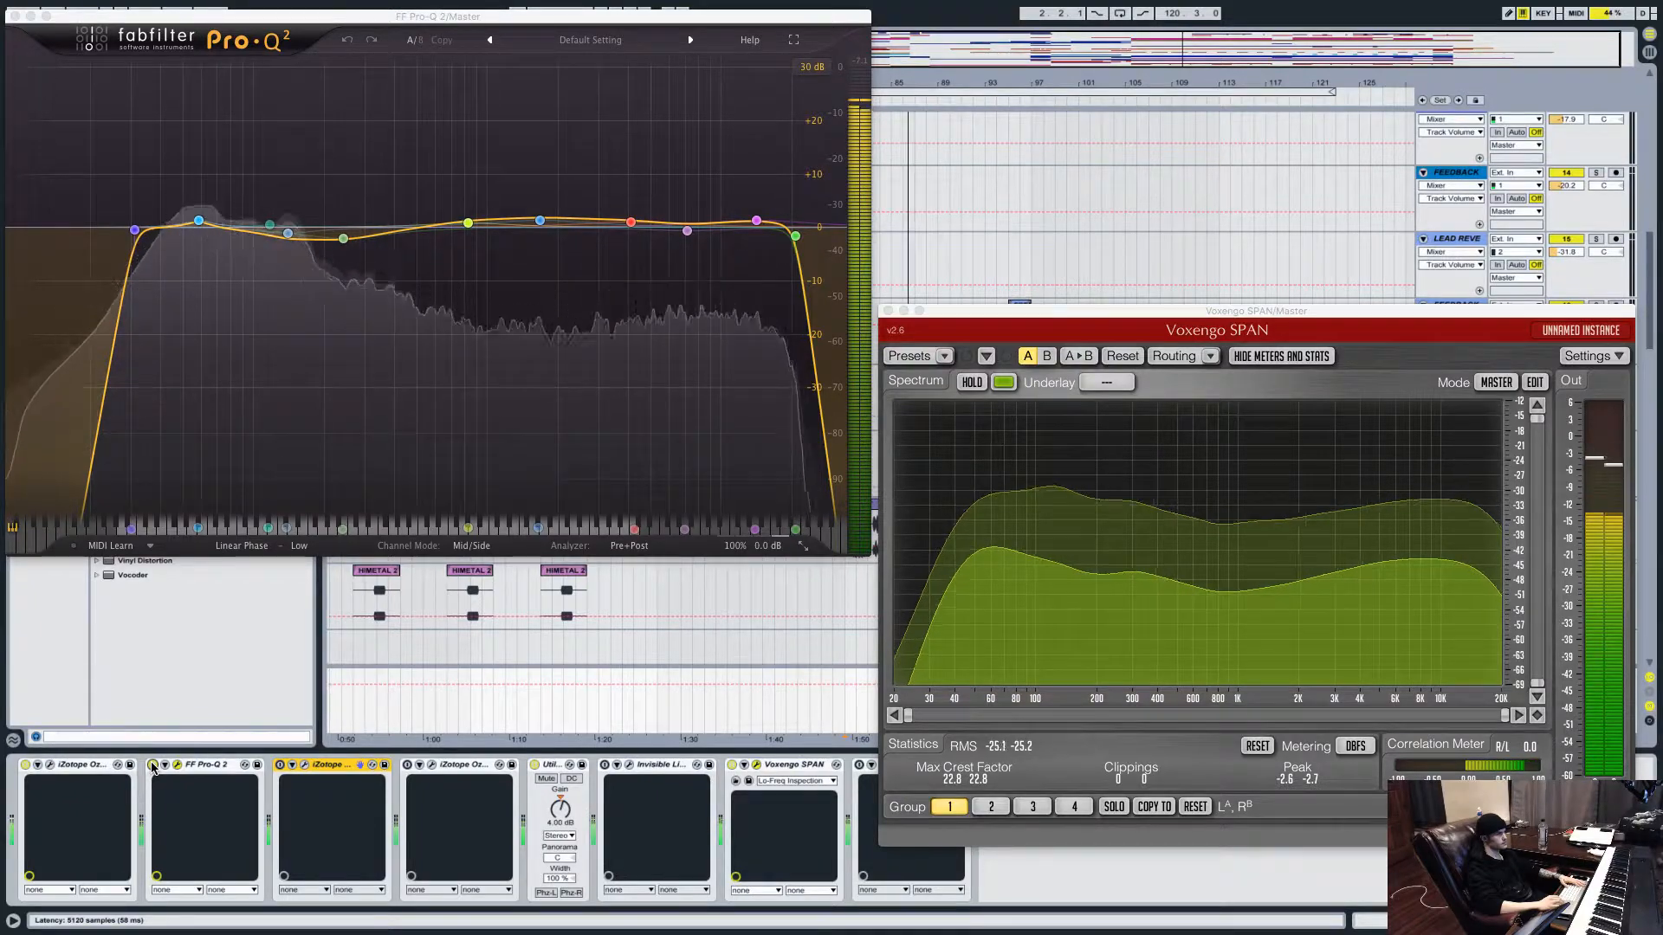
{"action": "key", "text": "space"}
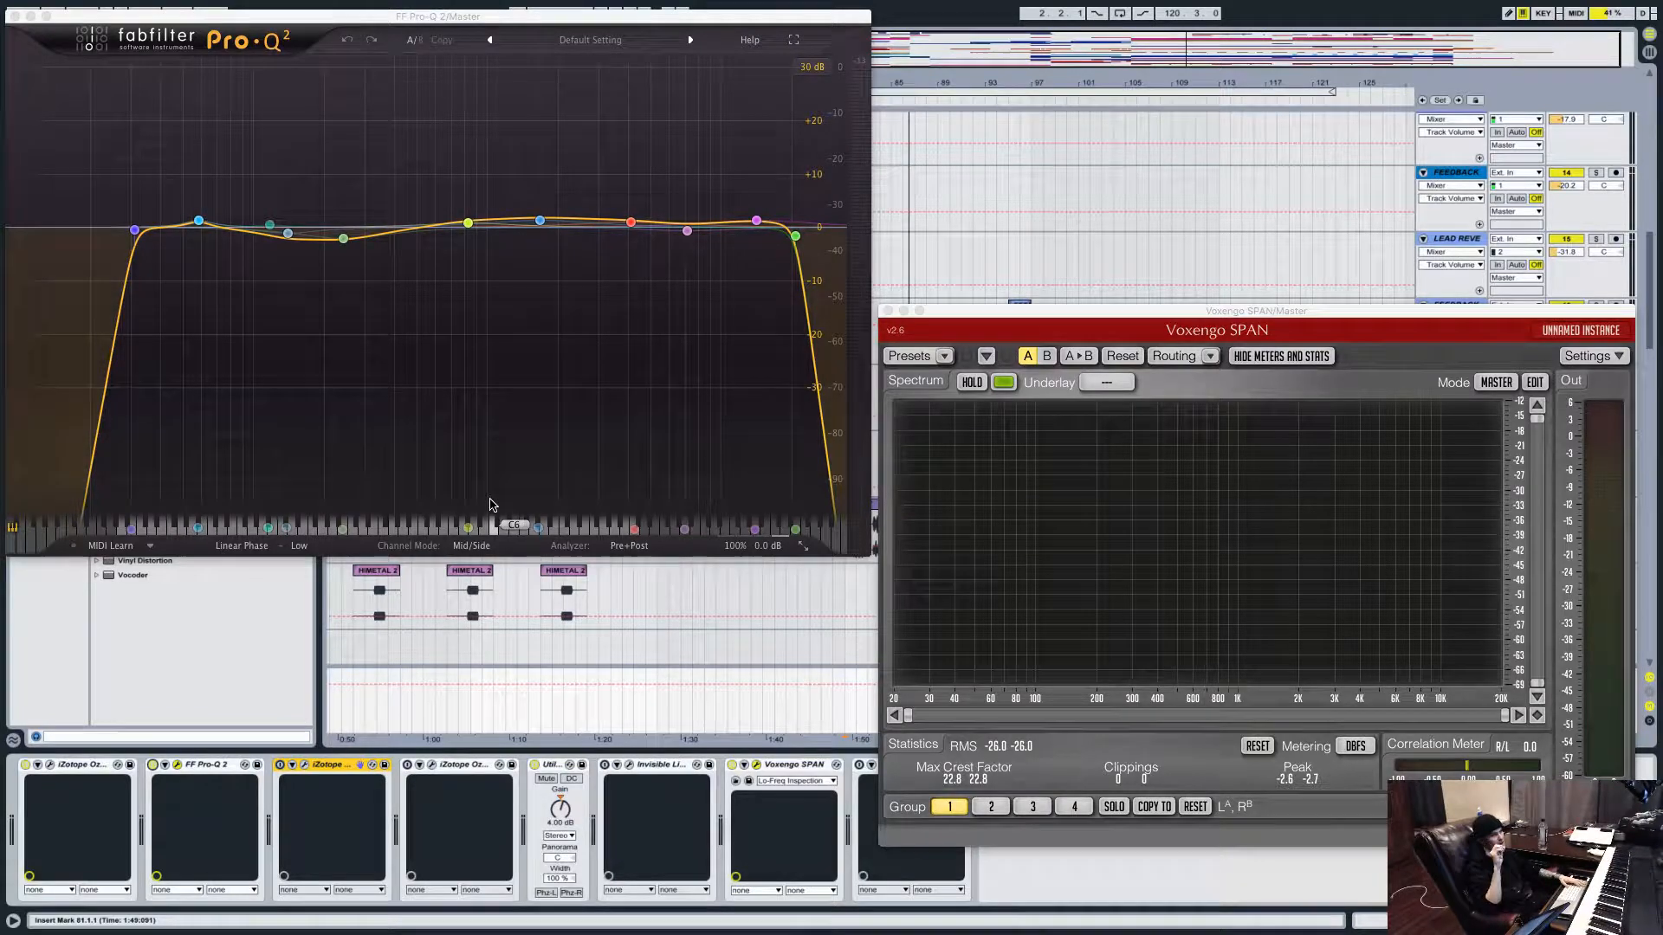
{"action": "key", "text": "ctrl+Left"}
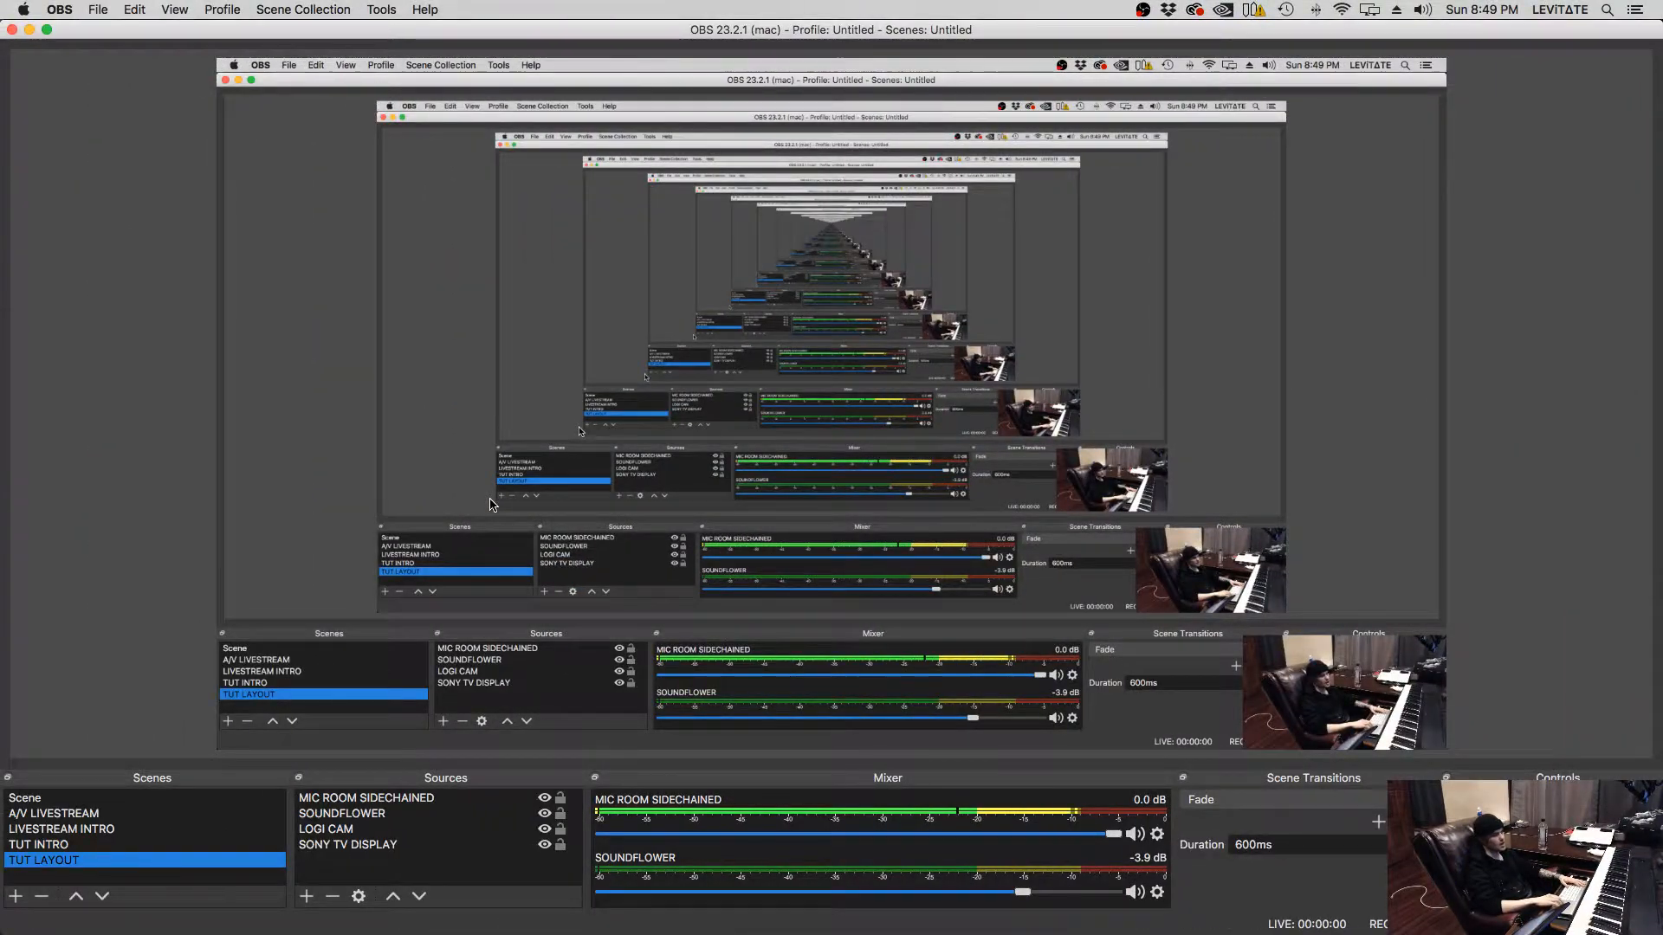
{"action": "key", "text": "ctrl+Right"}
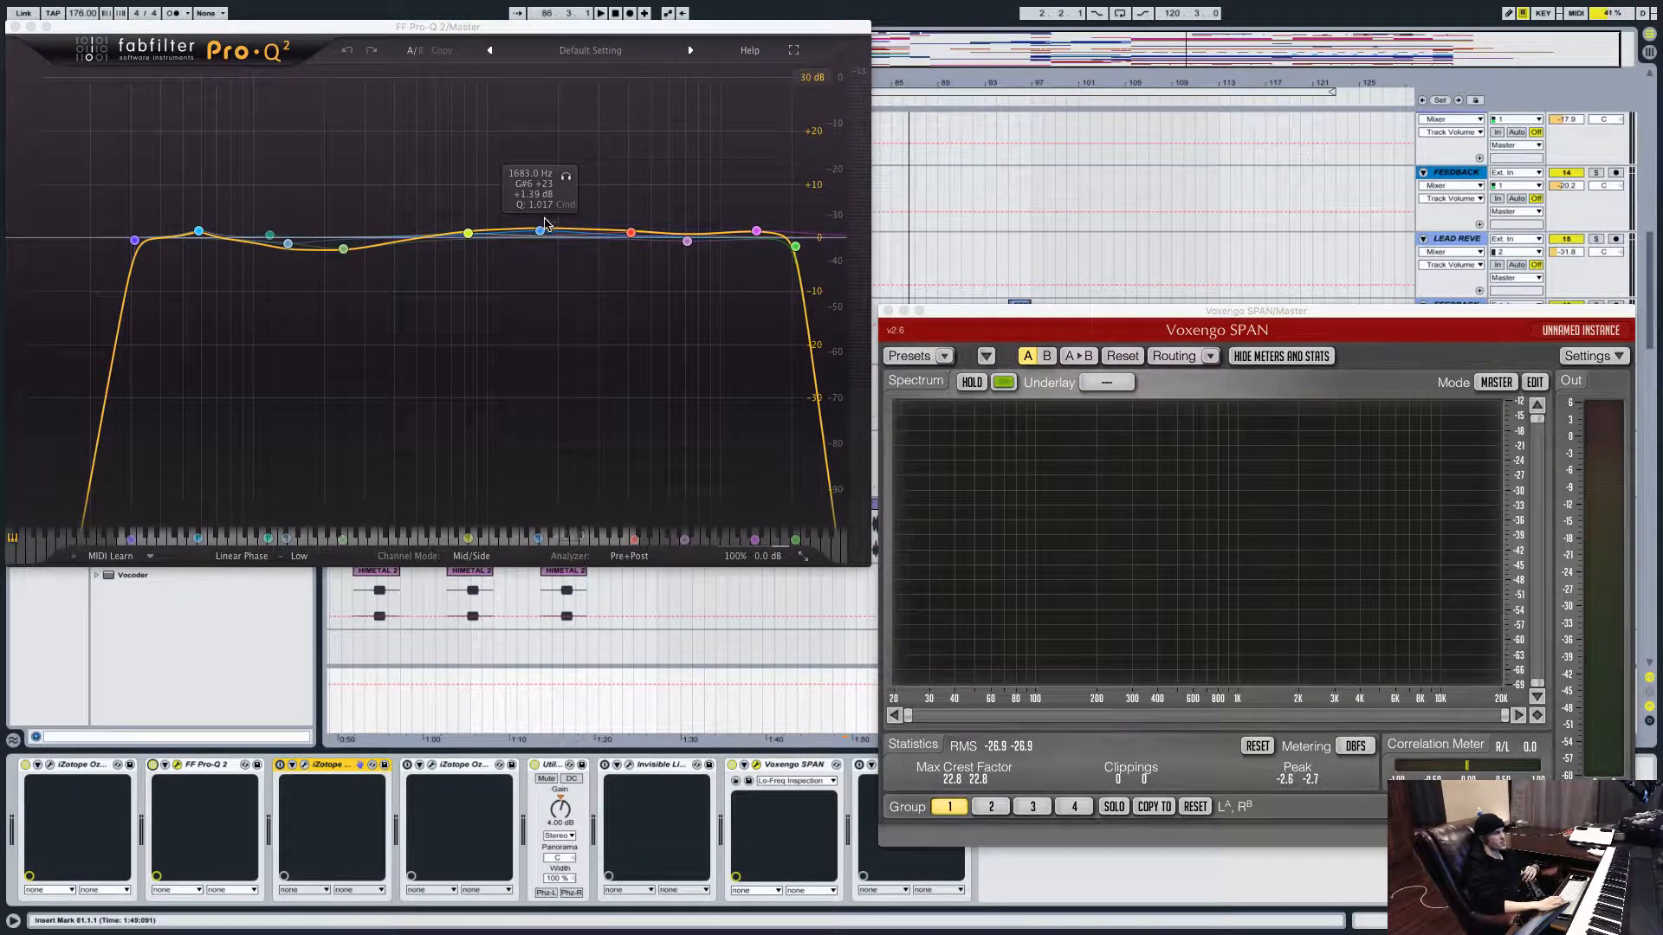
Inspect the Pro-Q 2 bell bands across the curve and the High Cut and Low Cut filters, and close the EQ window.
{"action": "left_click", "coordinate": [540, 231]}
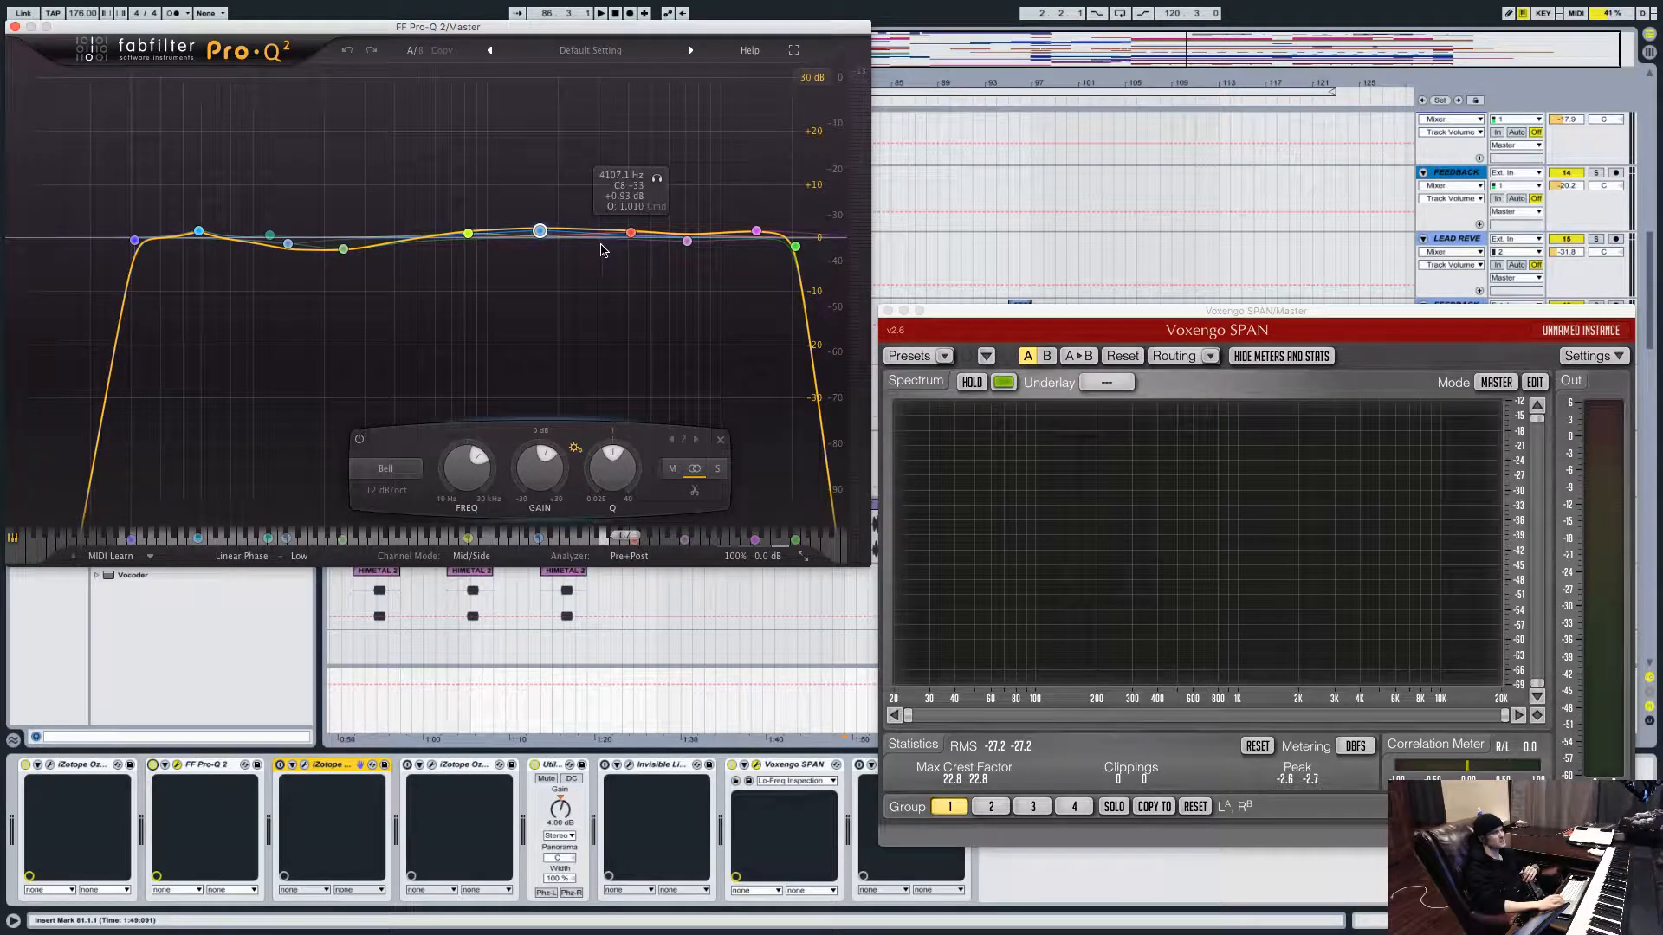
{"action": "left_click", "coordinate": [630, 232]}
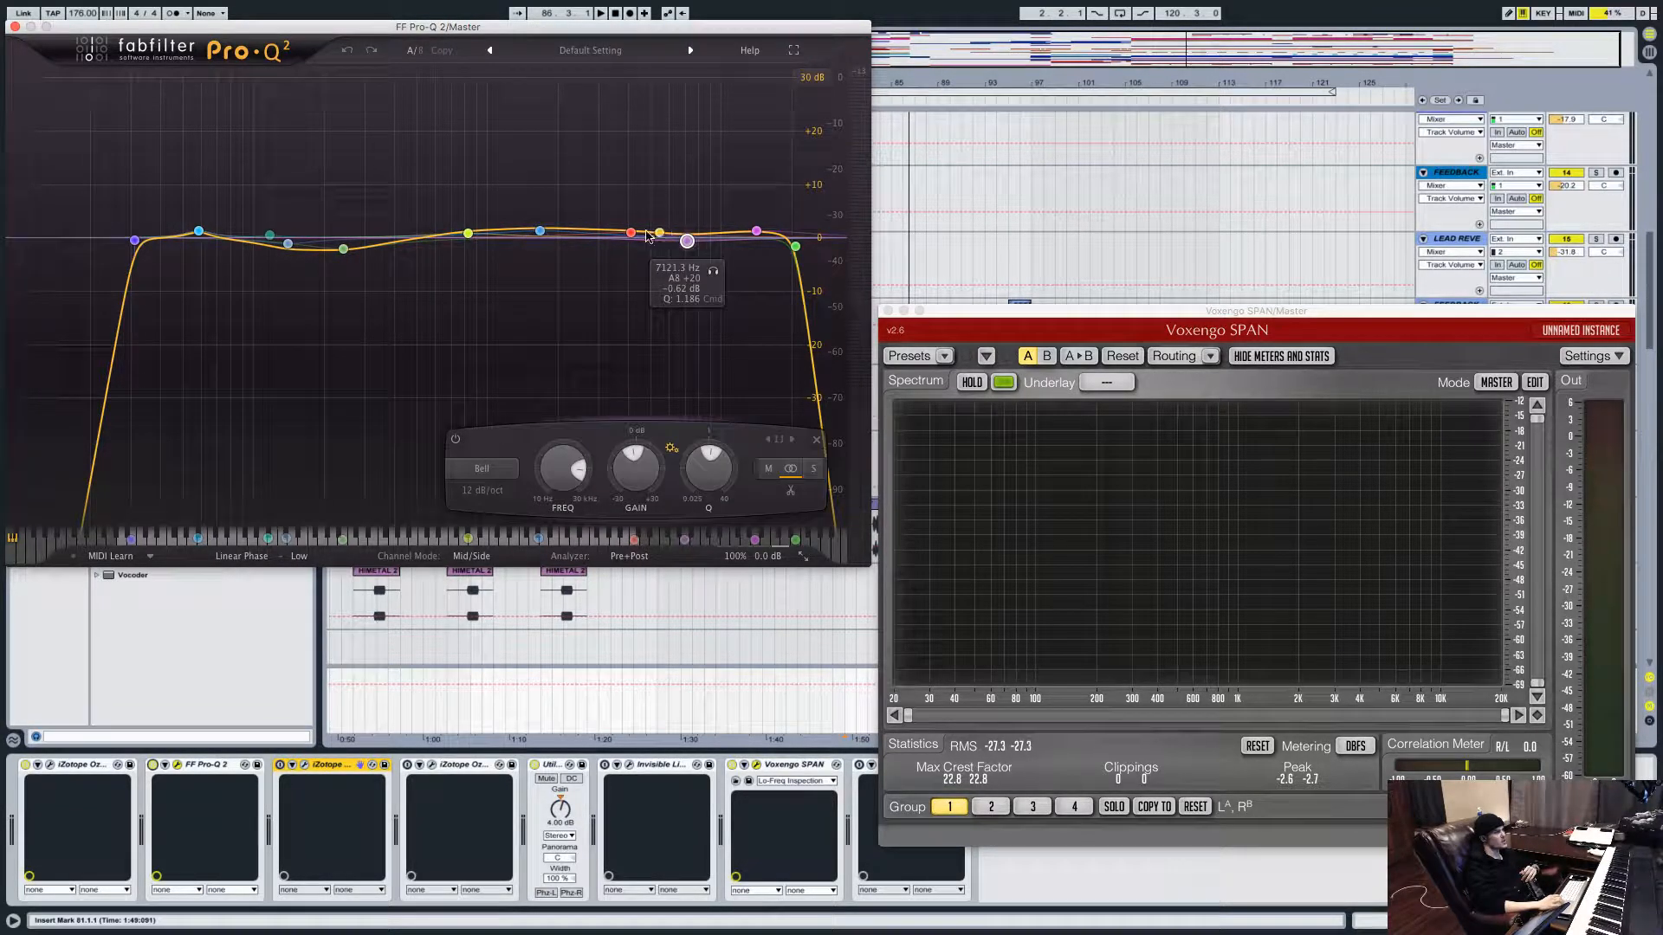
{"action": "left_click", "coordinate": [468, 233]}
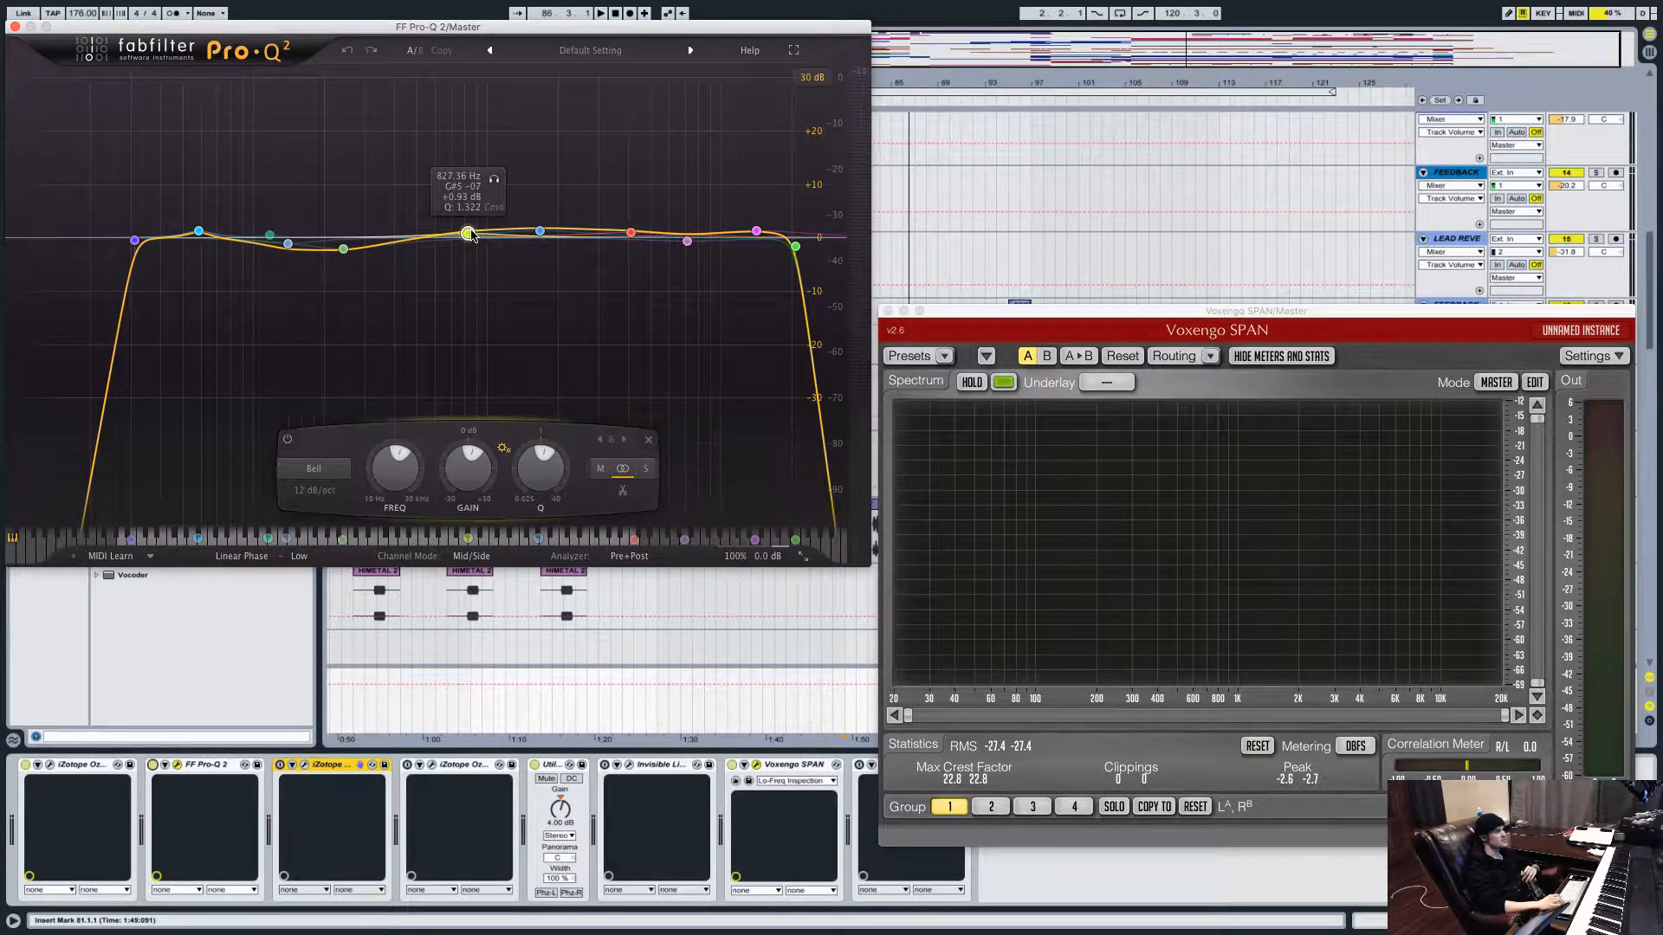
{"action": "left_click", "coordinate": [287, 244]}
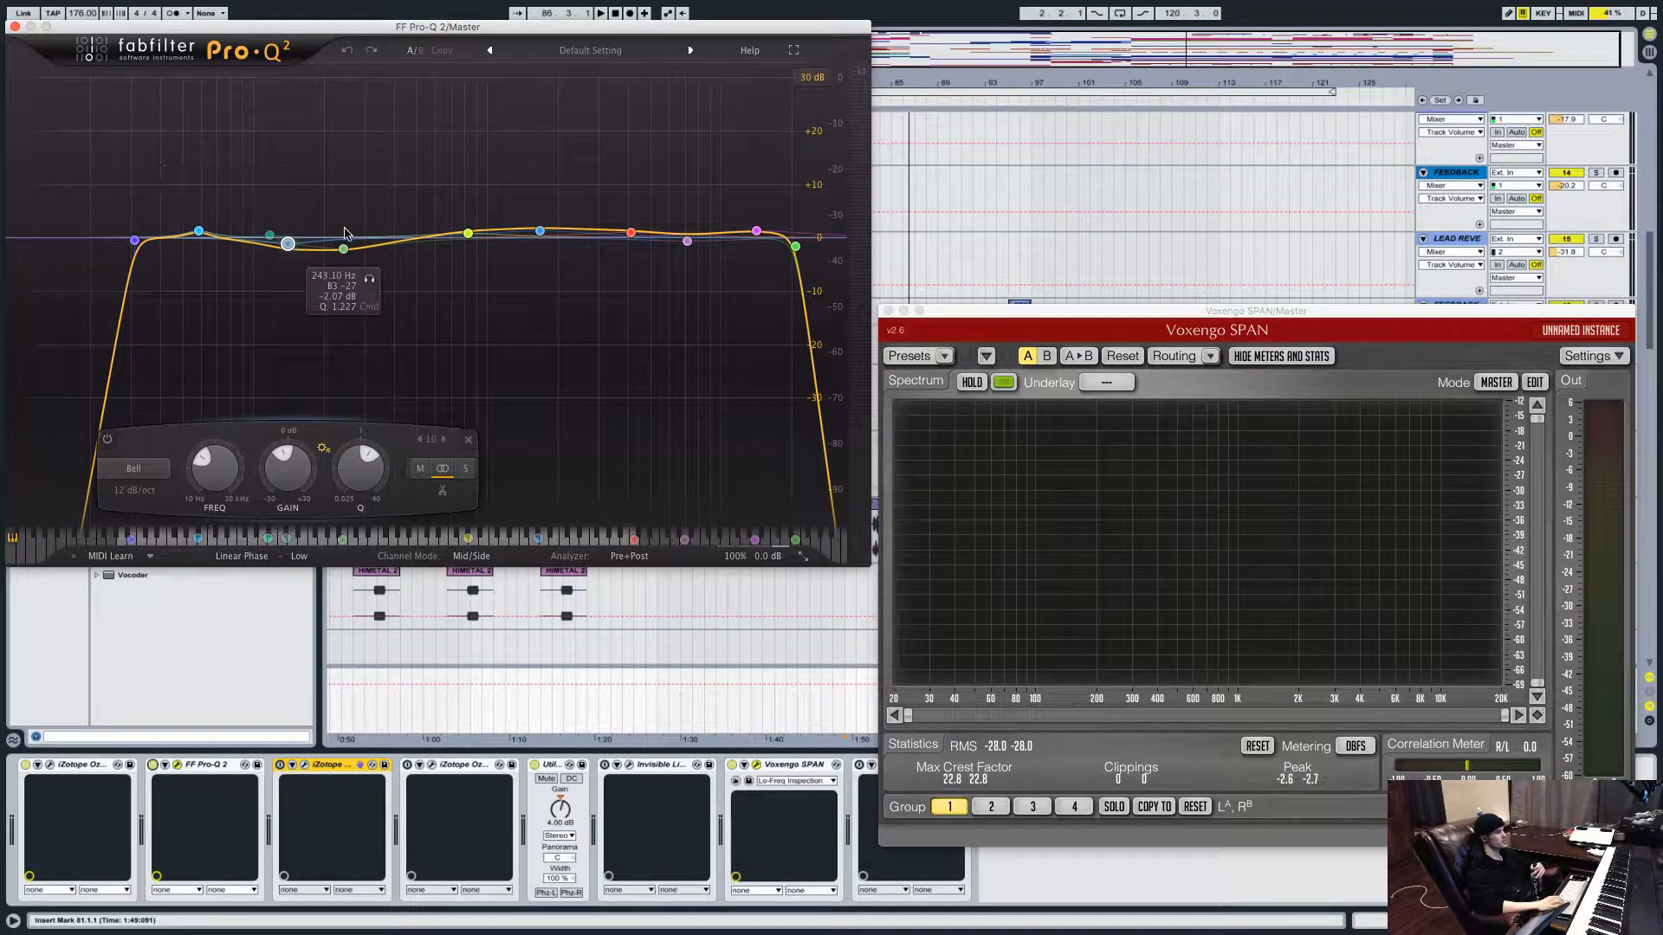
{"action": "left_click", "coordinate": [199, 232]}
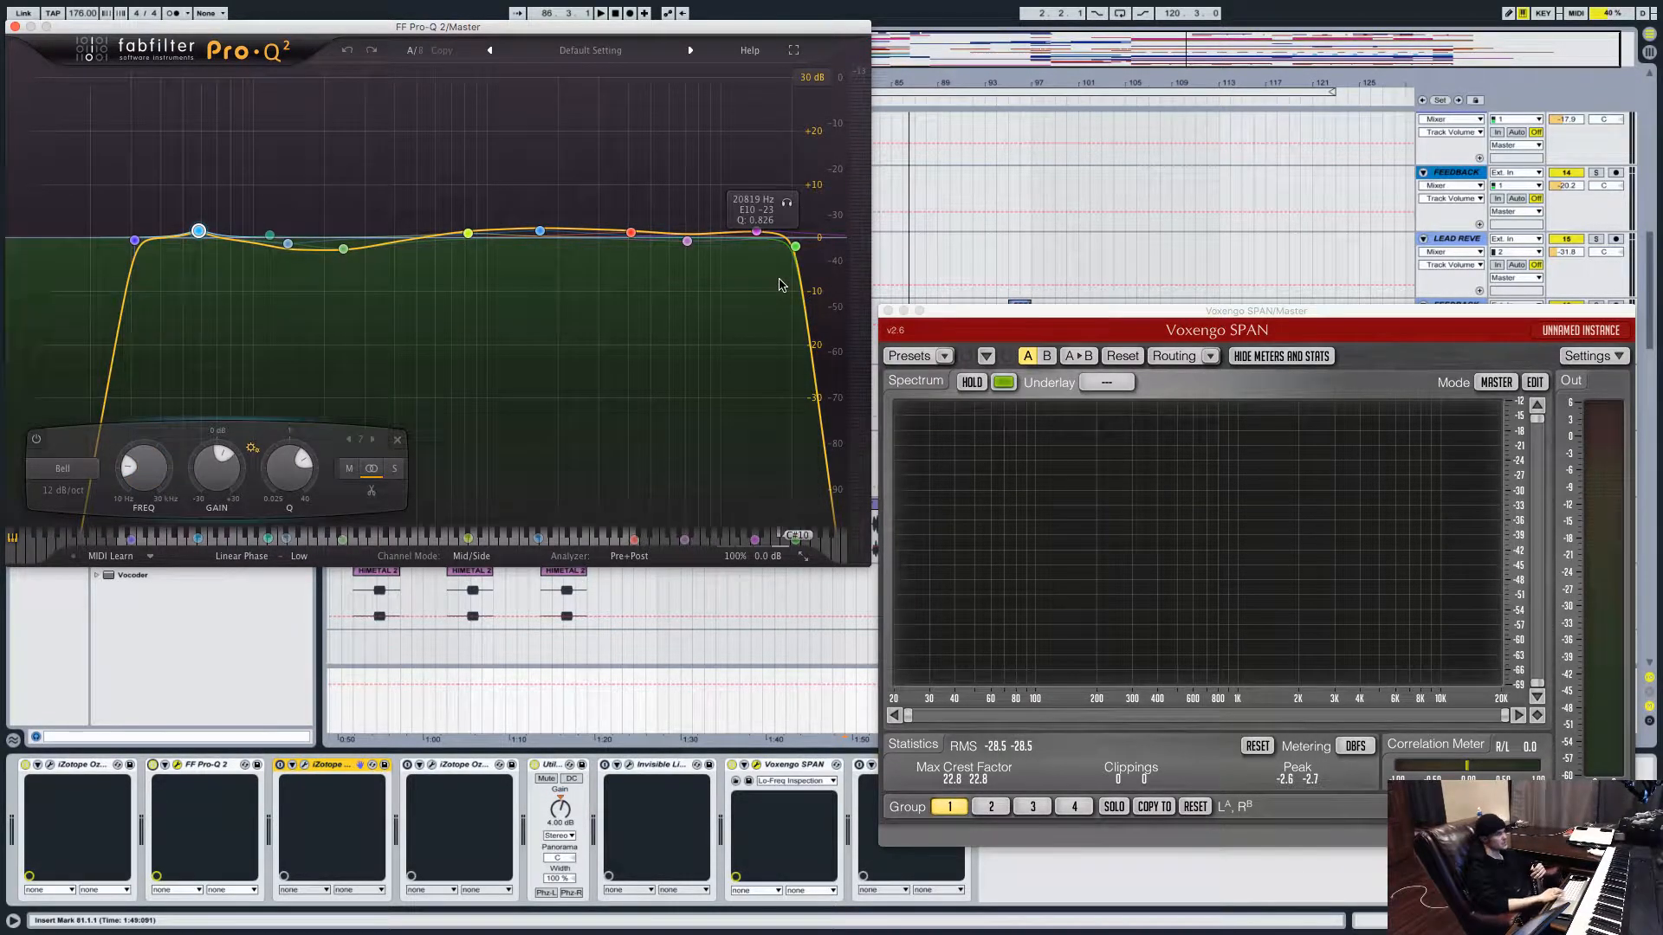
{"action": "left_click", "coordinate": [795, 247]}
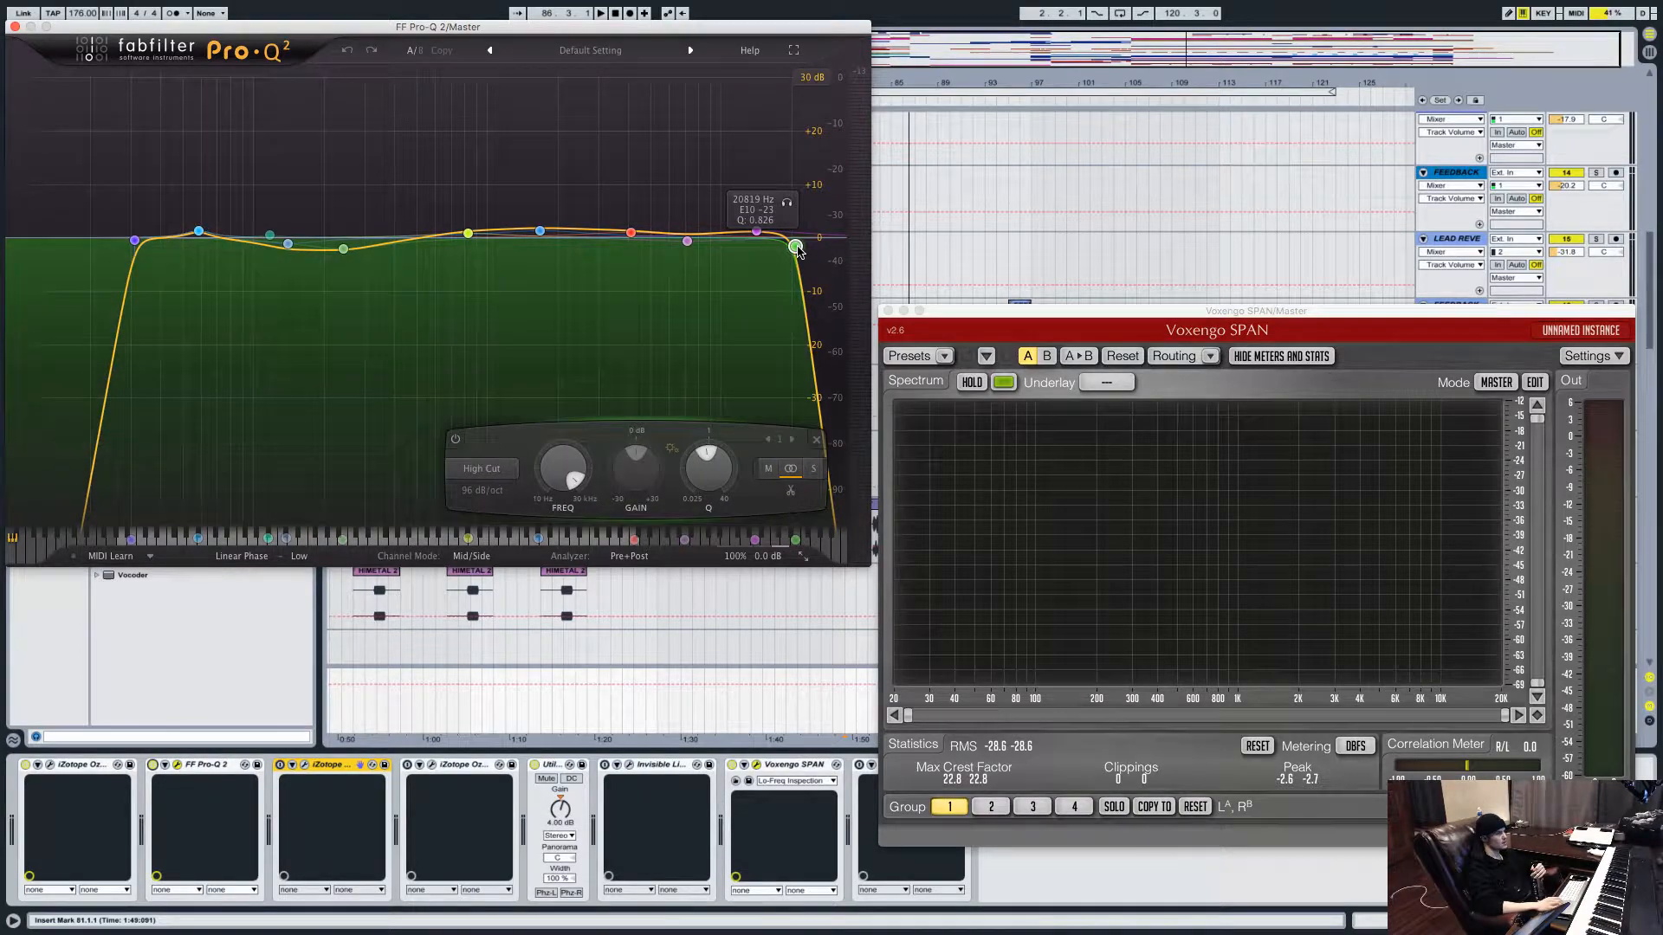
{"action": "left_click", "coordinate": [134, 240]}
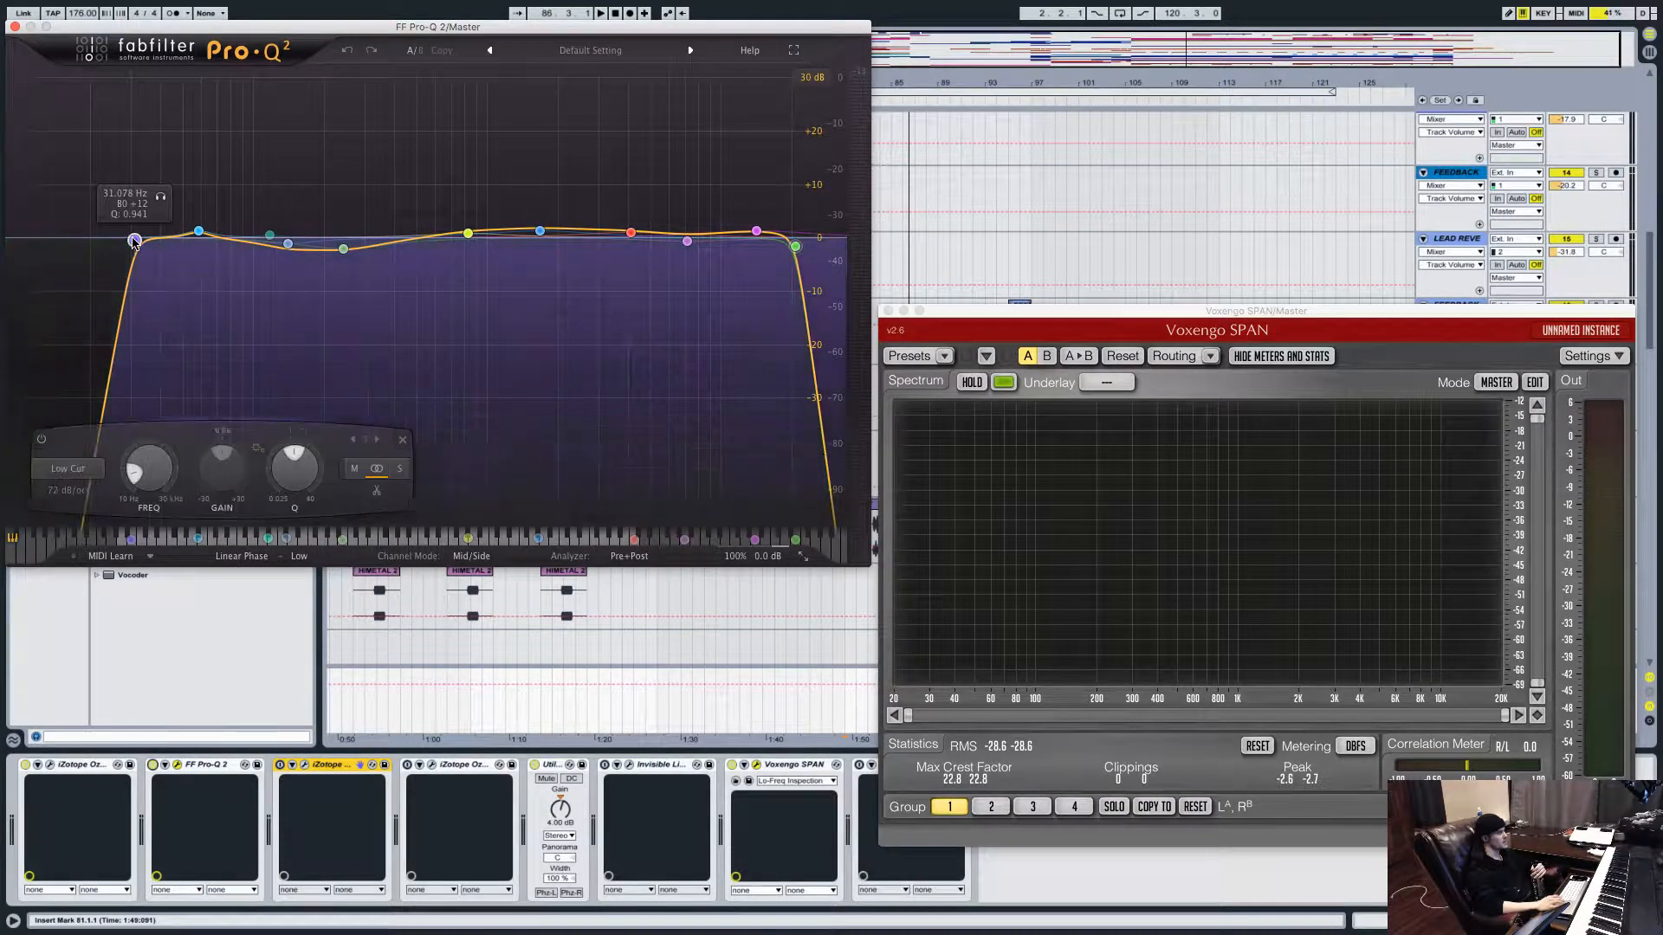
{"action": "left_click", "coordinate": [15, 27]}
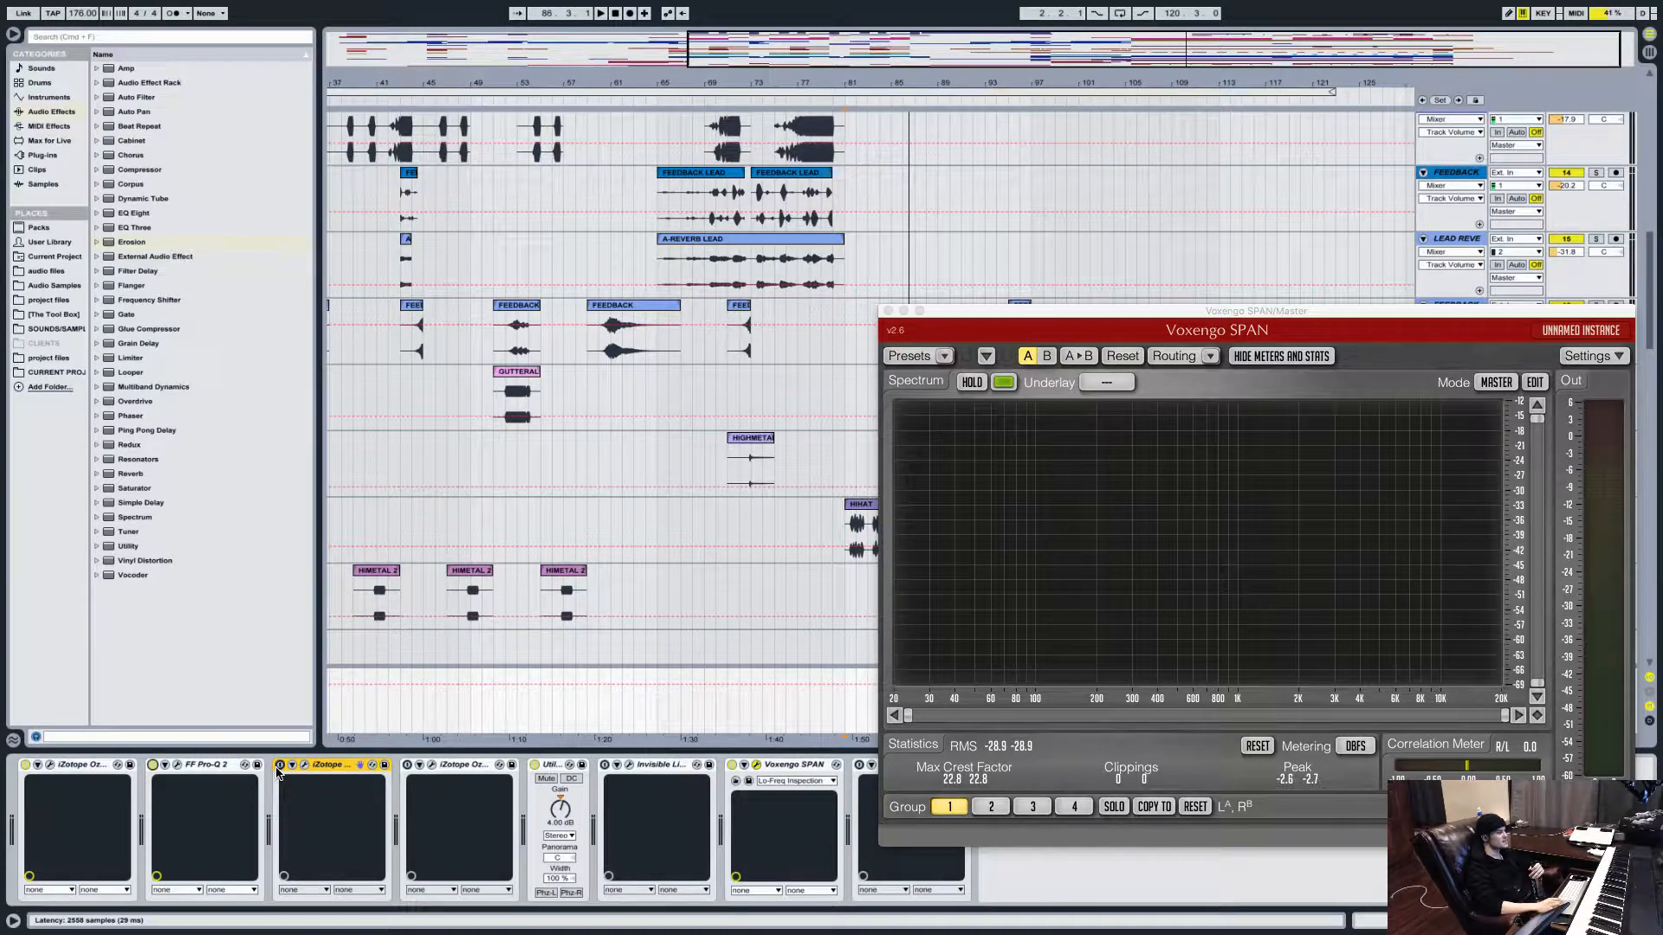
Enable and open the Ozone 7 Exciter on the Master, and move its window clear of more of SPAN.
{"action": "left_click", "coordinate": [306, 766]}
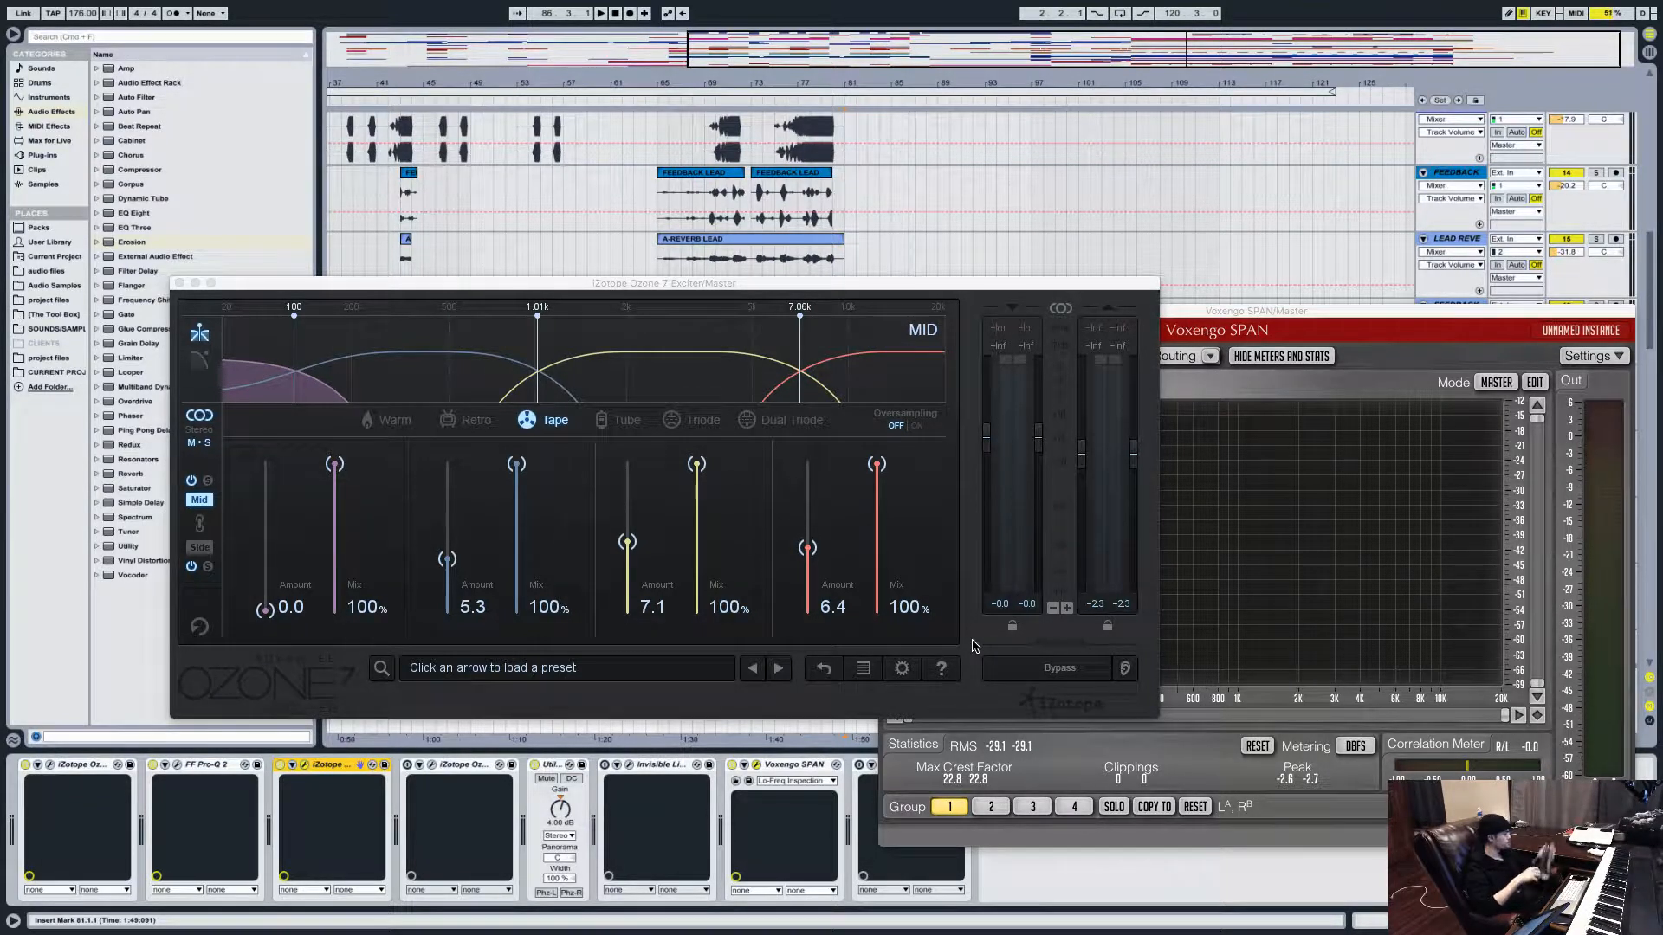
{"action": "left_click", "coordinate": [730, 274]}
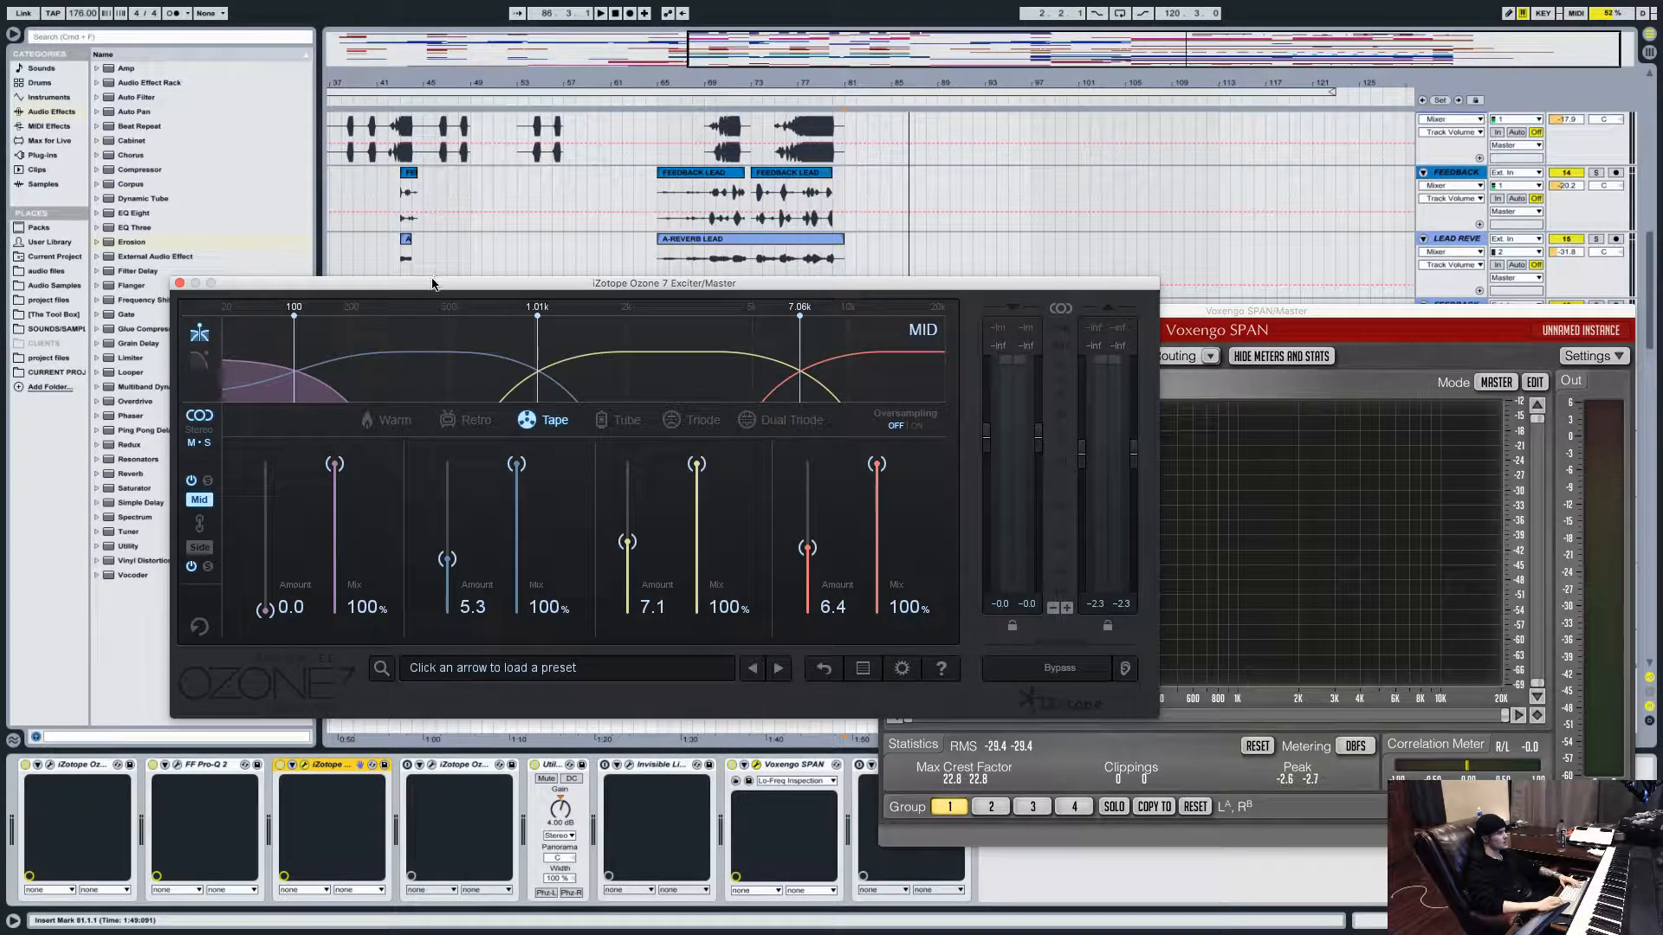
{"action": "left_click_drag", "start_coordinate": [433, 283], "coordinate": [324, 281]}
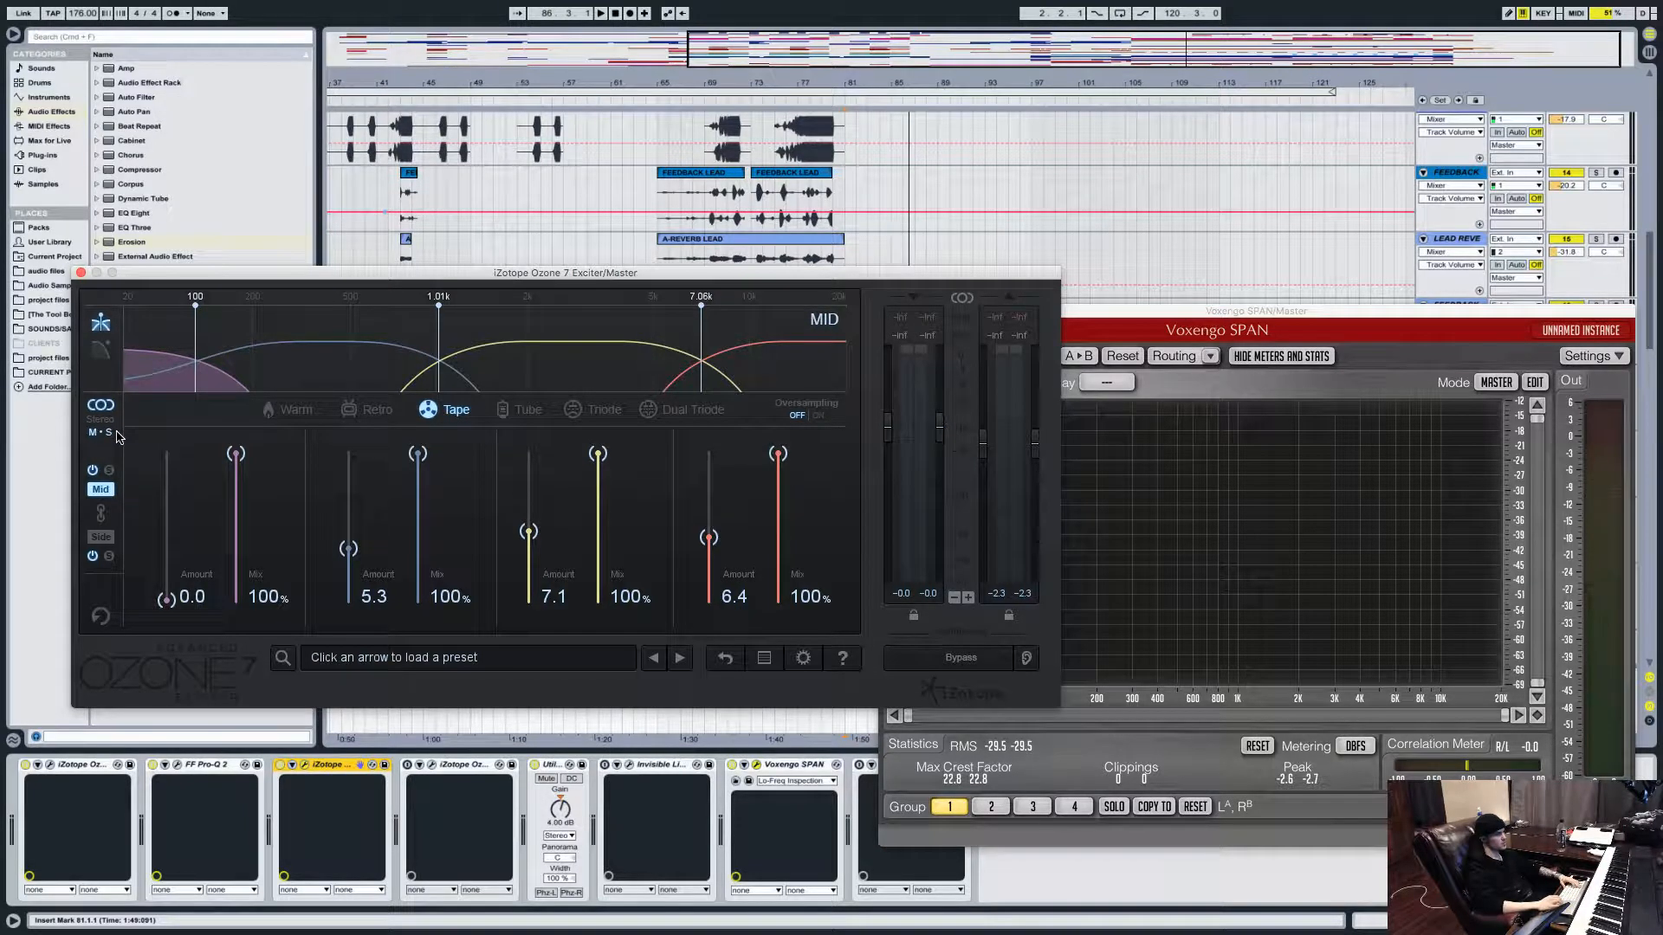
Check the Exciter's Side channel settings, return to the Mid channel, and bring the SPAN window in front.
{"action": "left_click", "coordinate": [100, 537]}
{"action": "left_click", "coordinate": [101, 489]}
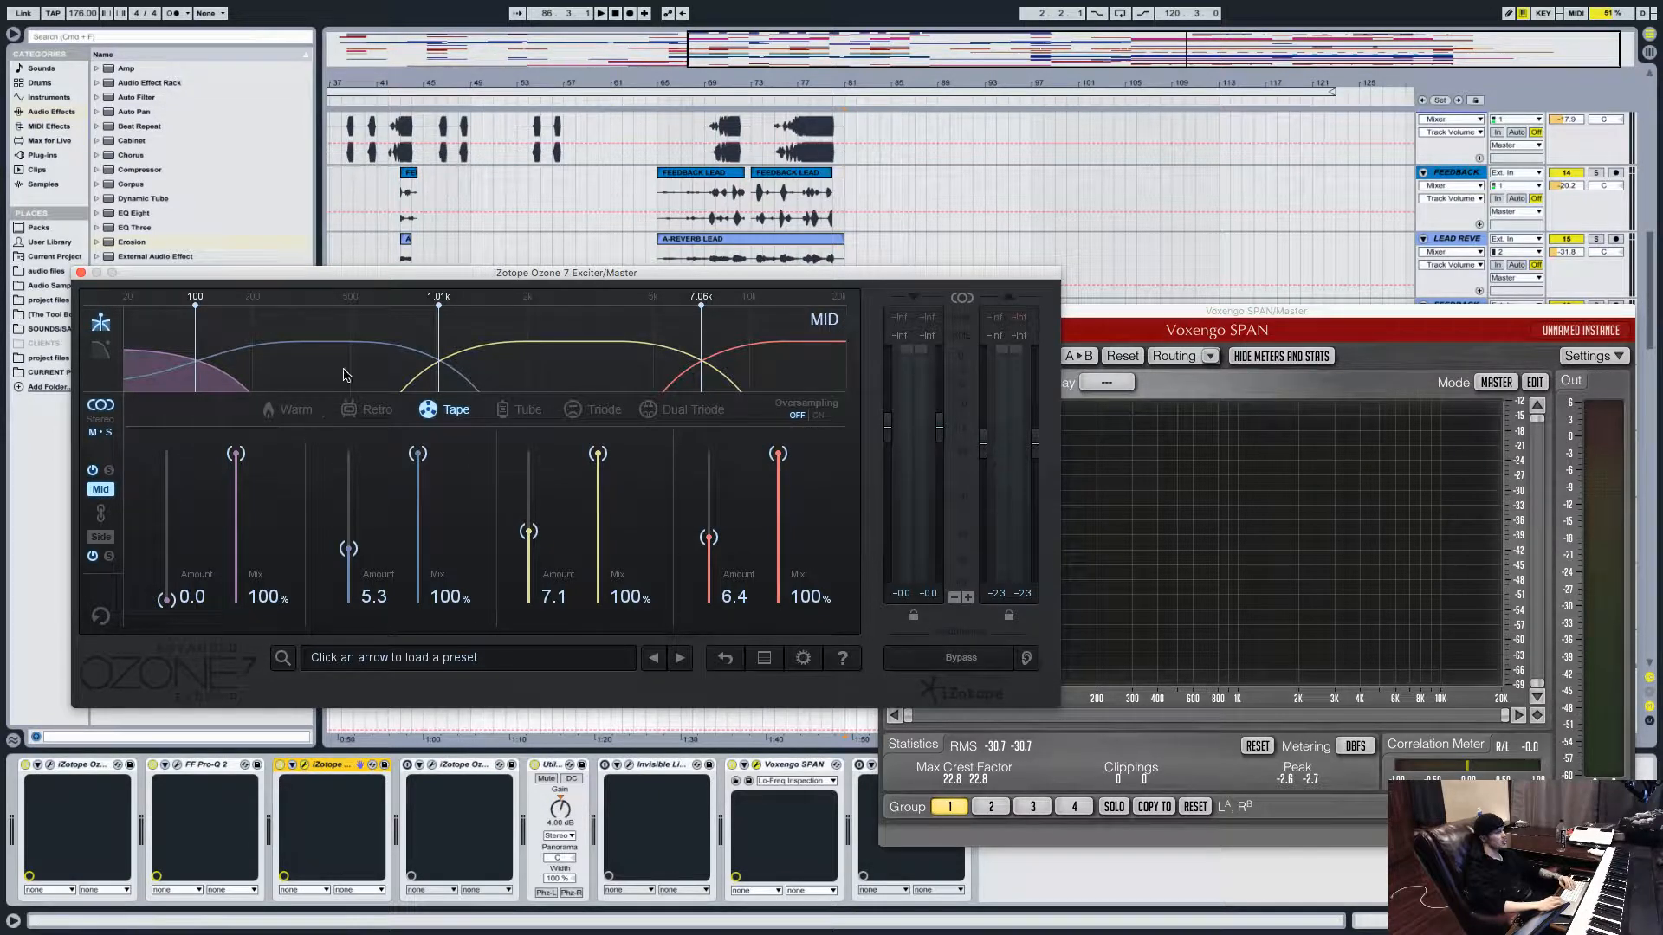
{"action": "left_click", "coordinate": [1187, 313]}
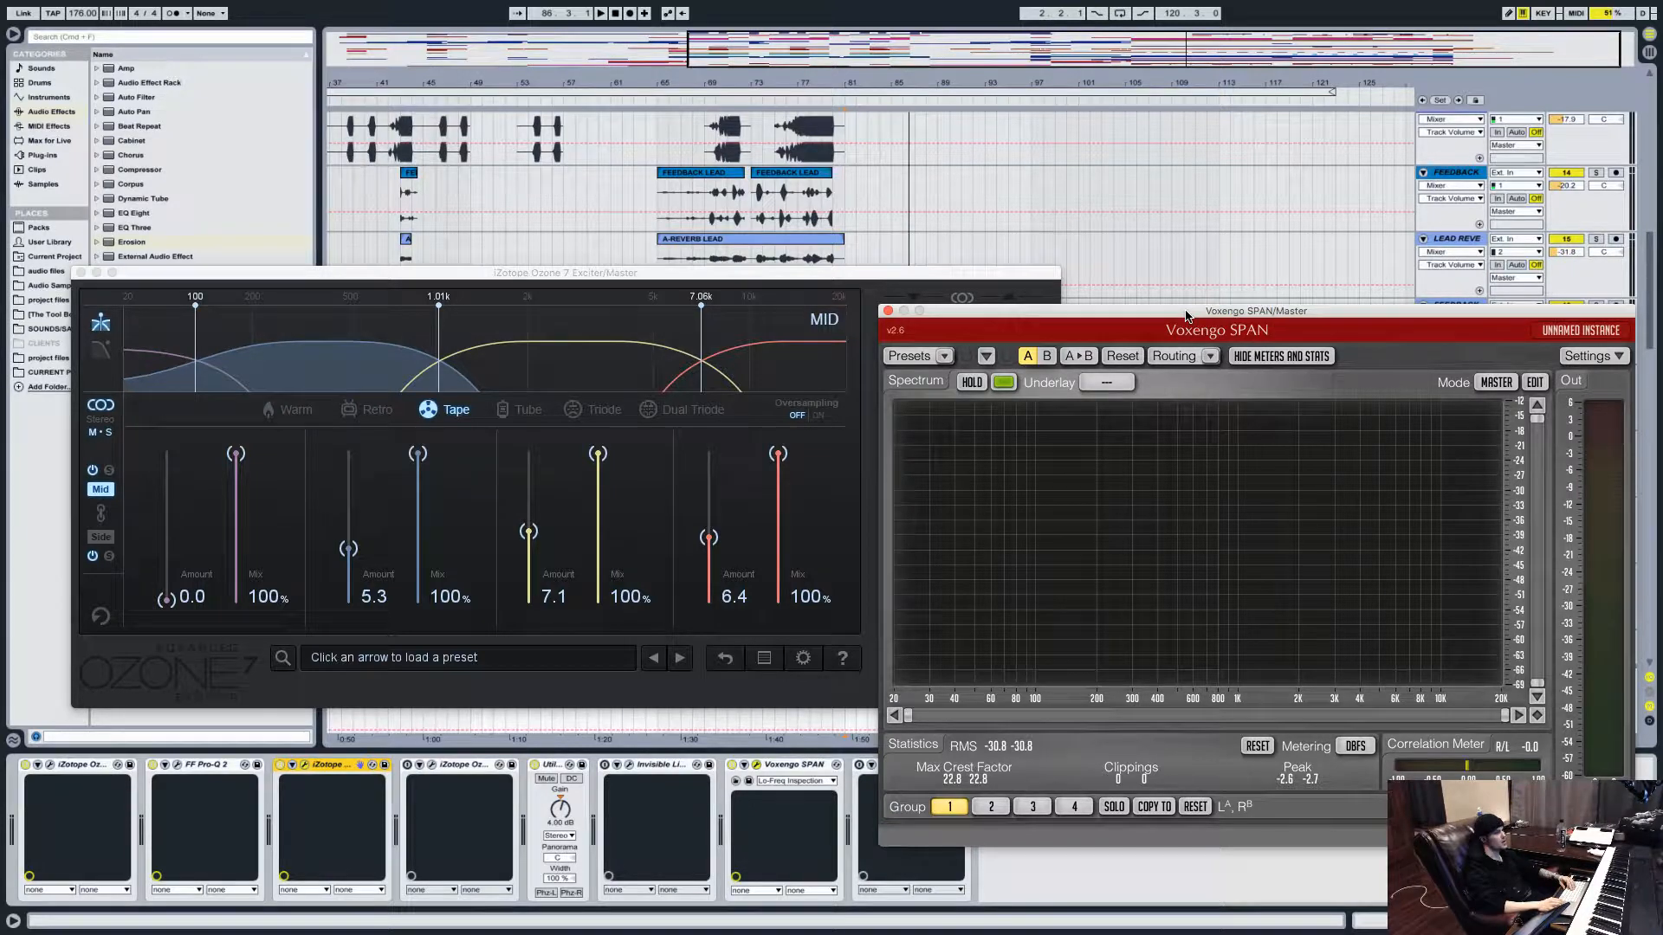
Bypass the Ozone Exciter, play the mix while watching SPAN, and enable the Exciter again.
{"action": "left_click", "coordinate": [717, 282]}
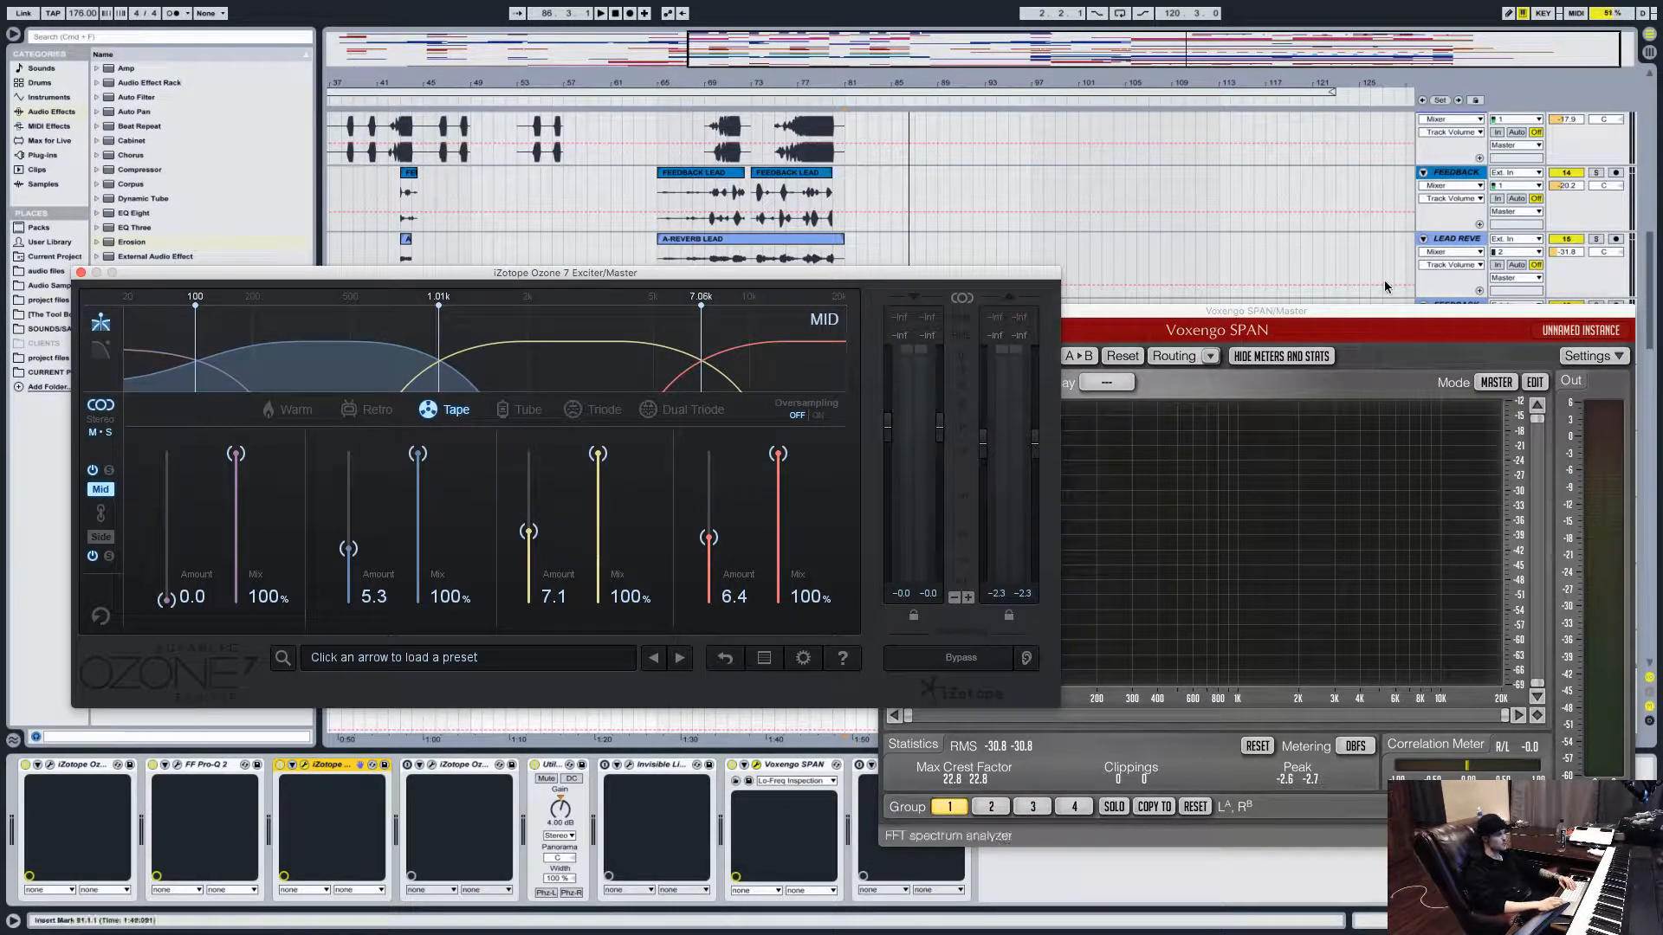
{"action": "left_click", "coordinate": [1345, 318]}
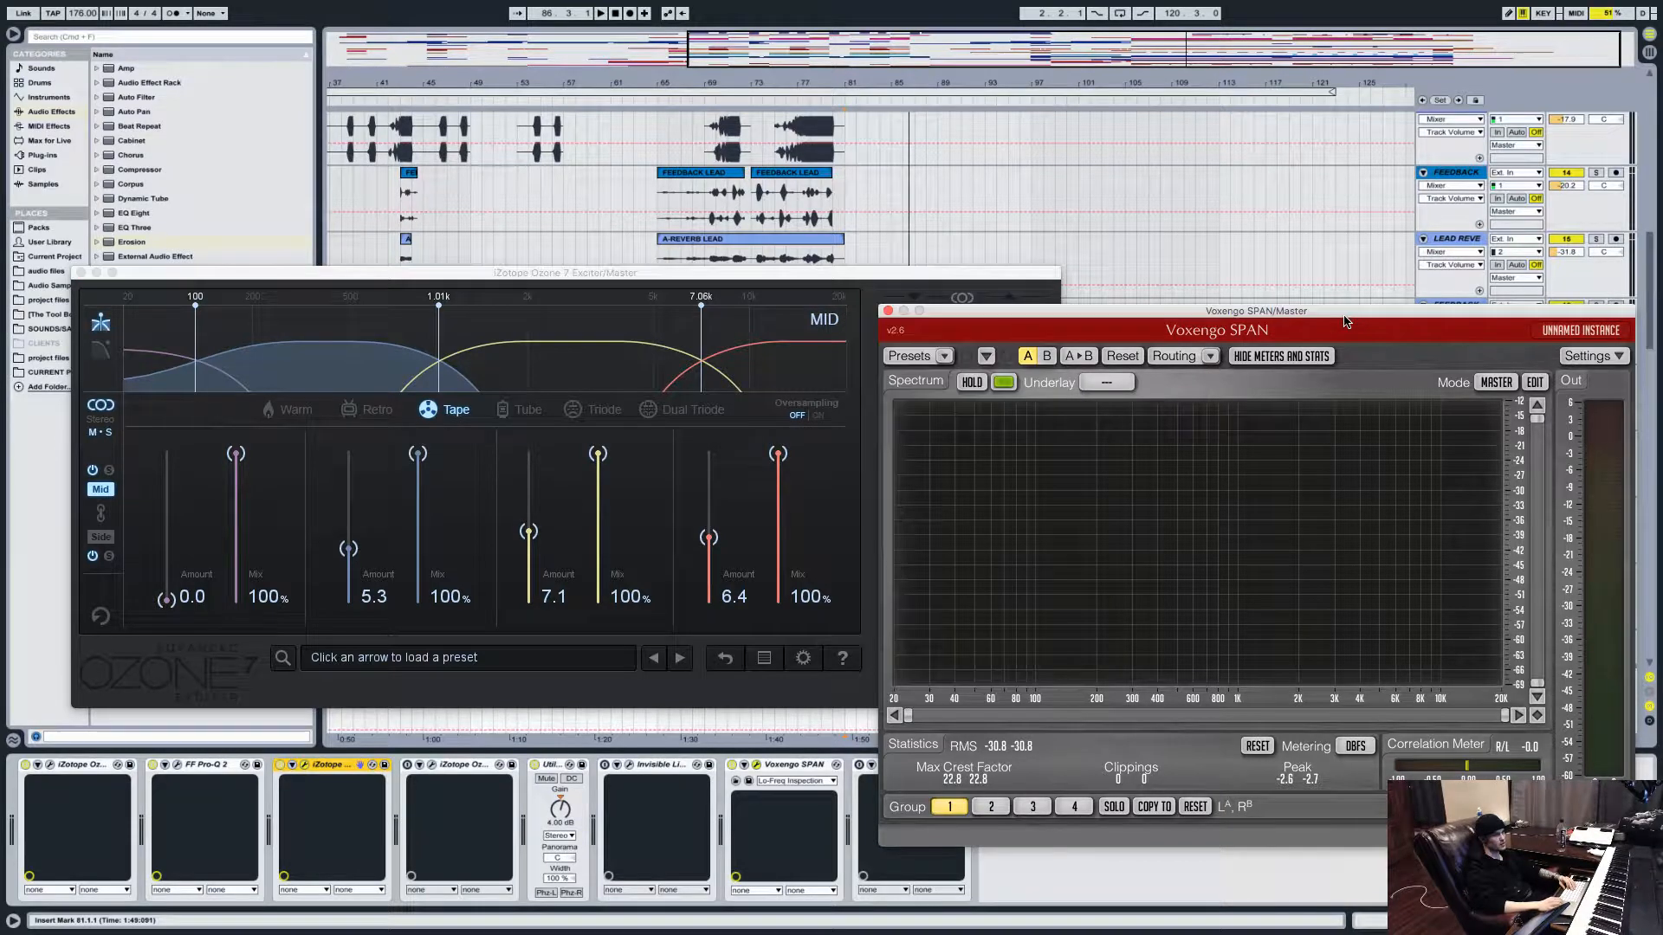
{"action": "left_click", "coordinate": [279, 765]}
{"action": "key", "text": "space"}
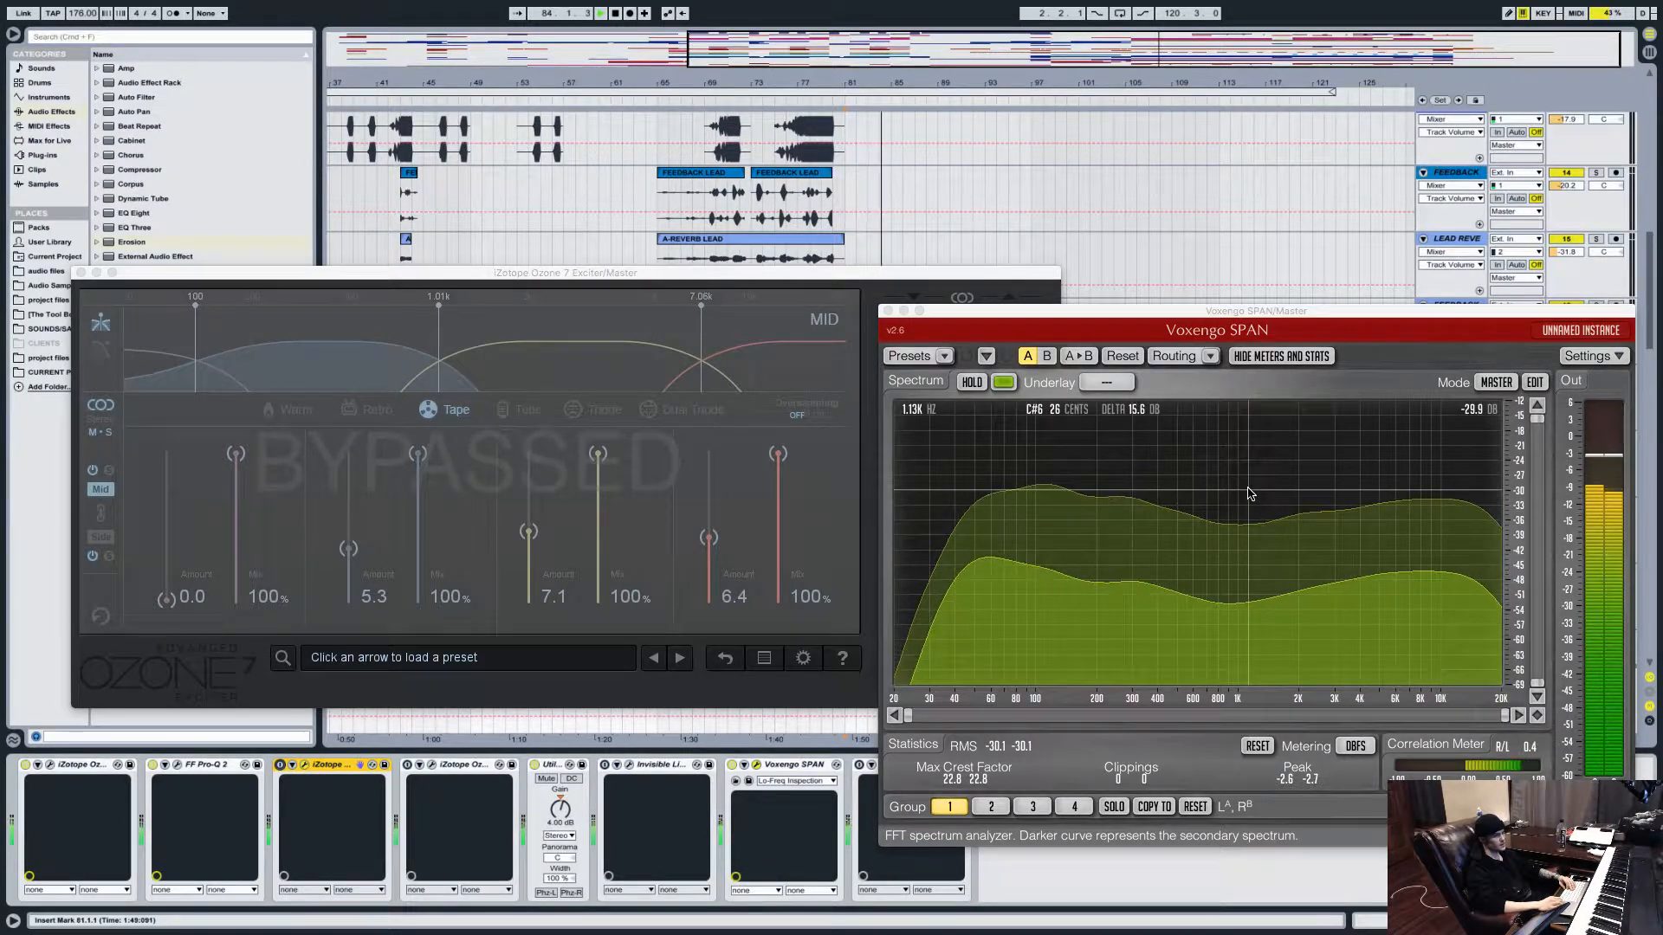
{"action": "key", "text": "space"}
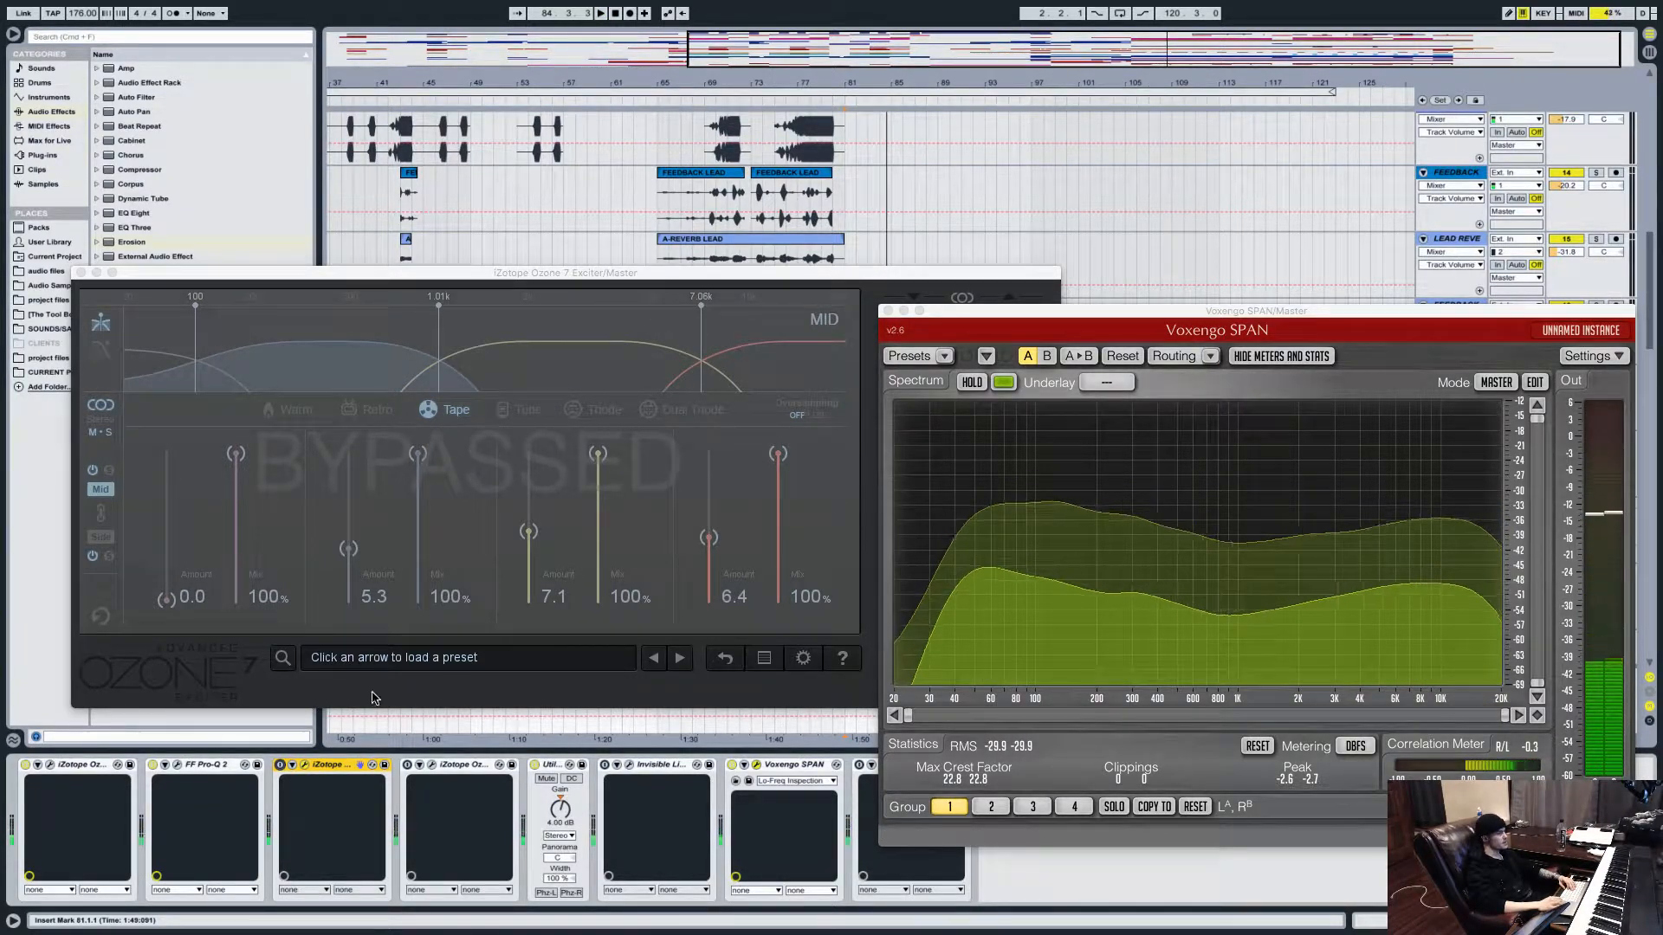
{"action": "left_click", "coordinate": [280, 766]}
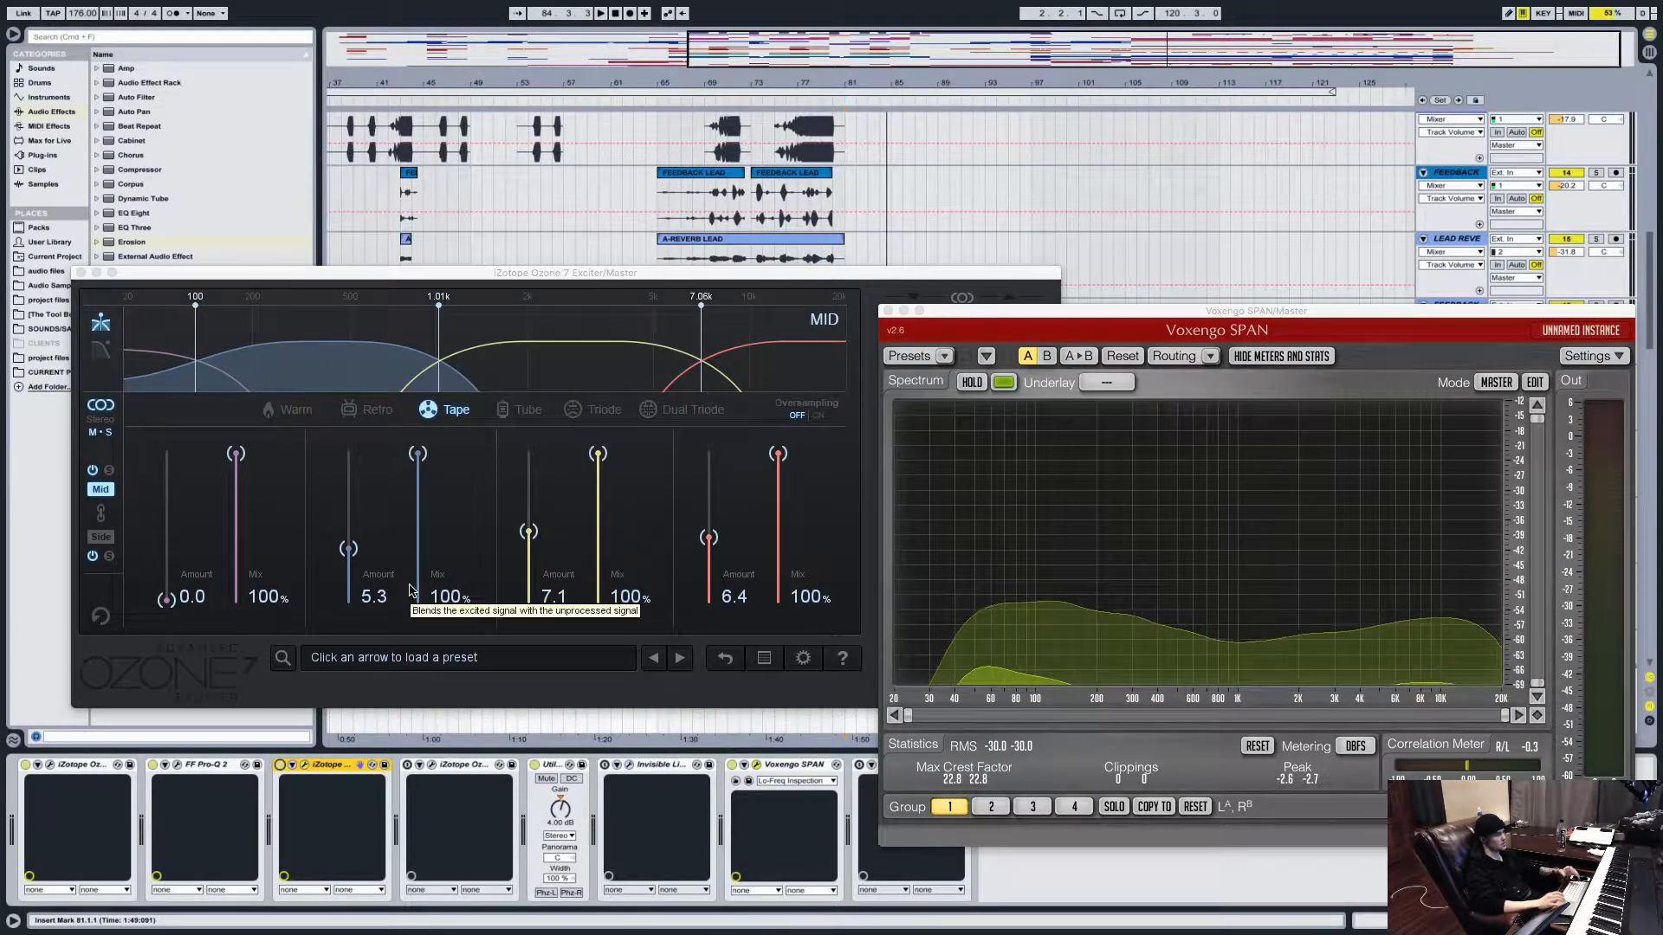
Solo the Exciter's Mid channel and play the mix with the SPAN window in front.
{"action": "left_click", "coordinate": [109, 472]}
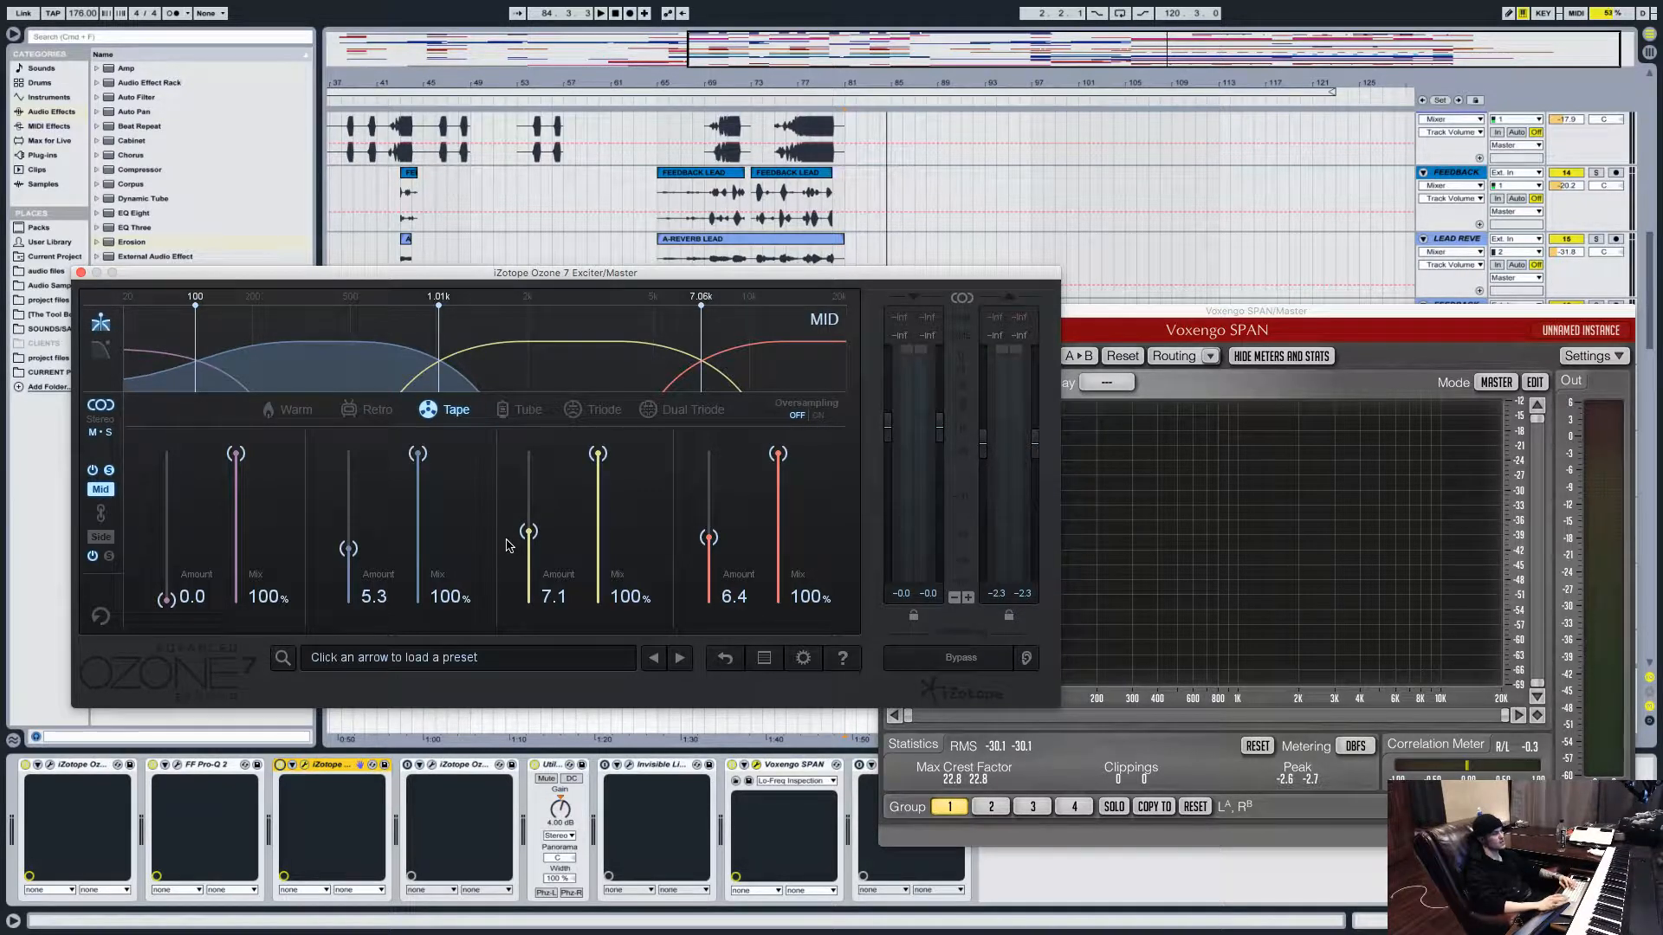
{"action": "key", "text": "space"}
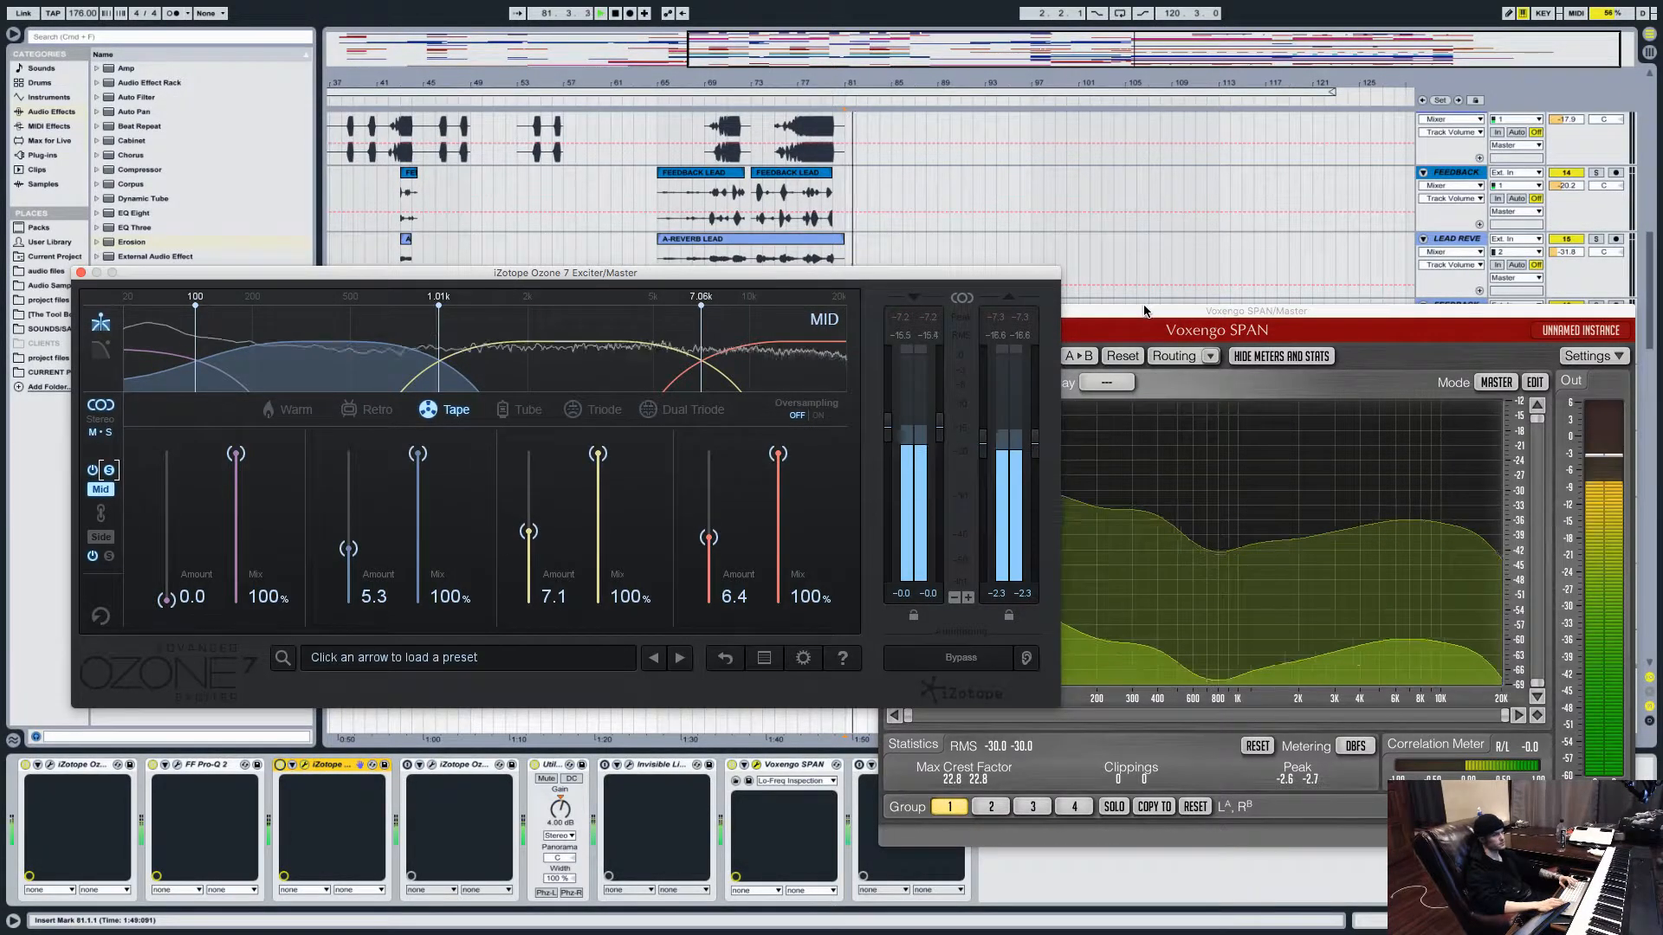
{"action": "left_click", "coordinate": [1145, 312]}
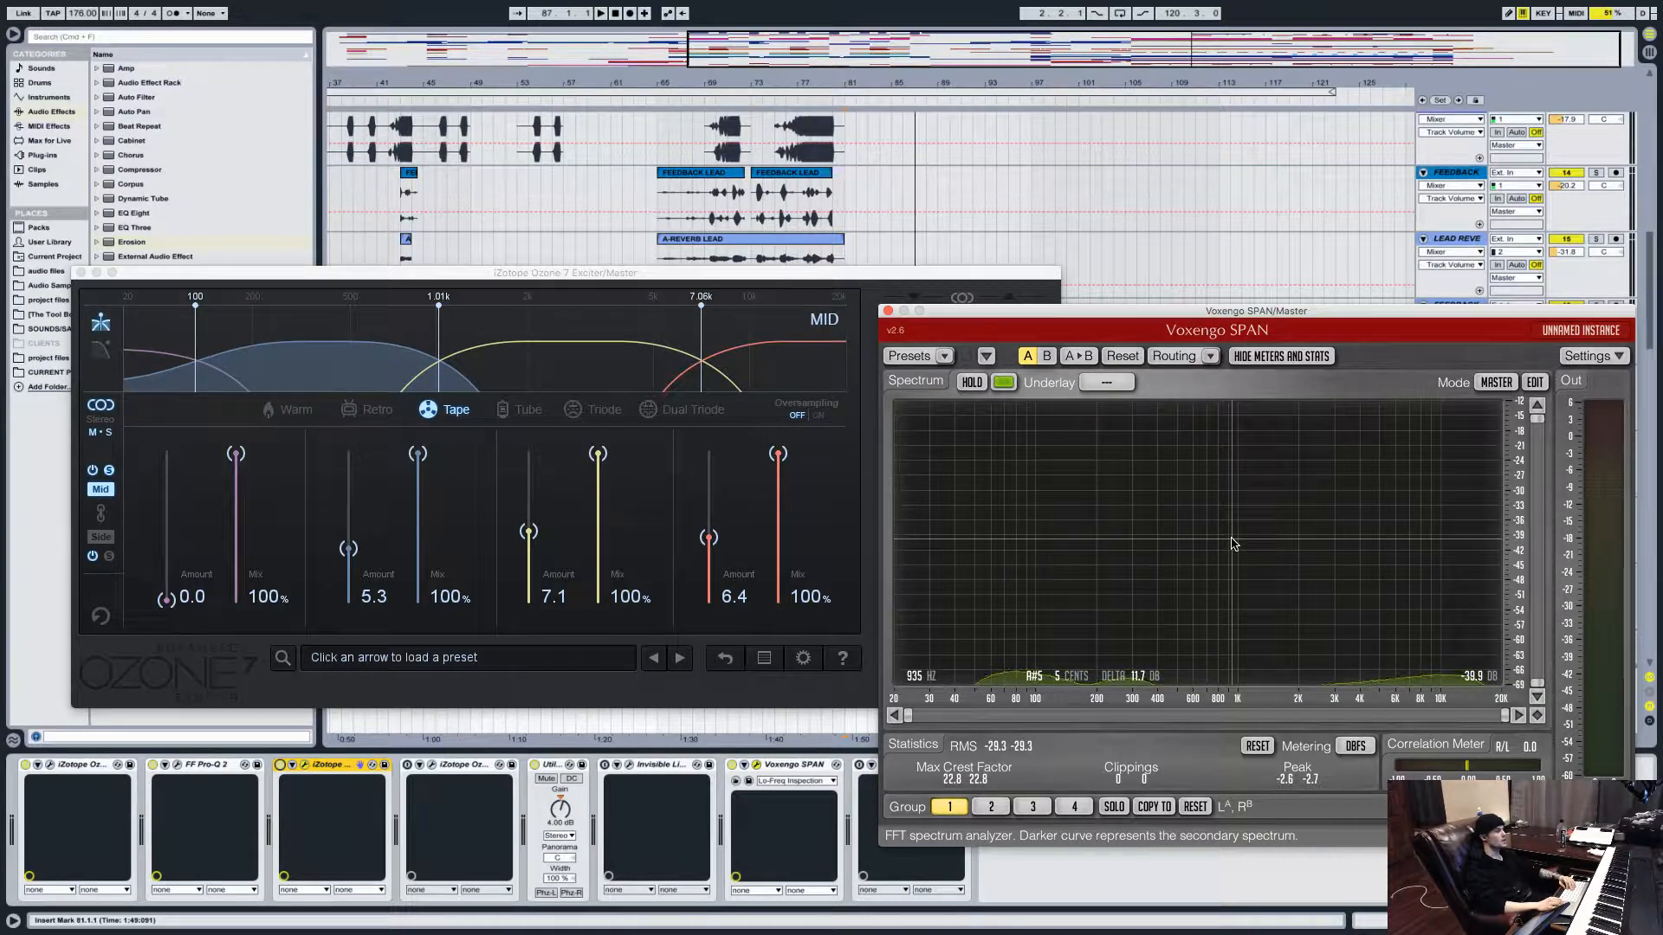
Try lower Amount settings on the Mid channel's 1.01k to 7.06k band, and restore it to 7.1.
{"action": "left_click", "coordinate": [532, 362]}
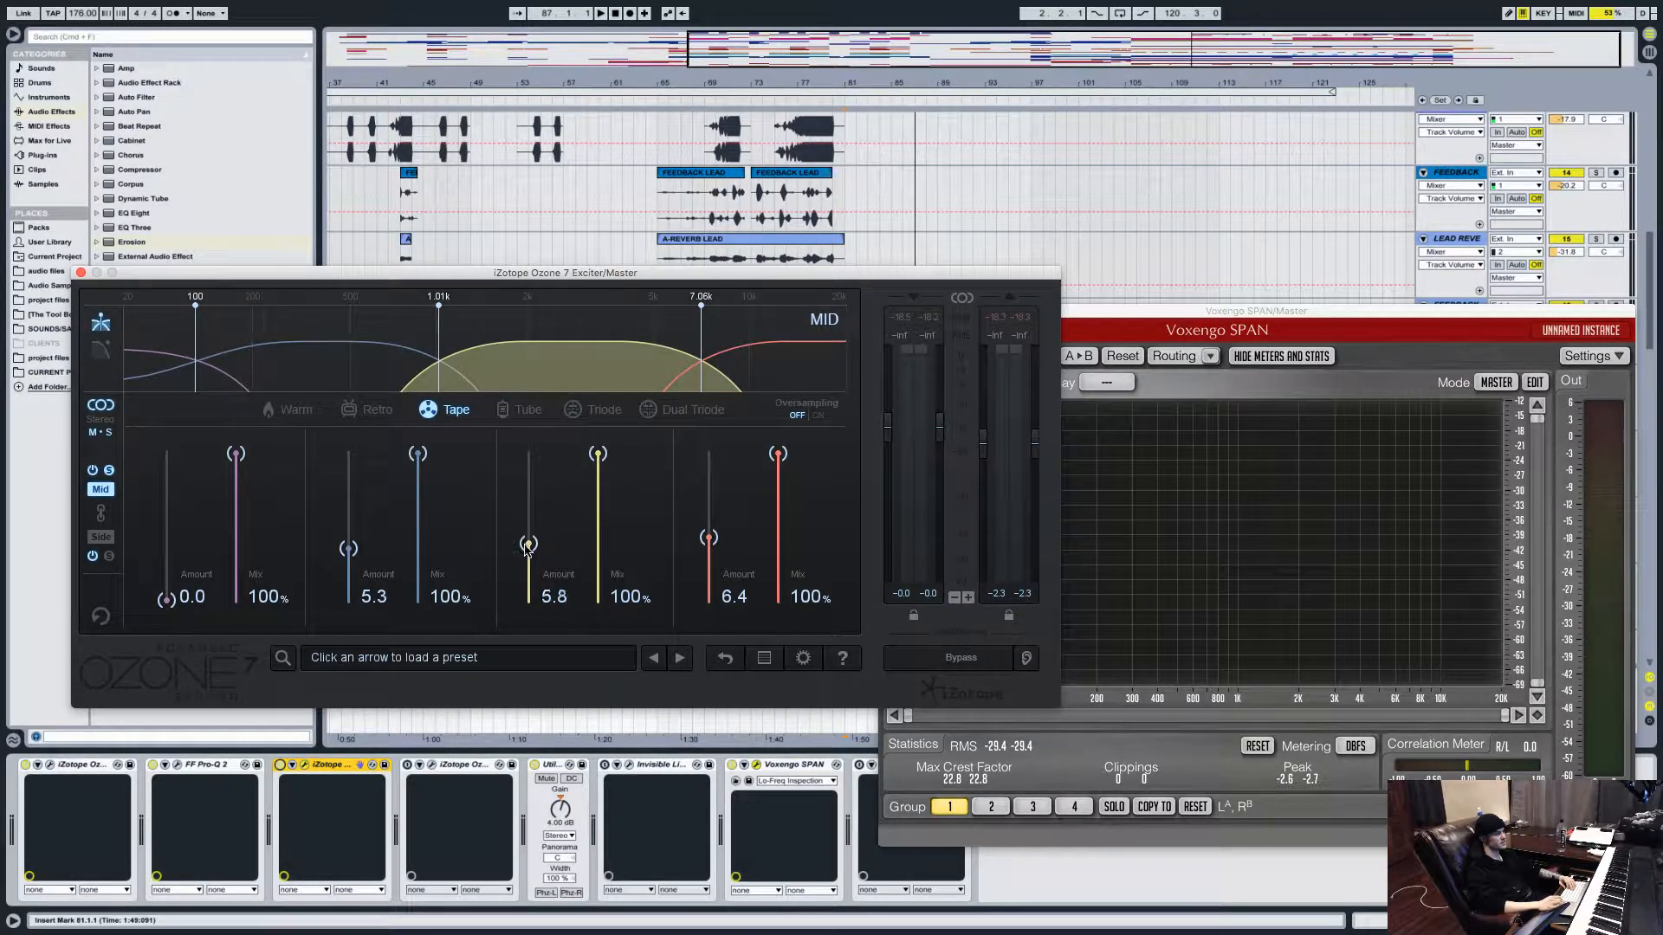
{"action": "left_click_drag", "start_coordinate": [526, 547], "coordinate": [527, 574]}
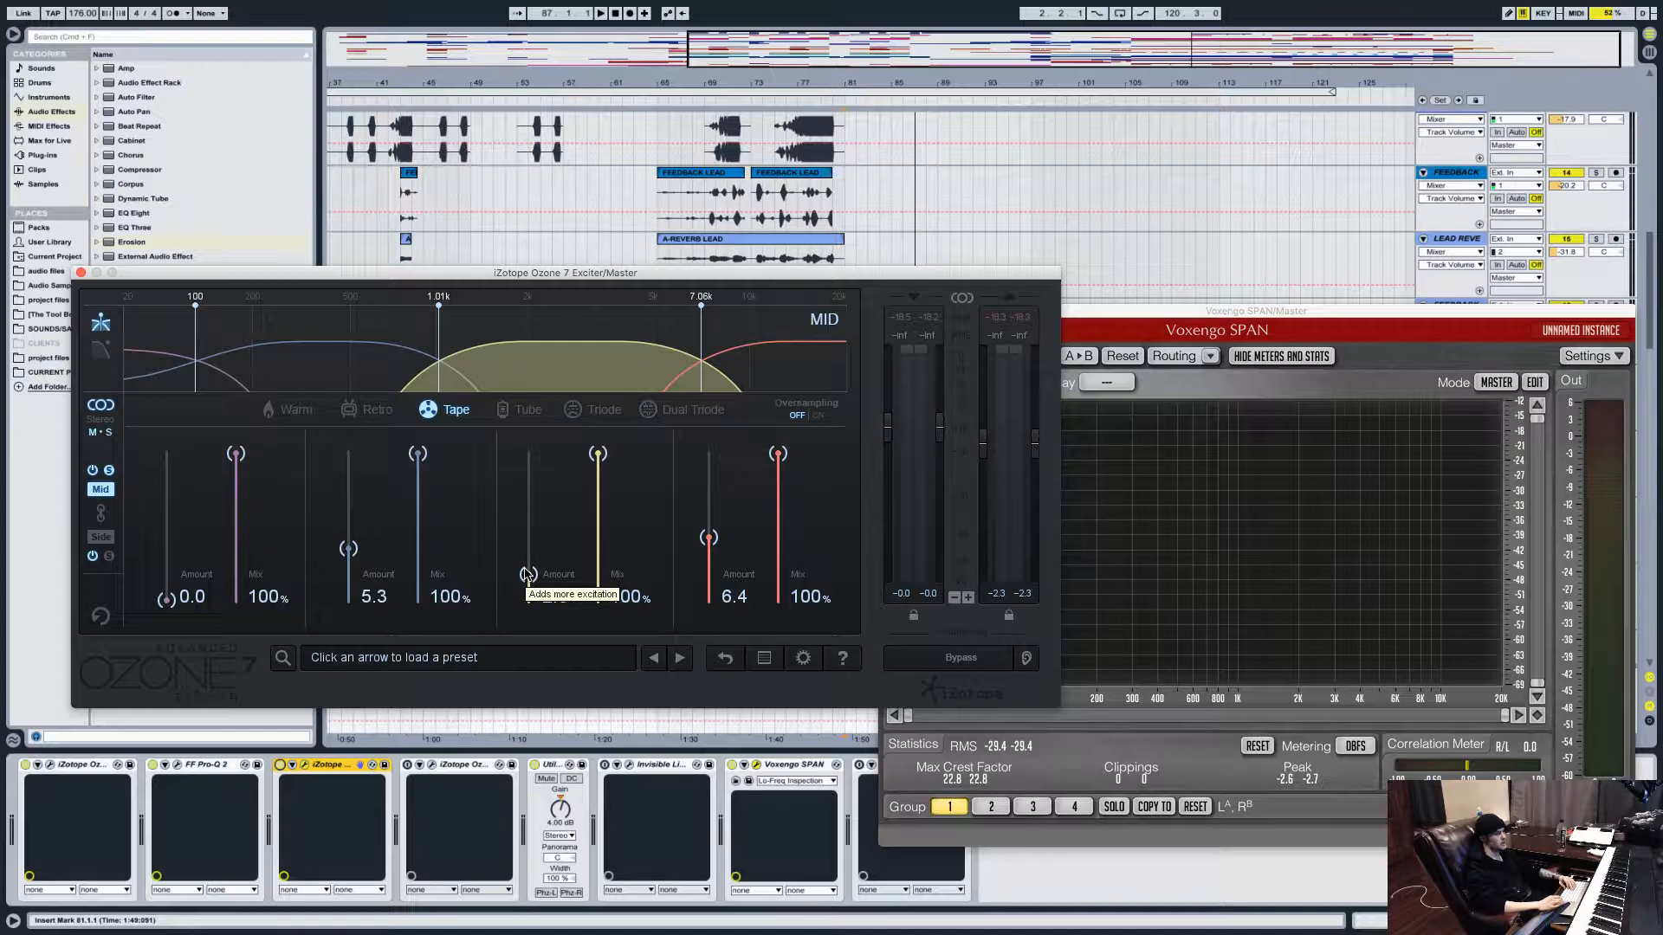
{"action": "left_click_drag", "start_coordinate": [530, 554], "coordinate": [530, 535]}
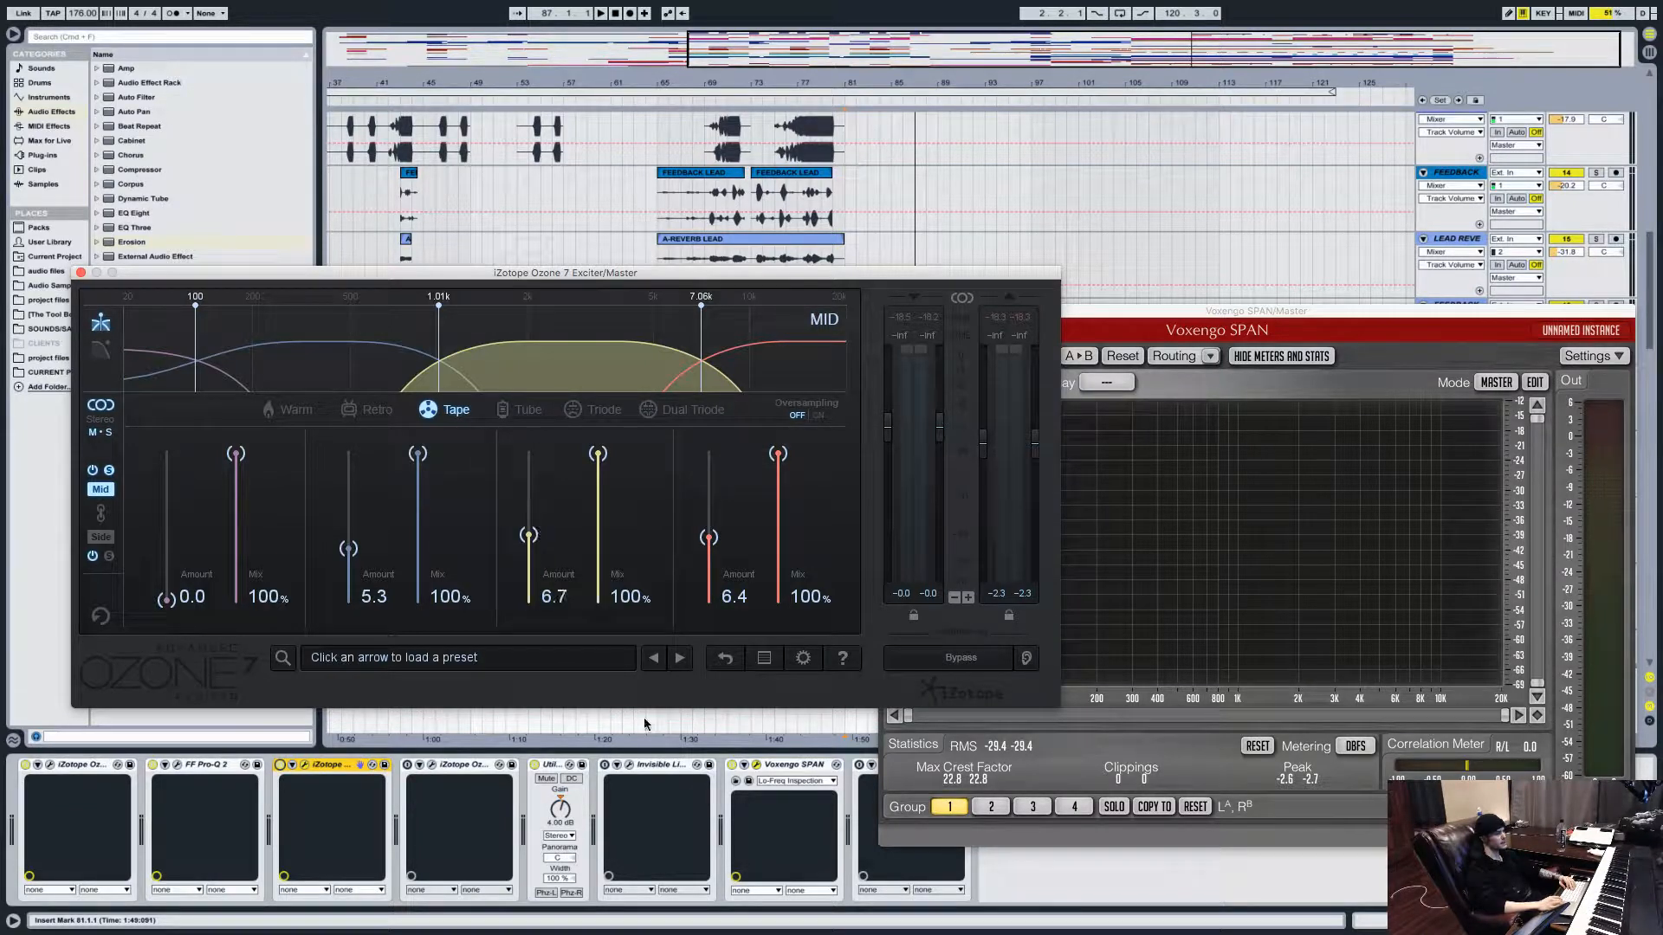
{"action": "double_click", "coordinate": [557, 597]}
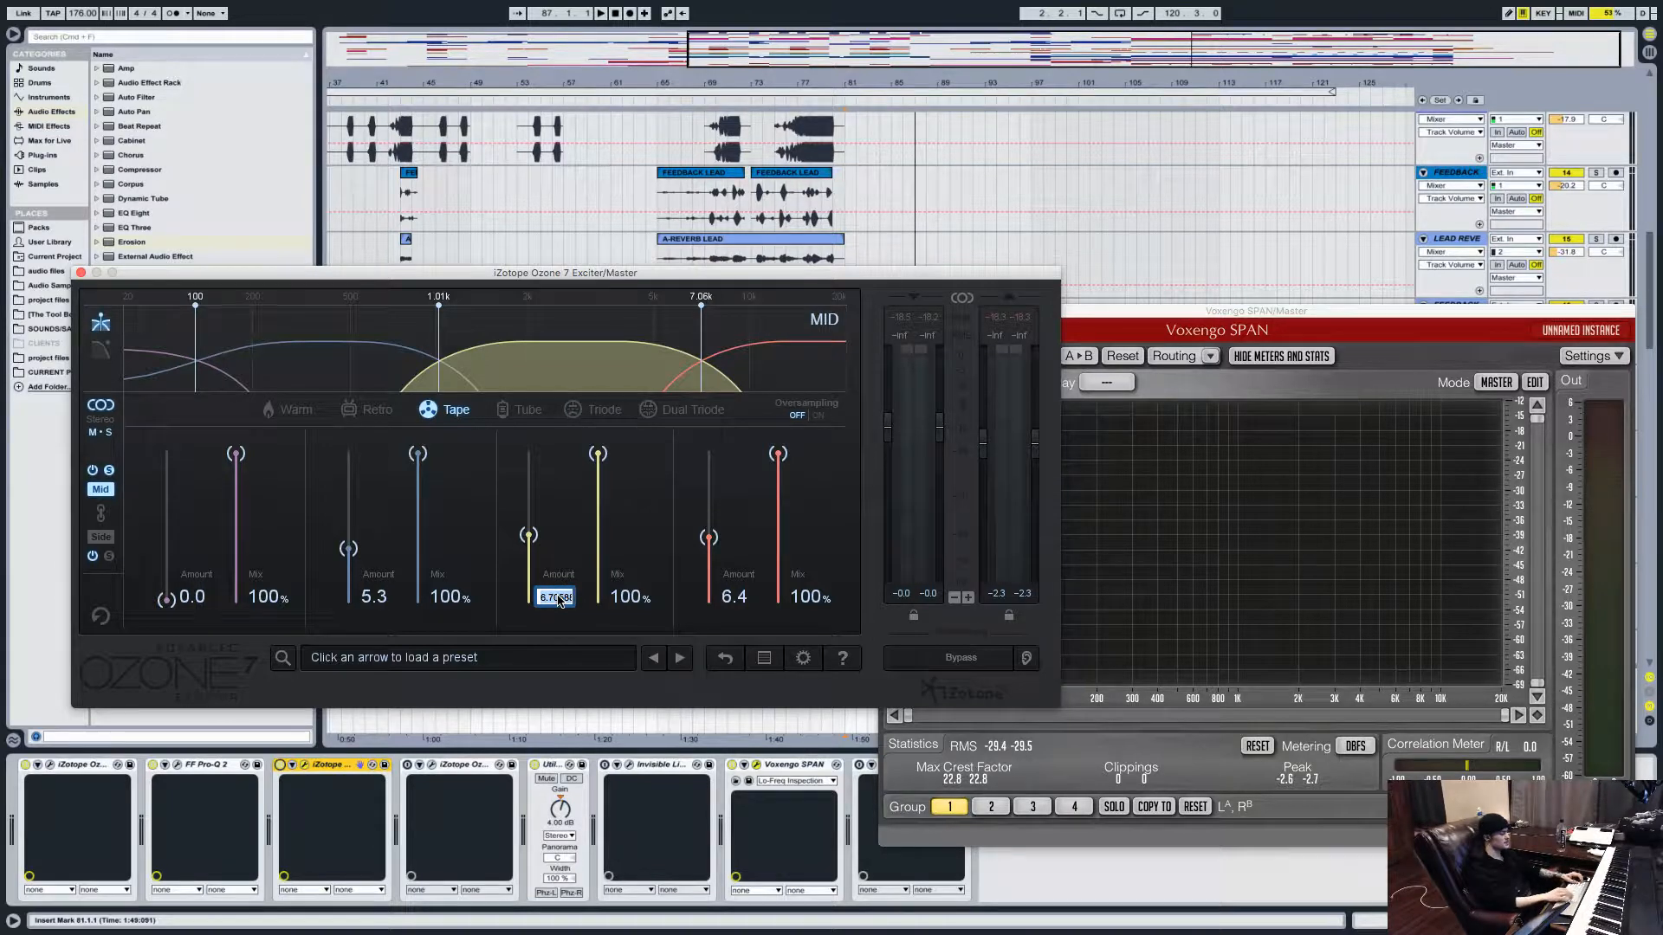
{"action": "type", "text": "7.1"}
{"action": "key", "text": "Return"}
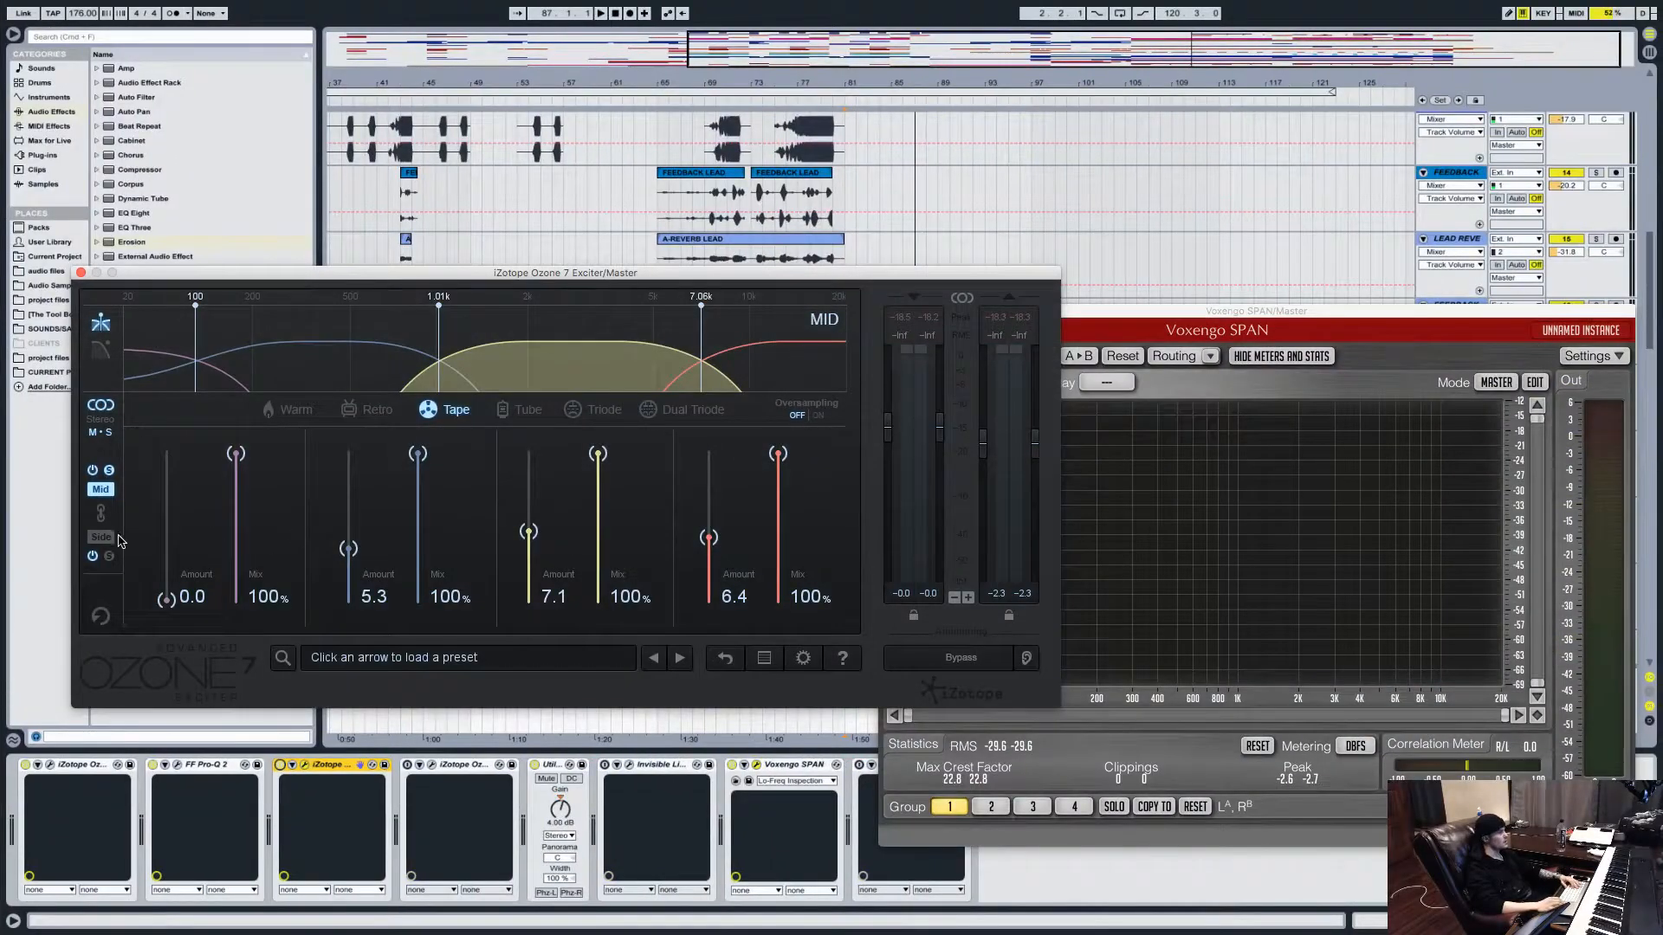
Show the Exciter's Side controls, solo the Side channel in place of Mid, and play the mix.
{"action": "left_click", "coordinate": [92, 538]}
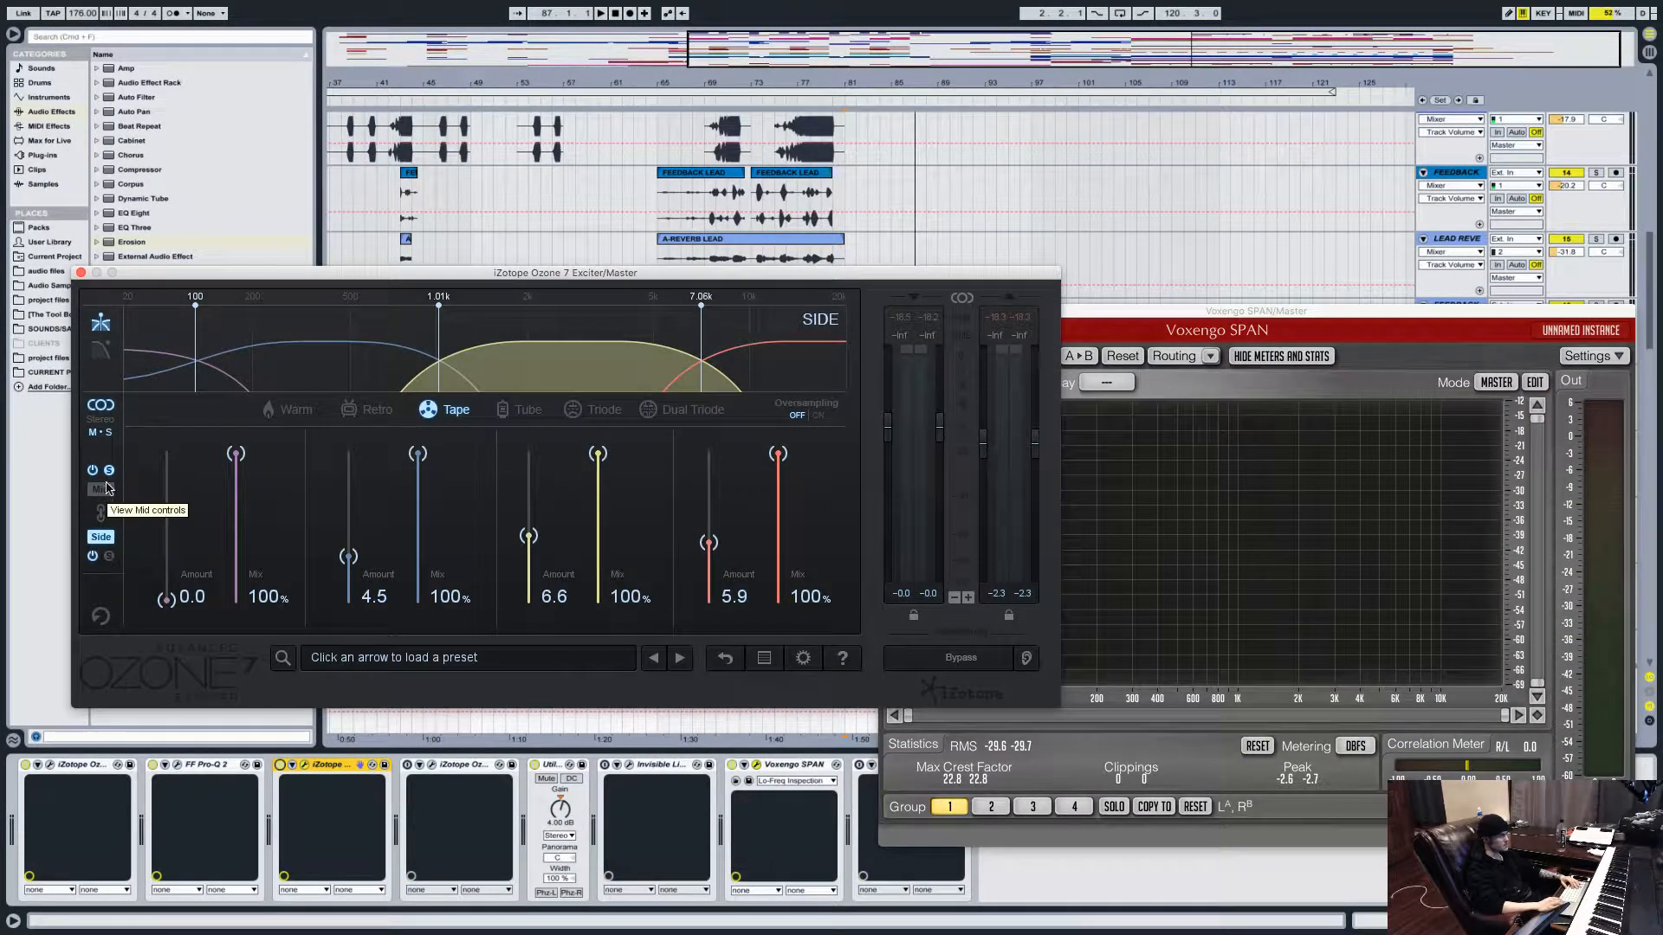
{"action": "left_click", "coordinate": [109, 556]}
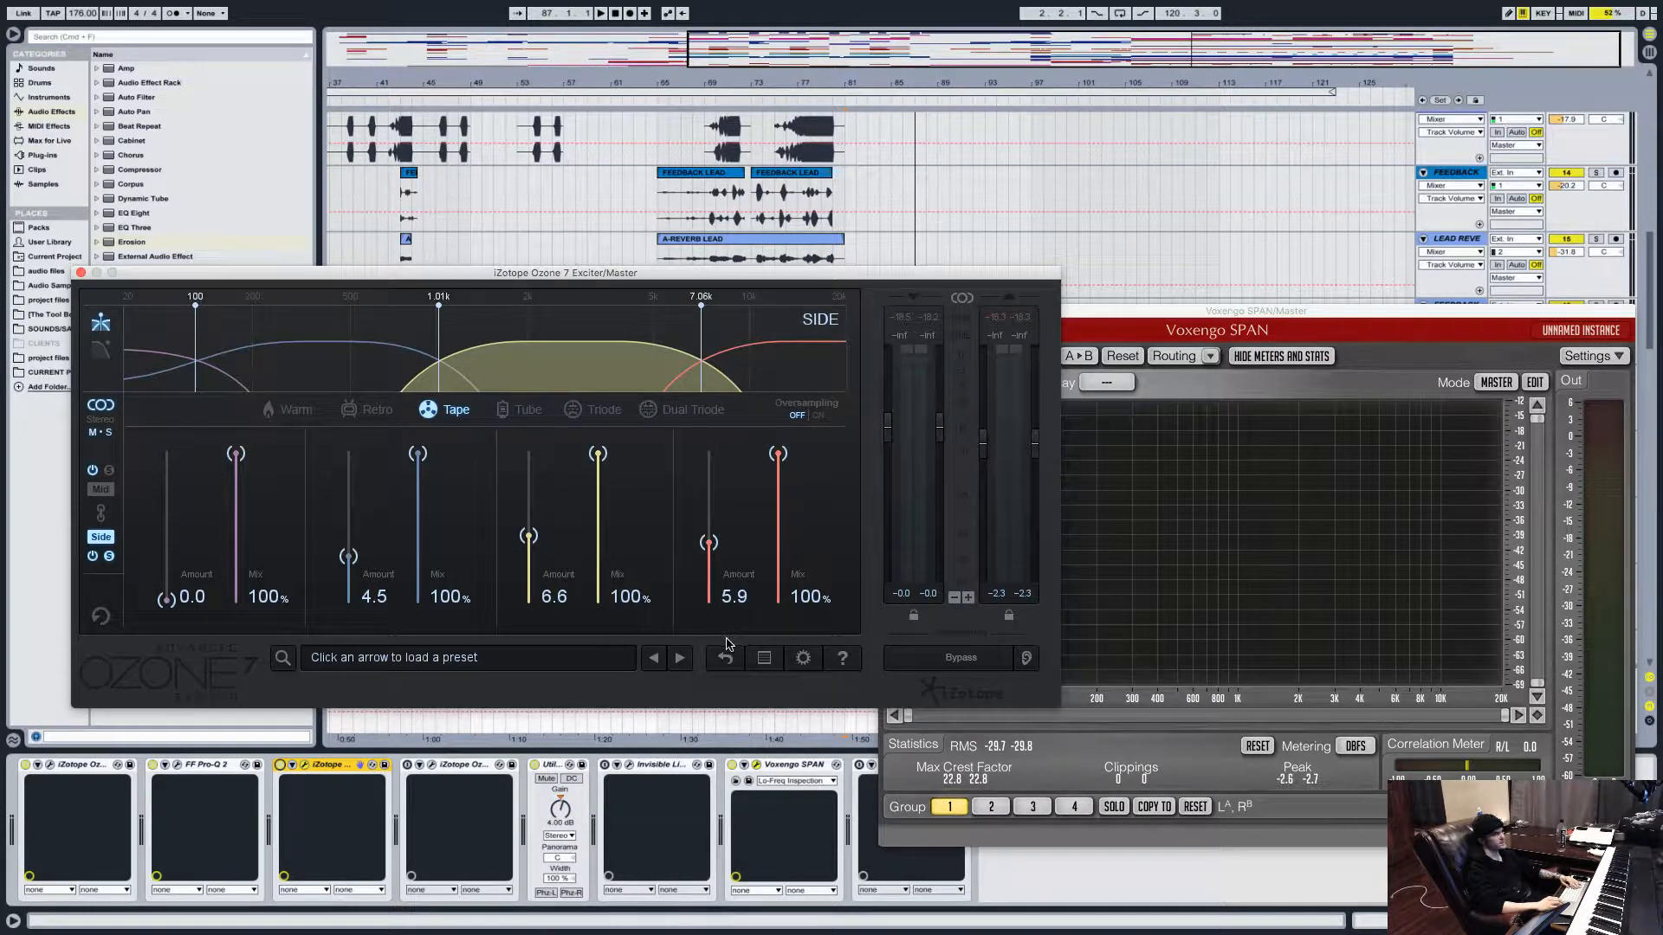
{"action": "key", "text": "space"}
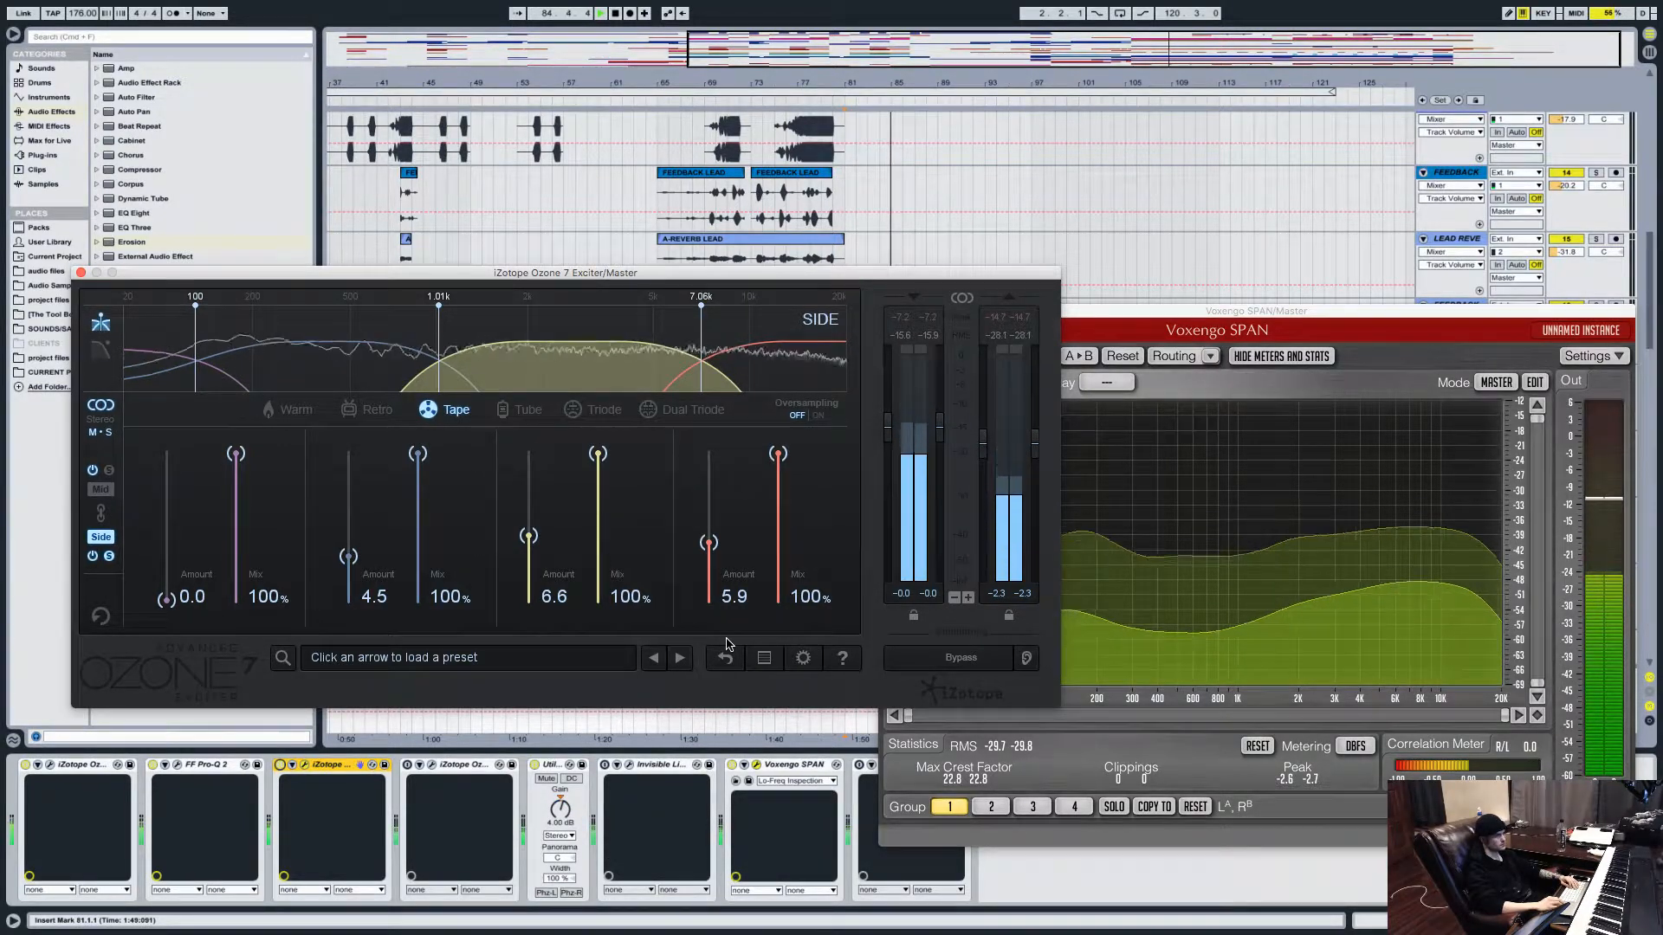
{"action": "key", "text": "space"}
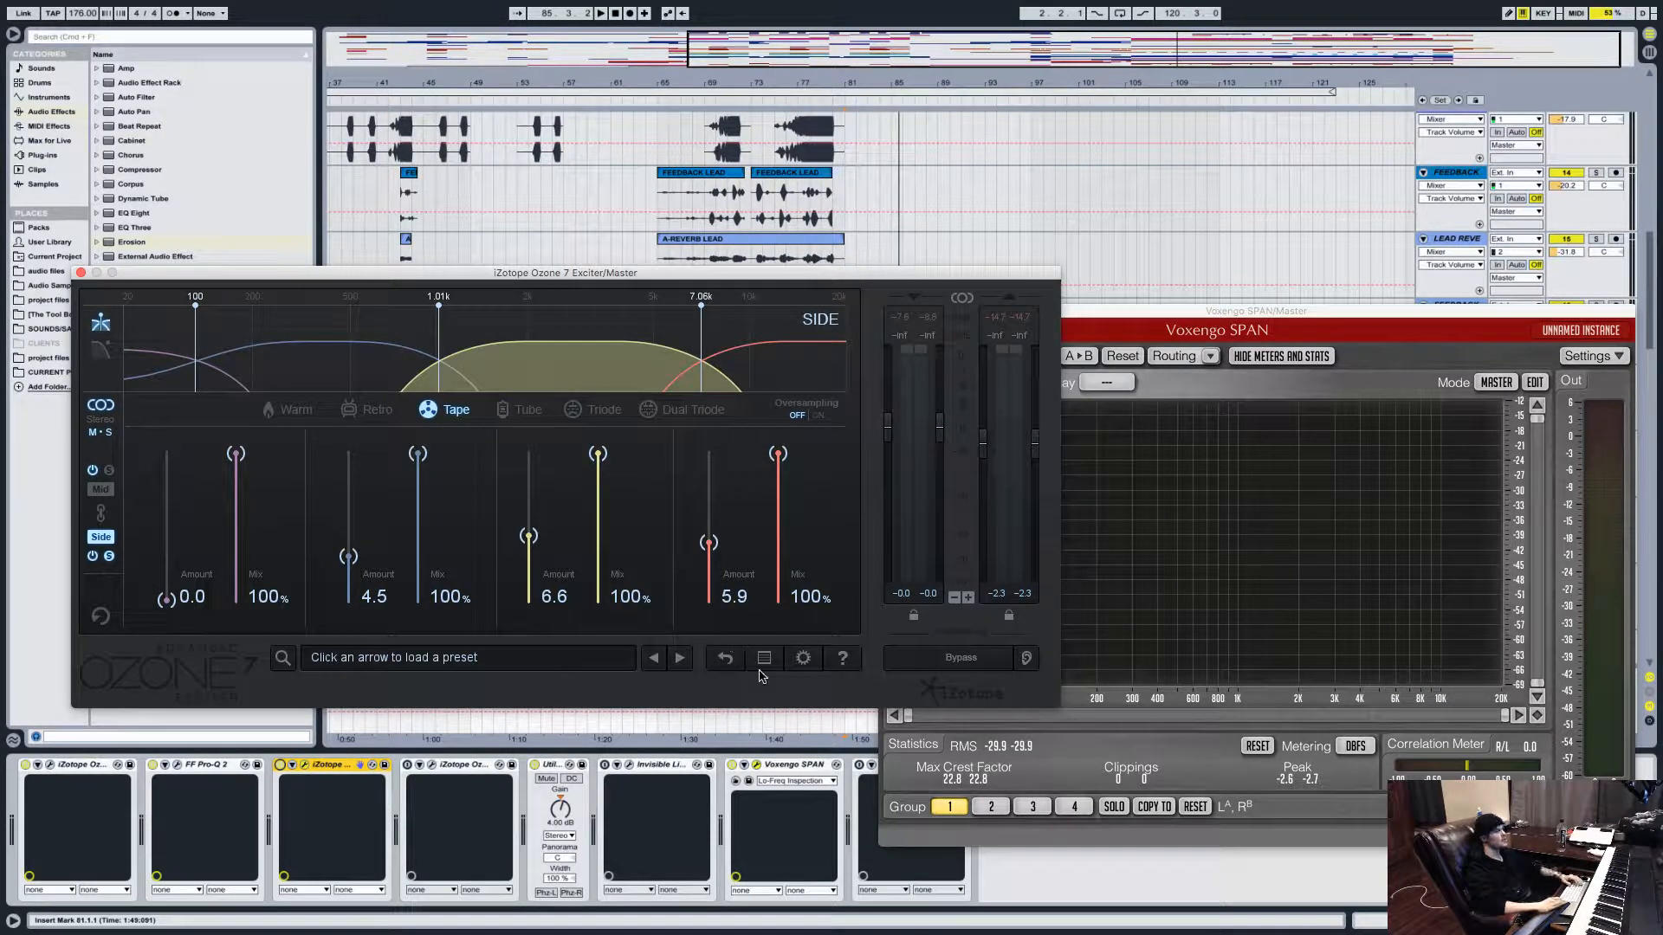
Invert the left channel's phase in the Utility device (Phz-L) and play the mix with the Exciter on.
{"action": "left_click", "coordinate": [546, 892]}
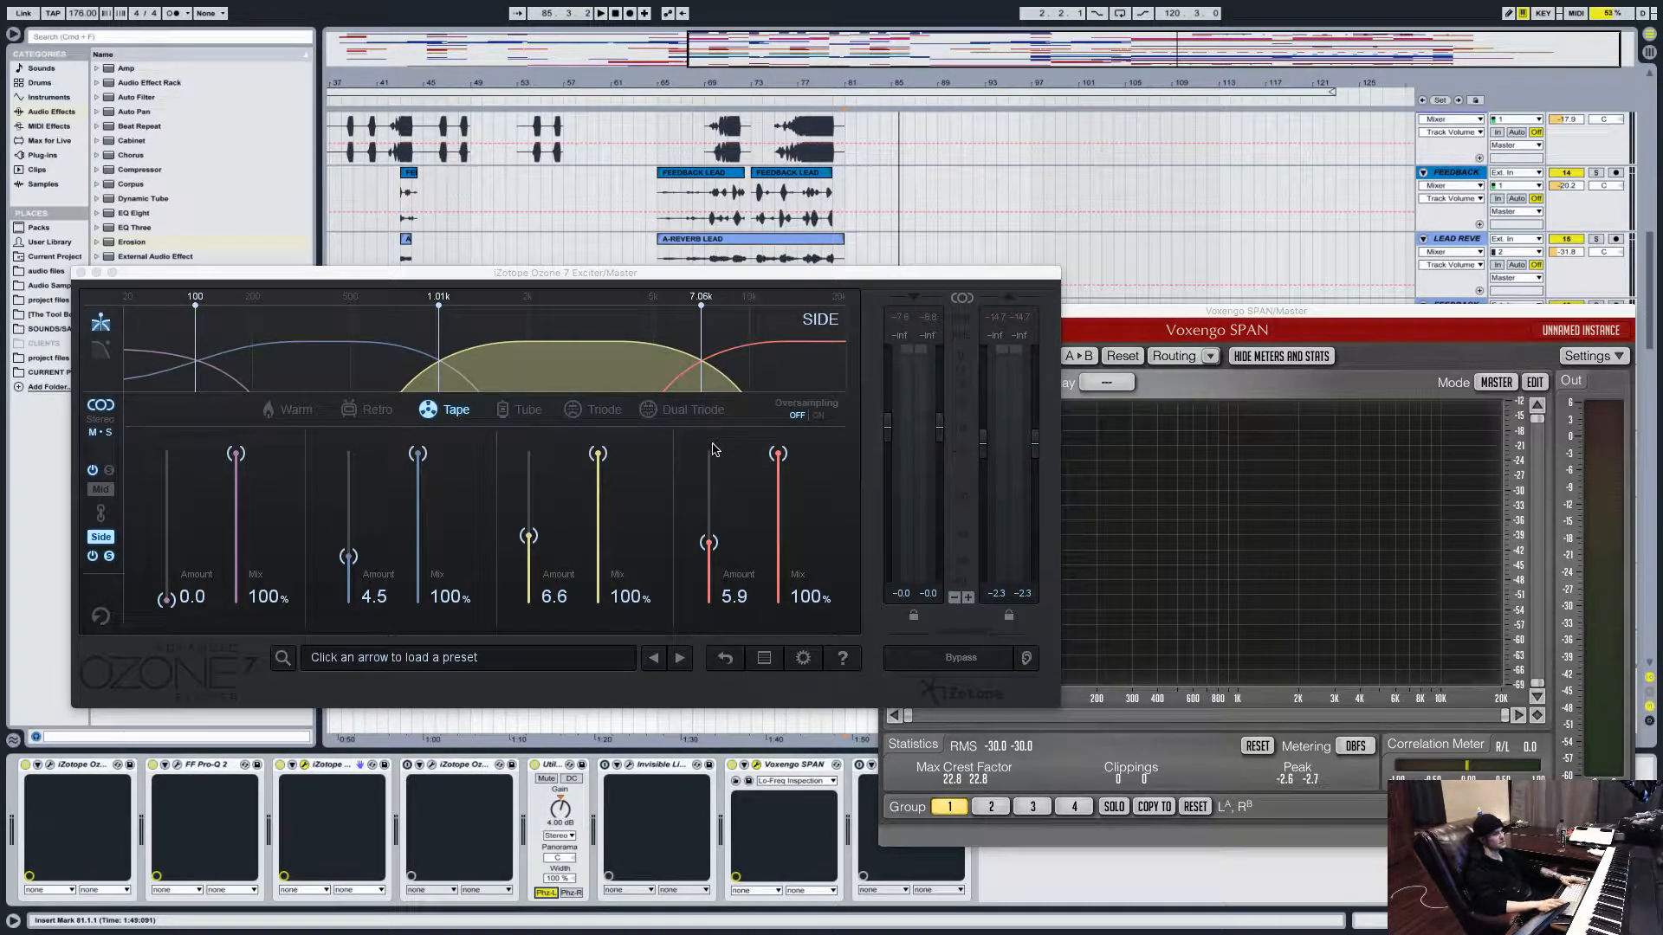
{"action": "key", "text": "space"}
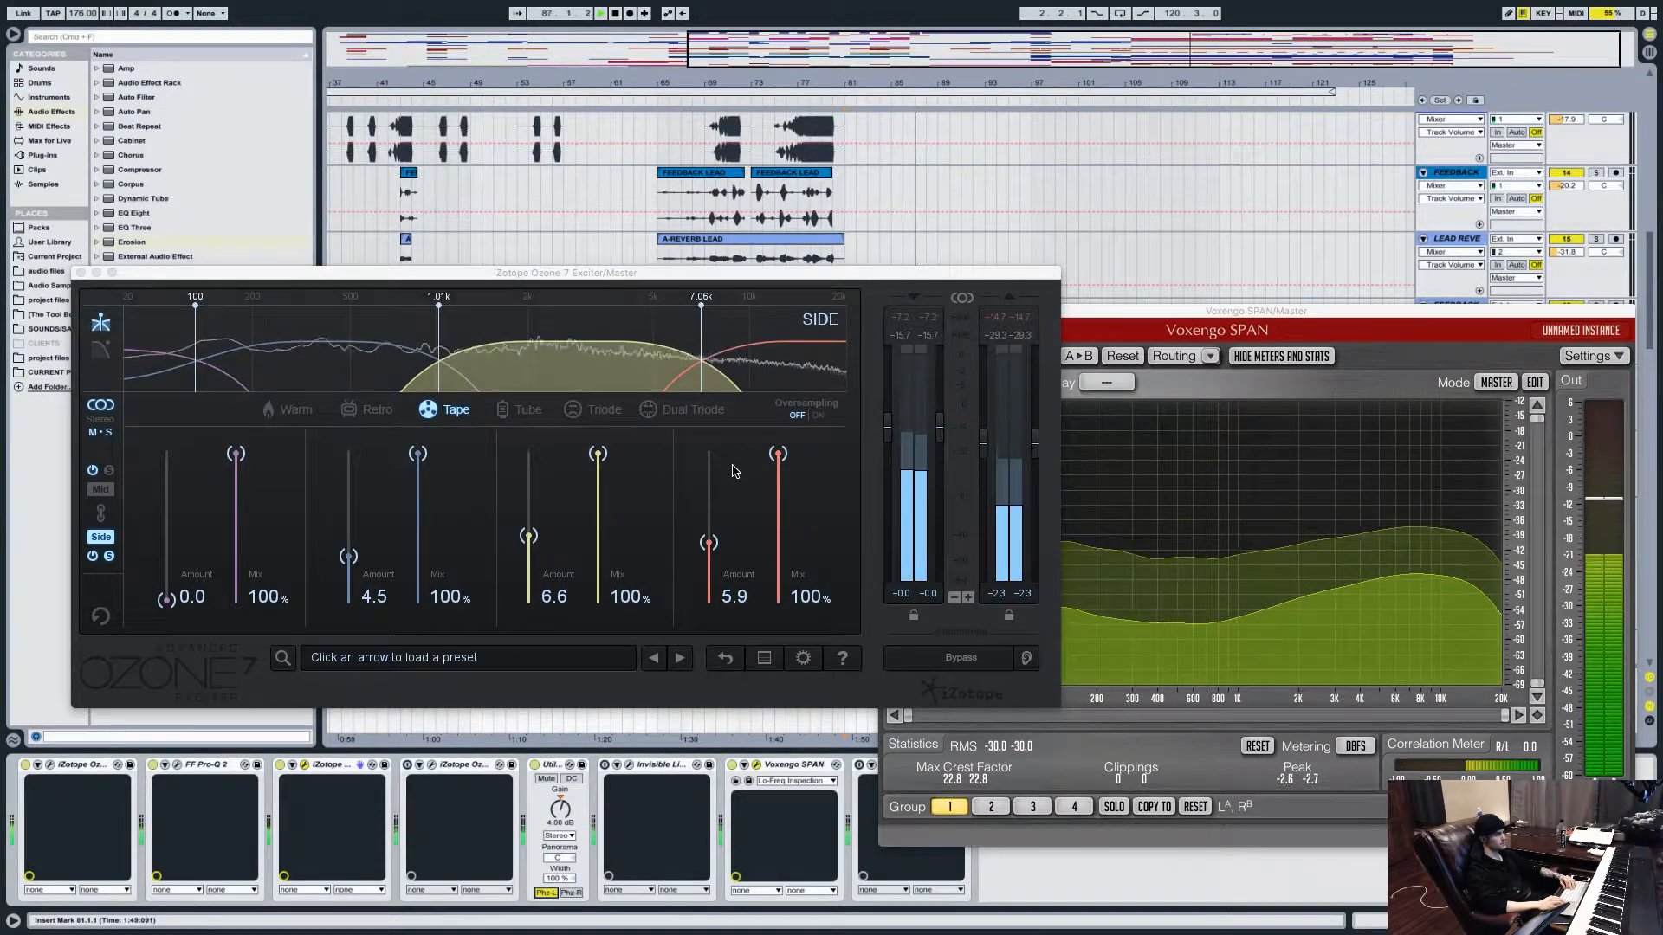
{"action": "key", "text": "space"}
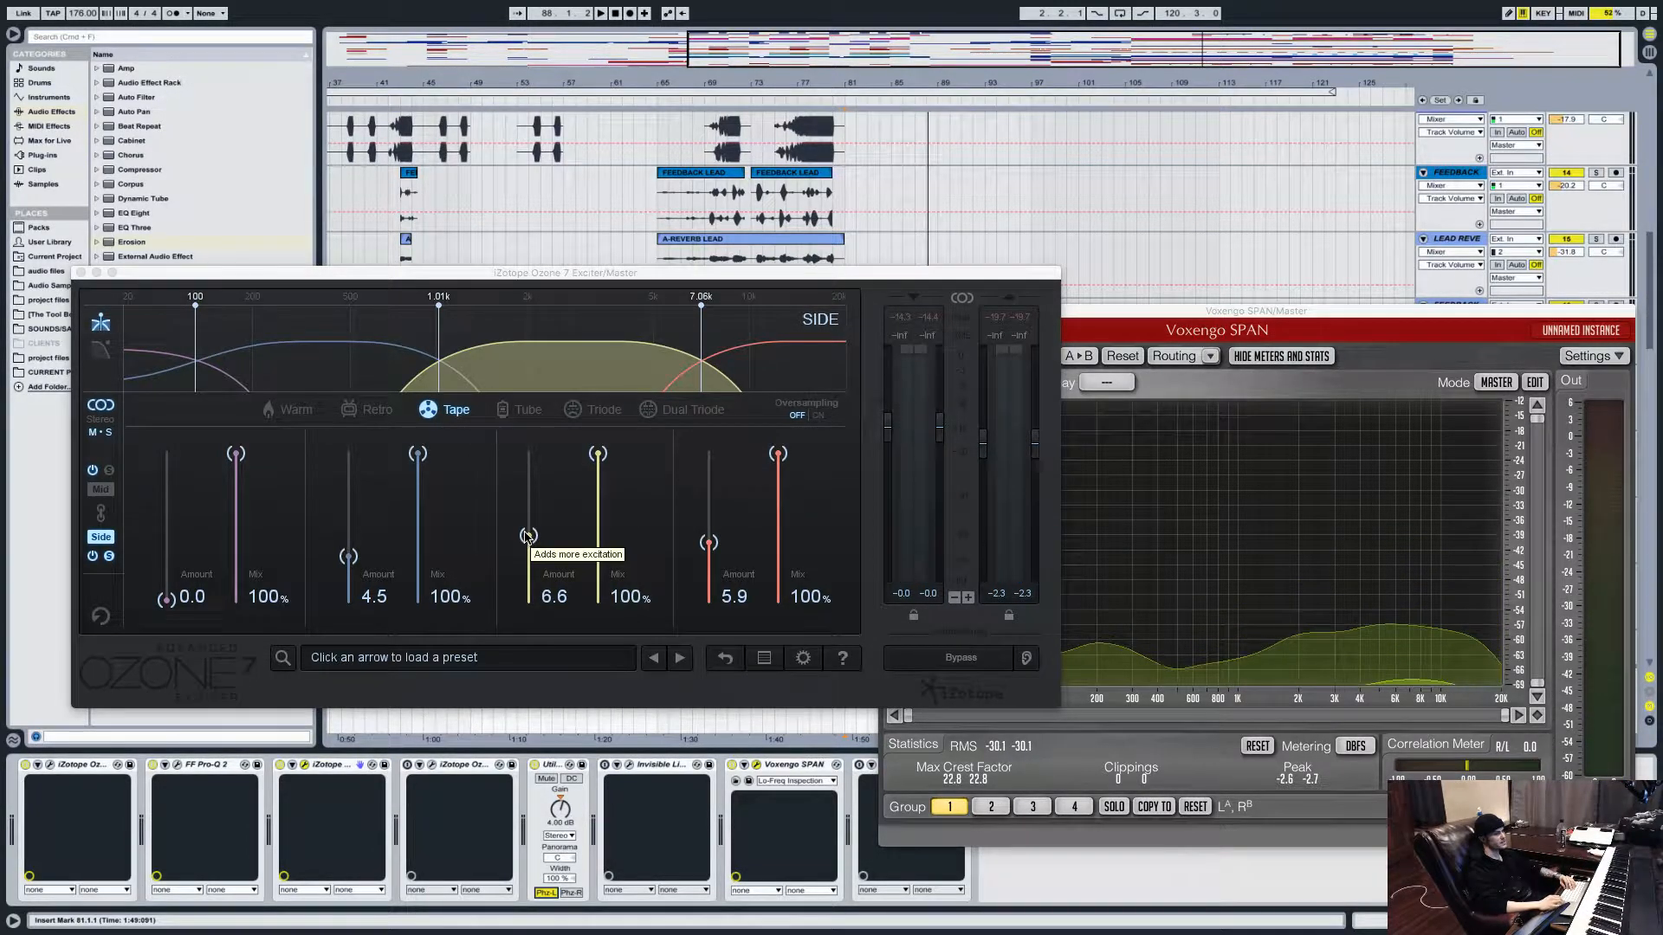
Play the mix with the Side channel's 1.01k to 7.06k band Amount at 8.3, and set it to 6.4.
{"action": "mouse_move", "coordinate": [527, 536]}
{"action": "left_mouse_down"}
{"action": "mouse_move", "coordinate": [527, 492]}
{"action": "mouse_move", "coordinate": [529, 519]}
{"action": "left_mouse_up"}
{"action": "key", "text": "space"}
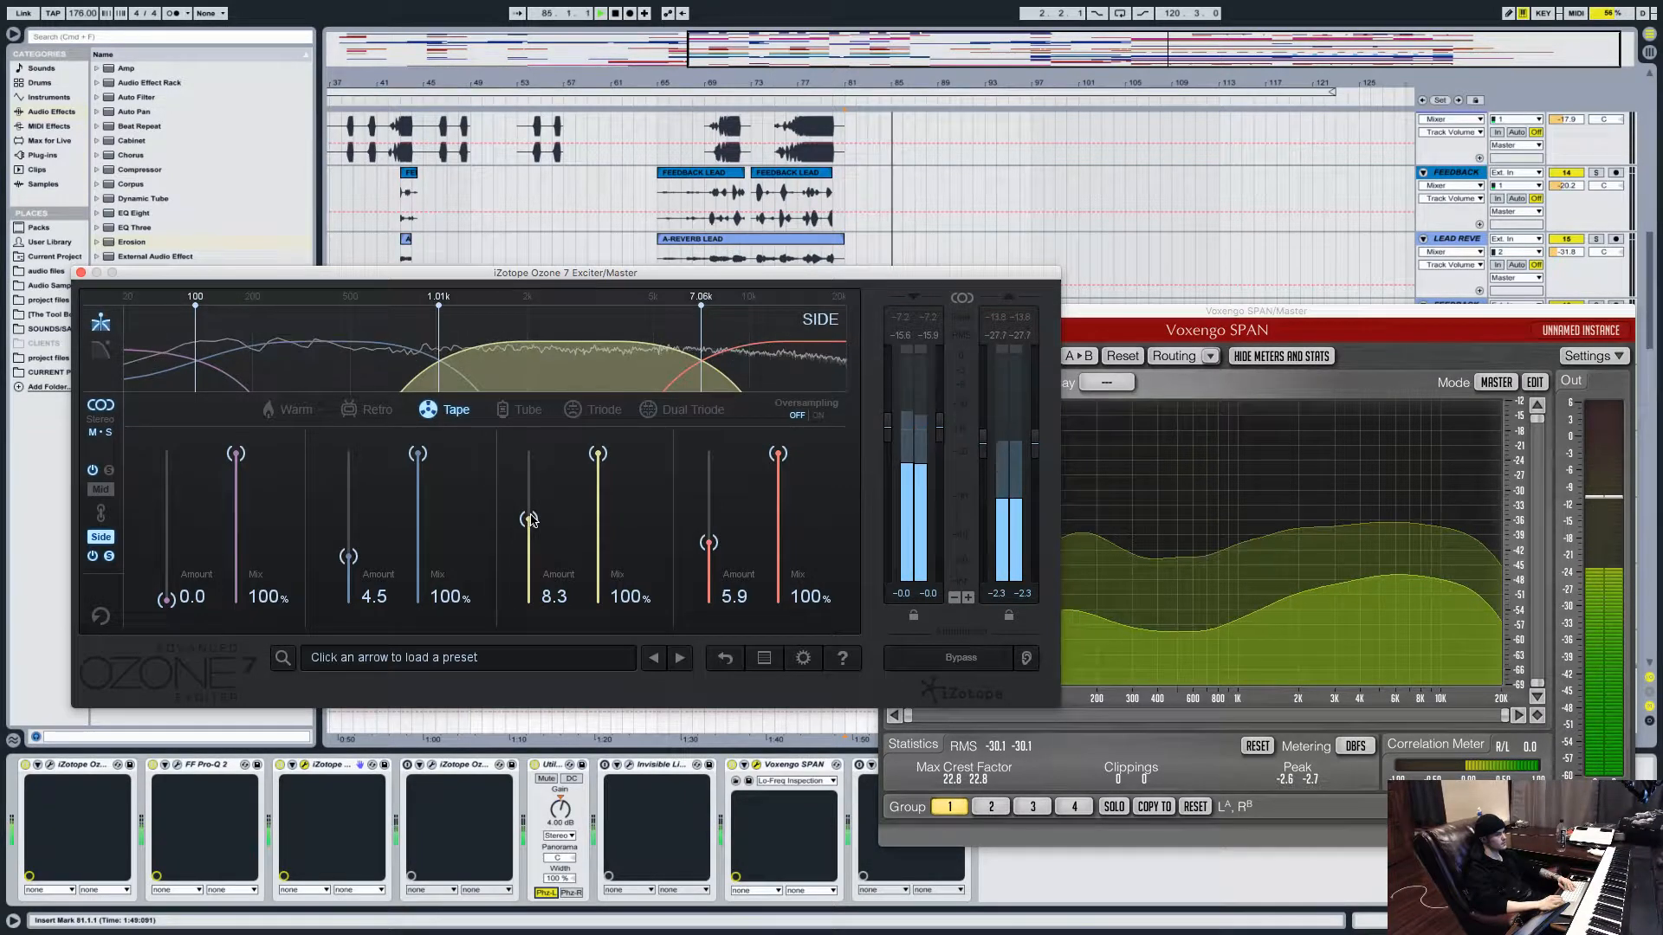
{"action": "key", "text": "space"}
{"action": "left_click_drag", "start_coordinate": [530, 519], "coordinate": [529, 538]}
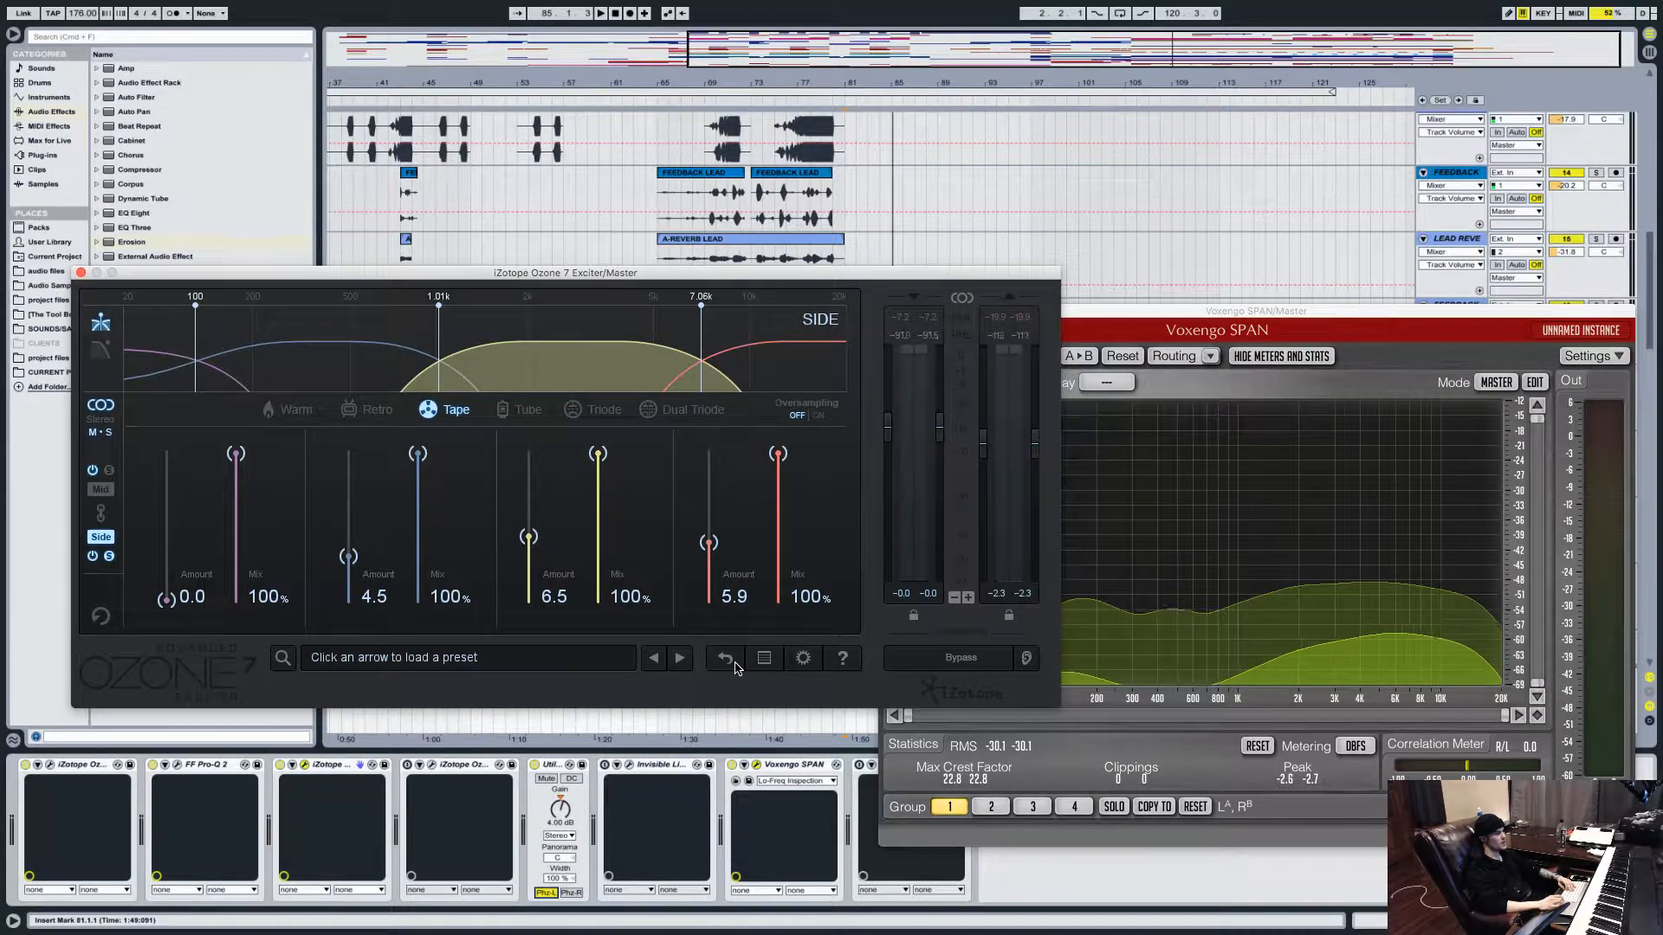
{"action": "left_click_drag", "start_coordinate": [530, 538], "coordinate": [534, 543]}
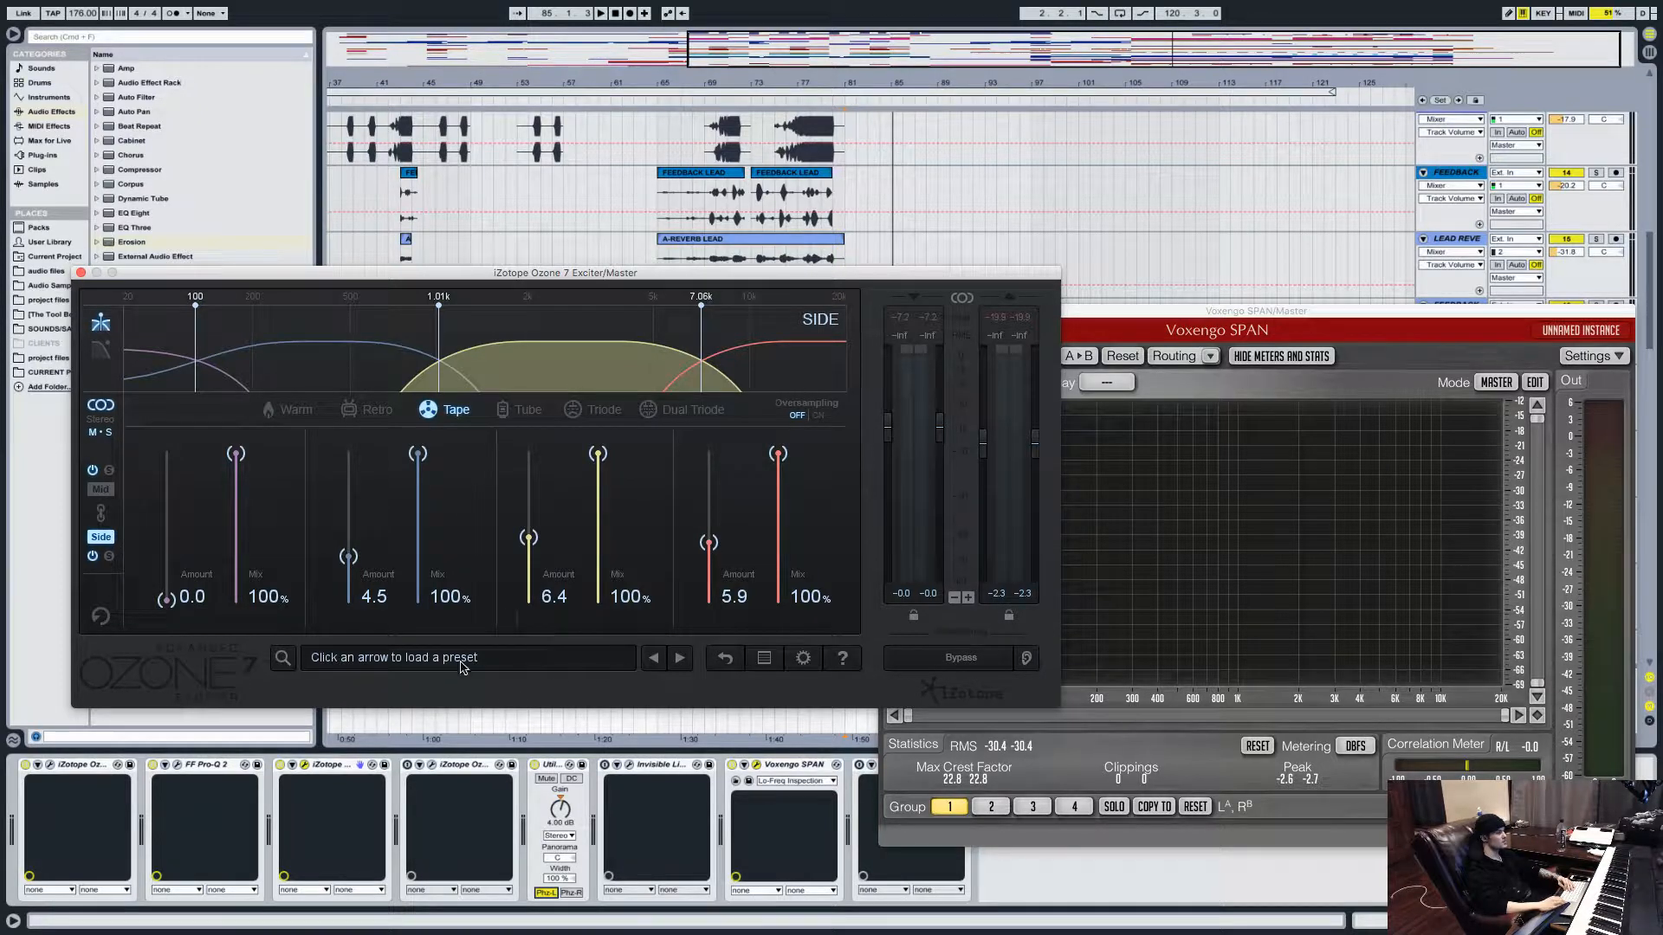
Bypass the Exciter, play the mix with the left phase inverted, and turn off Utility's Phz-L.
{"action": "left_click", "coordinate": [280, 766]}
{"action": "key", "text": "space"}
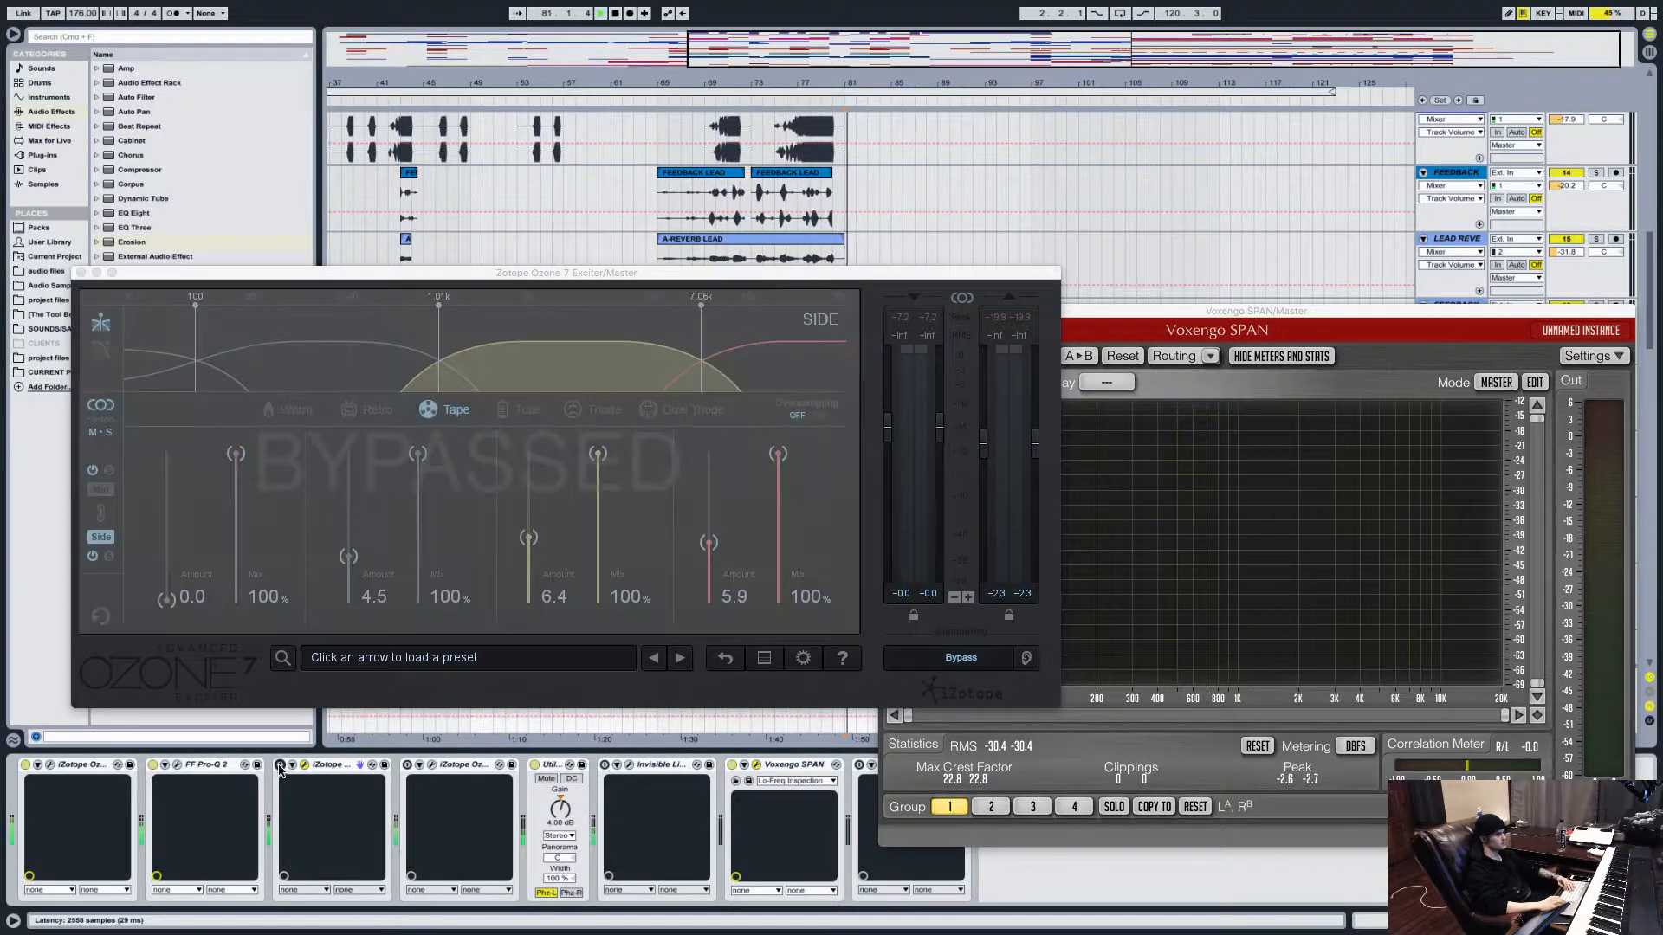
{"action": "key", "text": "space"}
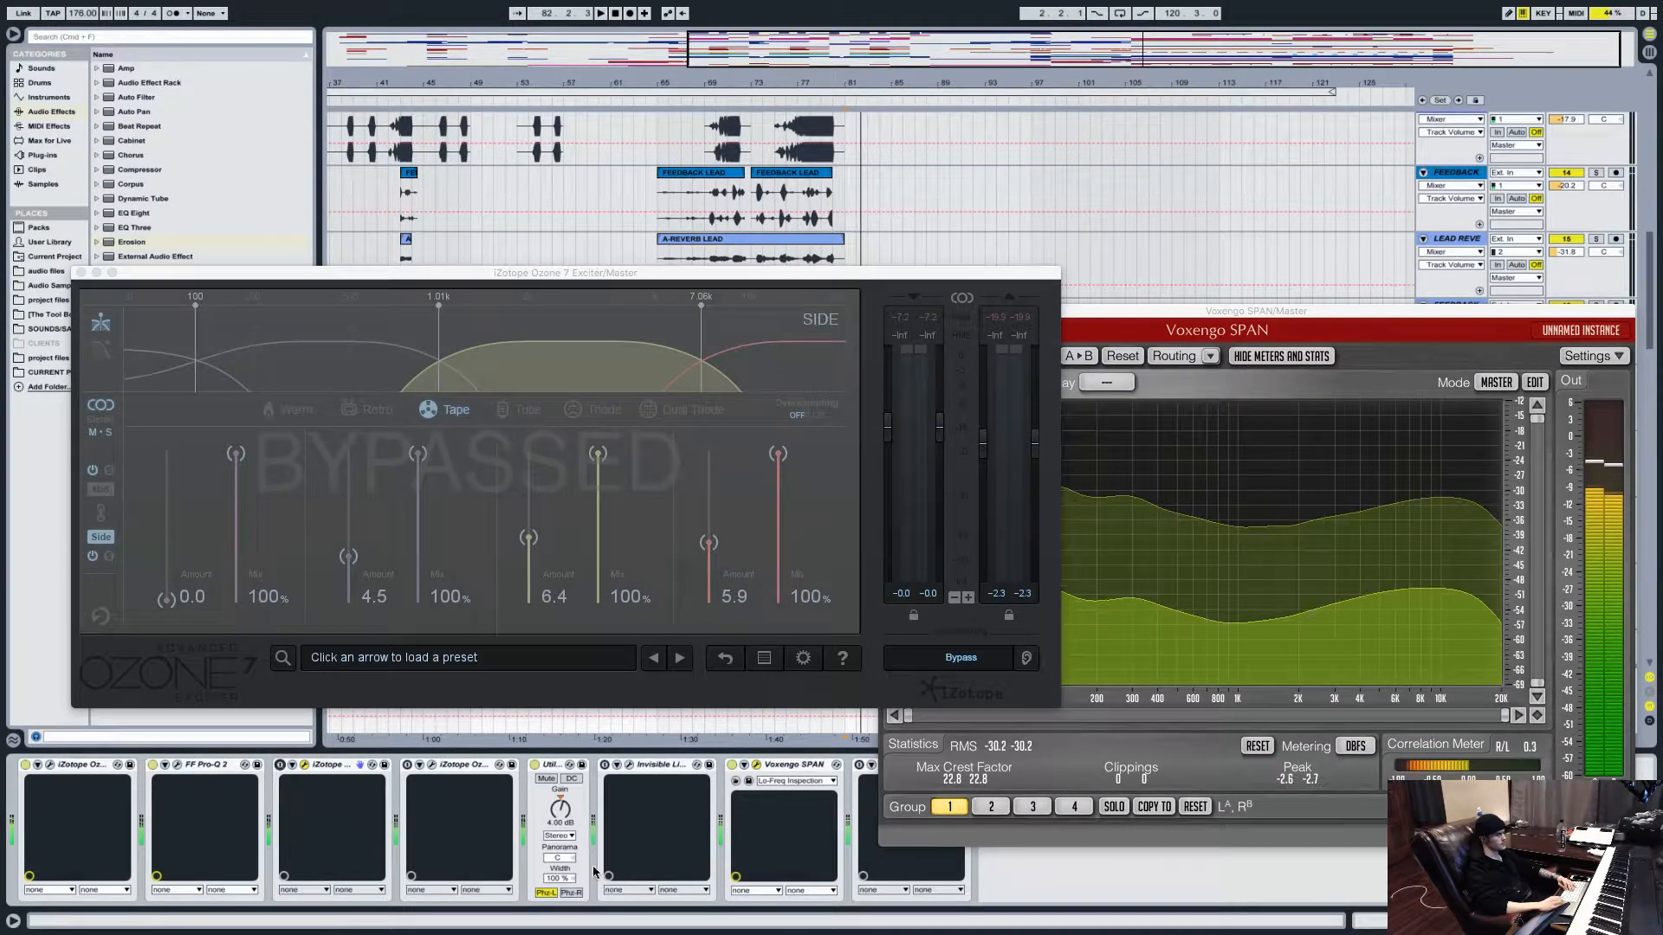
{"action": "left_click", "coordinate": [547, 893]}
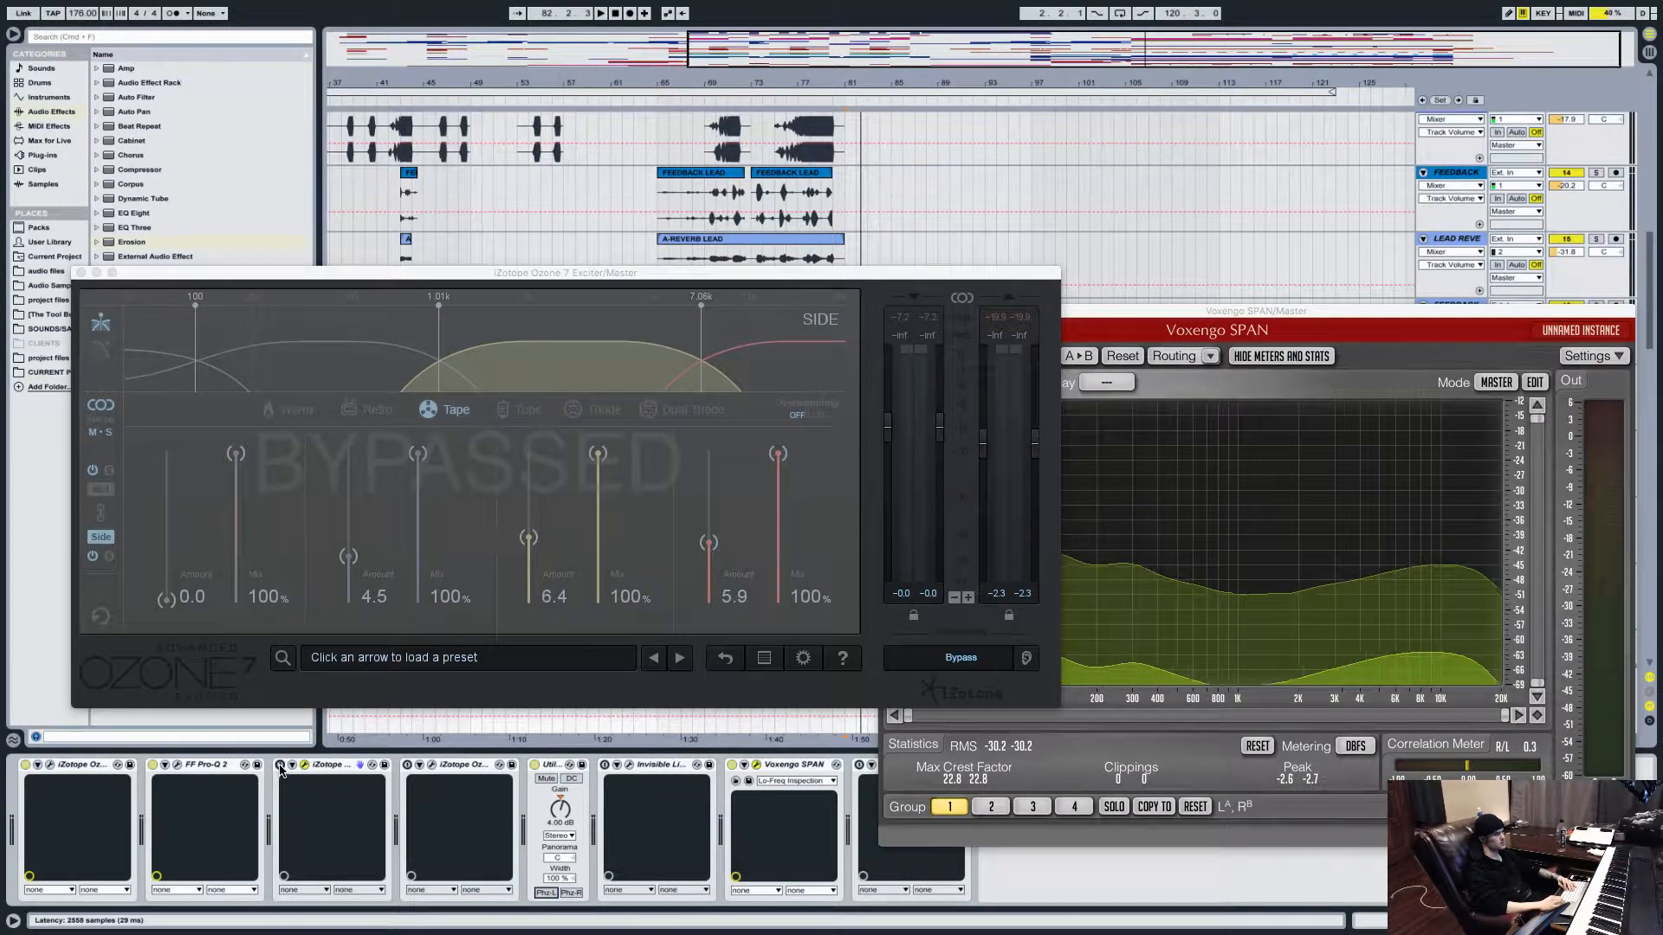
Play the normal-phase mix with the Exciter bypassed and then enabled, leaving the Exciter on.
{"action": "key", "text": "space"}
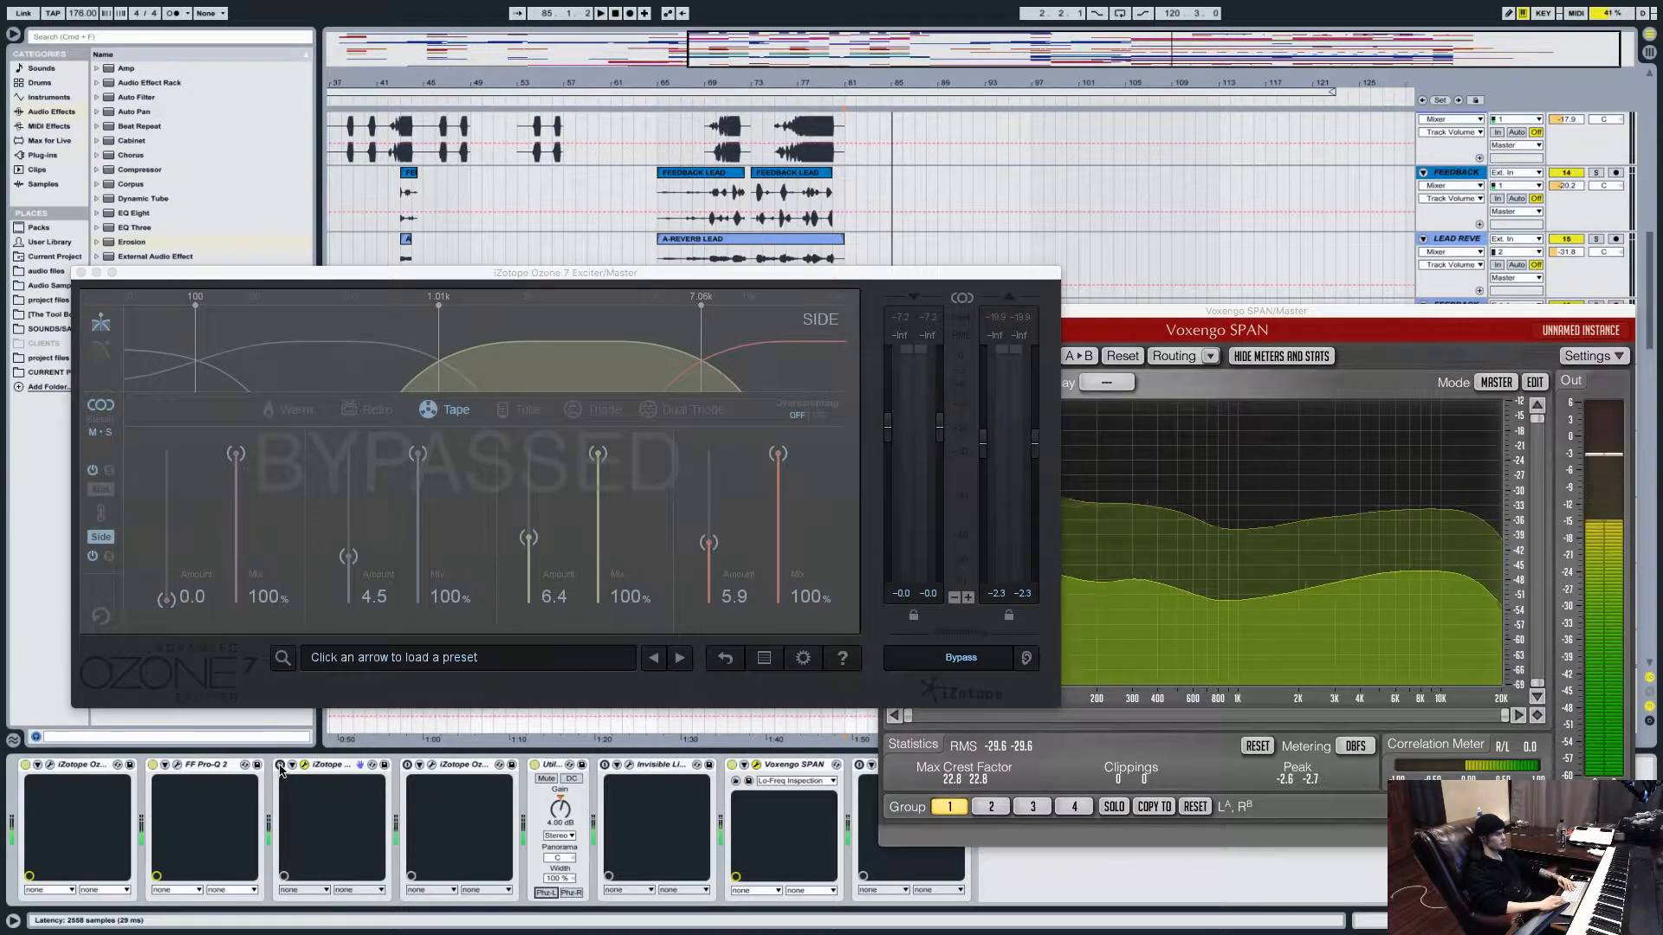
{"action": "left_click", "coordinate": [280, 766]}
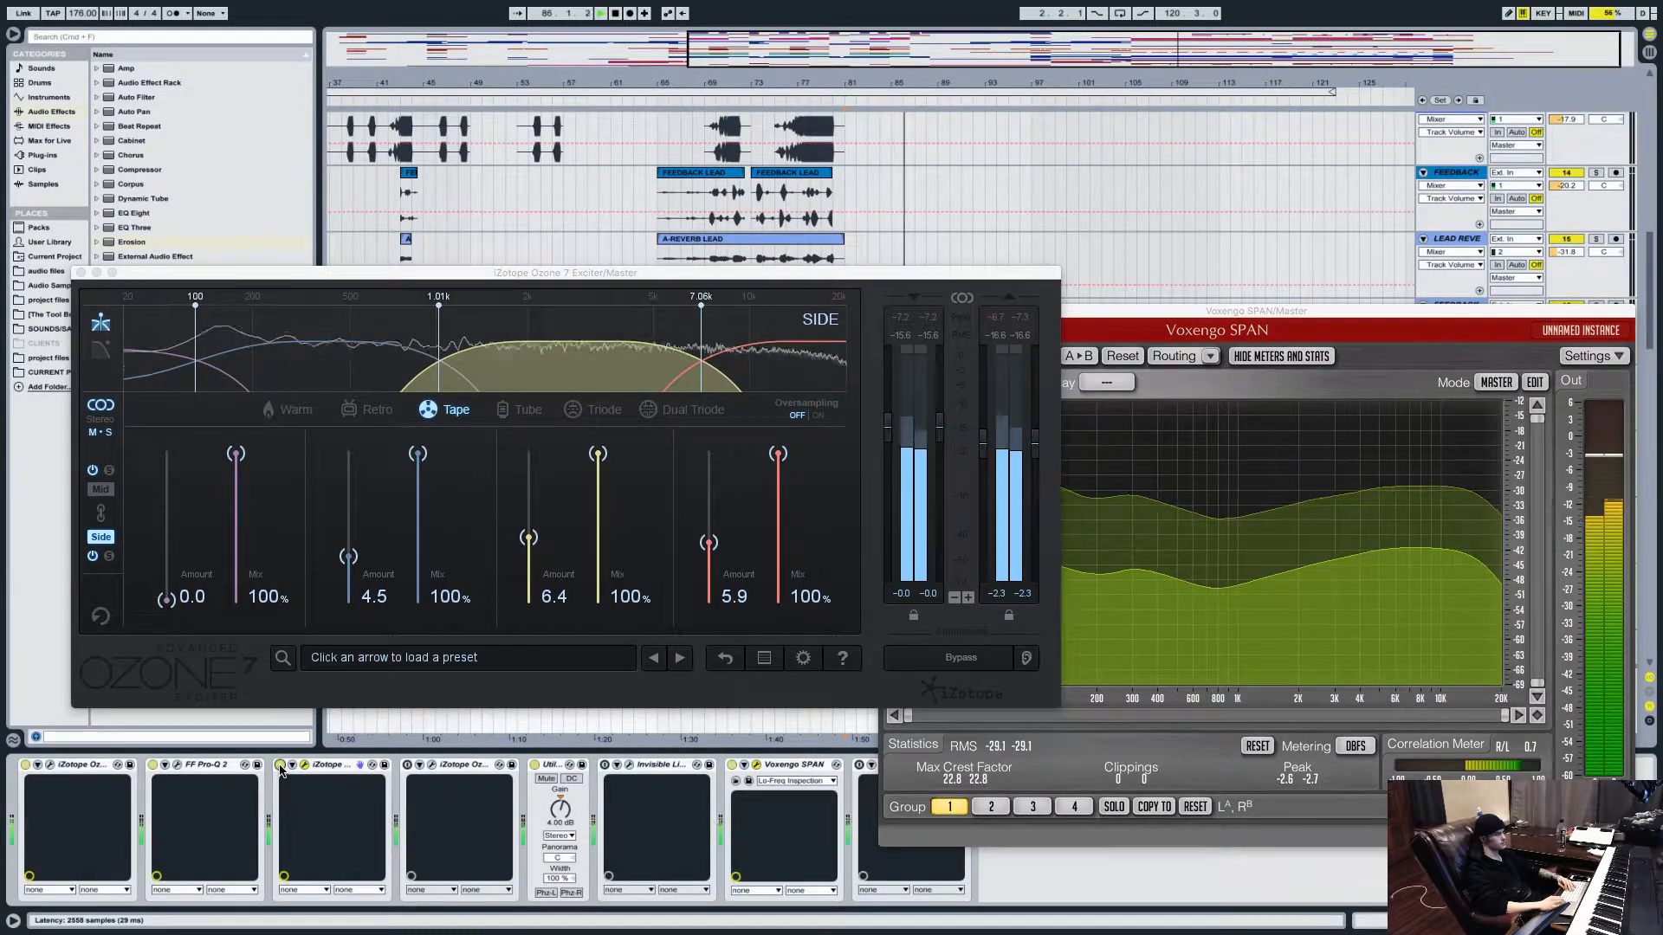
{"action": "key", "text": "space"}
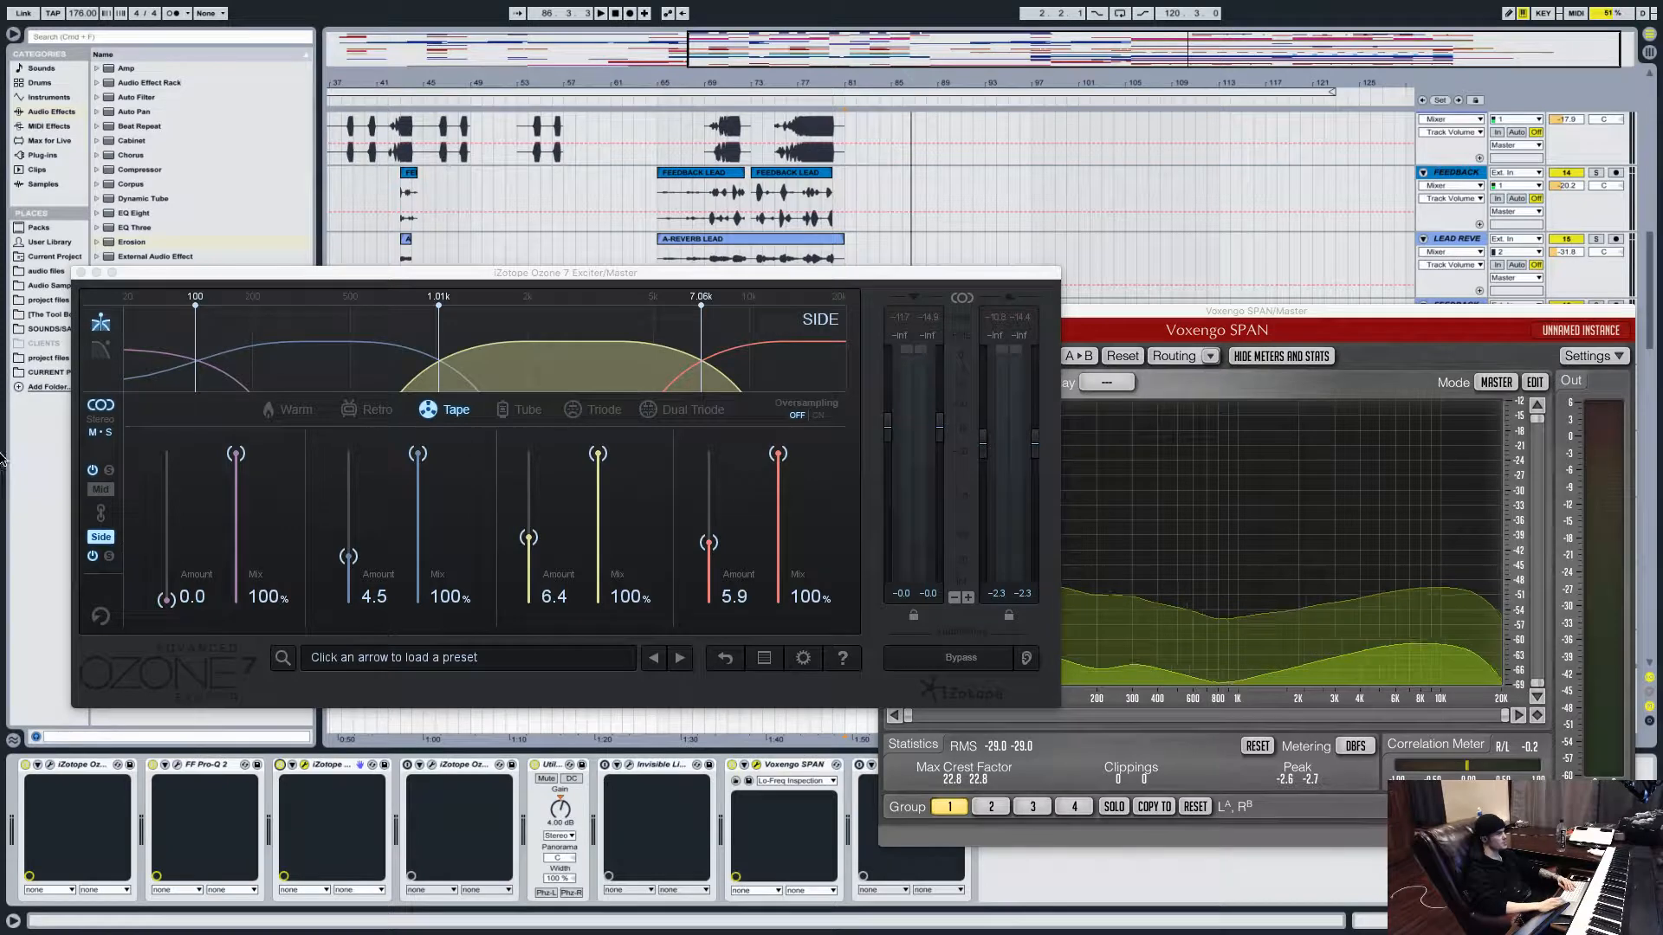
Return the first Exciter to its Mid channel and close it, and enable and open the second Ozone 7 Exciter.
{"action": "left_click", "coordinate": [101, 490]}
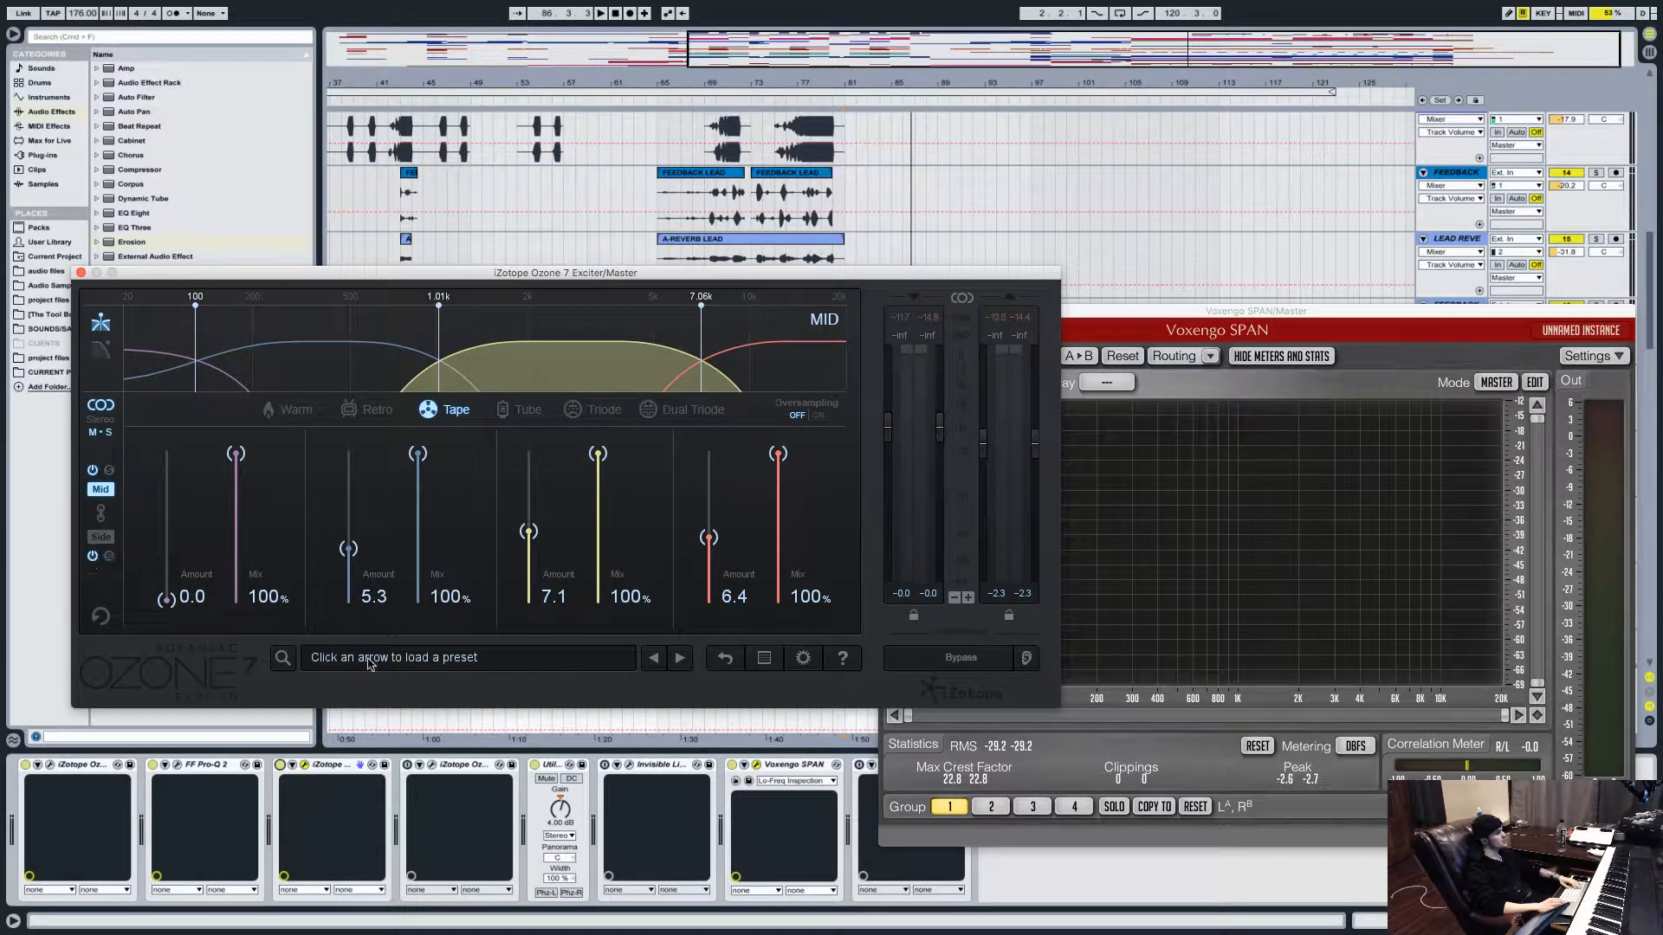
{"action": "left_click", "coordinate": [306, 766]}
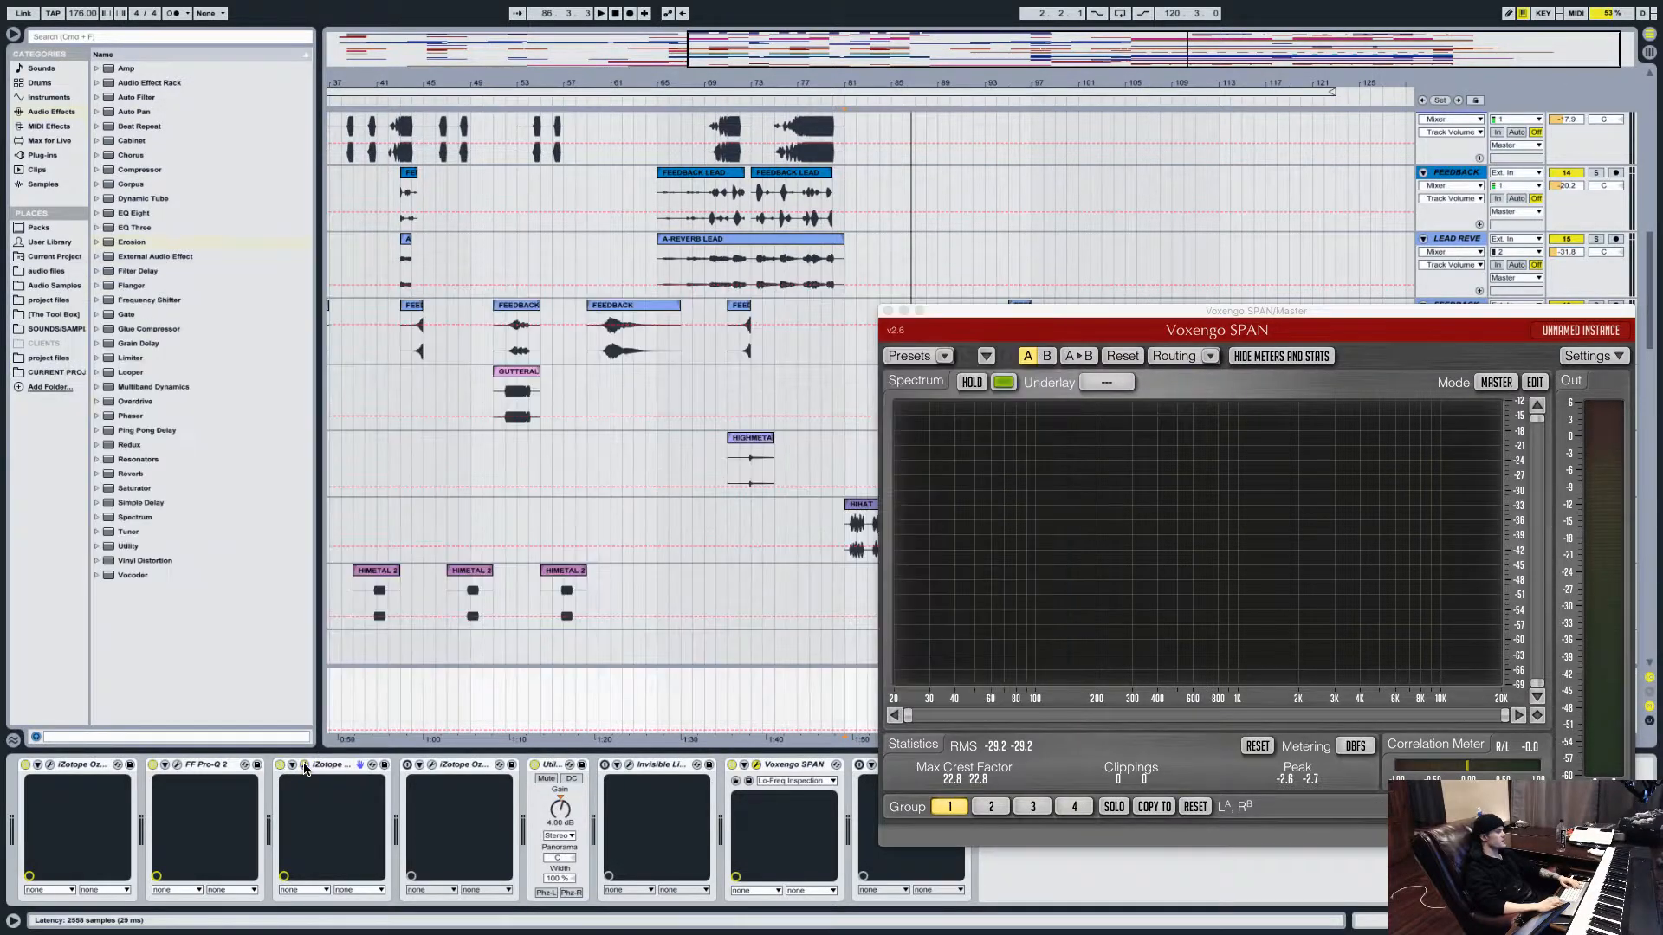
{"action": "left_click", "coordinate": [407, 765]}
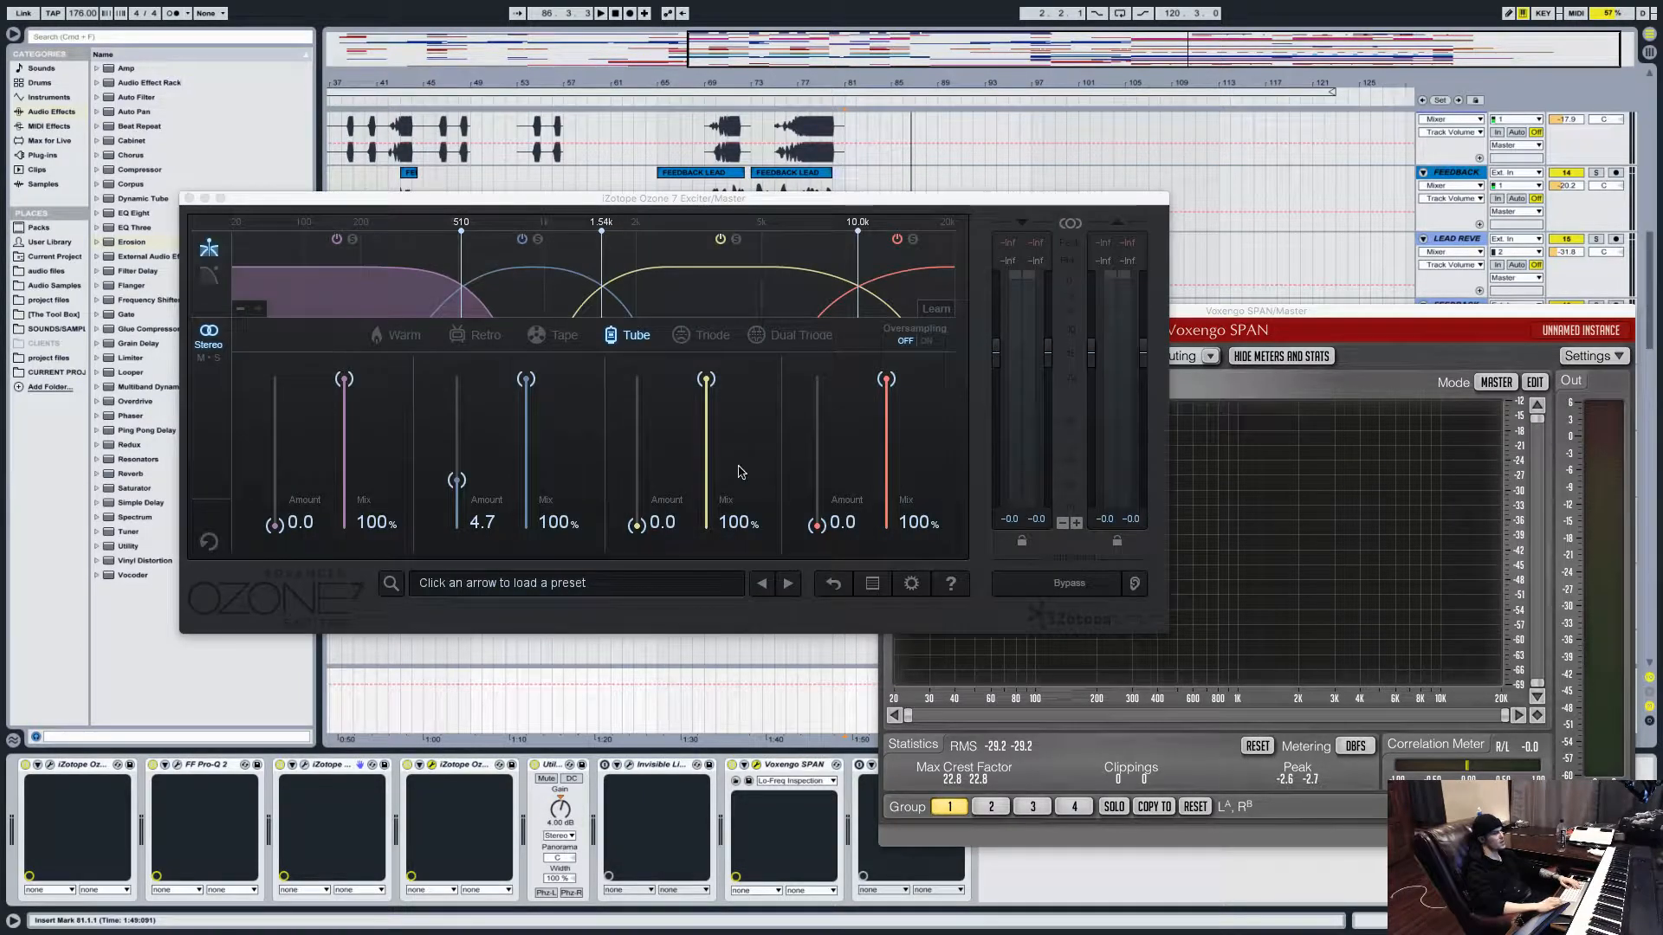
Examine the second Exciter's Tube mode, crossover frequencies and band Amounts beside the SPAN window.
{"action": "left_click", "coordinate": [1266, 312]}
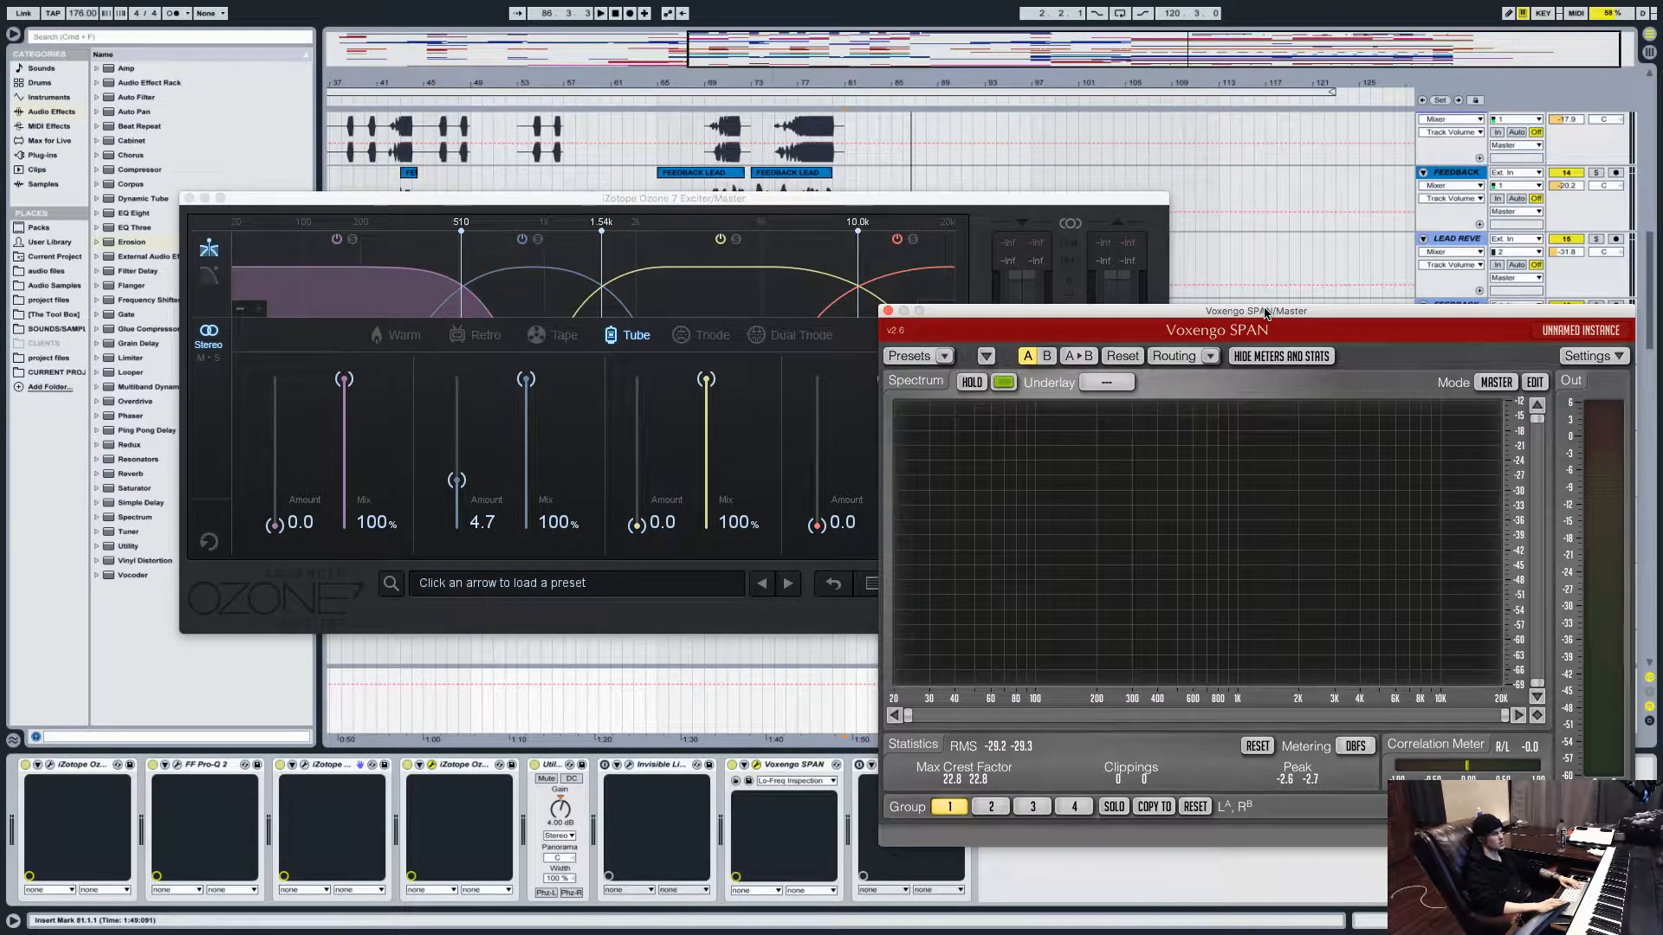
{"action": "left_click", "coordinate": [604, 563]}
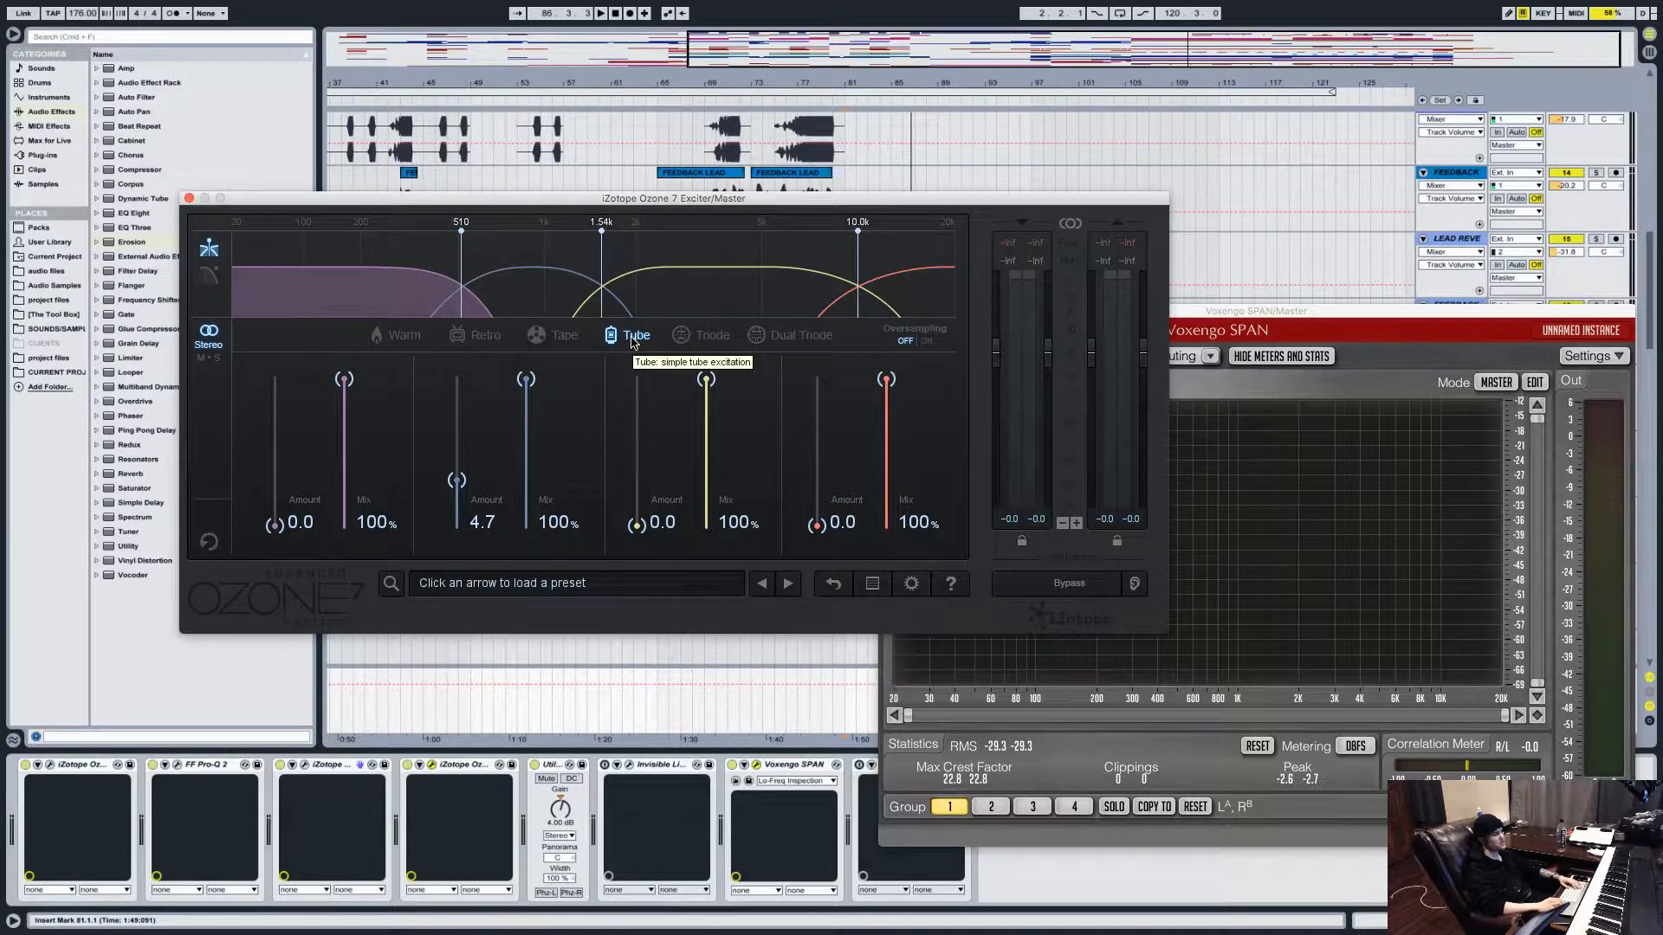
{"action": "mouse_move", "coordinate": [228, 932]}
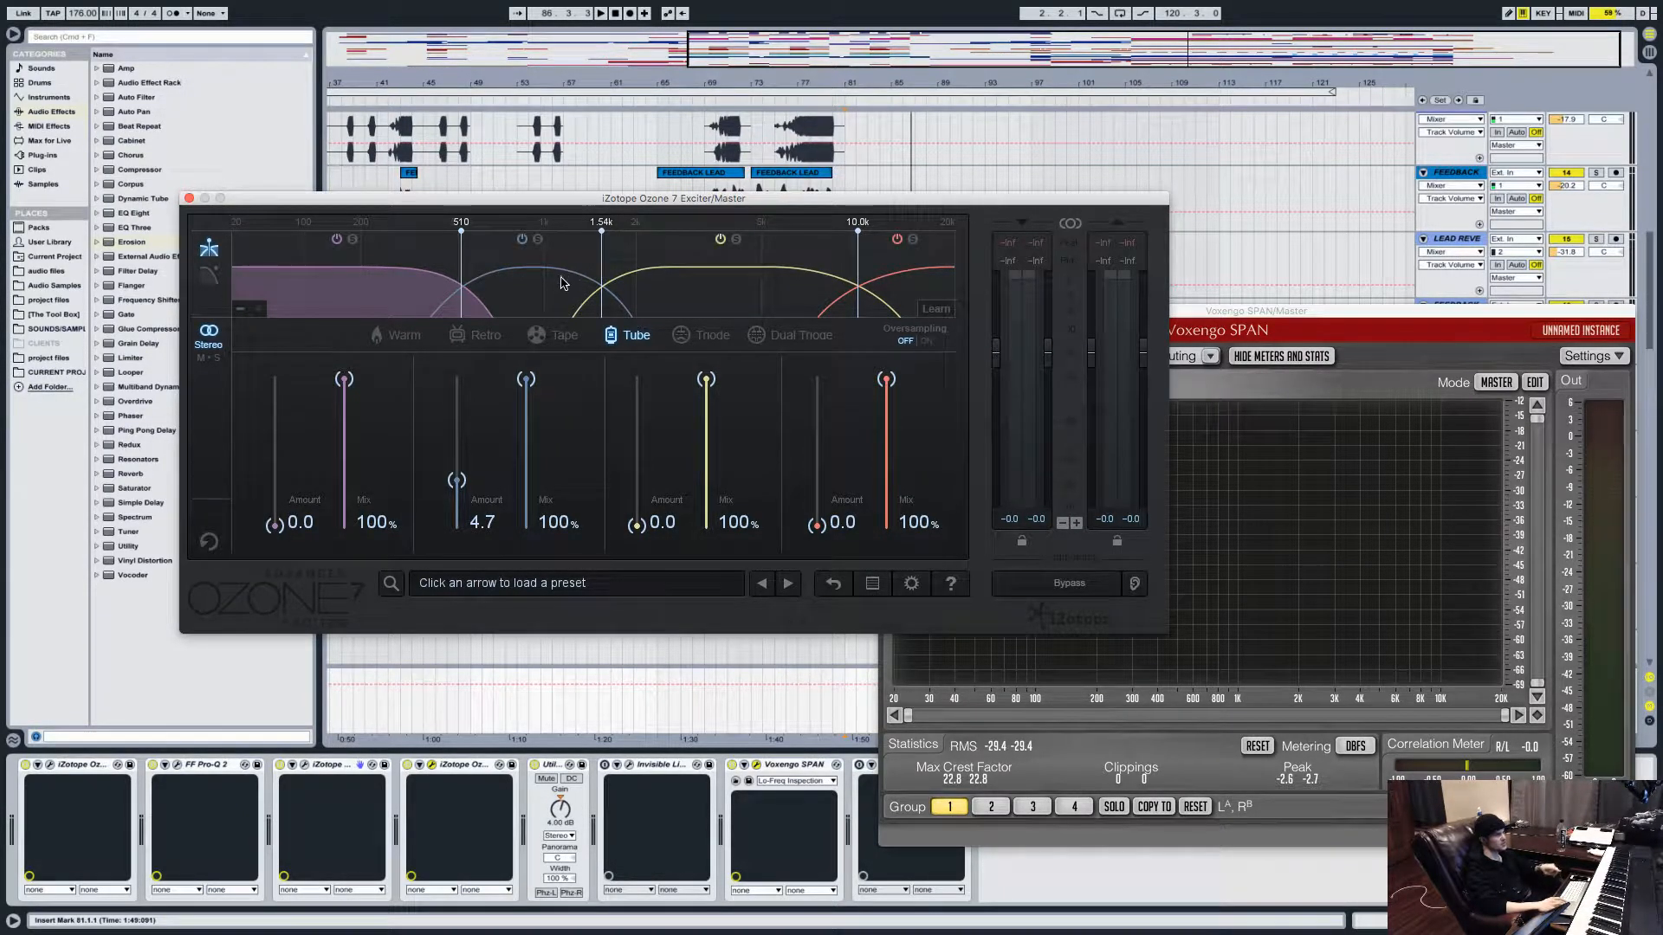
Move the SPAN window aside and play the mix with the second Exciter bypassed and re-enabled, leaving the Exciter on.
{"action": "left_click", "coordinate": [1403, 309]}
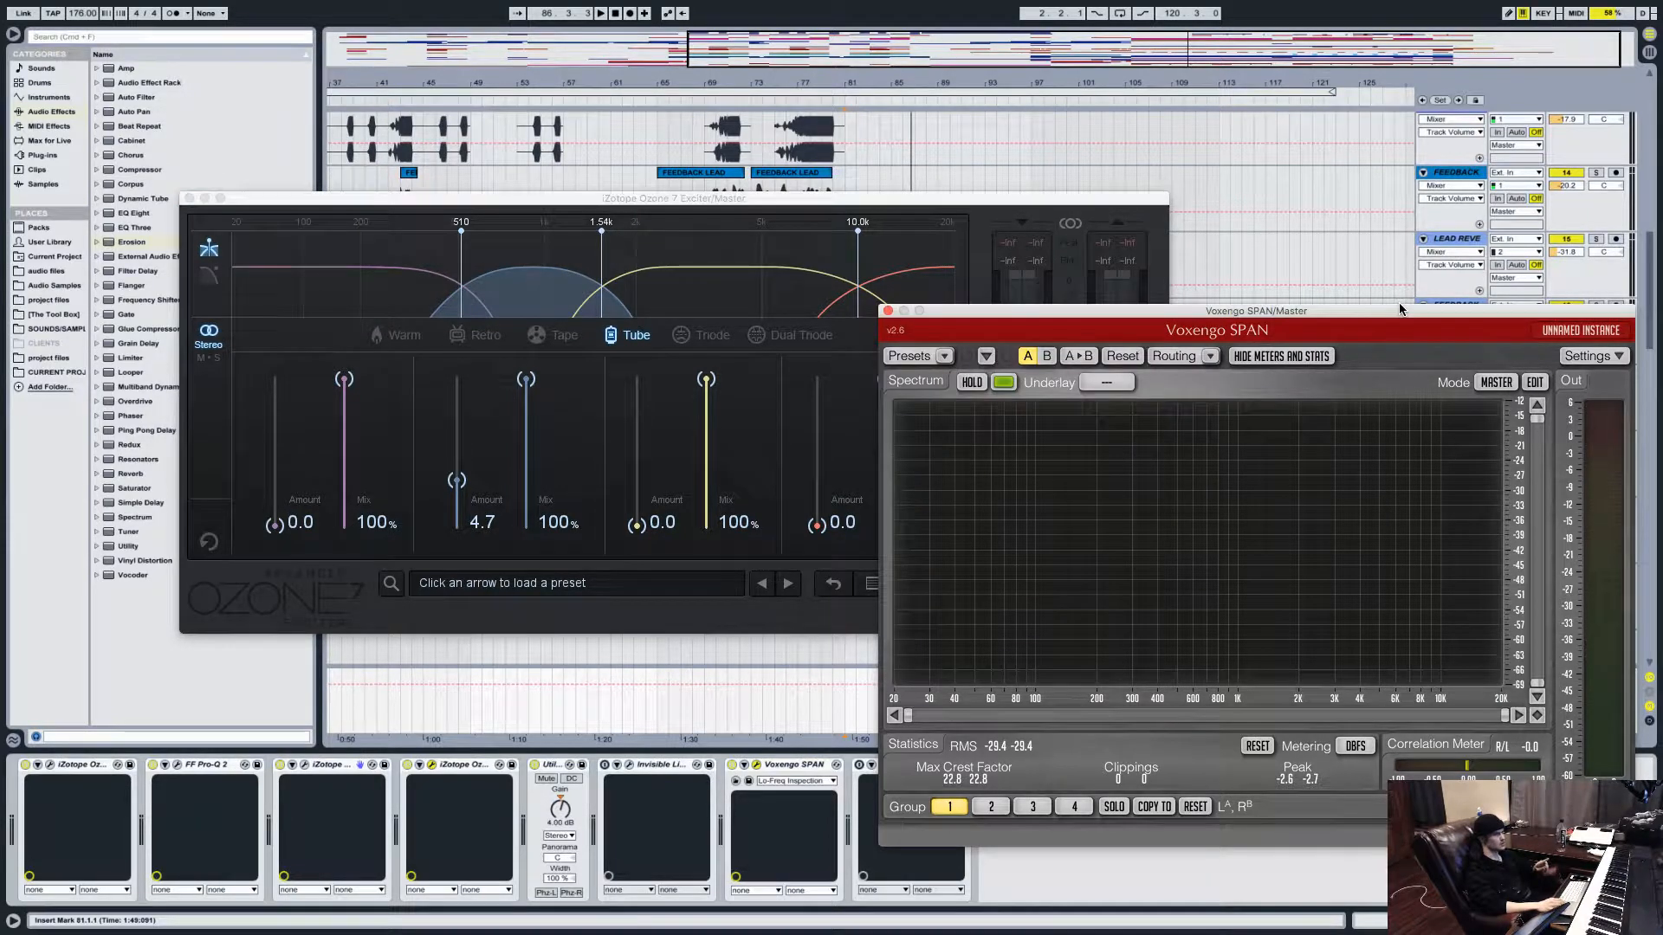
{"action": "left_click_drag", "start_coordinate": [1302, 312], "coordinate": [1352, 365]}
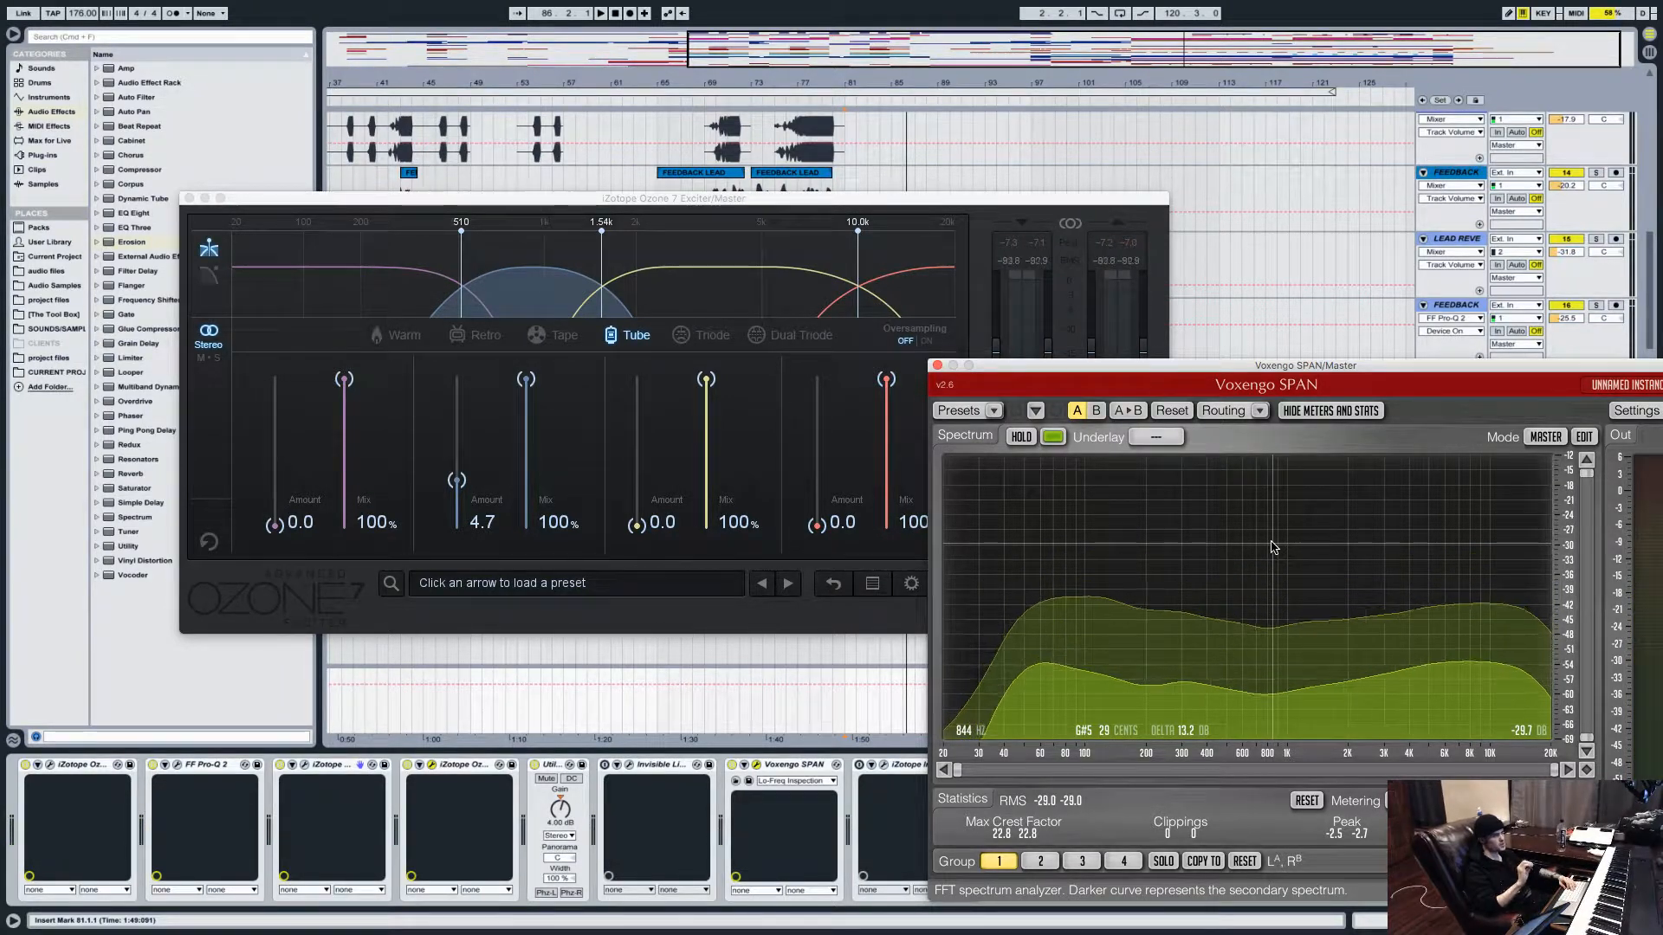
{"action": "left_click", "coordinate": [408, 765]}
{"action": "key", "text": "space"}
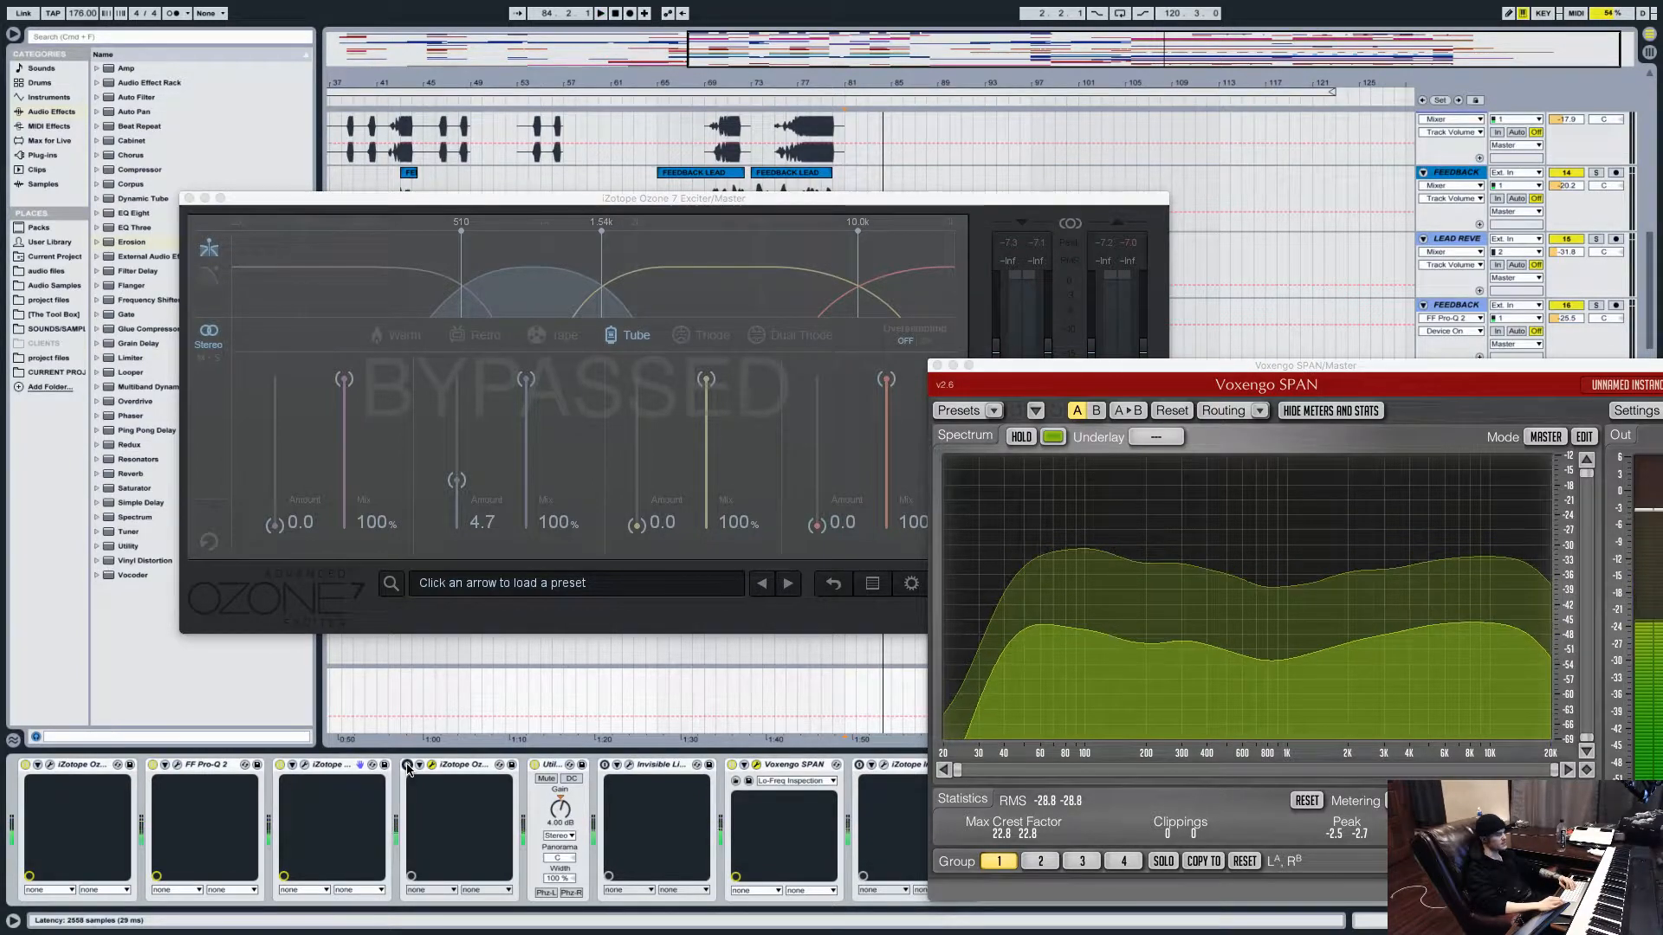
{"action": "key", "text": "space"}
{"action": "key", "text": "space"}
{"action": "left_click", "coordinate": [408, 766]}
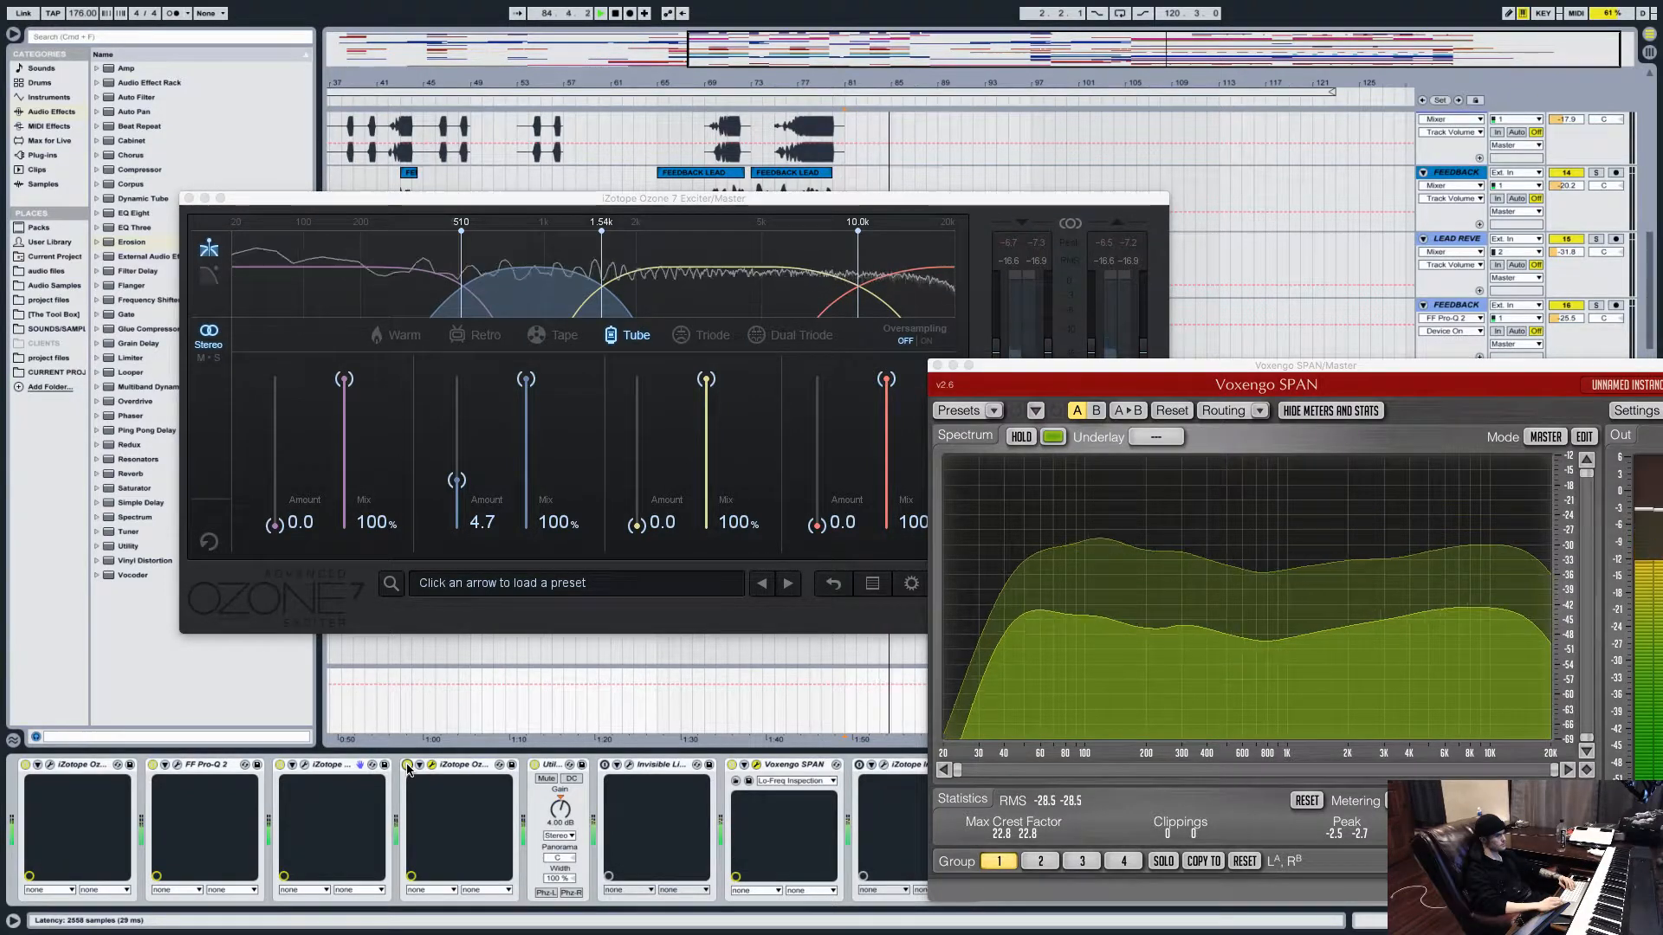
{"action": "key", "text": "space"}
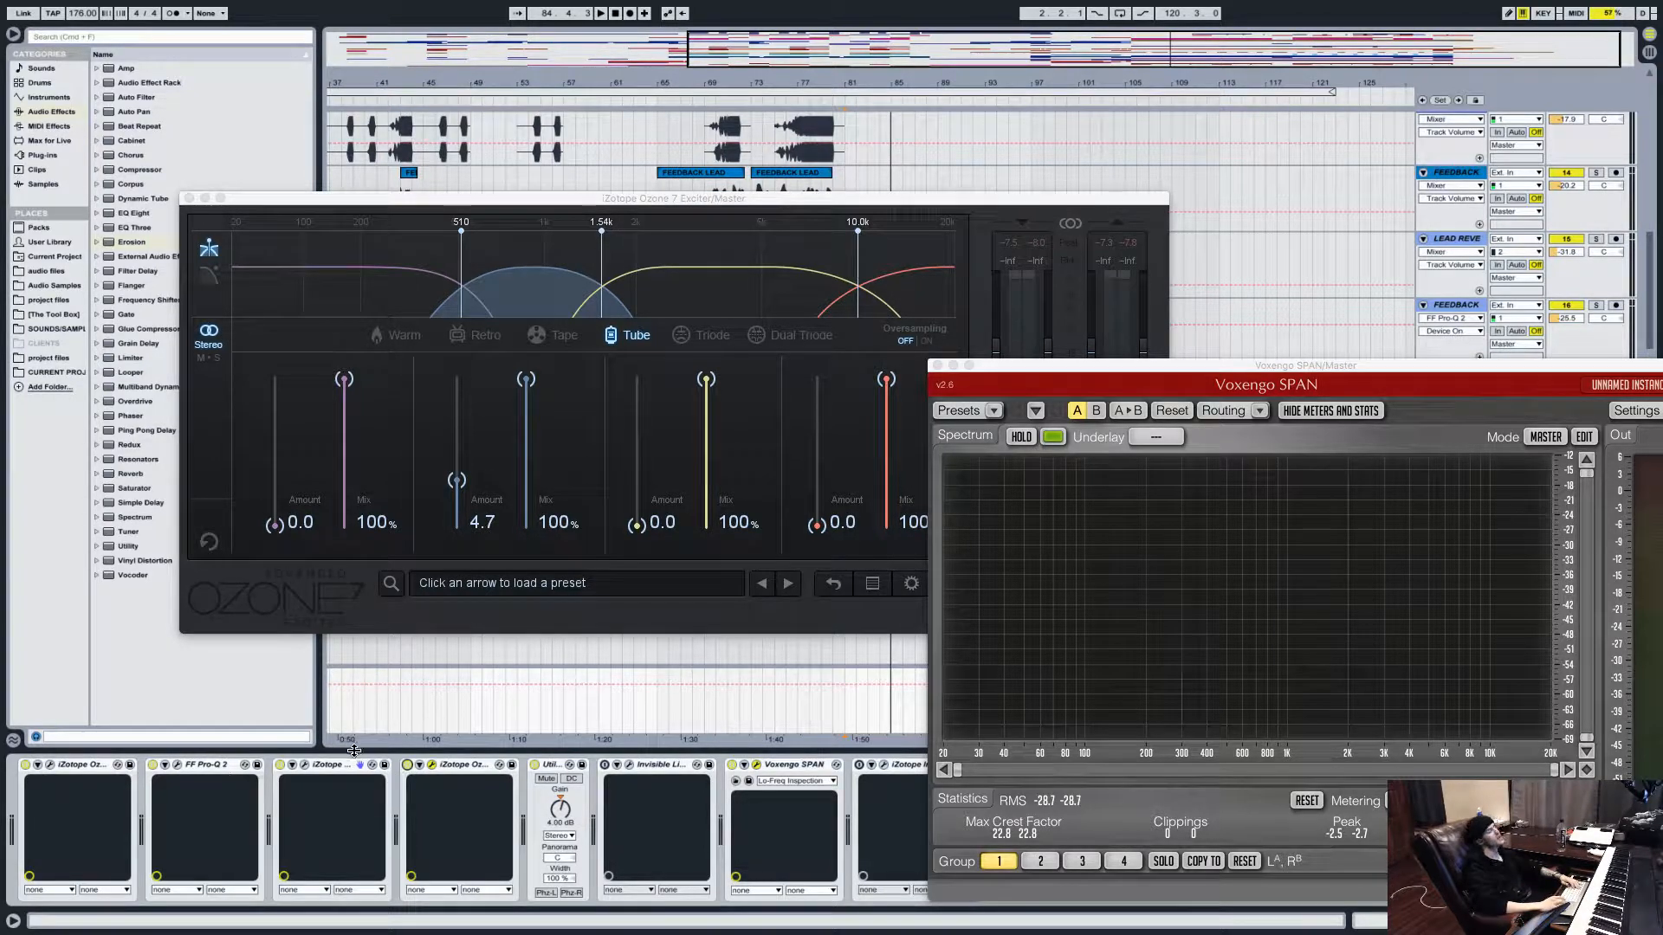
Bypass both Exciters, play the mix, re-enable both during playback to compare, and stop.
{"action": "left_click", "coordinate": [406, 765]}
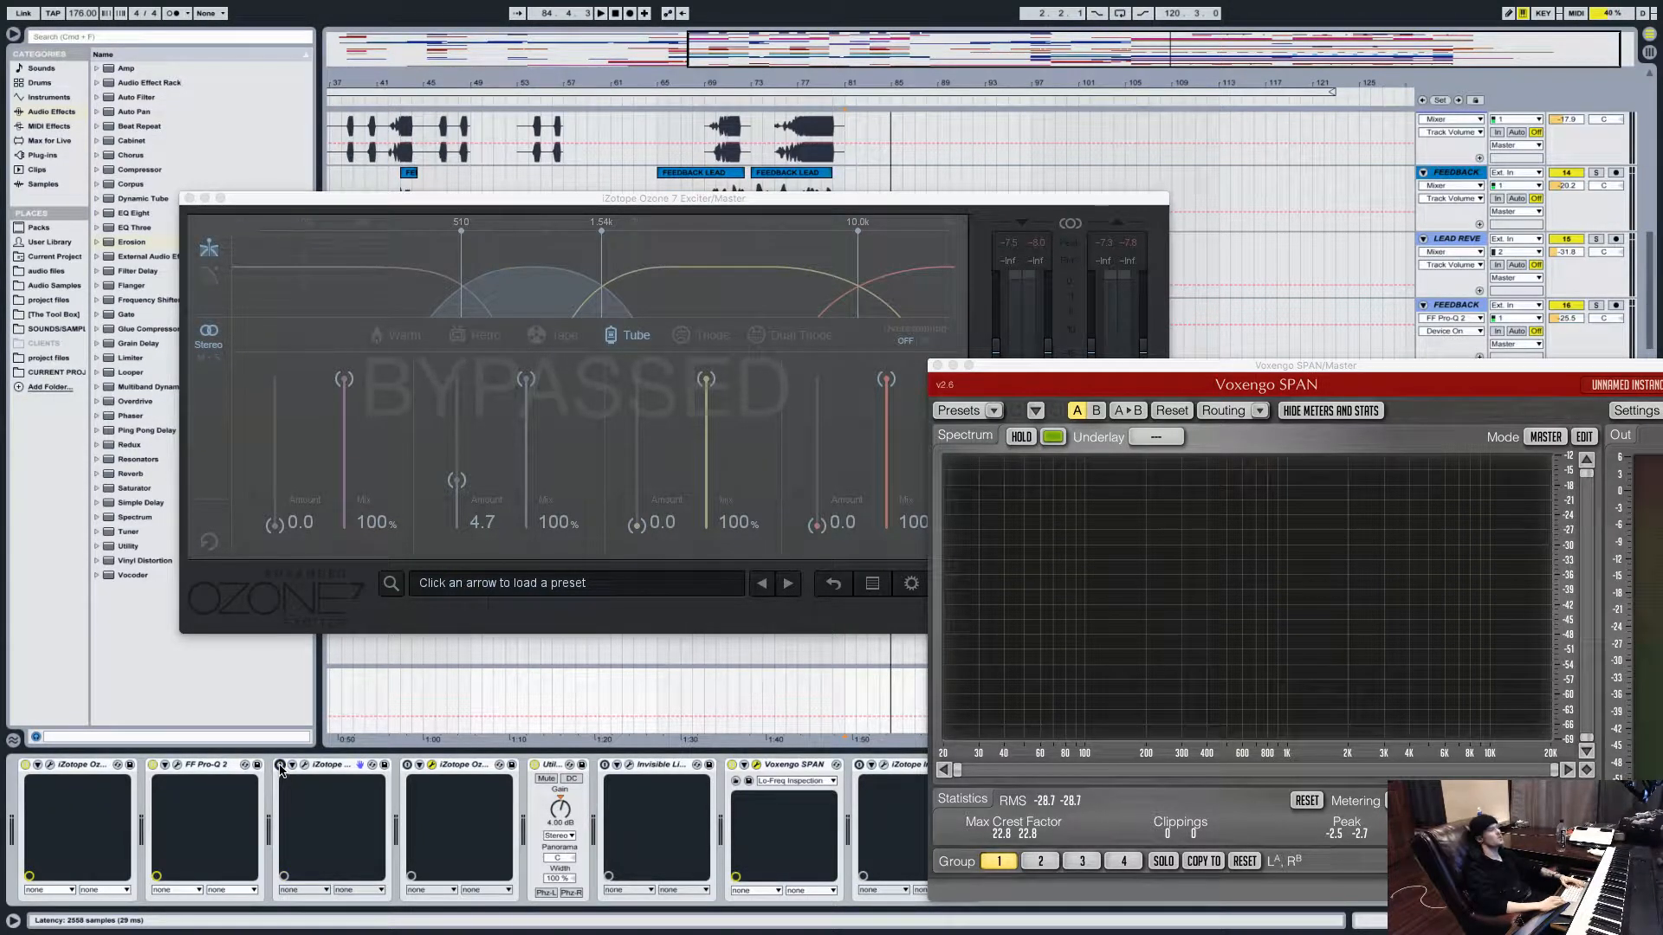
{"action": "key", "text": "space"}
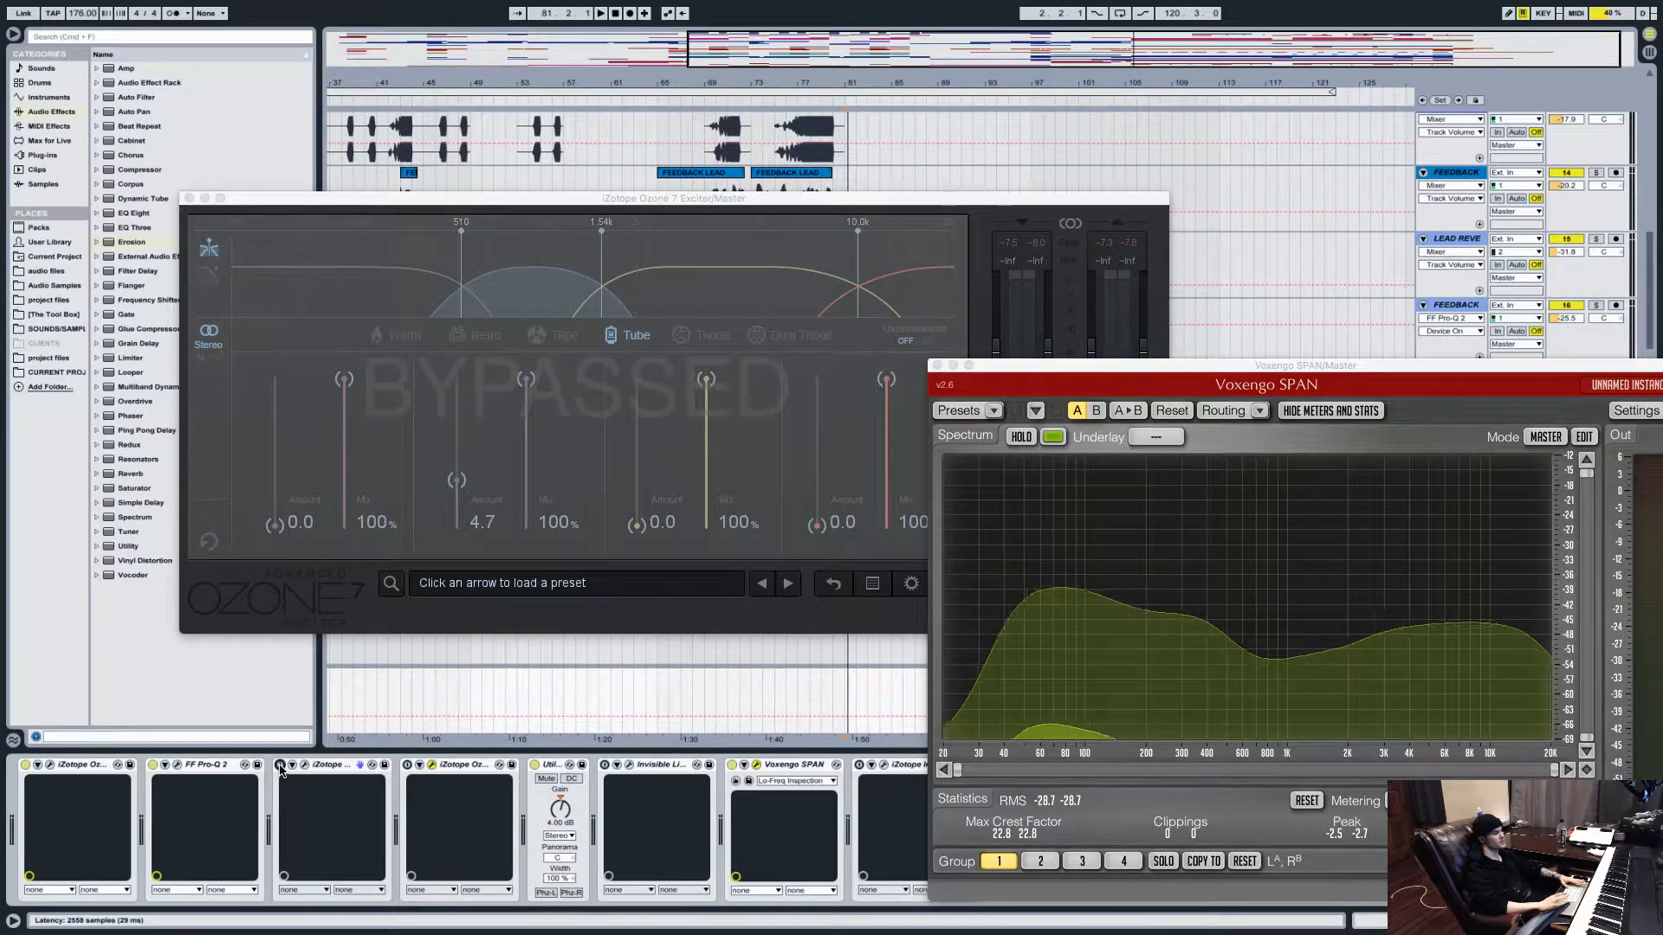
{"action": "key", "text": "space"}
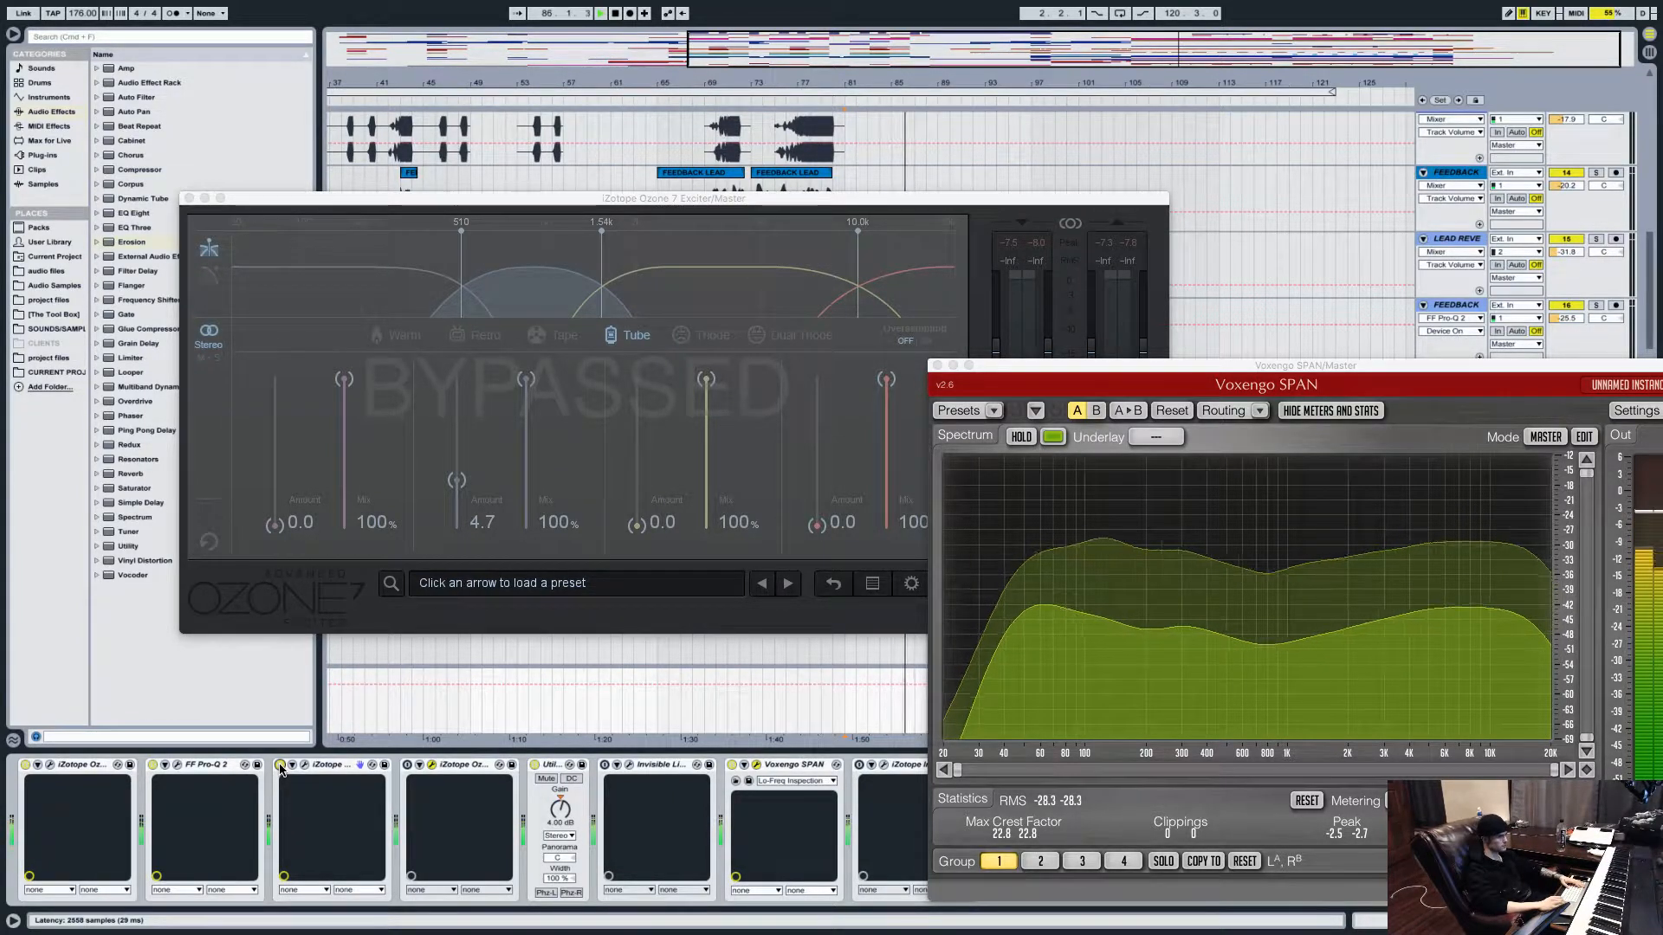
{"action": "left_click", "coordinate": [408, 765]}
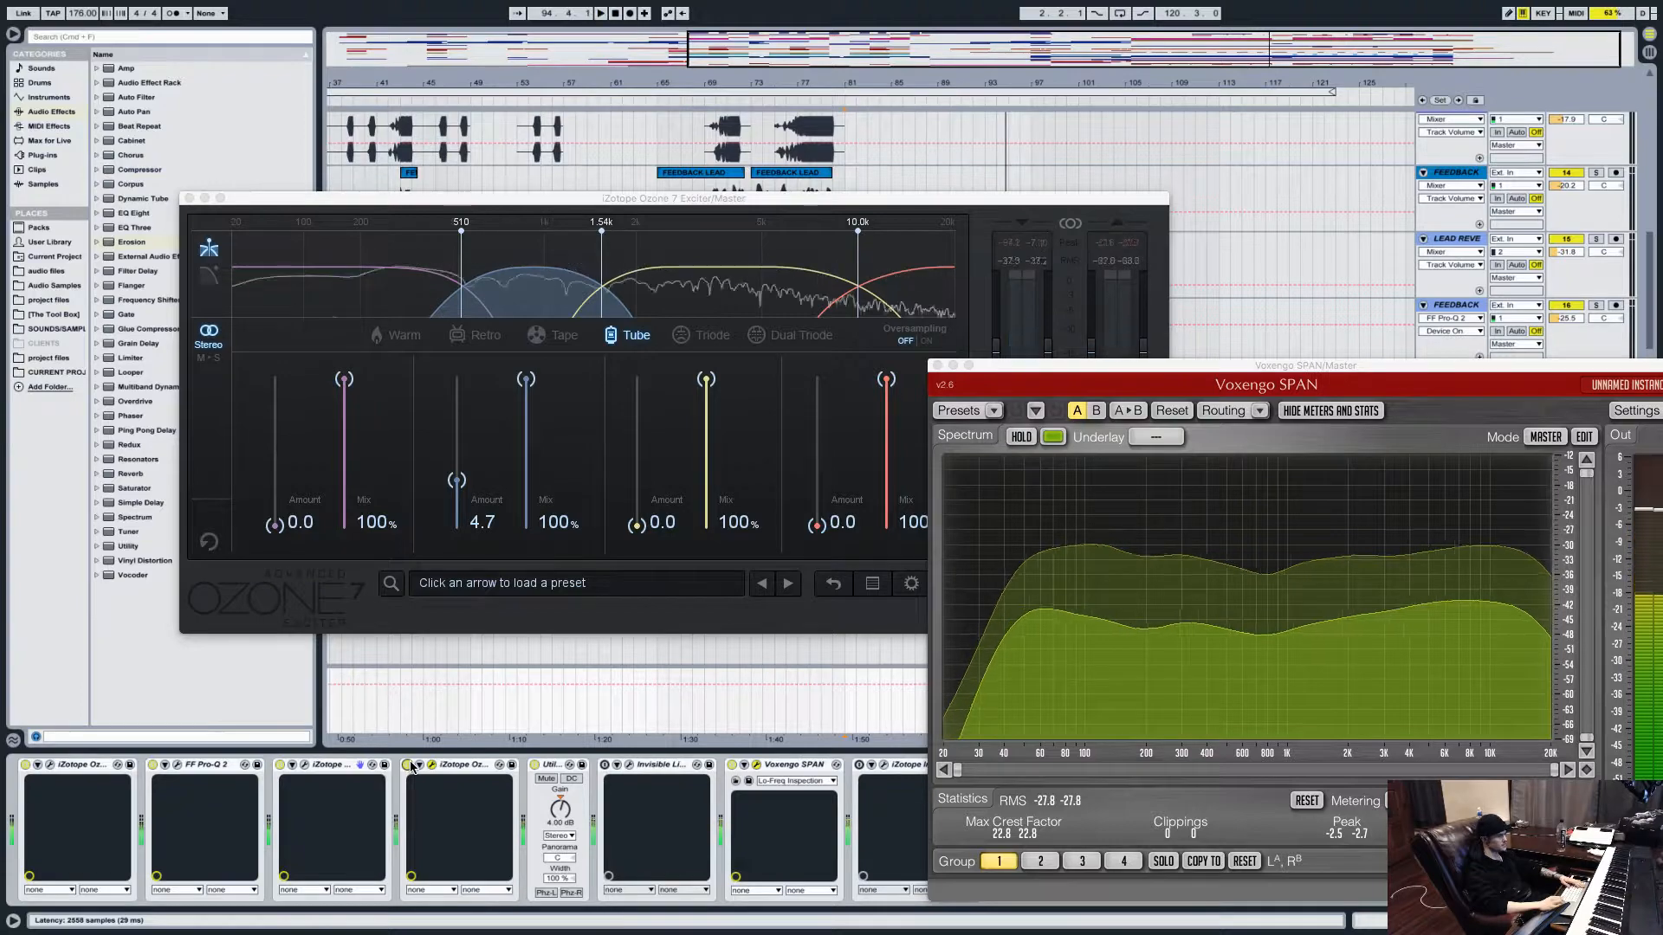
{"action": "key", "text": "space"}
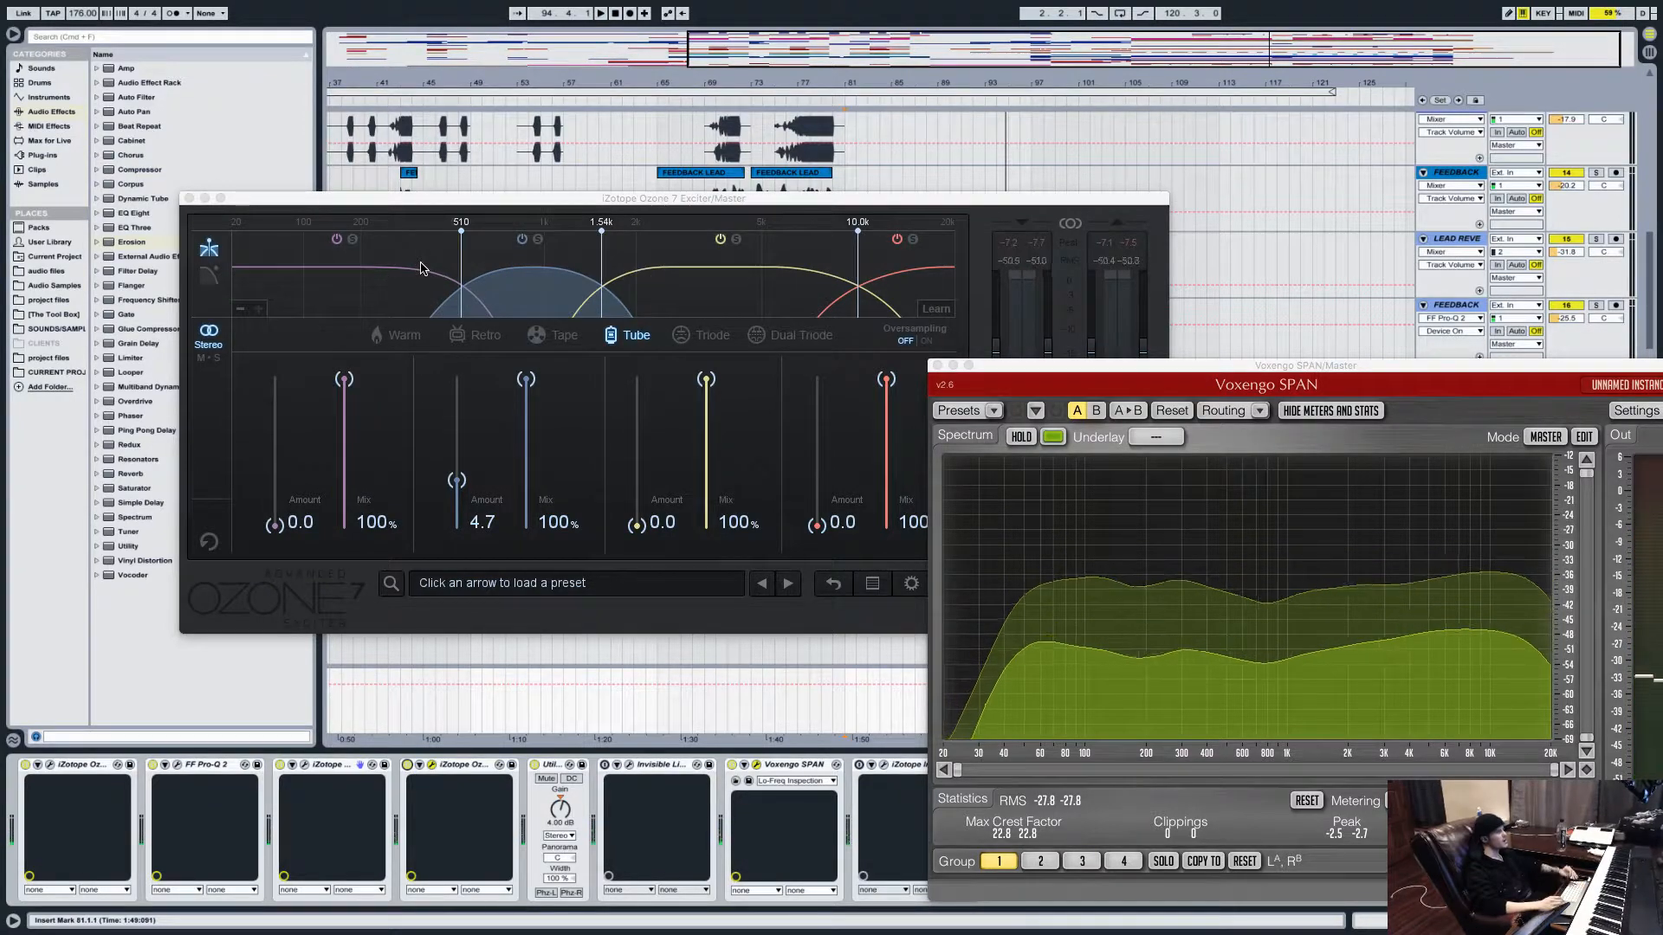
Close the second Exciter, turn off Utility, and open the Invisible Limiter with the SPAN window moved clear of it.
{"action": "left_click", "coordinate": [189, 199]}
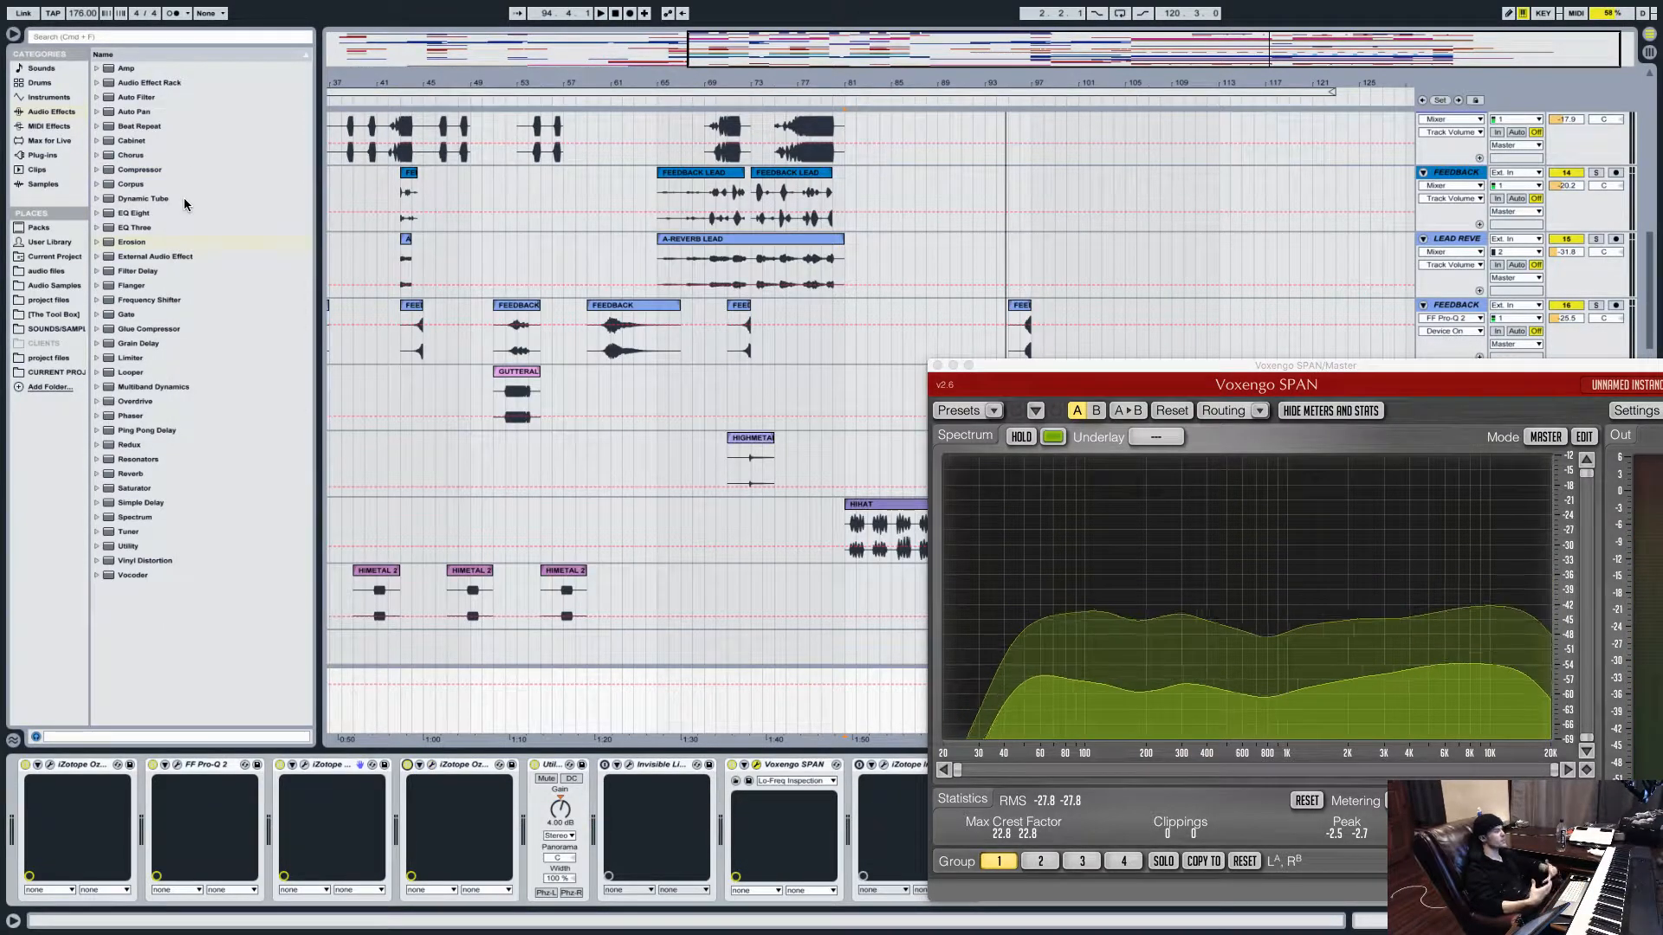
{"action": "left_click", "coordinate": [535, 765]}
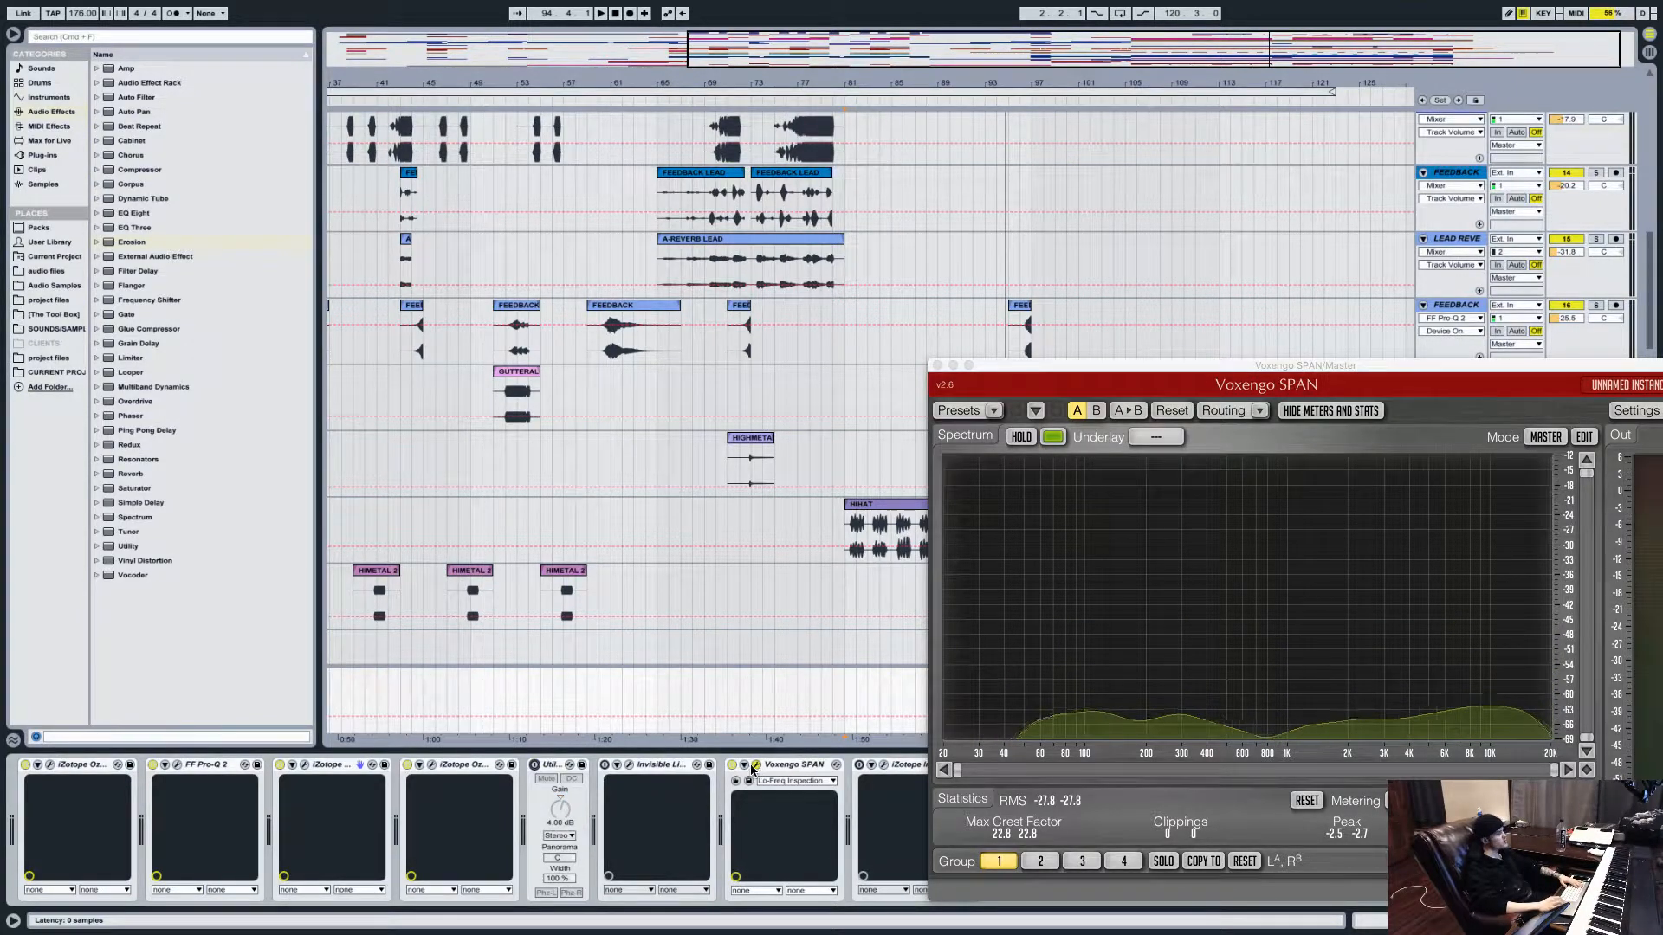
{"action": "left_click_drag", "start_coordinate": [1302, 371], "coordinate": [1280, 381]}
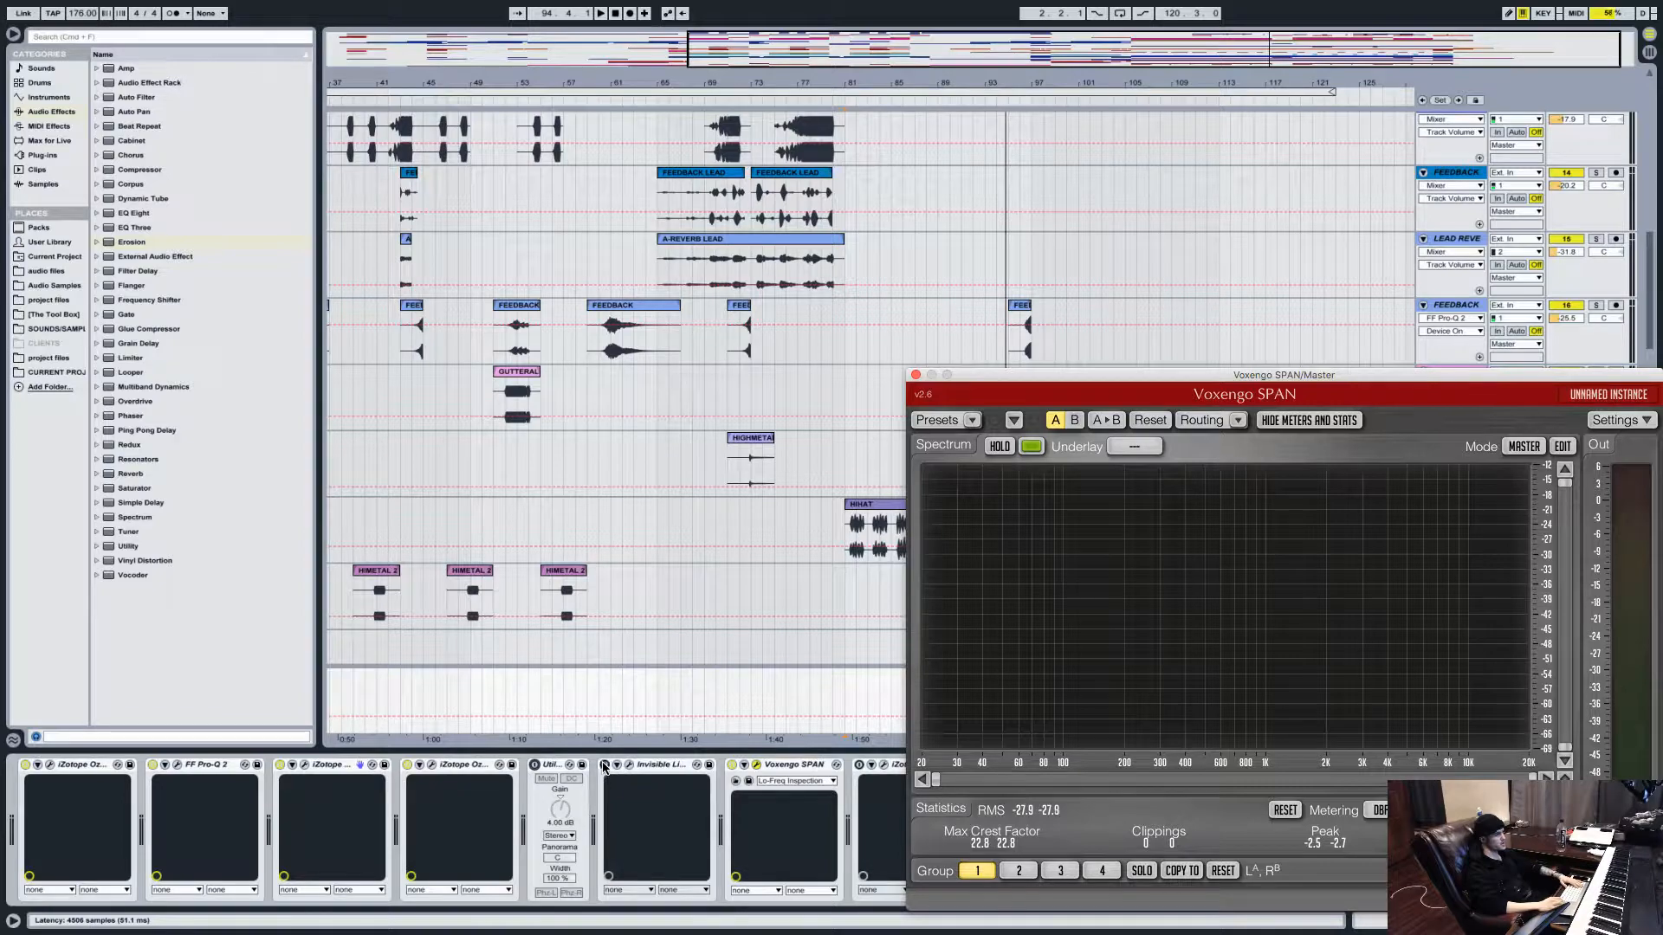
{"action": "mouse_move", "coordinate": [1373, 383]}
{"action": "left_mouse_down"}
{"action": "mouse_move", "coordinate": [735, 243]}
{"action": "mouse_move", "coordinate": [1181, 387]}
{"action": "mouse_move", "coordinate": [1351, 391]}
{"action": "mouse_move", "coordinate": [1364, 413]}
{"action": "left_mouse_up"}
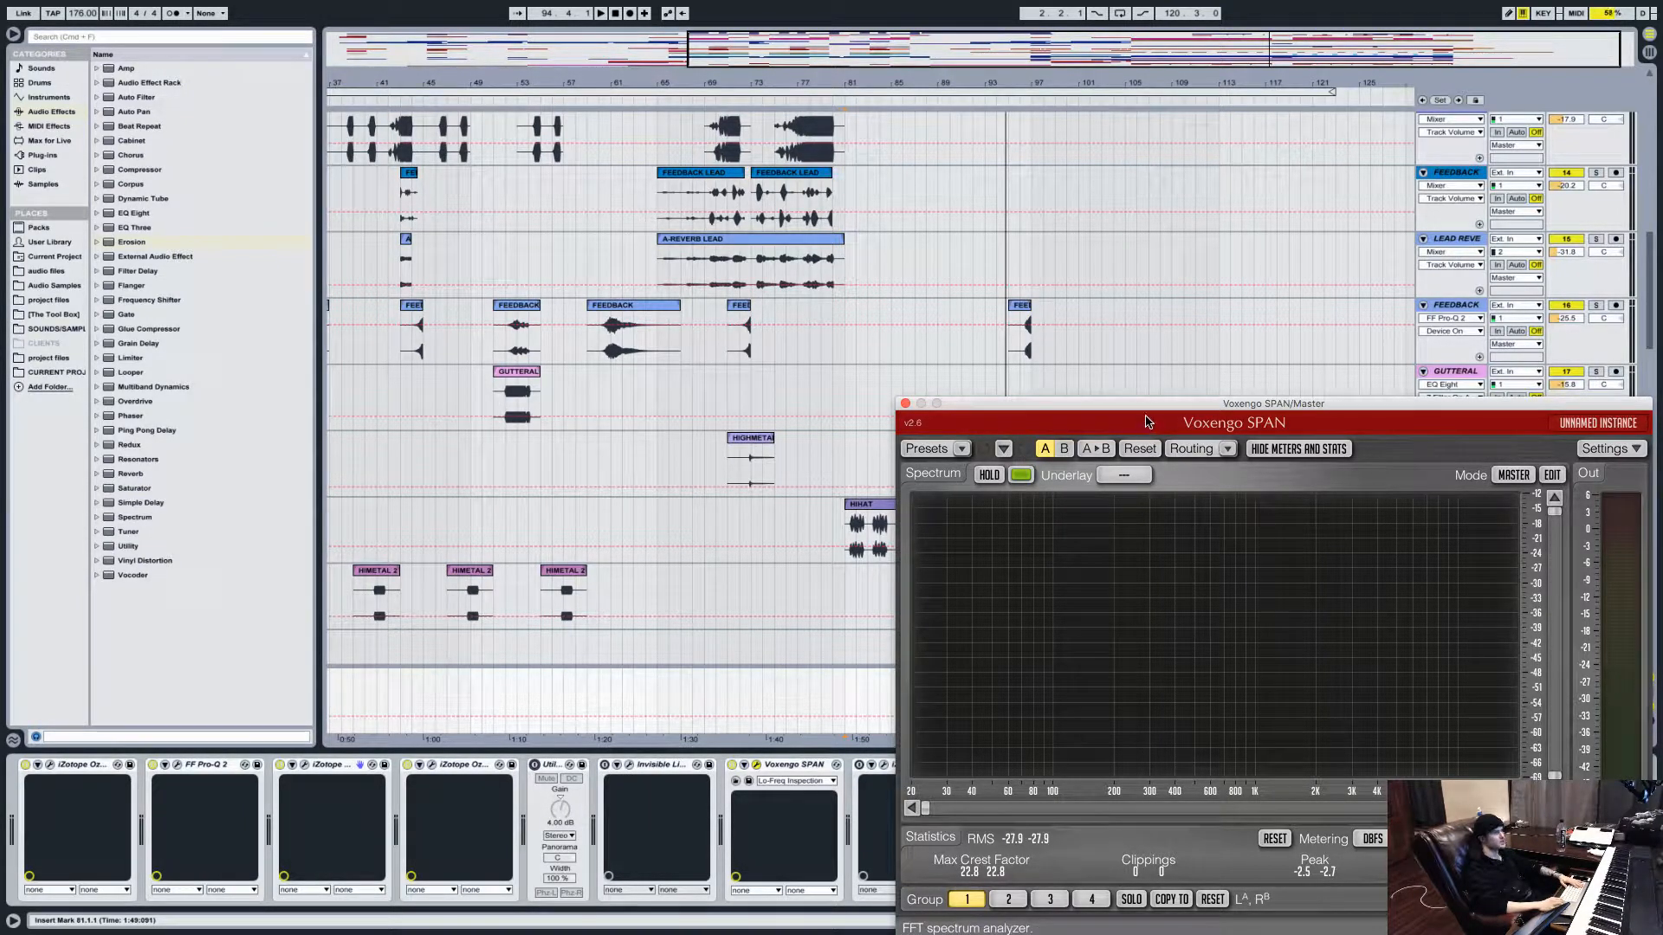
{"action": "left_click", "coordinate": [630, 765]}
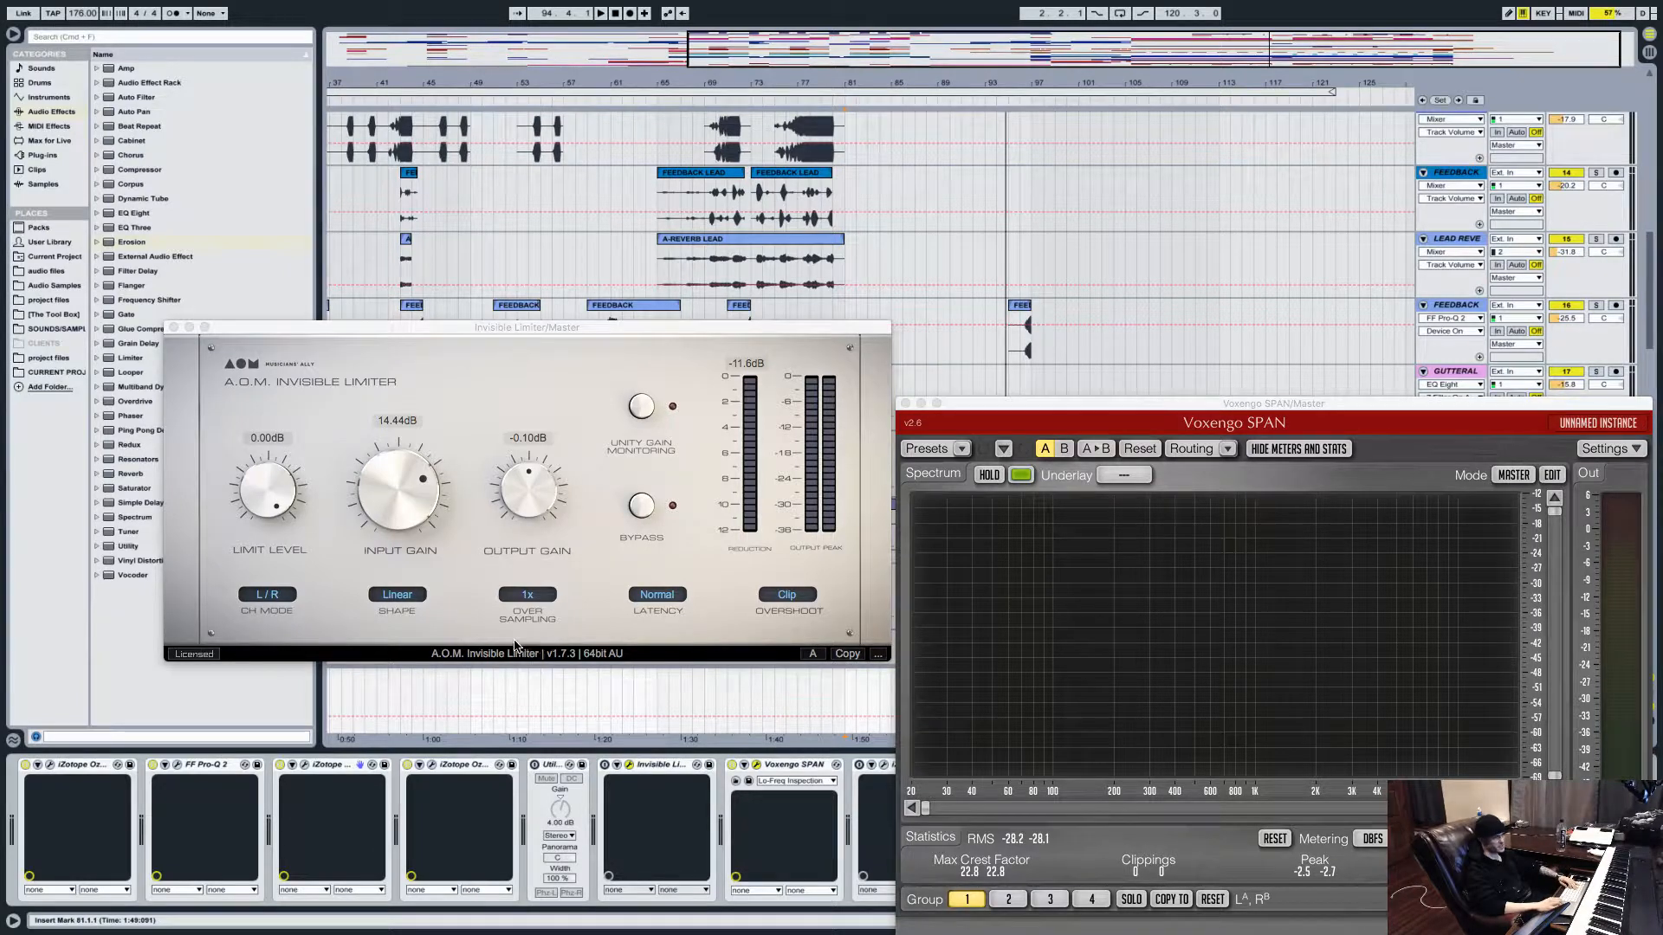
Review the Invisible Limiter's Shape options, Logarithmic and Linear, keeping Linear.
{"action": "left_click", "coordinate": [404, 599]}
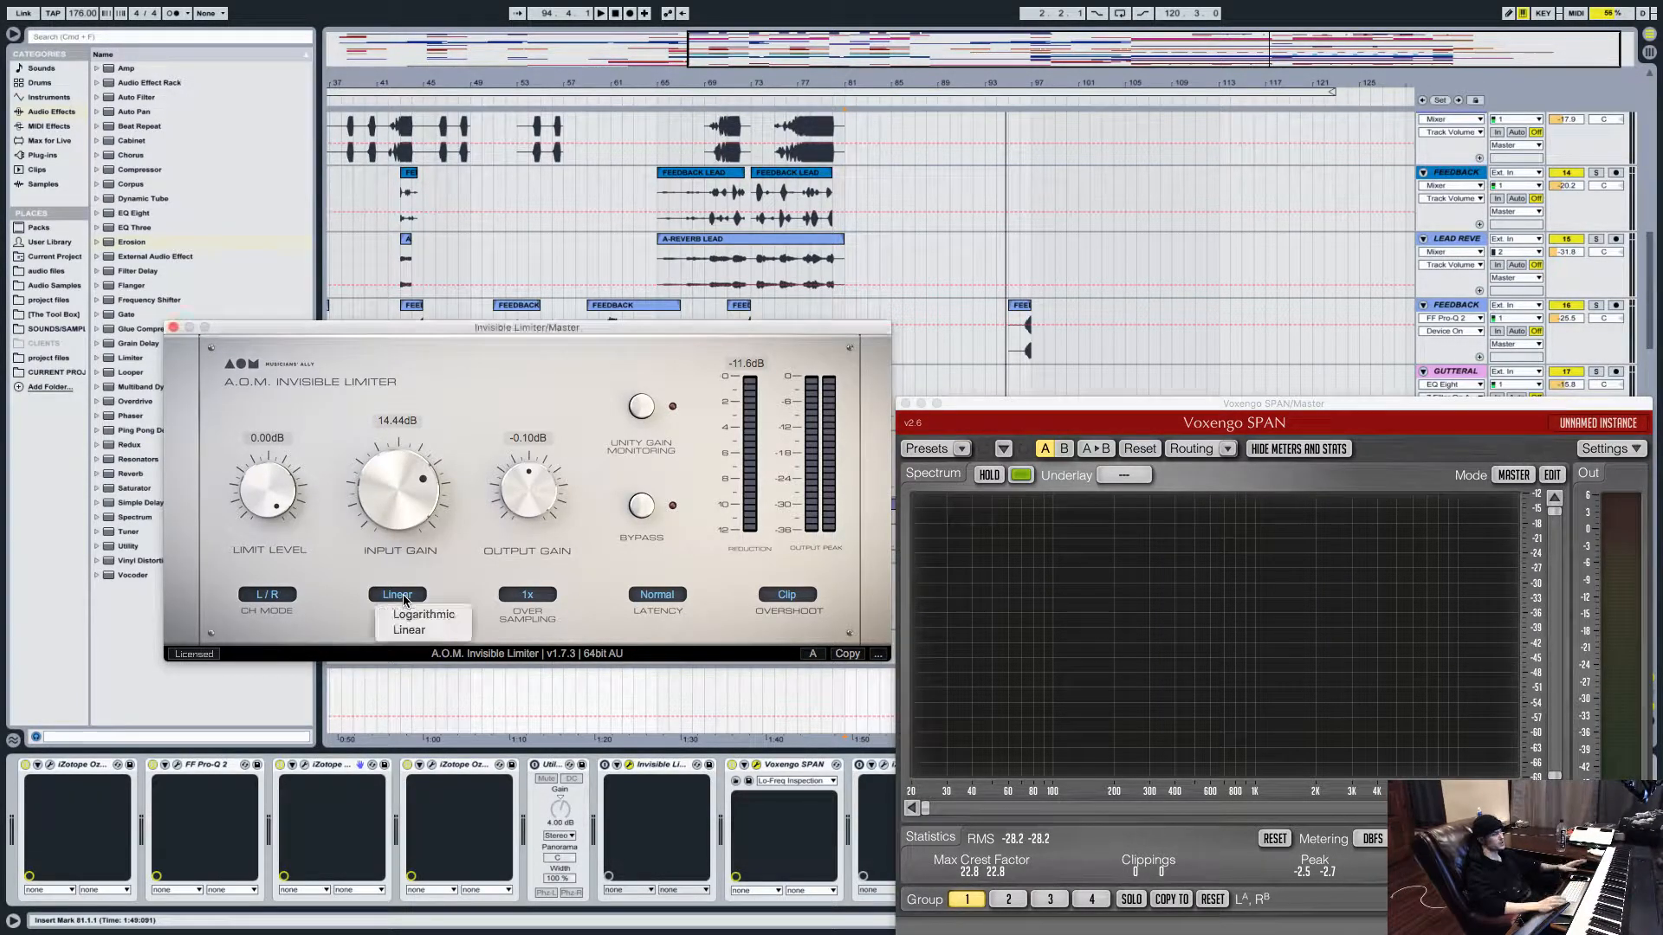
{"action": "left_click", "coordinate": [404, 600]}
{"action": "left_click", "coordinate": [404, 599]}
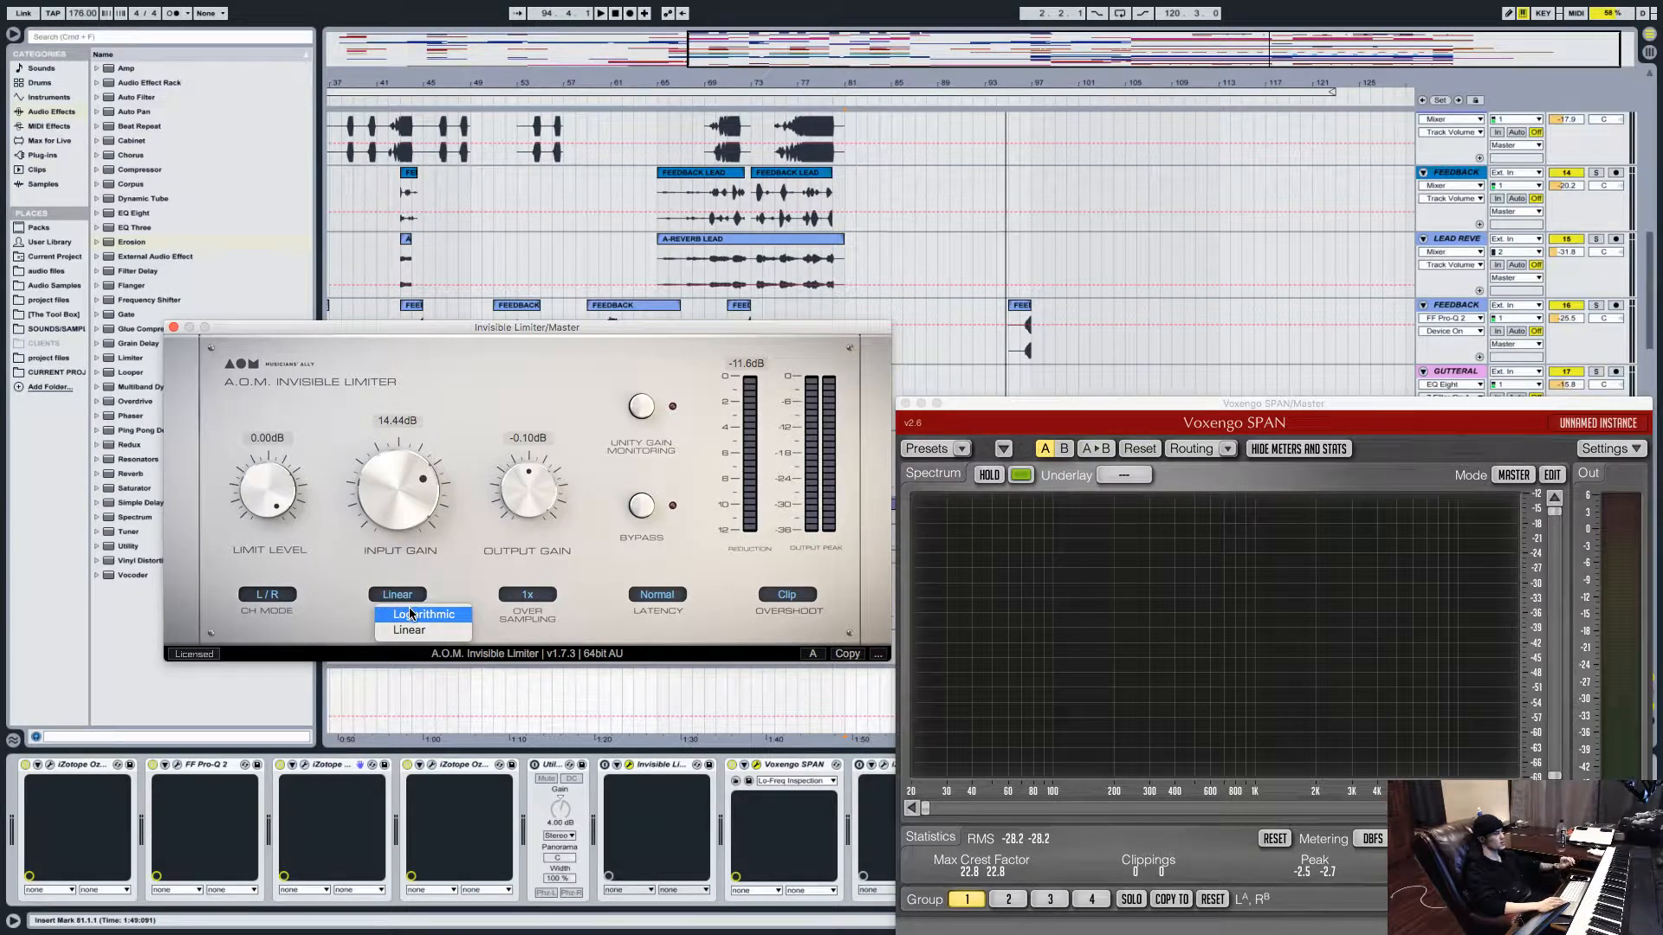
{"action": "left_click", "coordinate": [404, 599]}
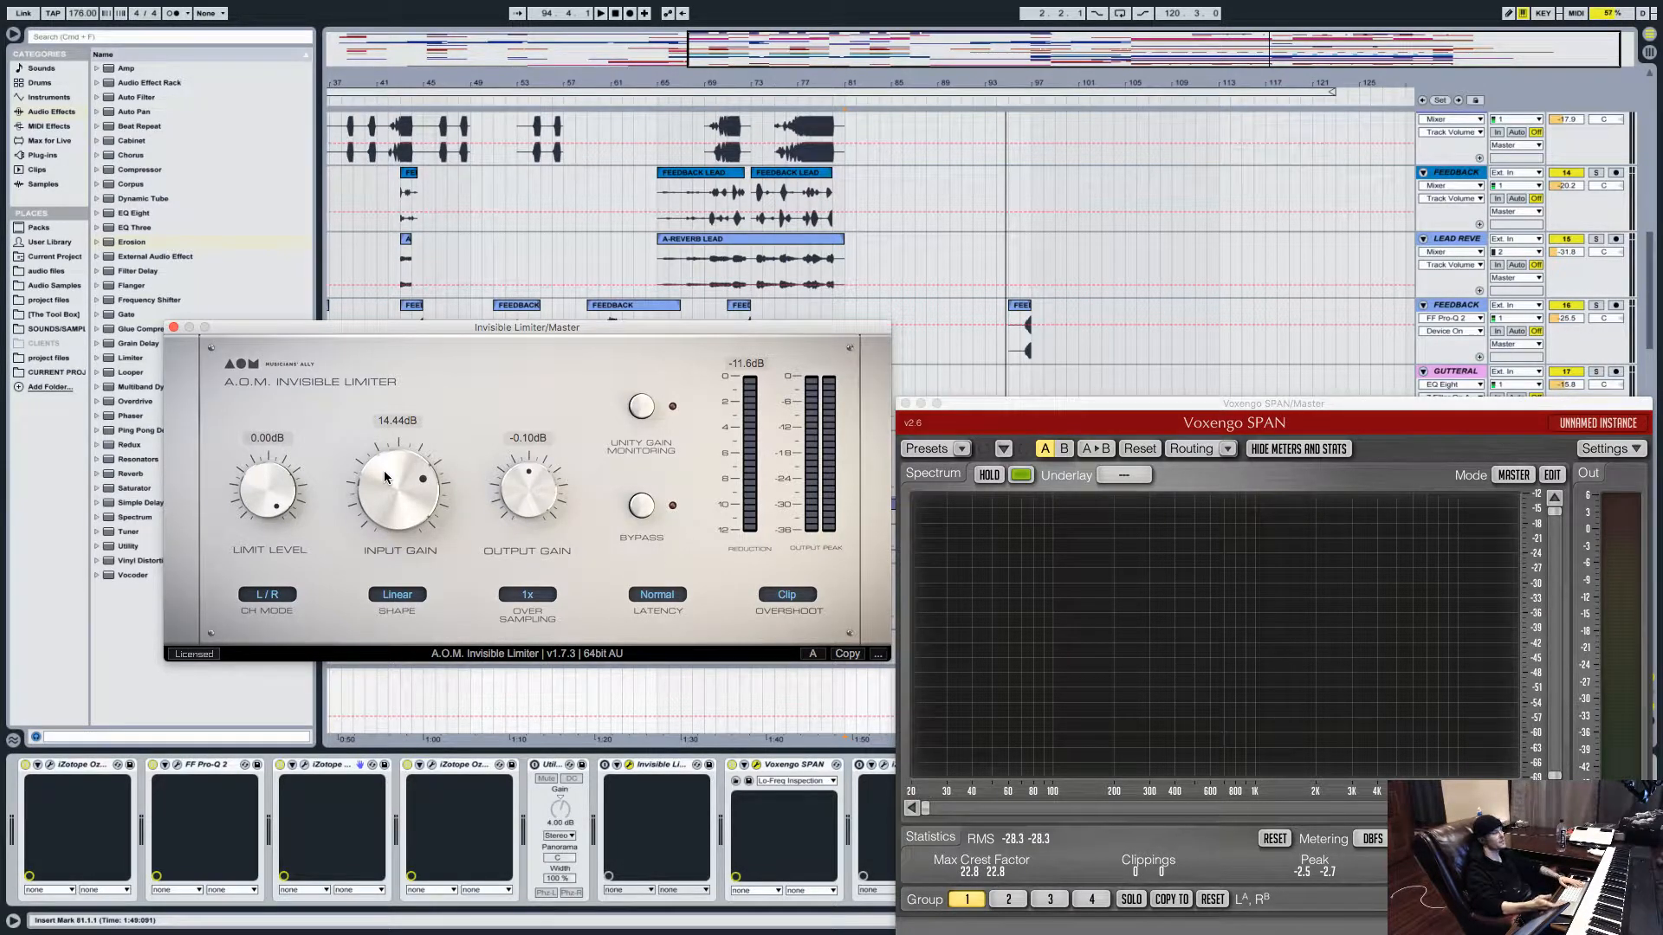
Enable the Invisible Limiter, play the mix through it, and close the SPAN window.
{"action": "left_click", "coordinate": [605, 762]}
{"action": "key", "text": "space"}
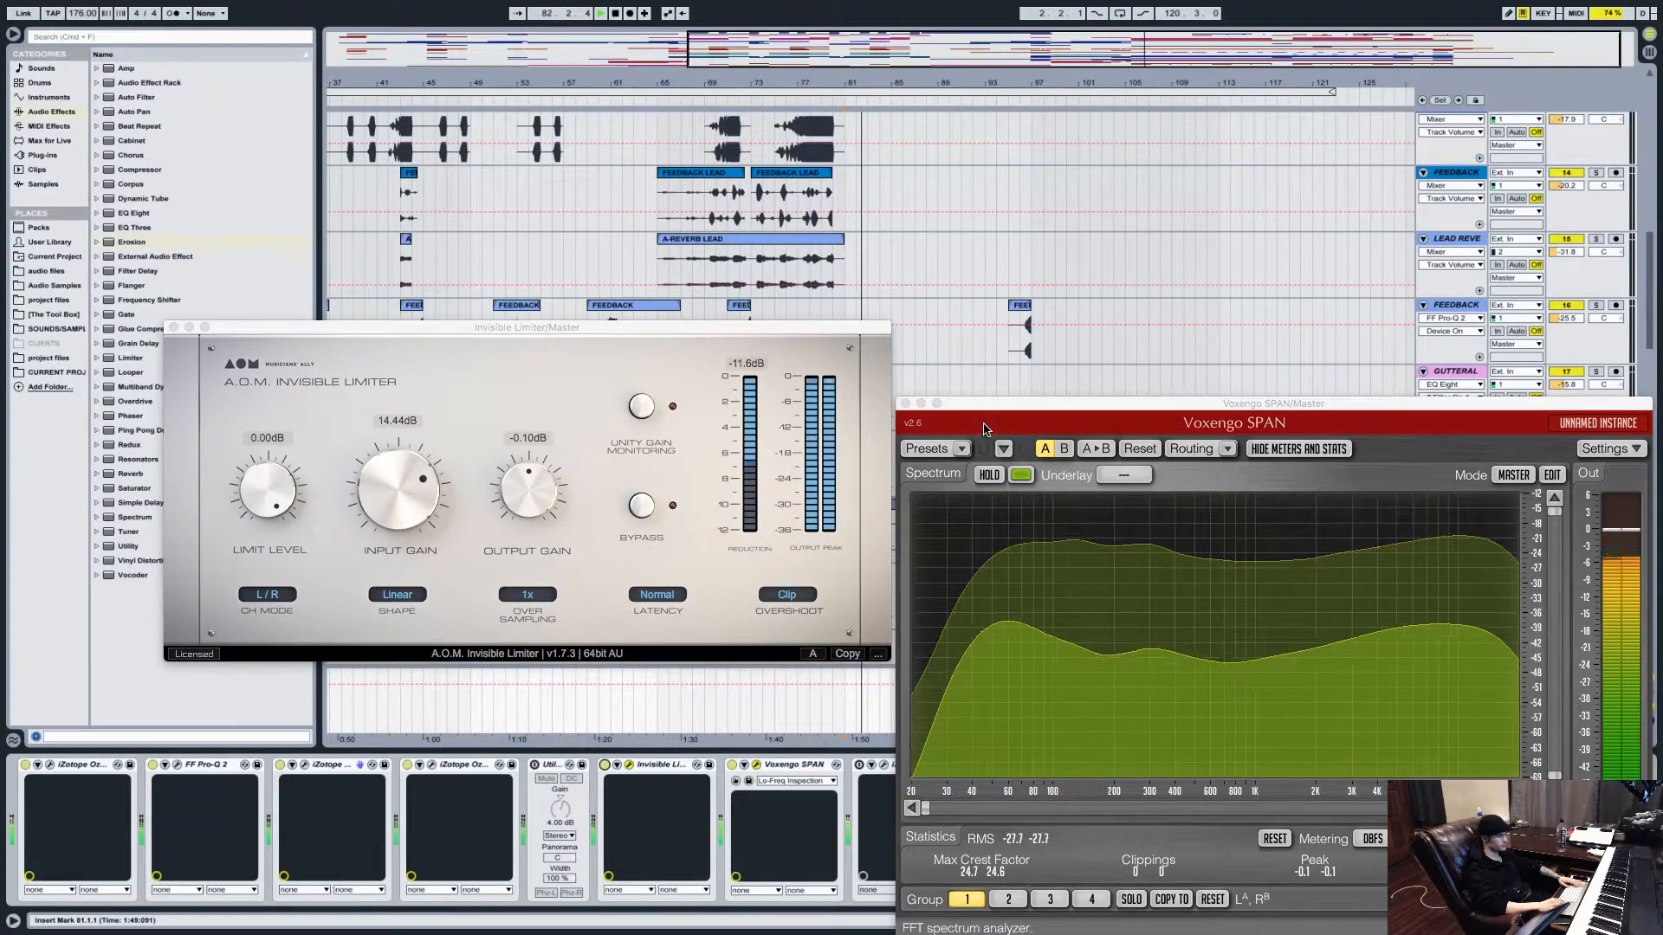
{"action": "left_click", "coordinate": [906, 403]}
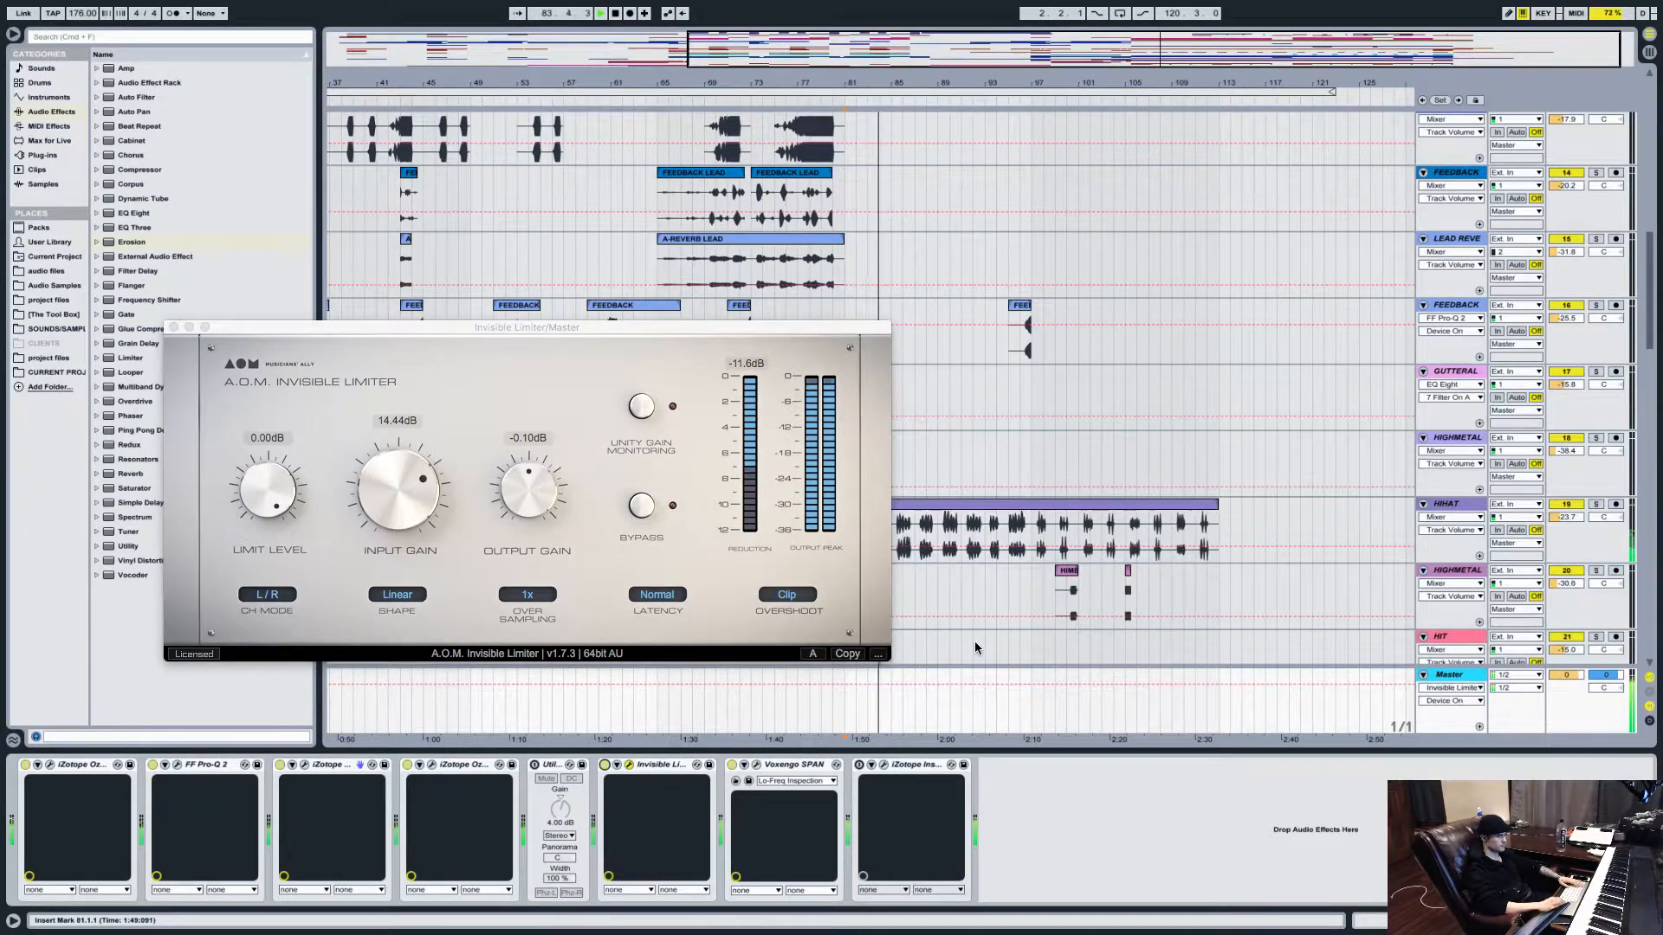
{"action": "key", "text": "space"}
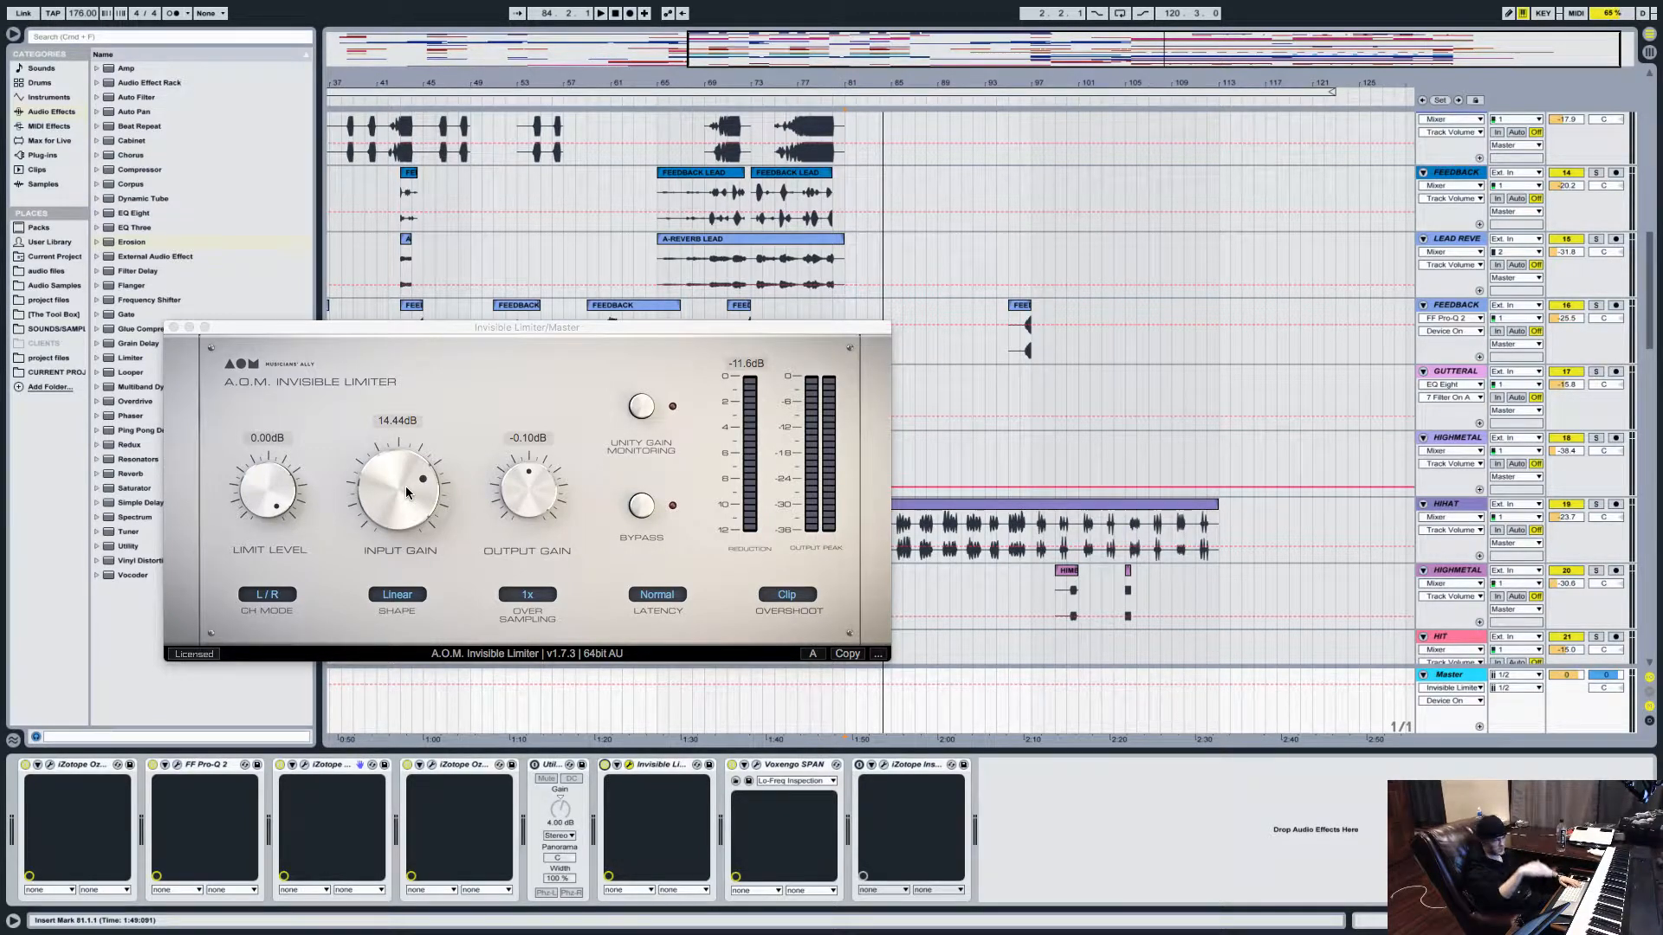
Lower the limiter's Input Gain to 9.78 dB, and raise it to 20.00 dB while the mix plays.
{"action": "left_click_drag", "start_coordinate": [406, 492], "coordinate": [395, 574]}
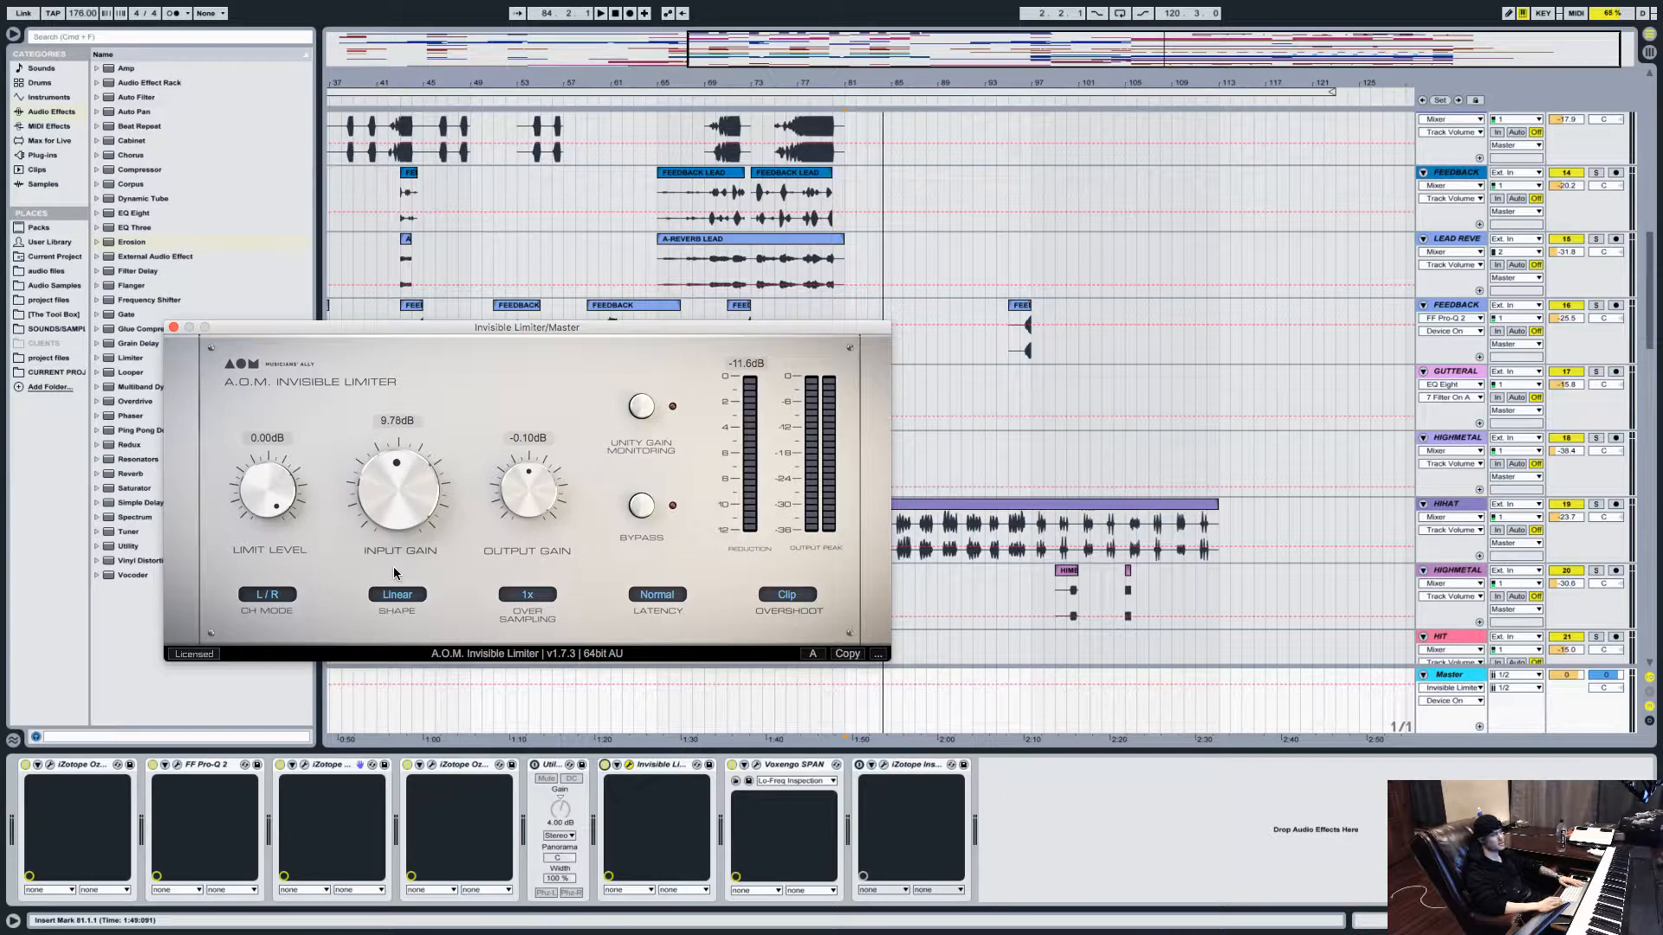
{"action": "key", "text": "space"}
{"action": "left_click_drag", "start_coordinate": [400, 499], "coordinate": [492, 274]}
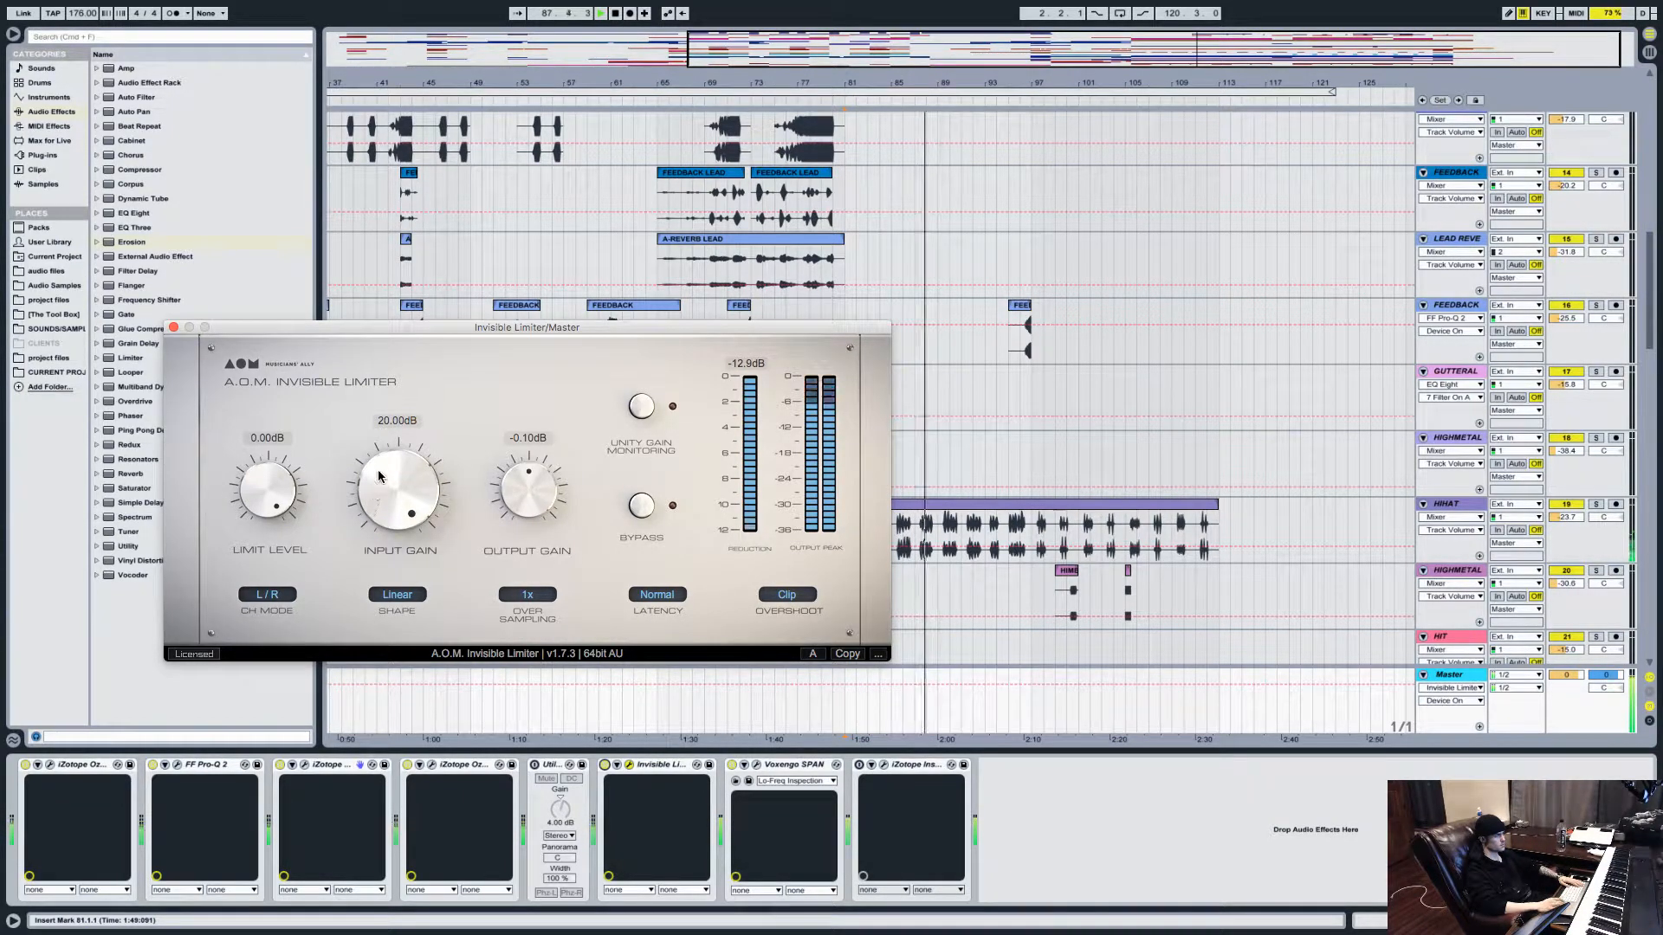
Turn Utility back on and set the limiter's Input Gain to 13.75 dB during playback, then stop.
{"action": "left_click", "coordinate": [538, 767]}
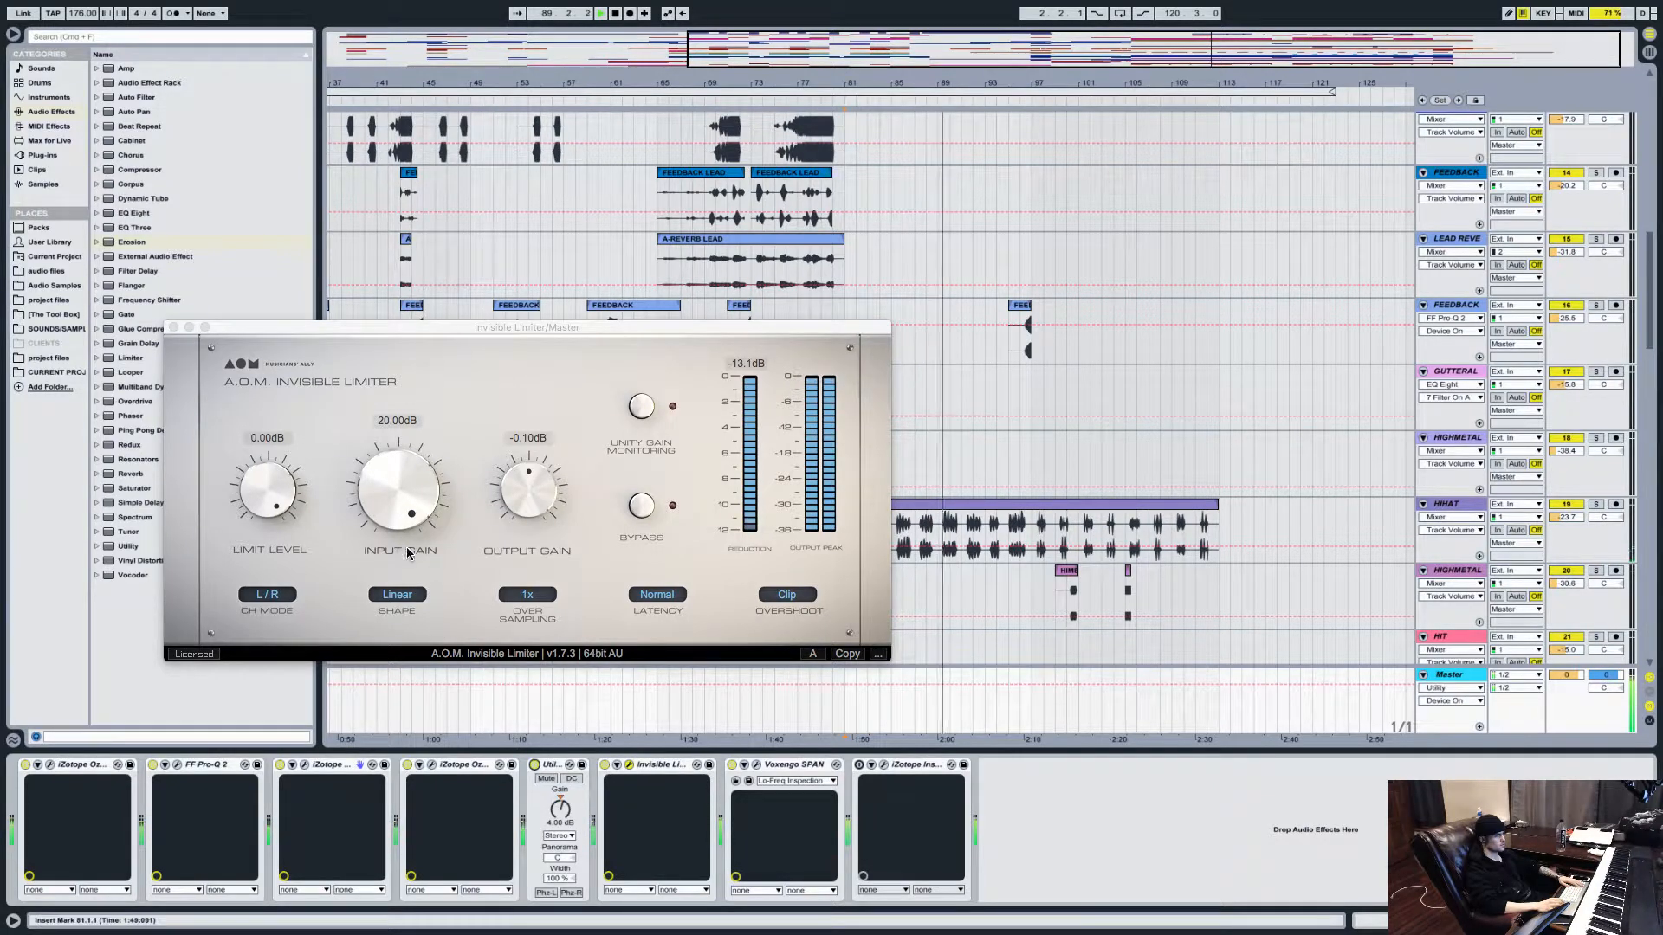
{"action": "left_click", "coordinate": [404, 480]}
{"action": "left_click_drag", "start_coordinate": [403, 480], "coordinate": [387, 608]}
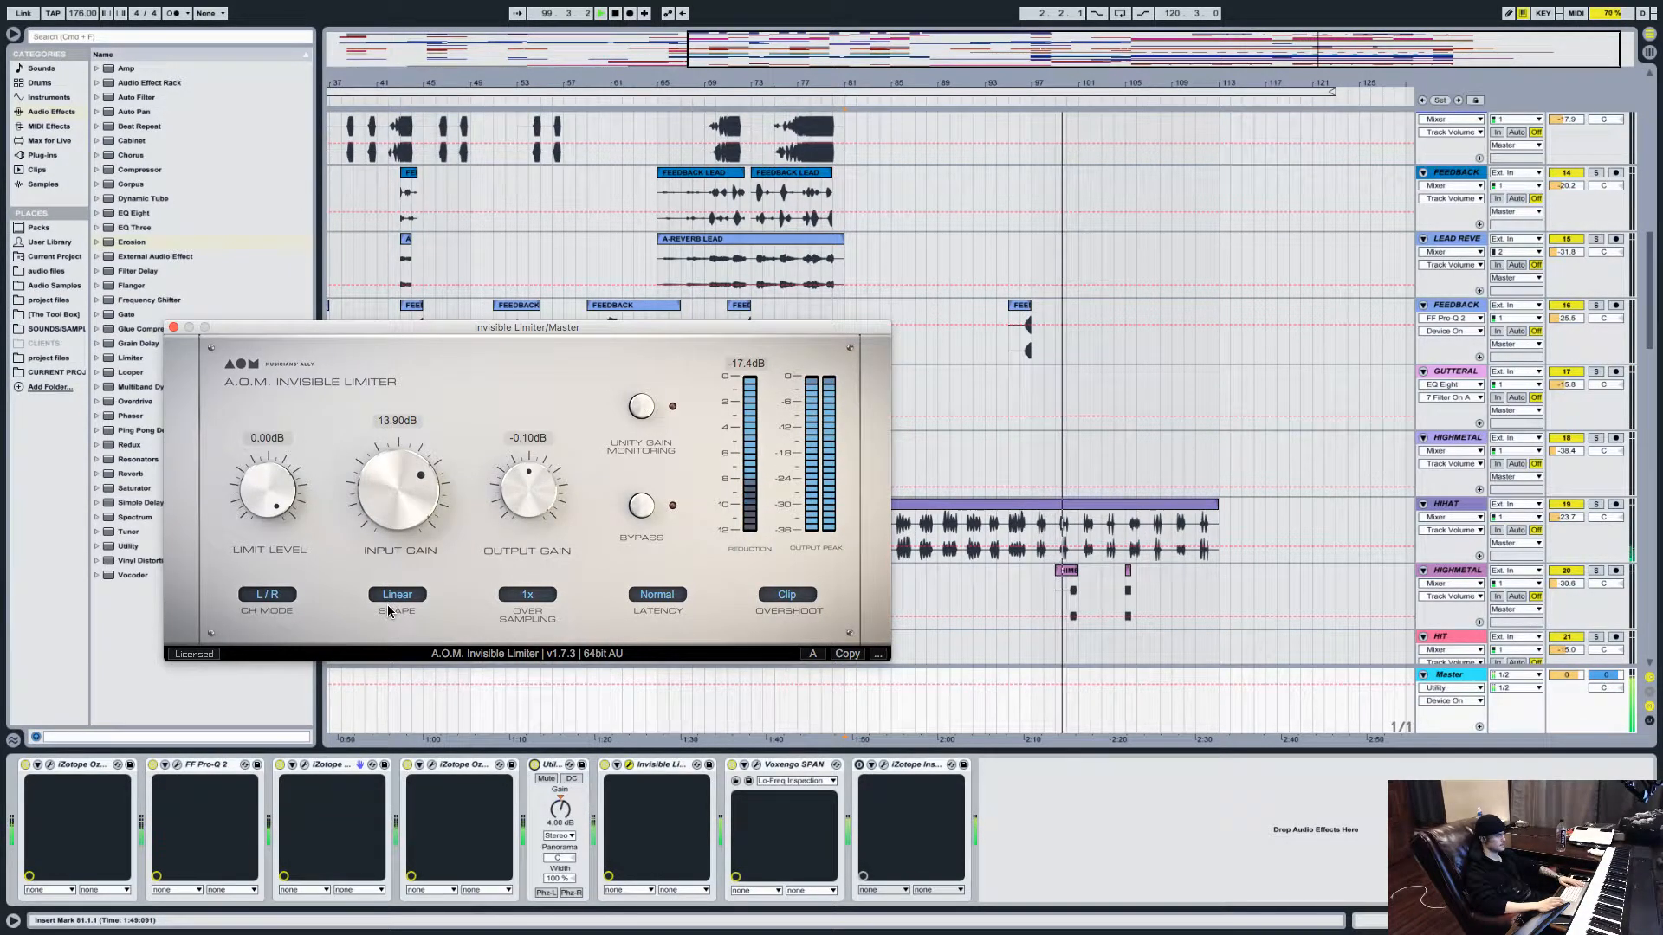
{"action": "left_click_drag", "start_coordinate": [391, 521], "coordinate": [392, 524]}
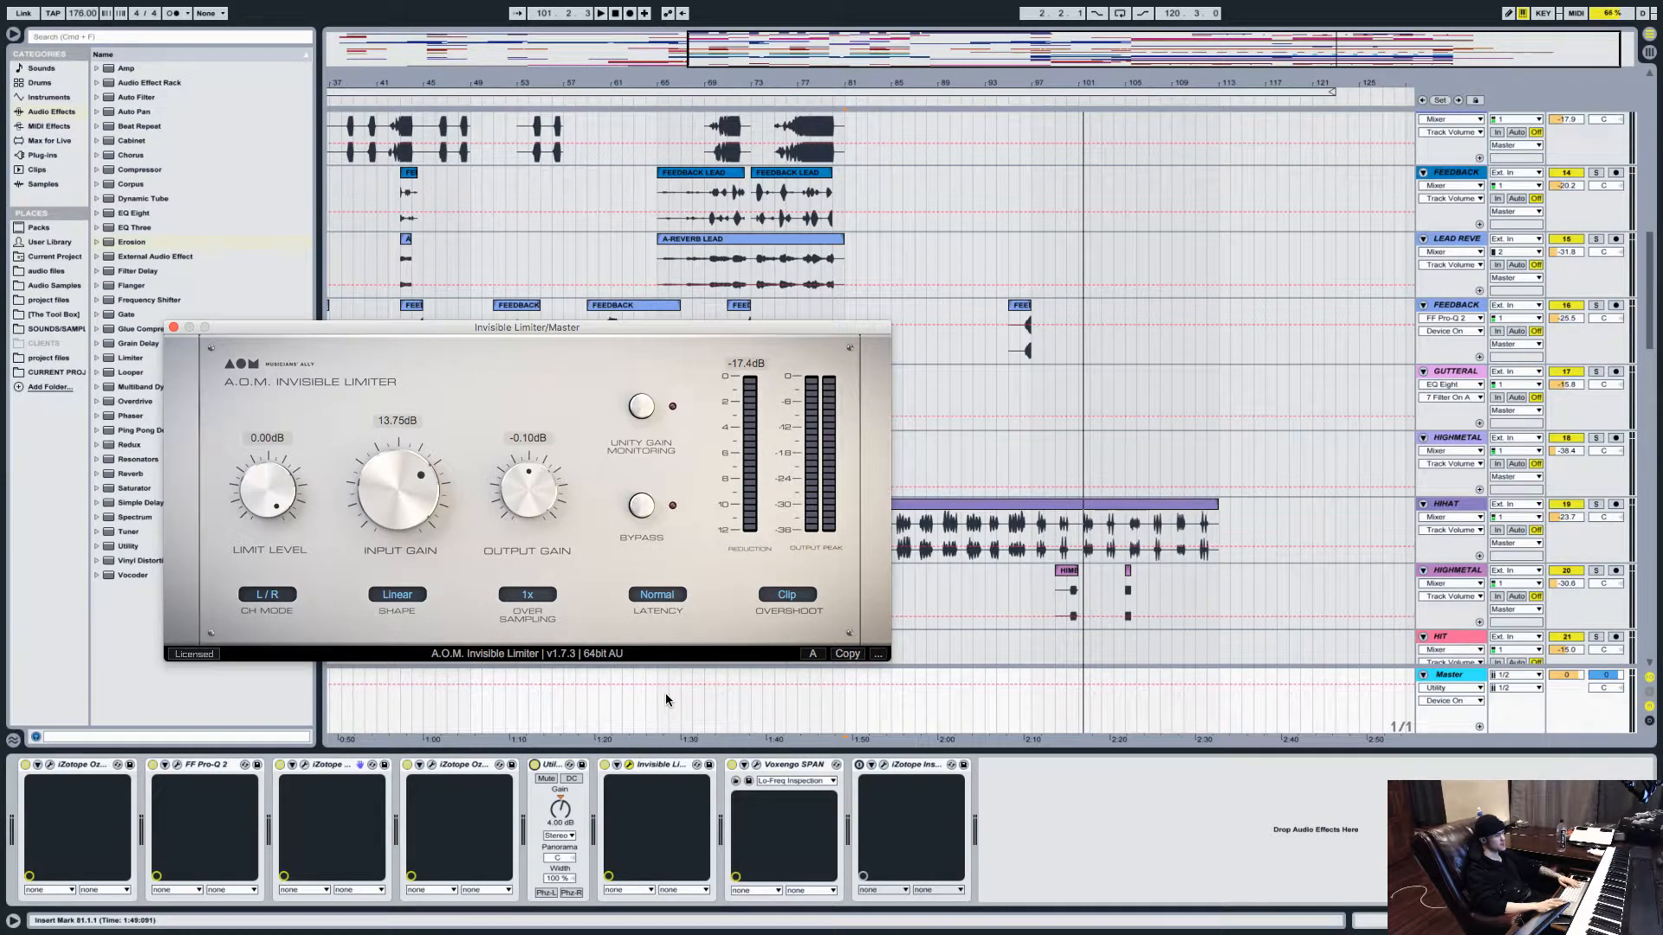
Switch Utility's DC filter on and back off, leaving its Mute off.
{"action": "left_click", "coordinate": [545, 778]}
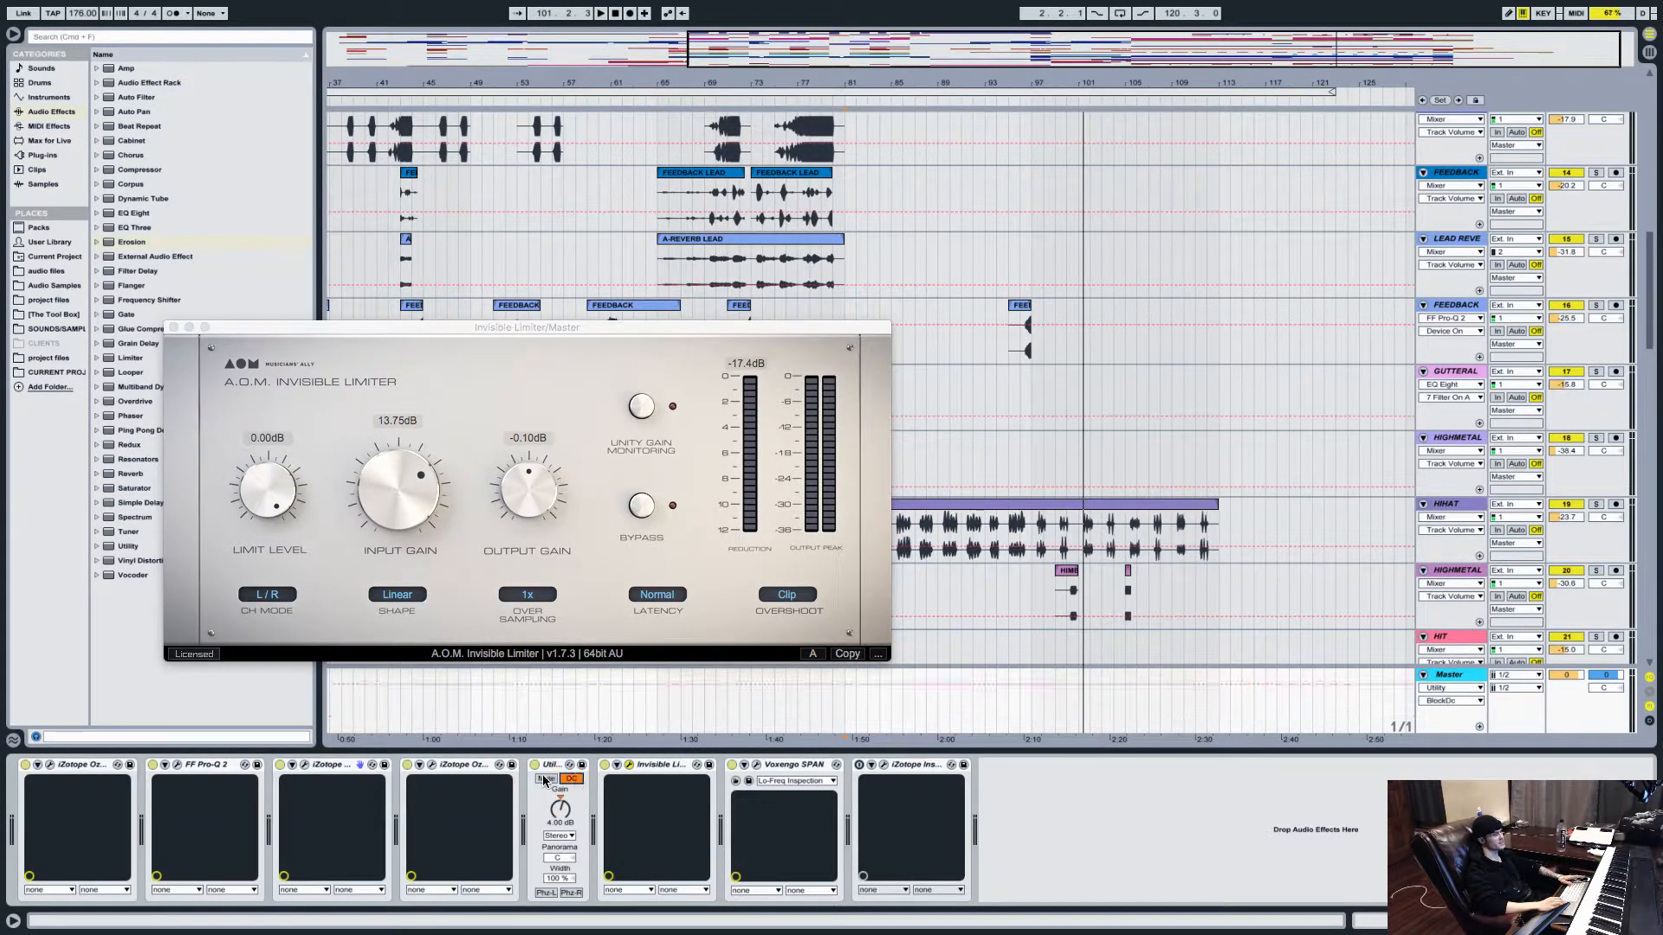
{"action": "left_click", "coordinate": [546, 779]}
{"action": "left_click", "coordinate": [579, 777]}
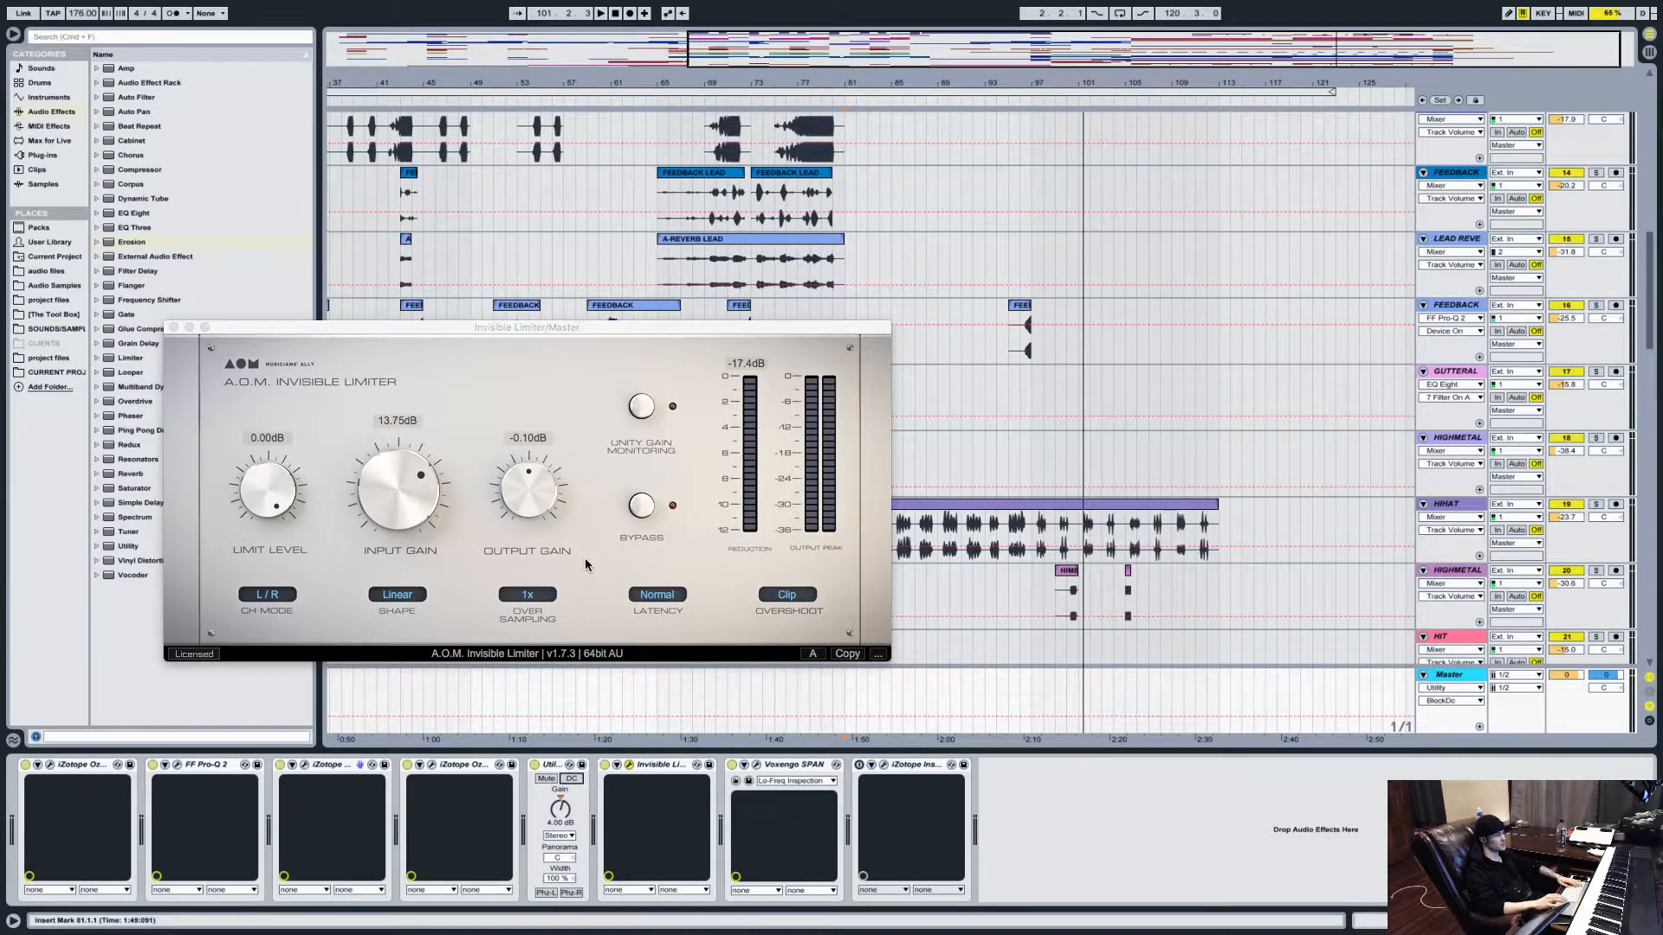
Review the limiter's oversampling choices from 1x to 16x, keep 1x, and close the Invisible Limiter.
{"action": "left_click", "coordinate": [546, 598]}
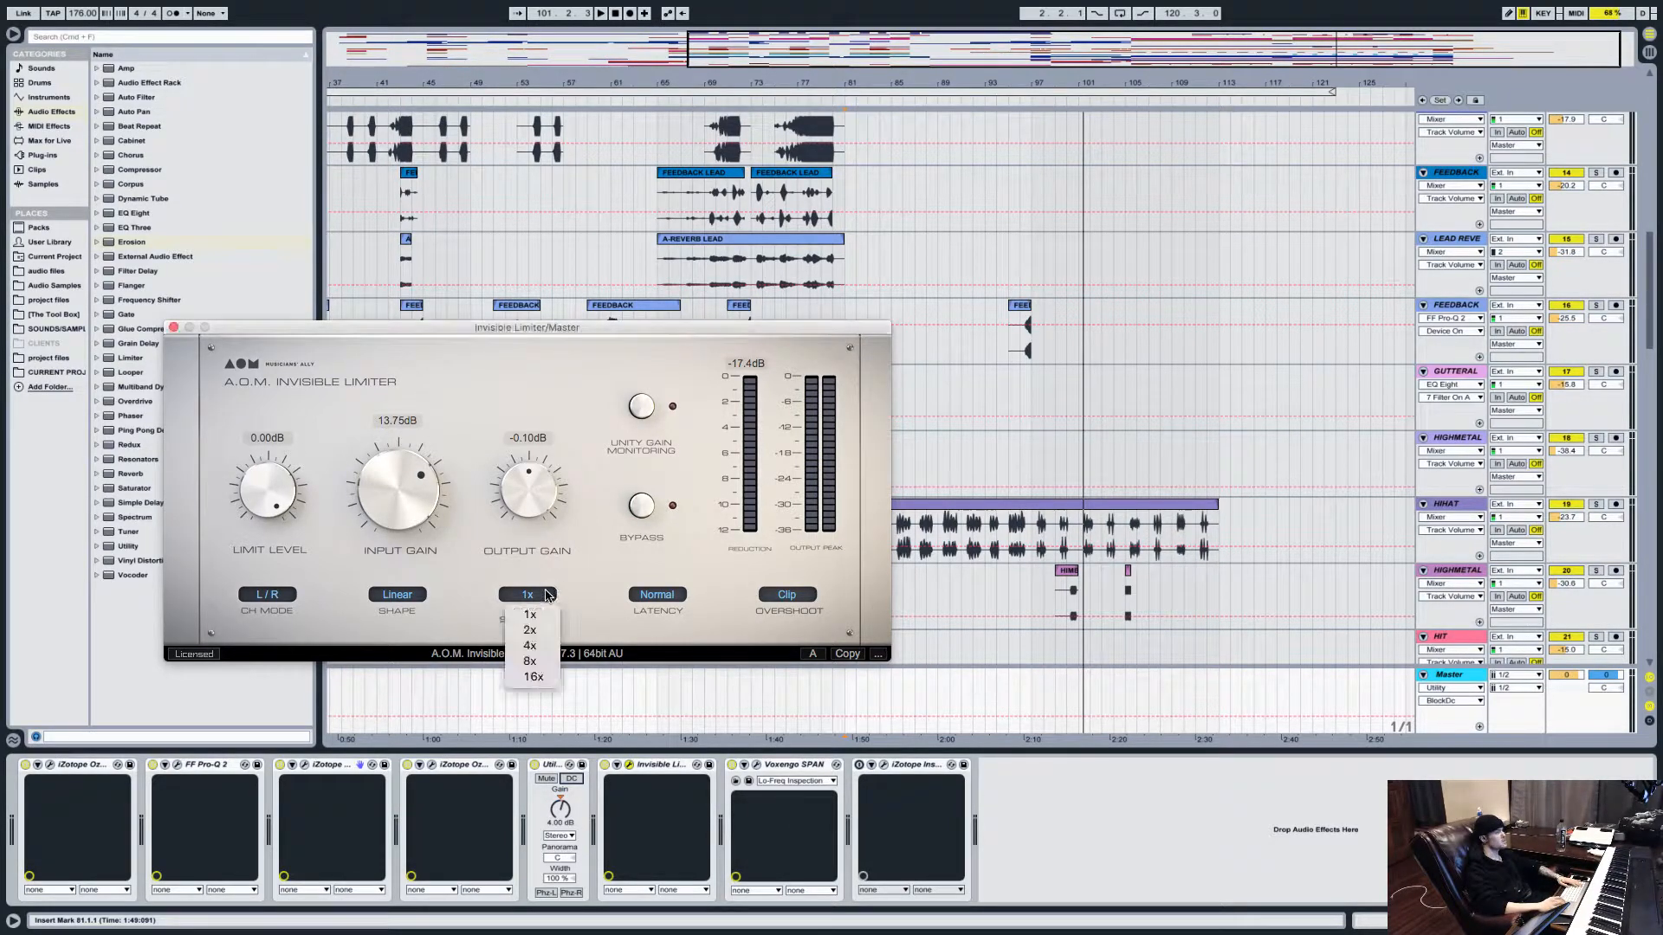
{"action": "left_click", "coordinate": [609, 564]}
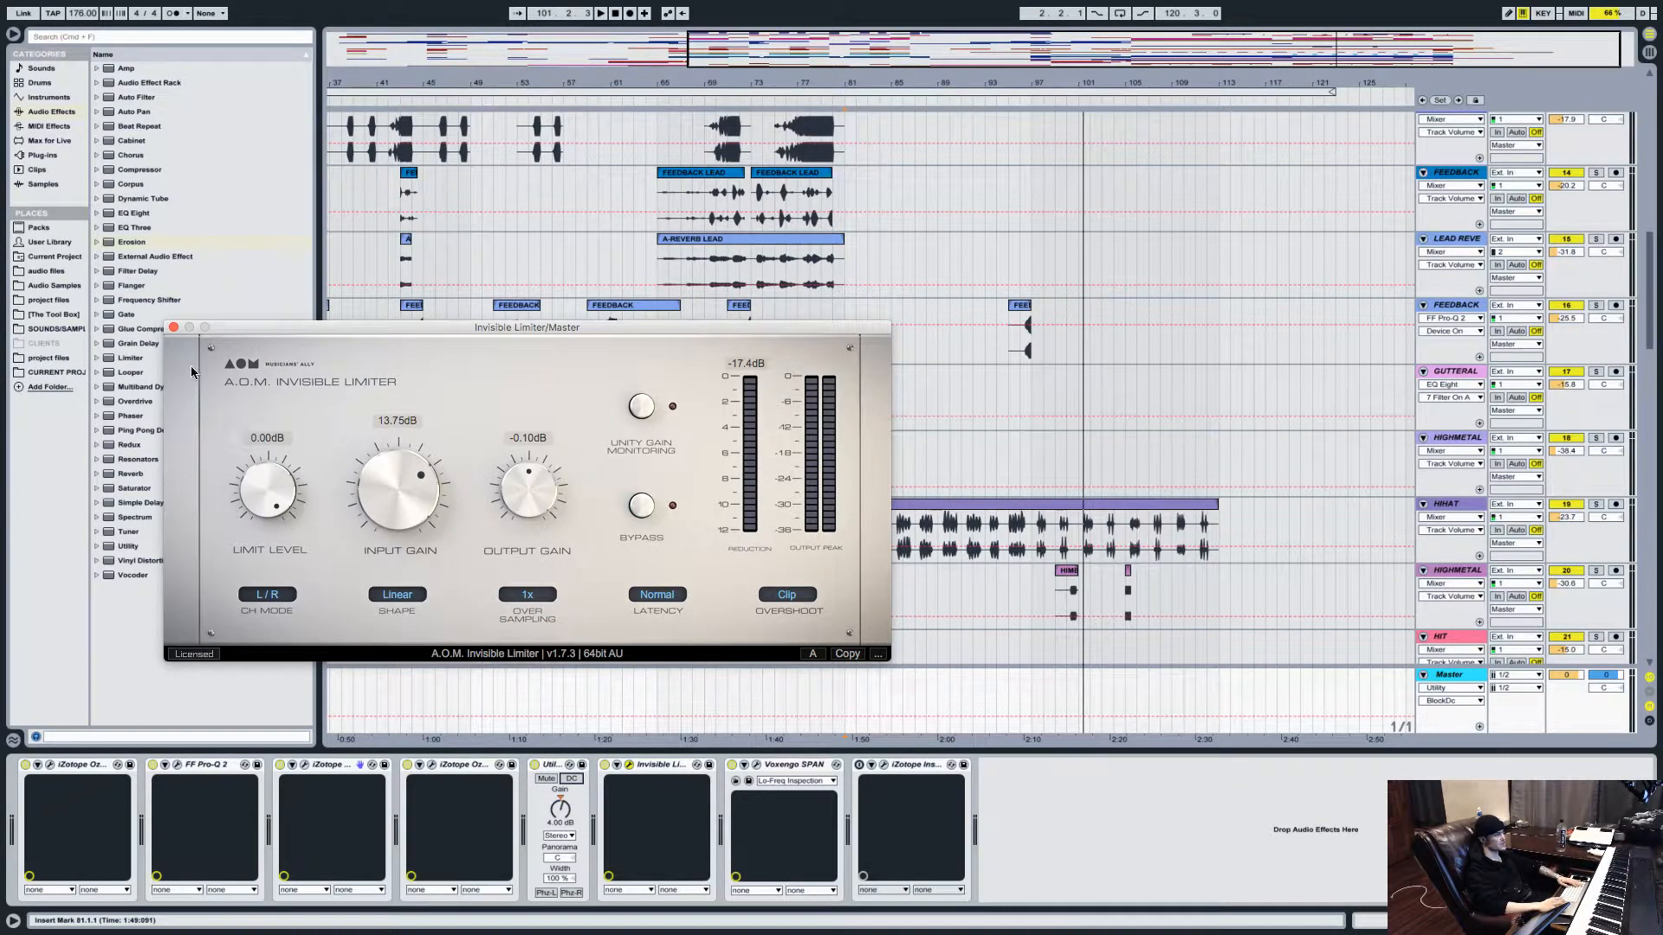
{"action": "left_click", "coordinate": [174, 328]}
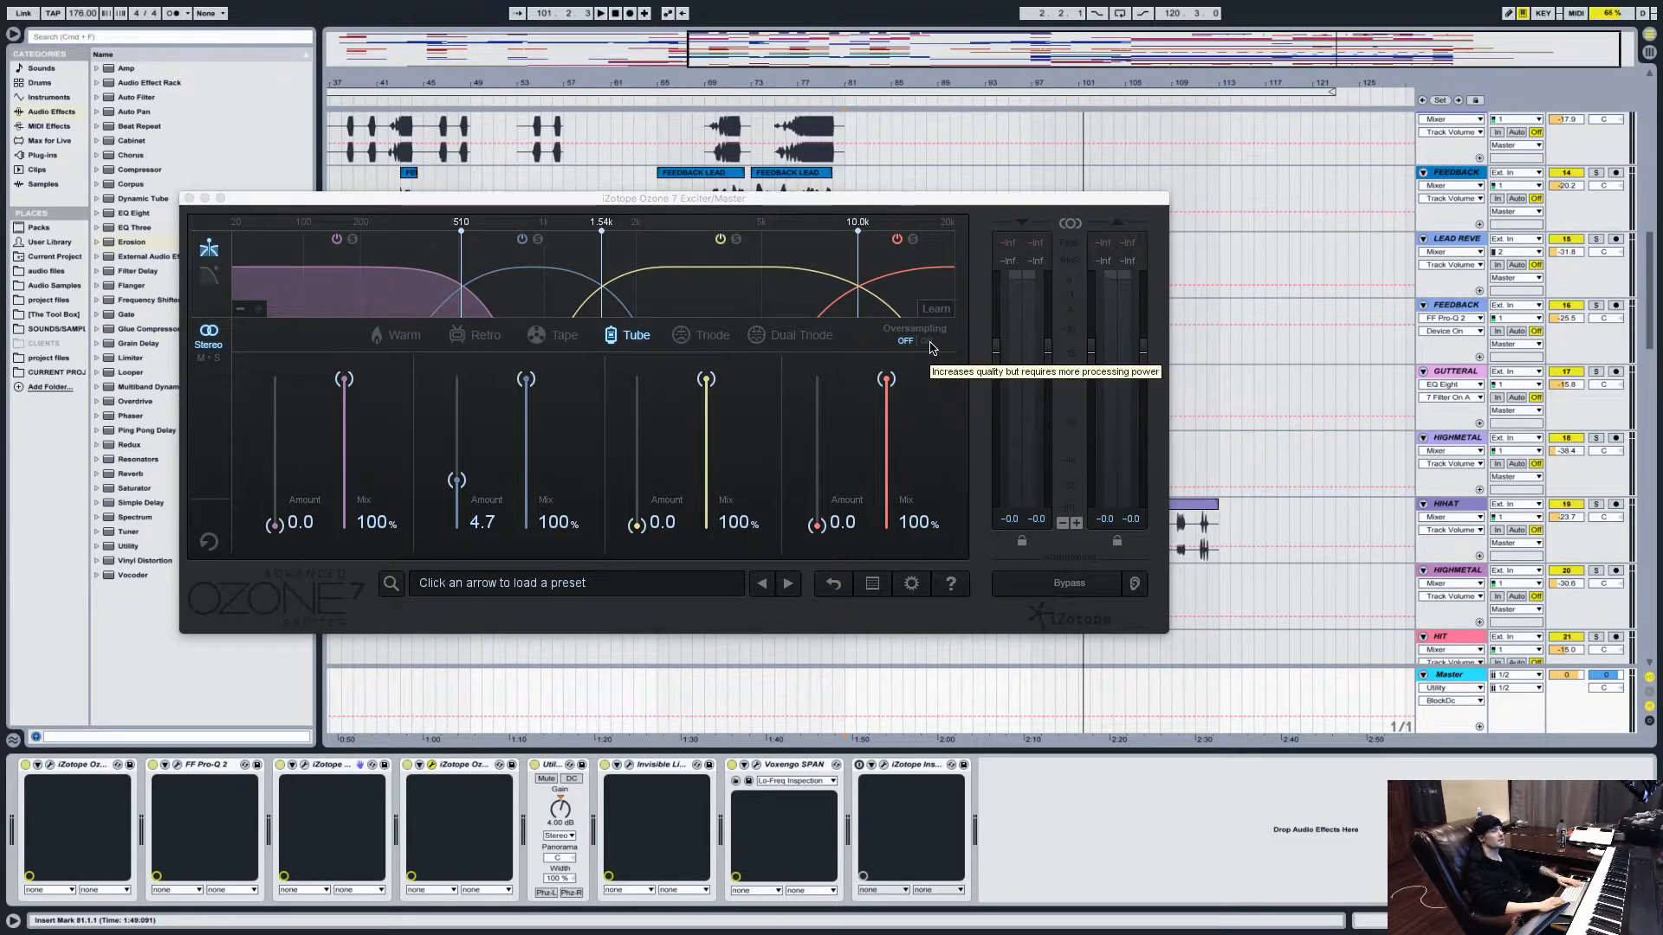
Examine the second Exciter's crossover type and buffer size options, cancel without changes, and close the Exciter.
{"action": "left_click", "coordinate": [911, 583]}
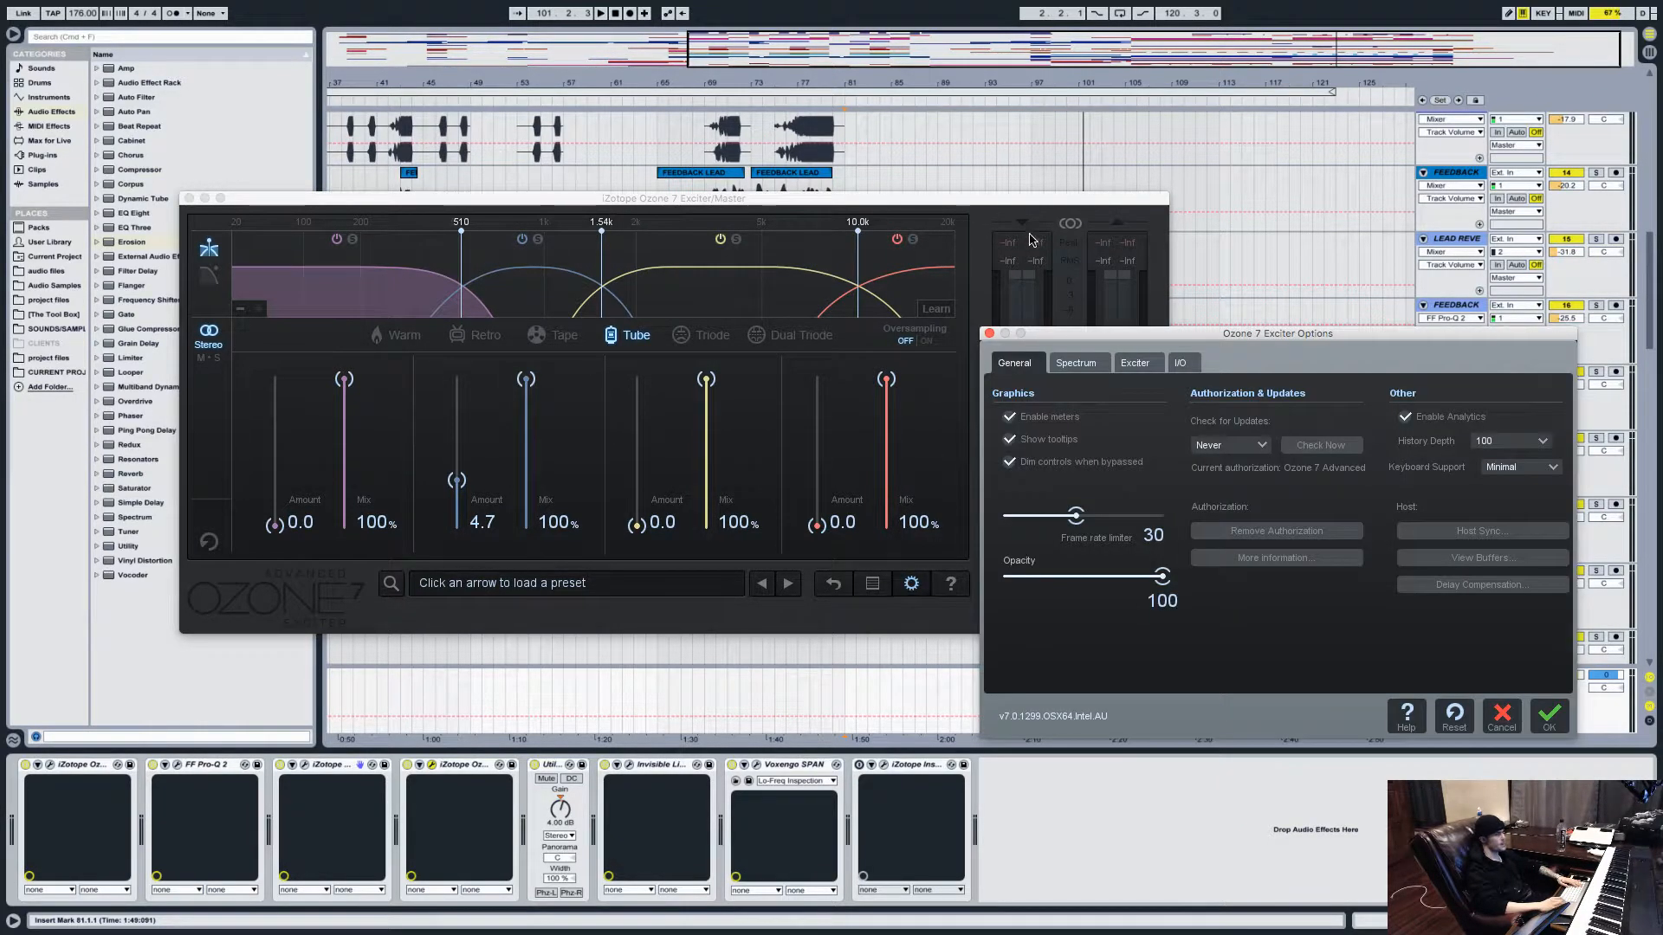
{"action": "left_click", "coordinate": [1133, 364]}
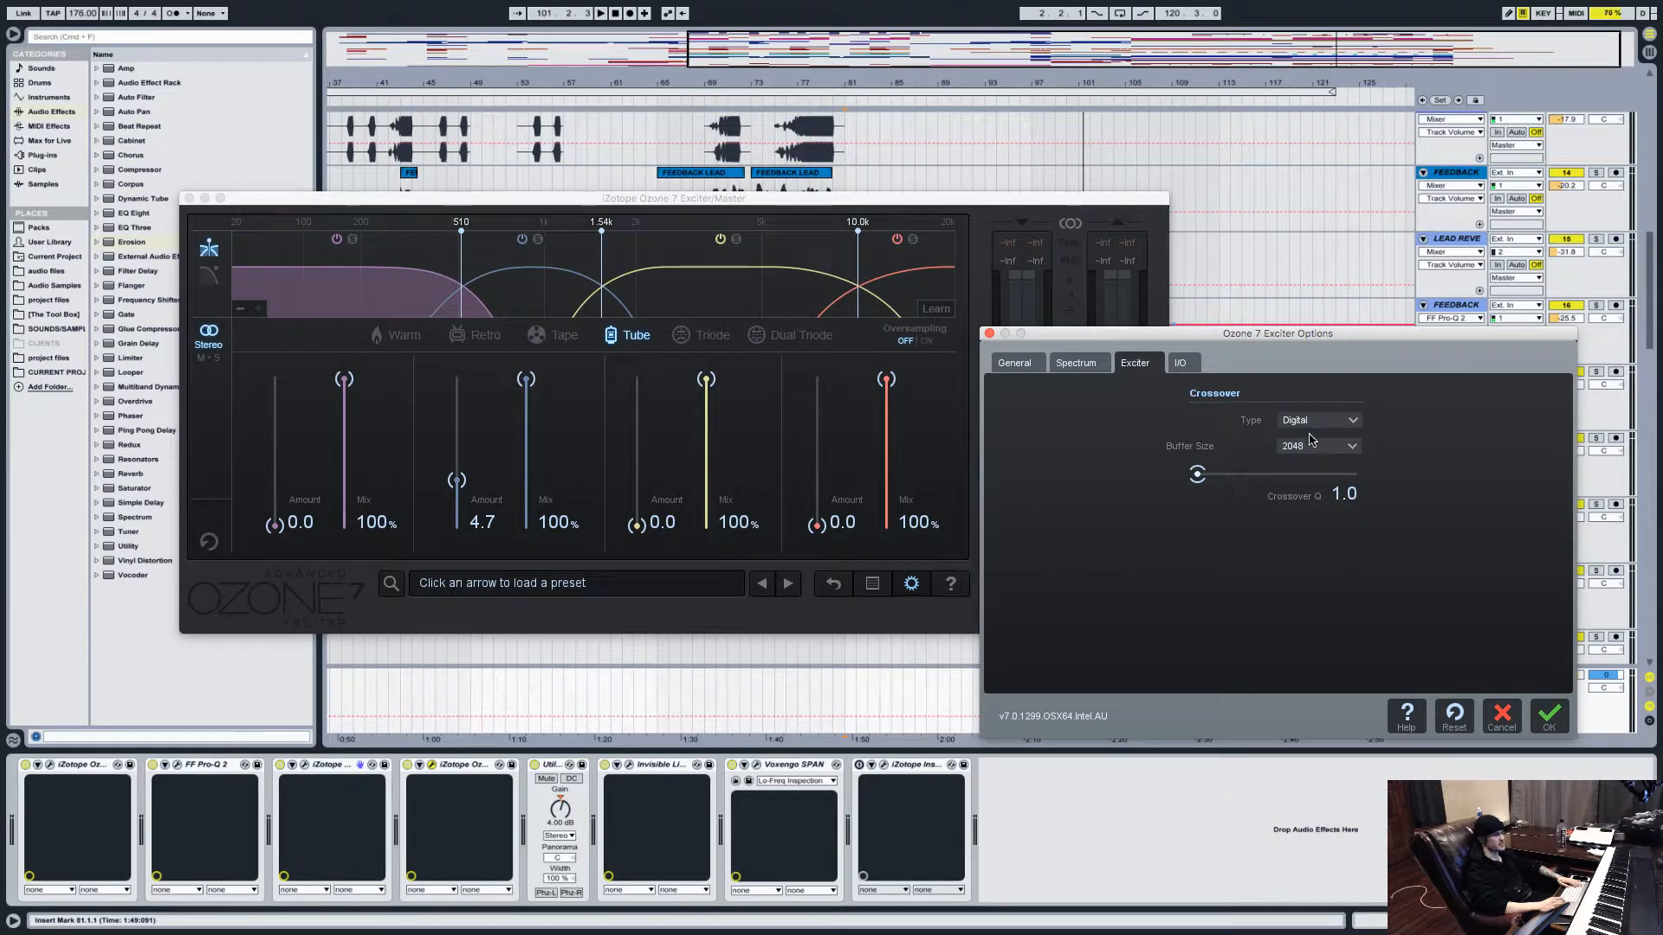
{"action": "left_click", "coordinate": [1518, 719]}
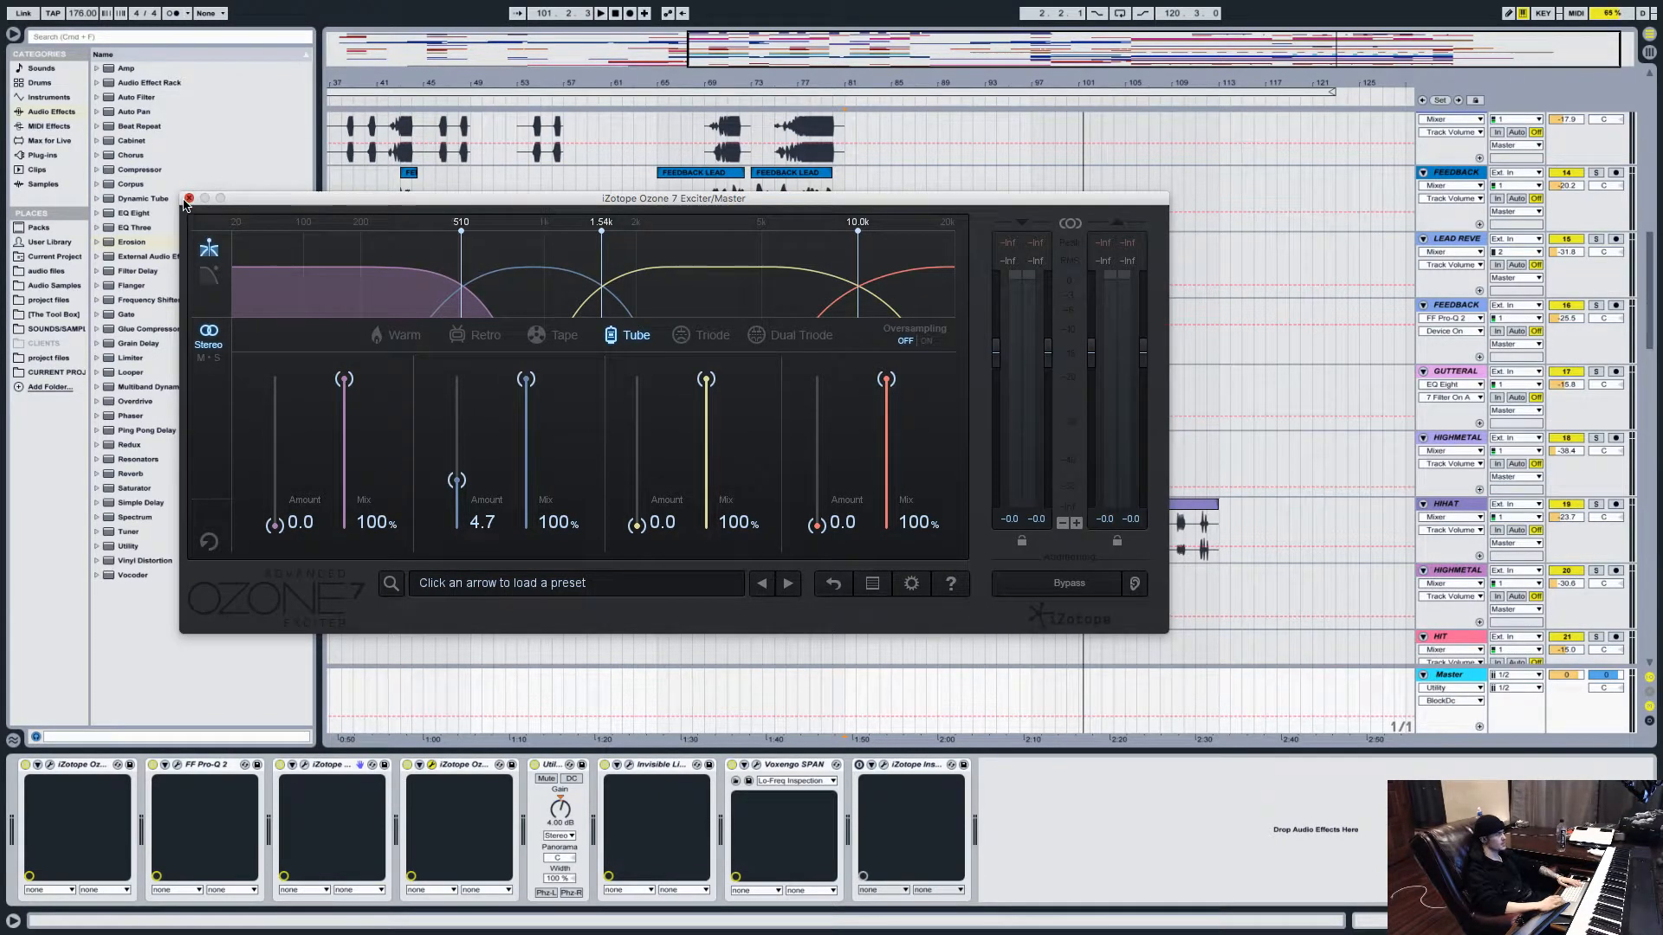
{"action": "left_click", "coordinate": [188, 199]}
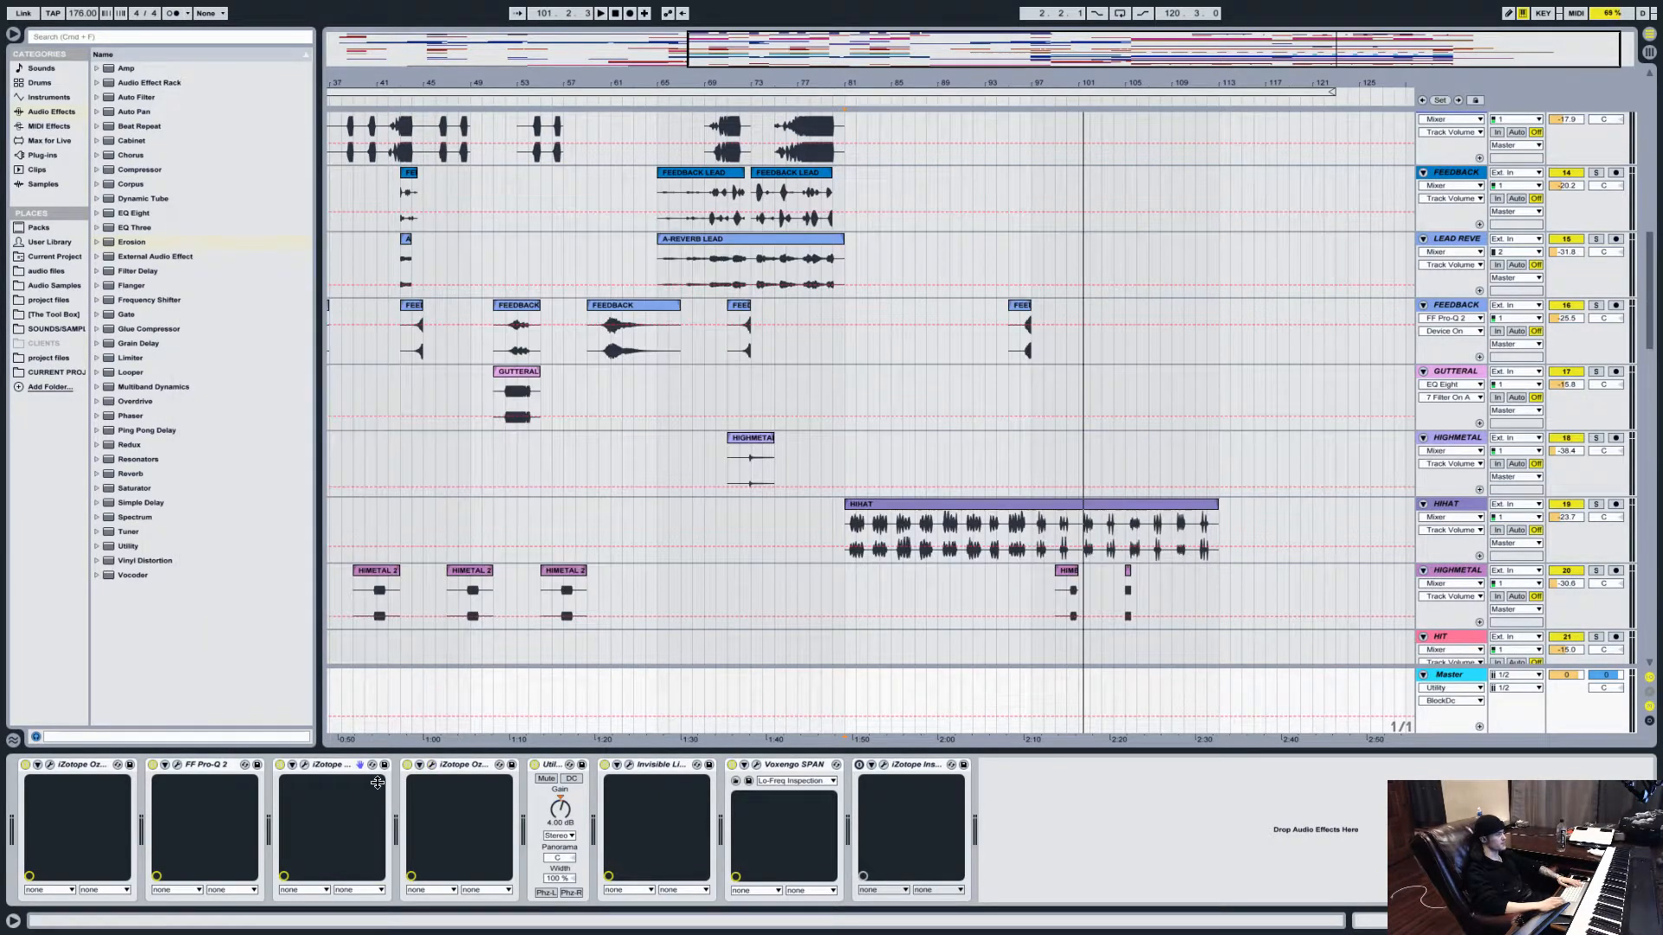
Review the crossover type and buffer size in the first Exciter's options, accept them without changes, and close the Exciter.
{"action": "left_click", "coordinate": [306, 765]}
{"action": "left_click", "coordinate": [306, 765]}
{"action": "left_click", "coordinate": [306, 766]}
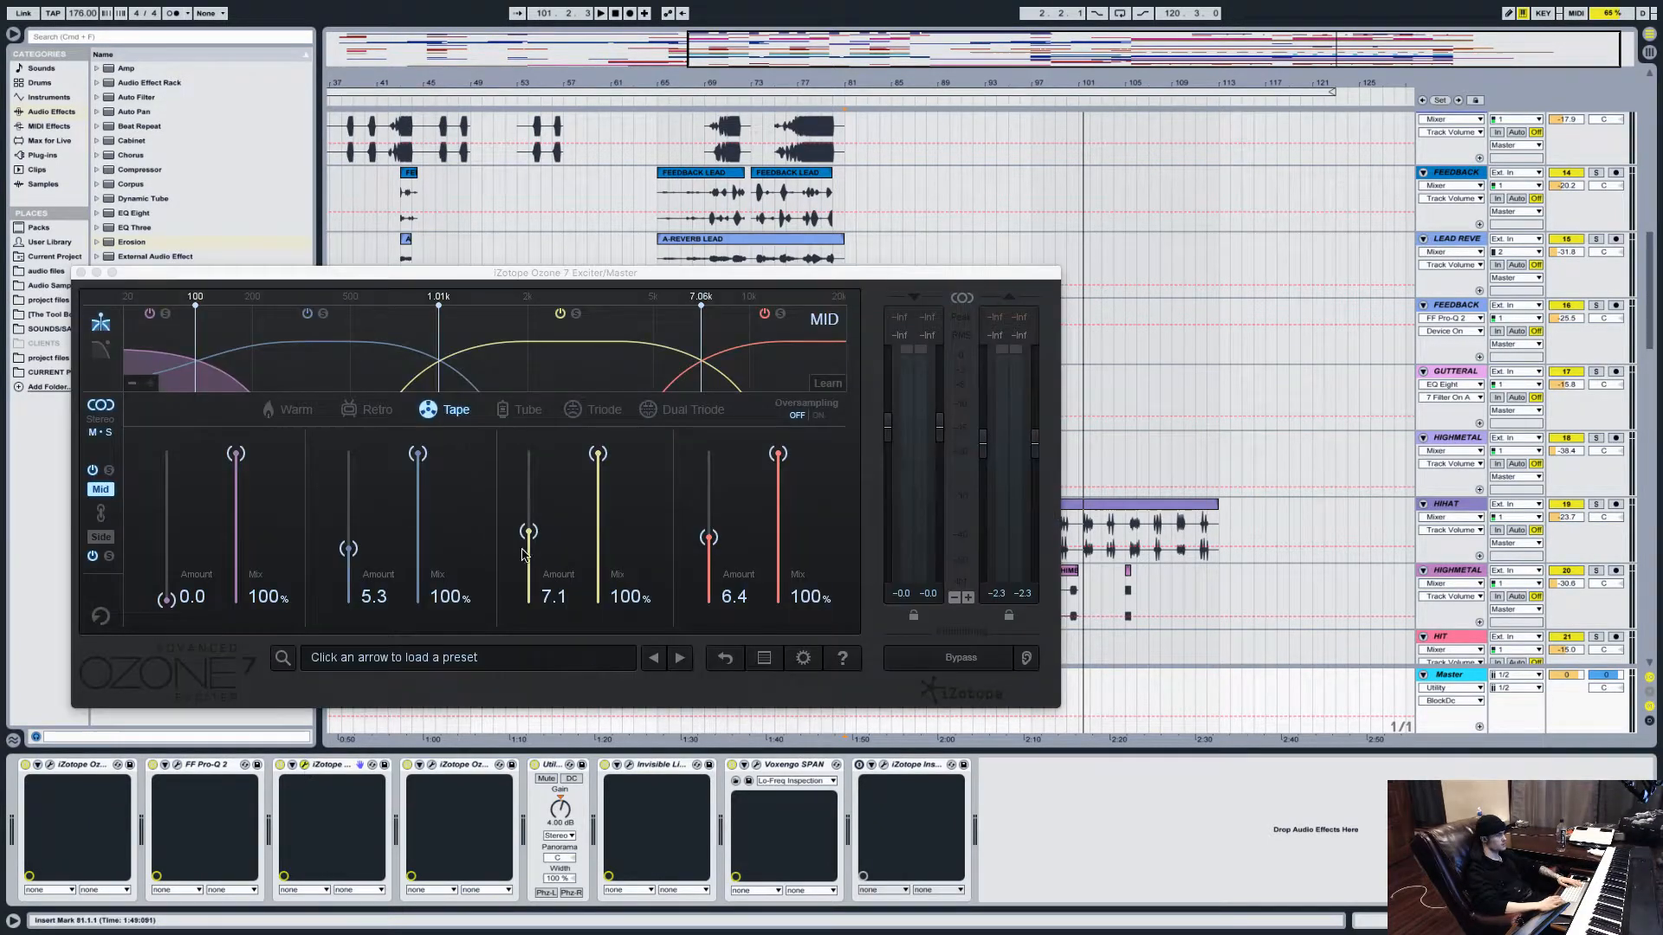
{"action": "left_click", "coordinate": [803, 660]}
{"action": "left_click", "coordinate": [1153, 367]}
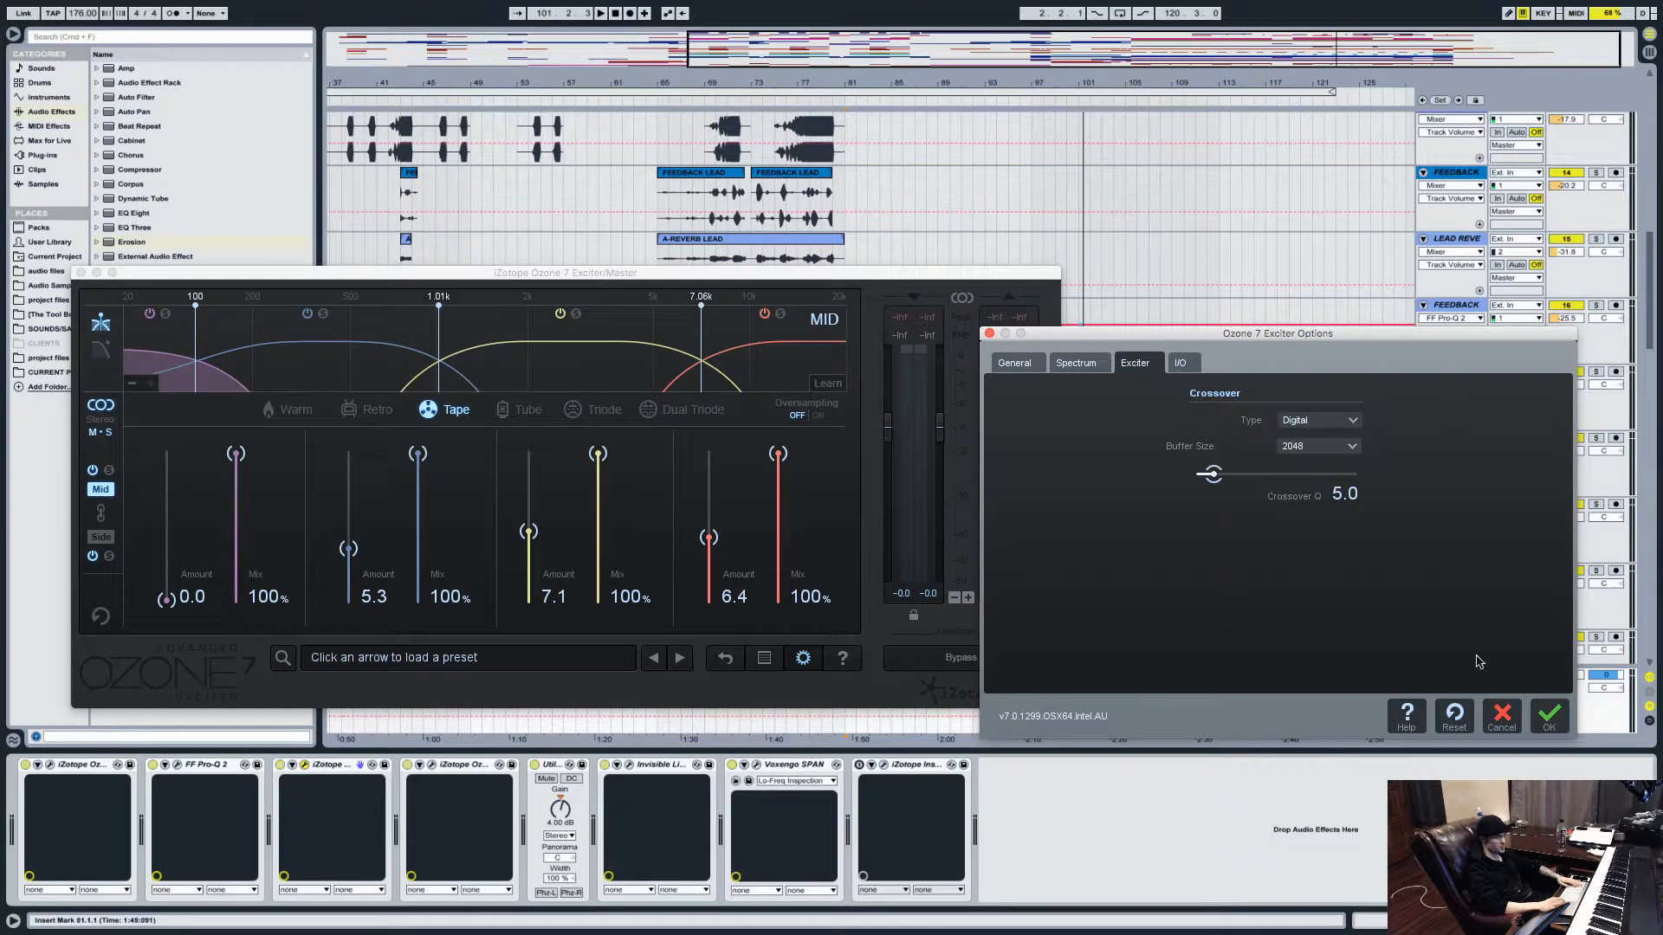
{"action": "left_click", "coordinate": [1548, 717]}
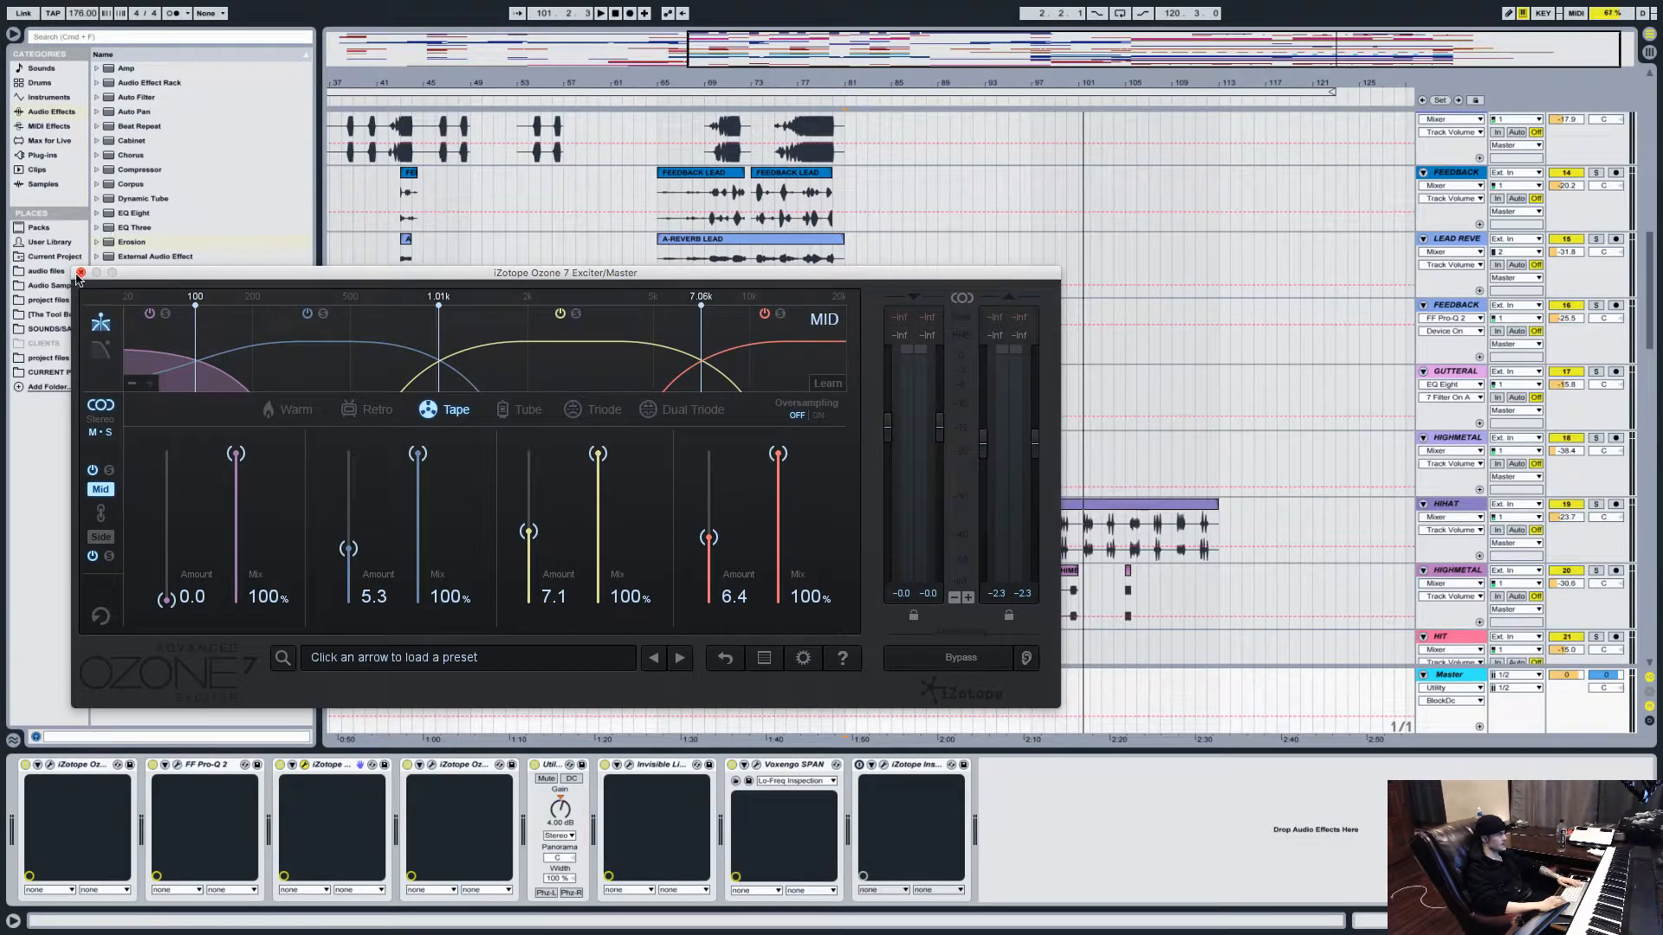
{"action": "left_click", "coordinate": [80, 273]}
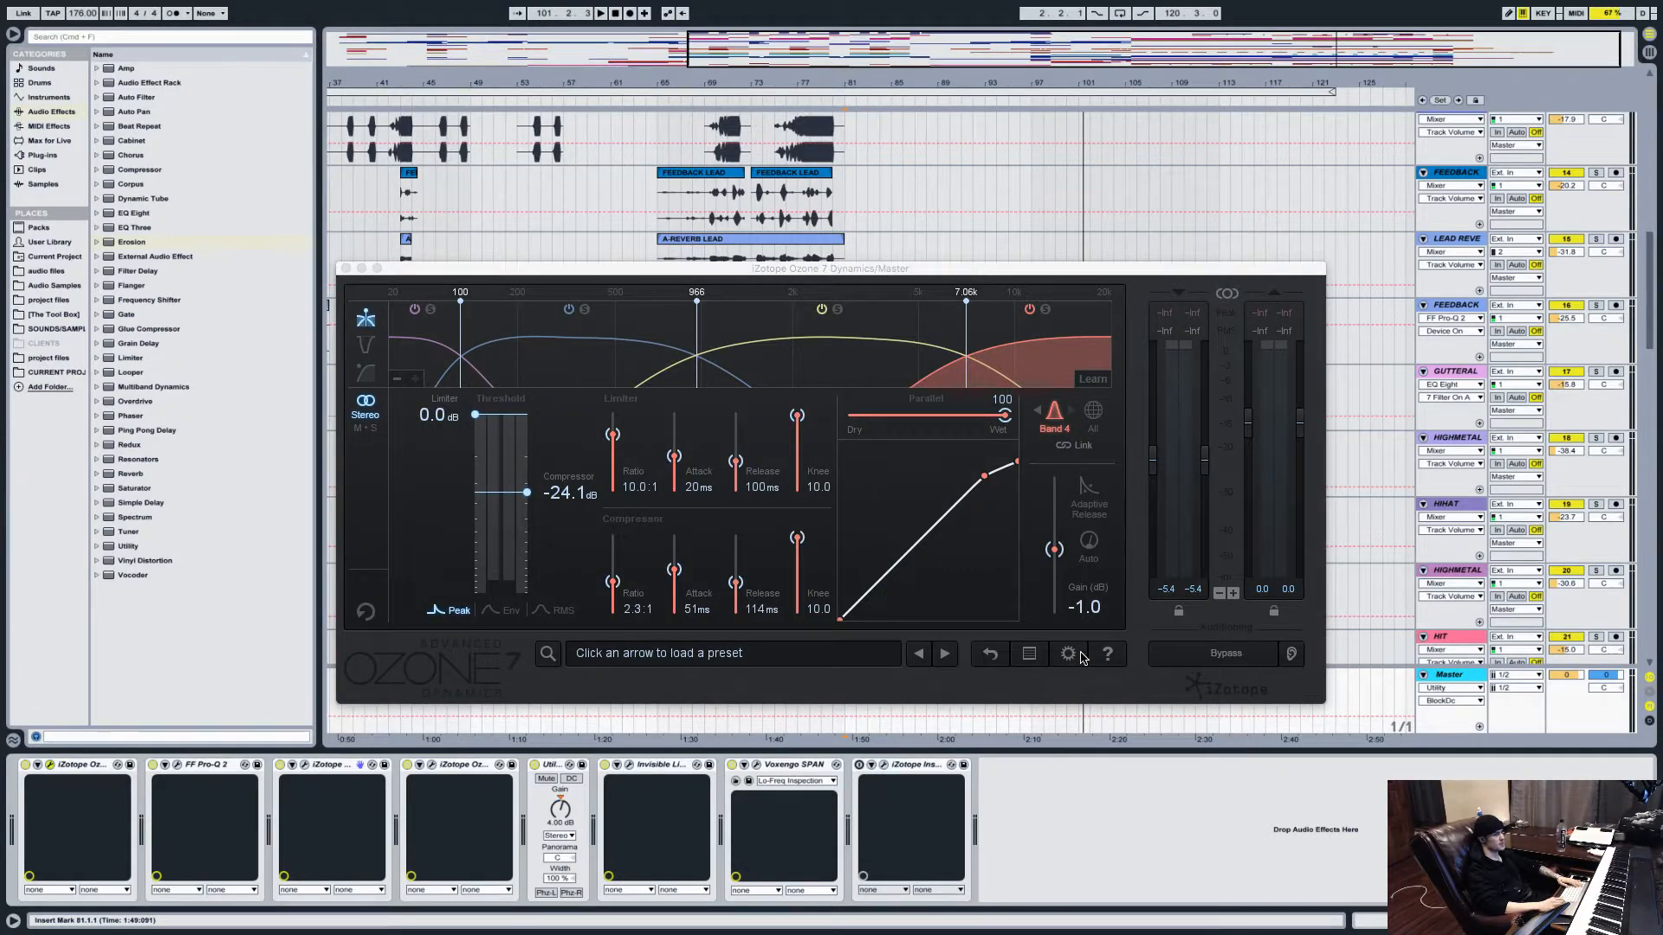
Review the crossover type choices in the Ozone 7 Dynamics options, keep Hybrid, and close the Dynamics plug-in.
{"action": "left_click", "coordinate": [1080, 654]}
{"action": "left_click", "coordinate": [1197, 104]}
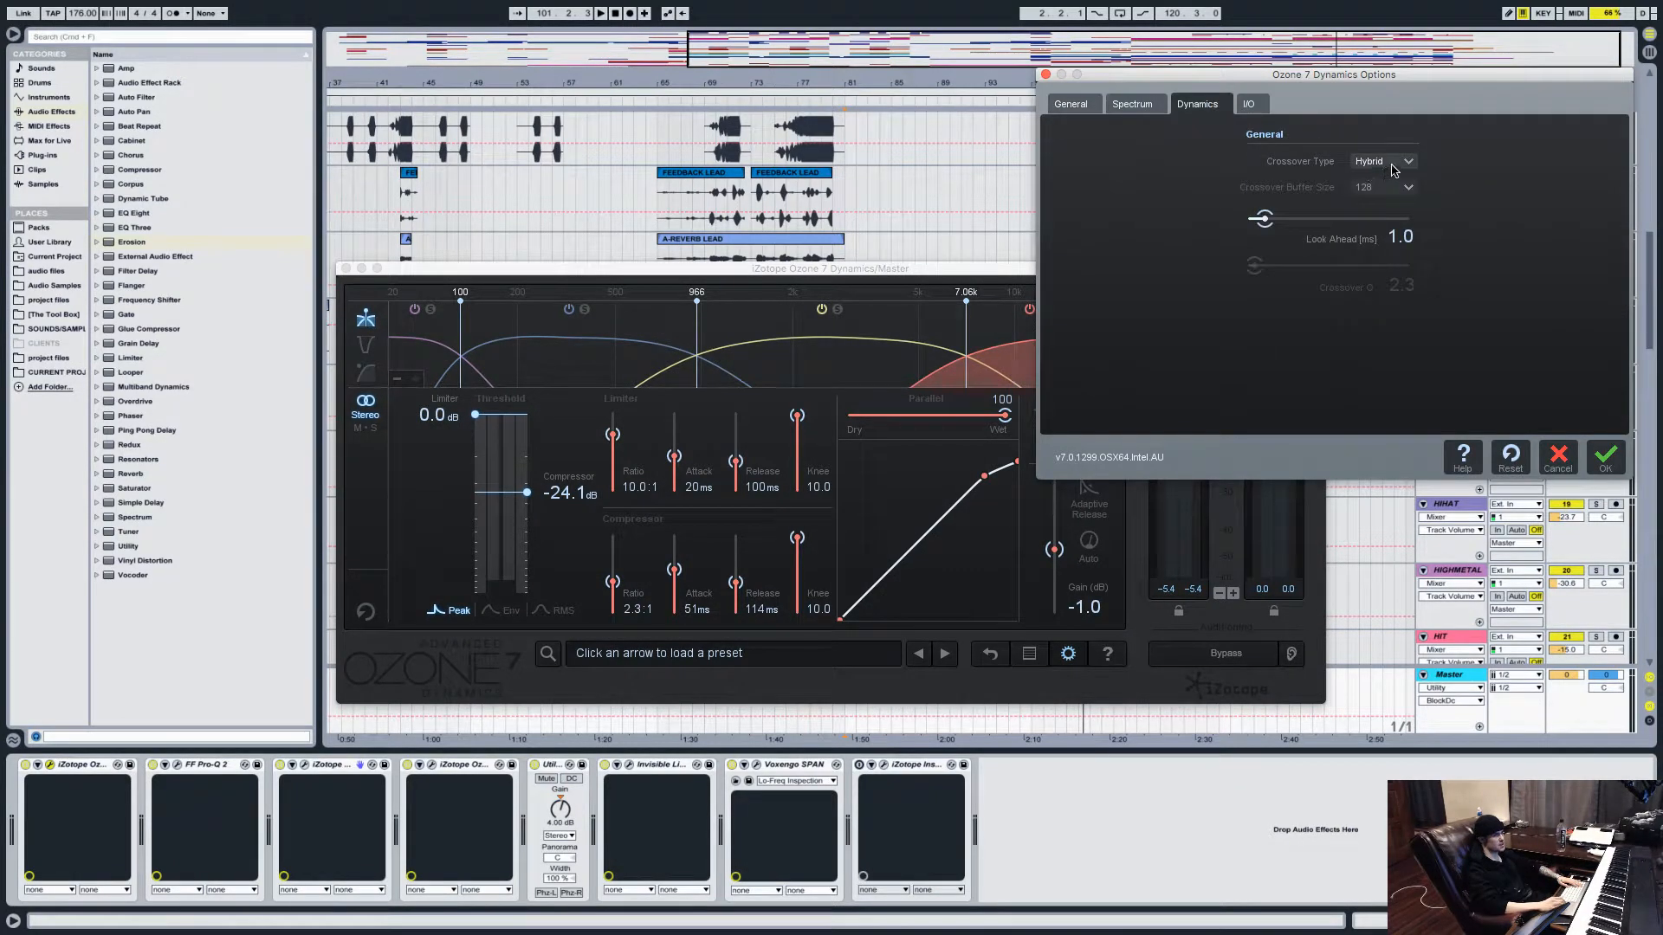
{"action": "left_click", "coordinate": [1394, 170]}
{"action": "left_click", "coordinate": [1549, 222]}
{"action": "left_click", "coordinate": [1601, 450]}
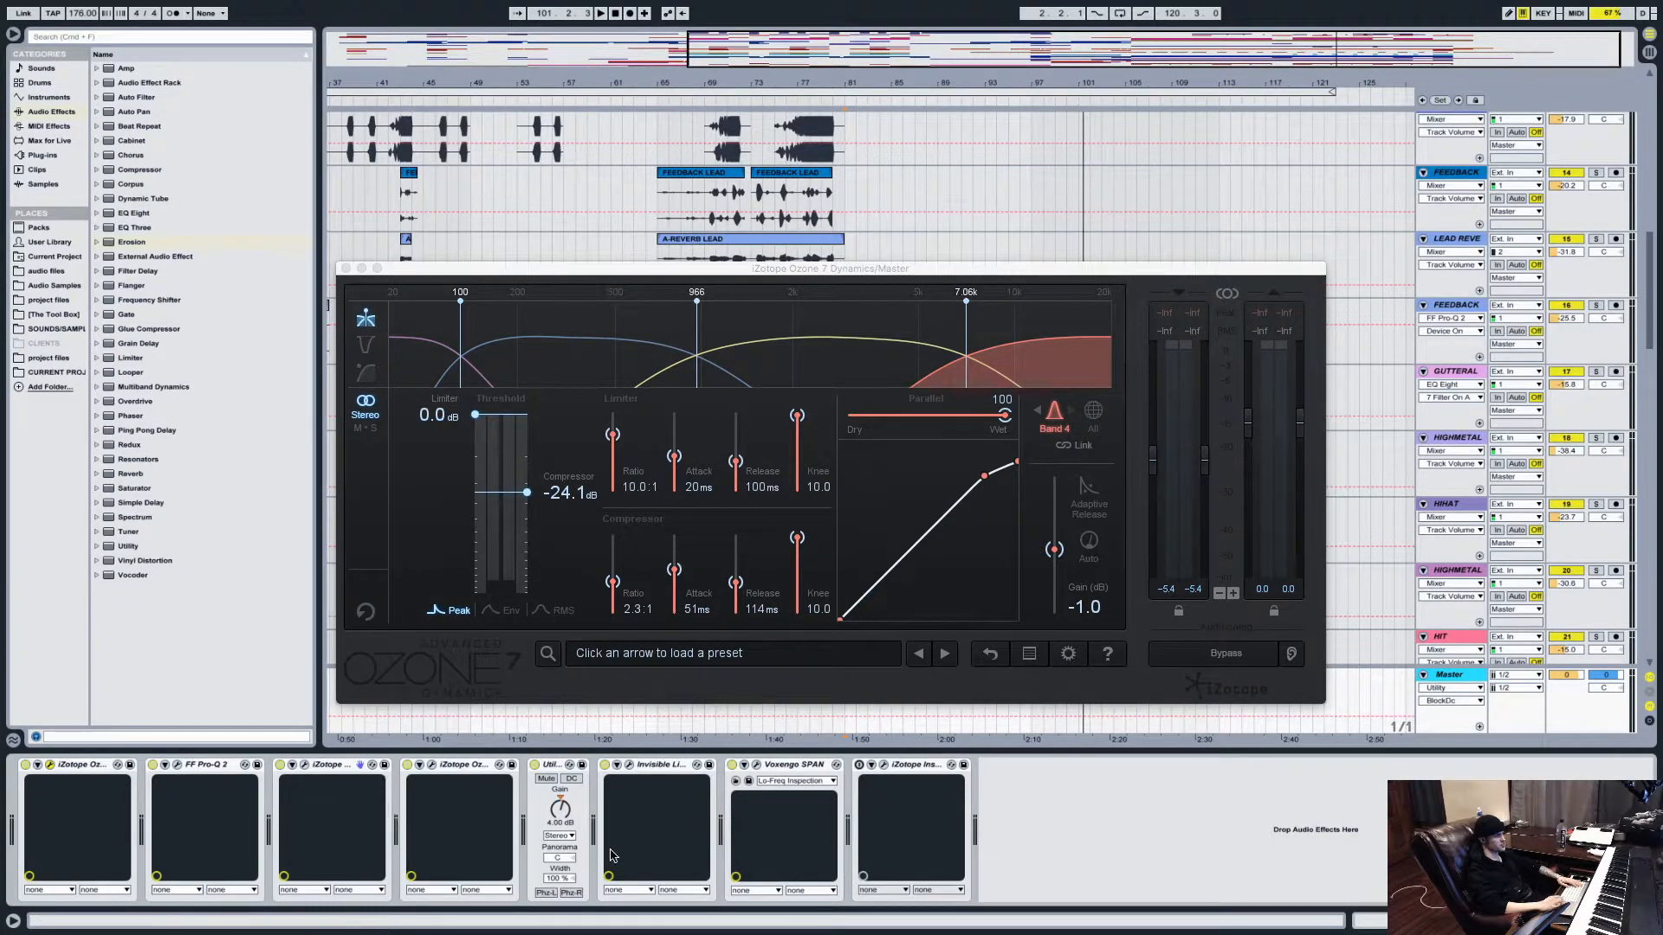
{"action": "left_click", "coordinate": [346, 270]}
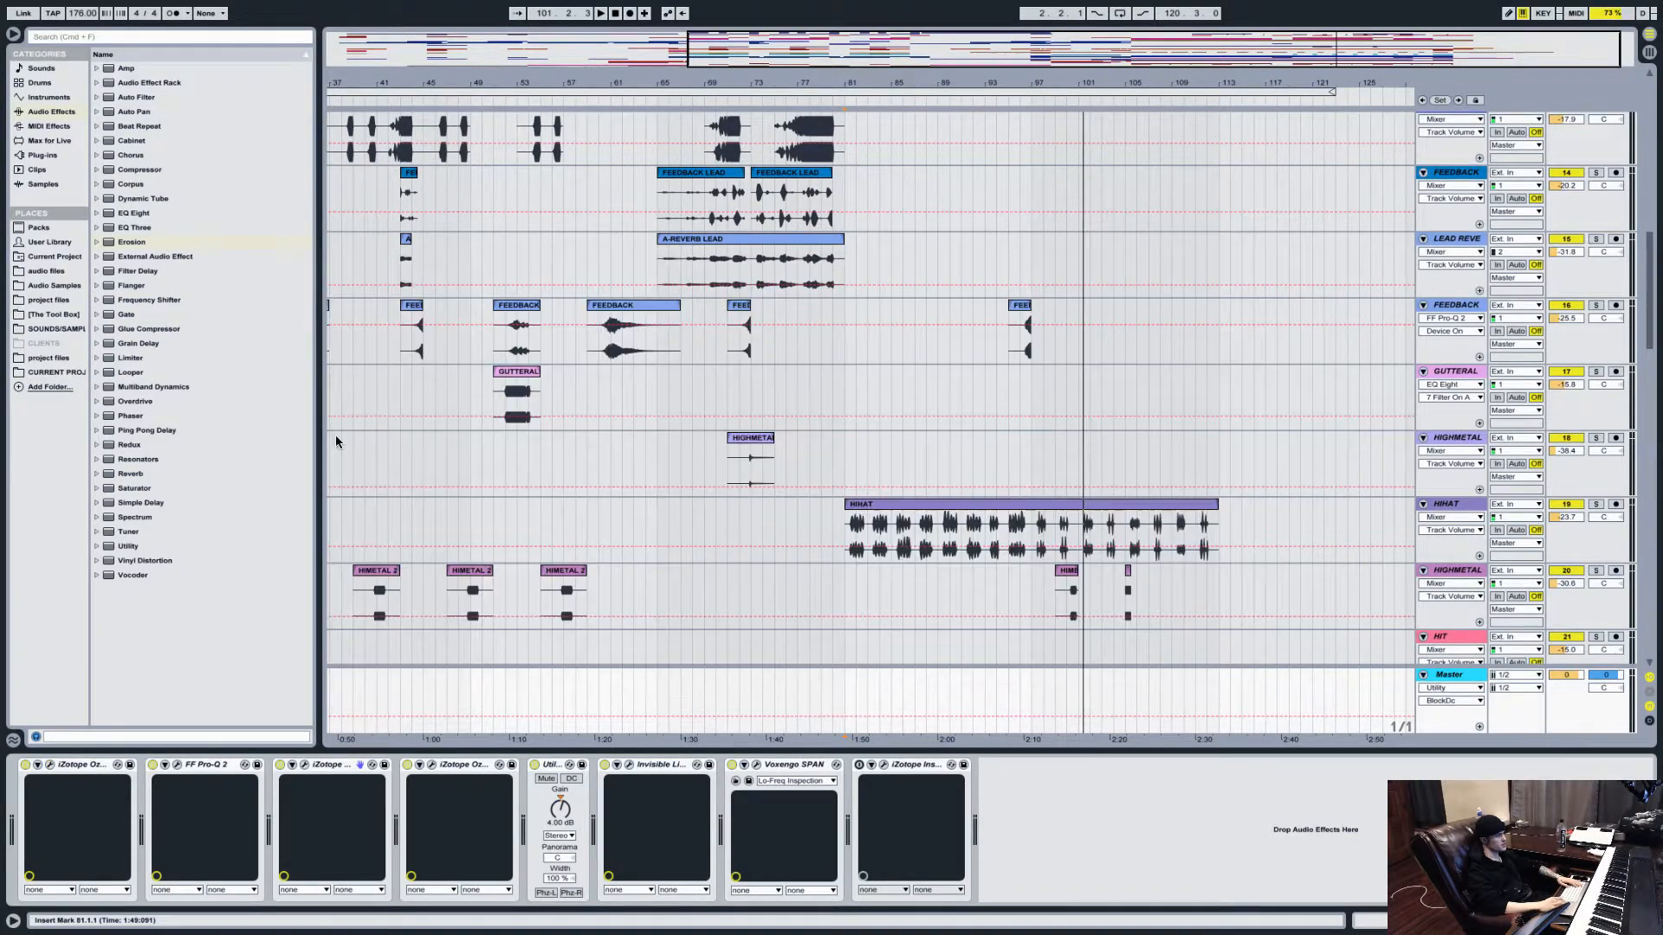
Reopen the Invisible Limiter, look over its oversampling choices again, keep 1x, and close it.
{"action": "left_click", "coordinate": [629, 765]}
{"action": "left_click", "coordinate": [548, 586]}
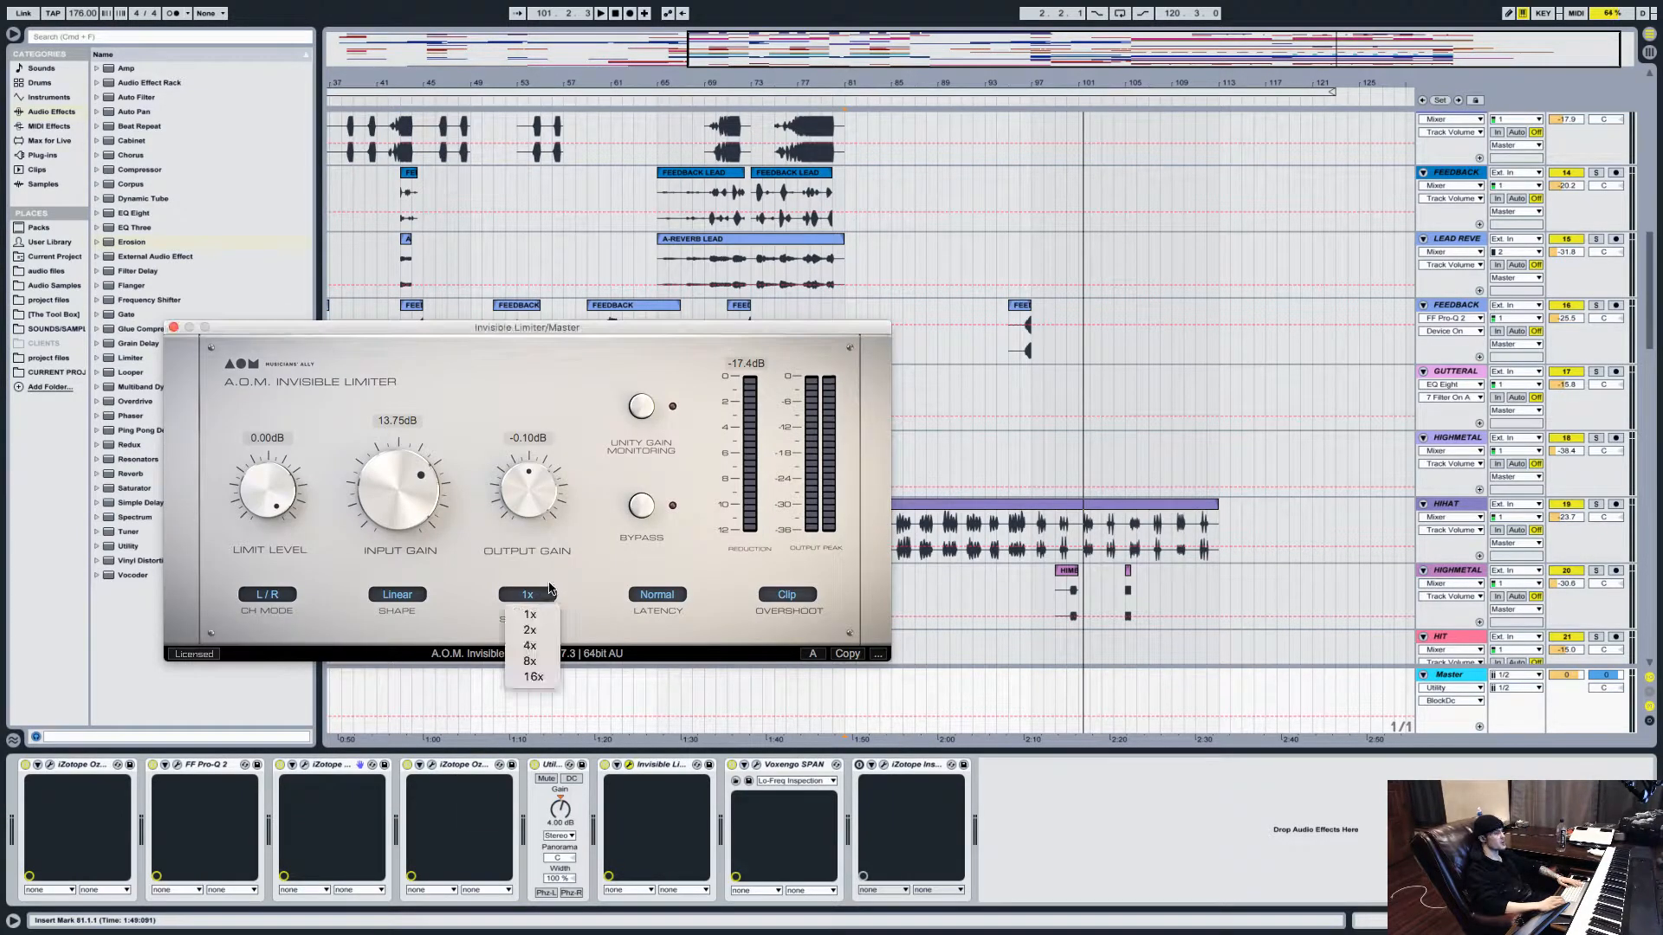
{"action": "left_click", "coordinate": [631, 561]}
{"action": "left_click", "coordinate": [173, 328]}
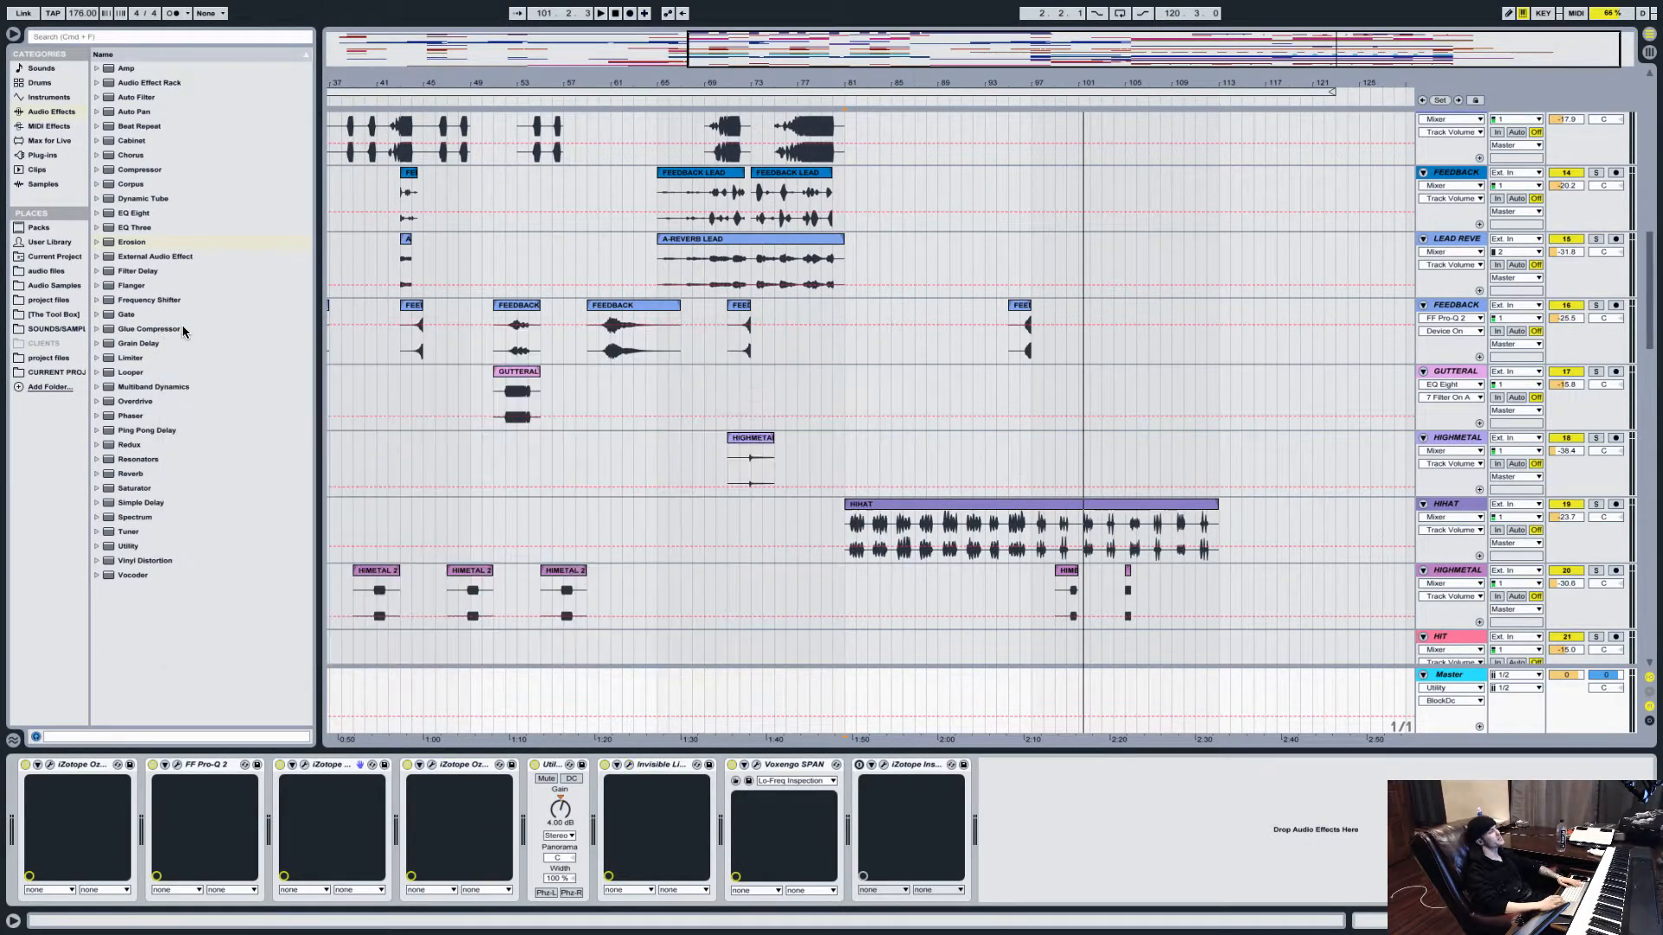
{"action": "left_click", "coordinate": [100, 9]}
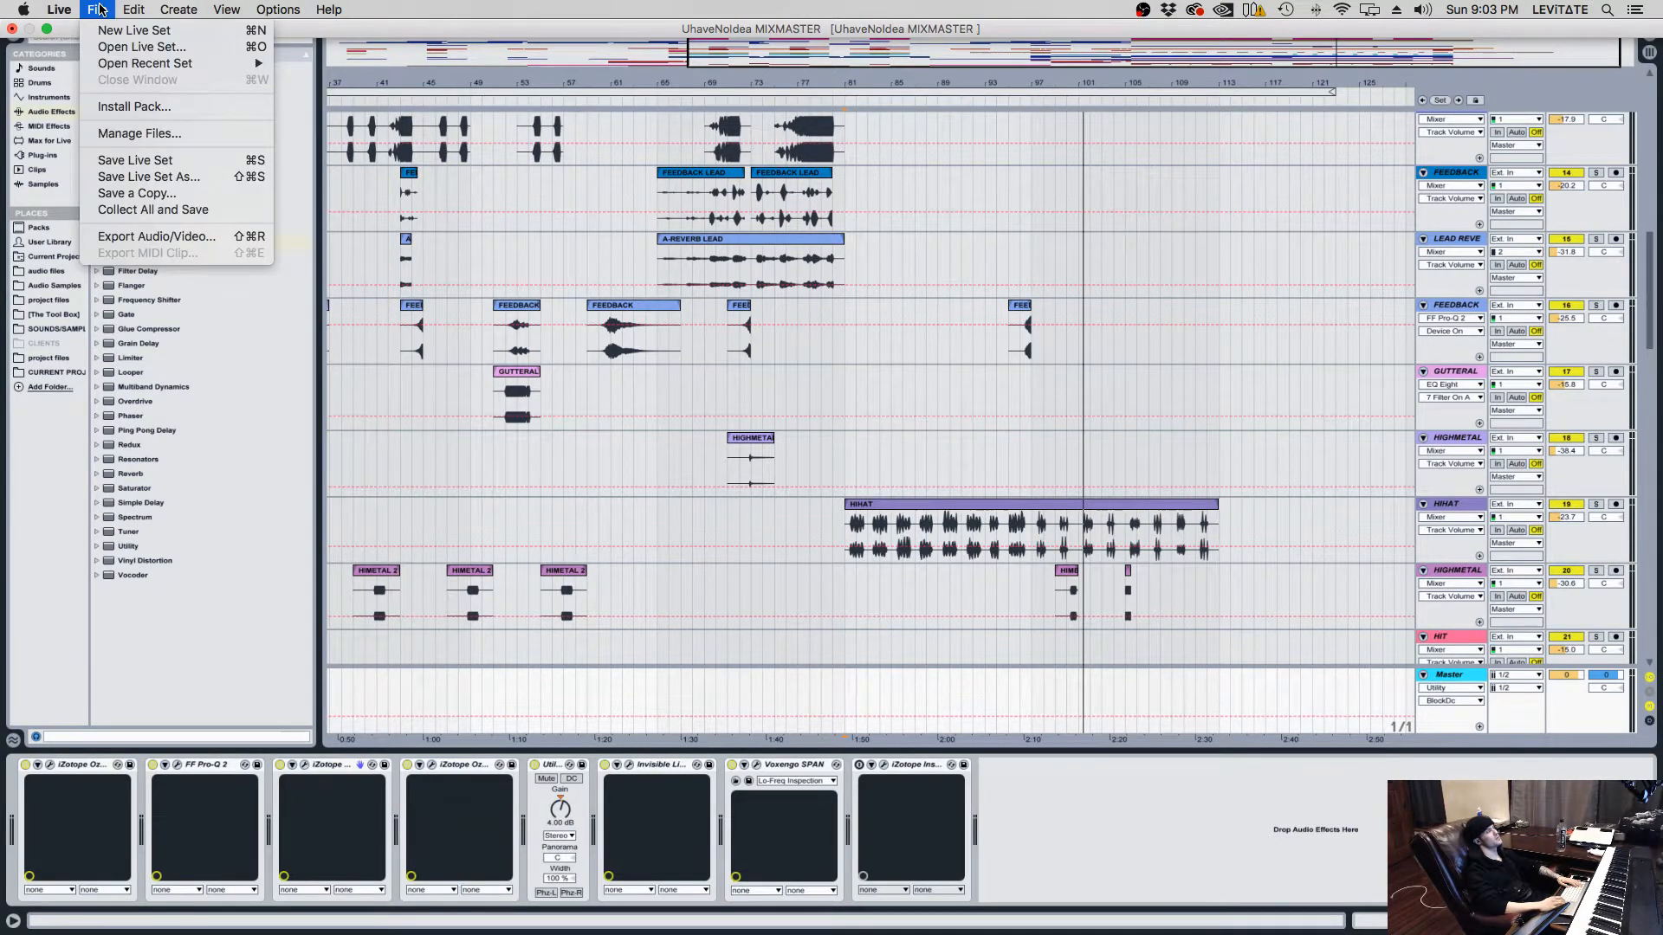
{"action": "left_click", "coordinate": [104, 10]}
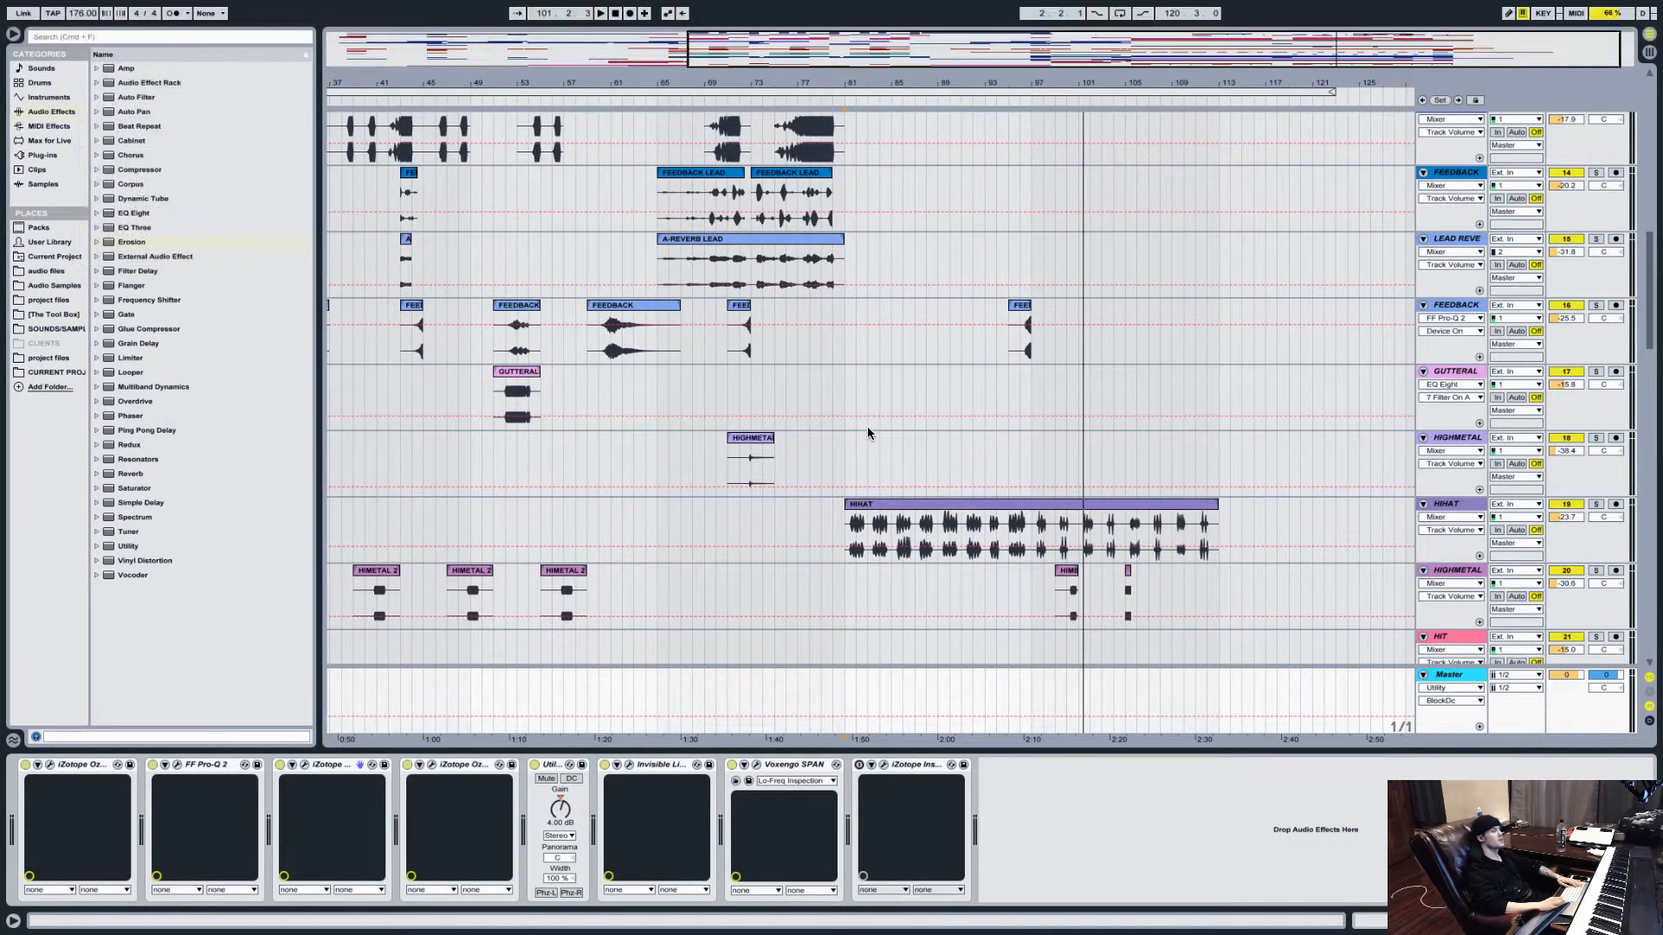